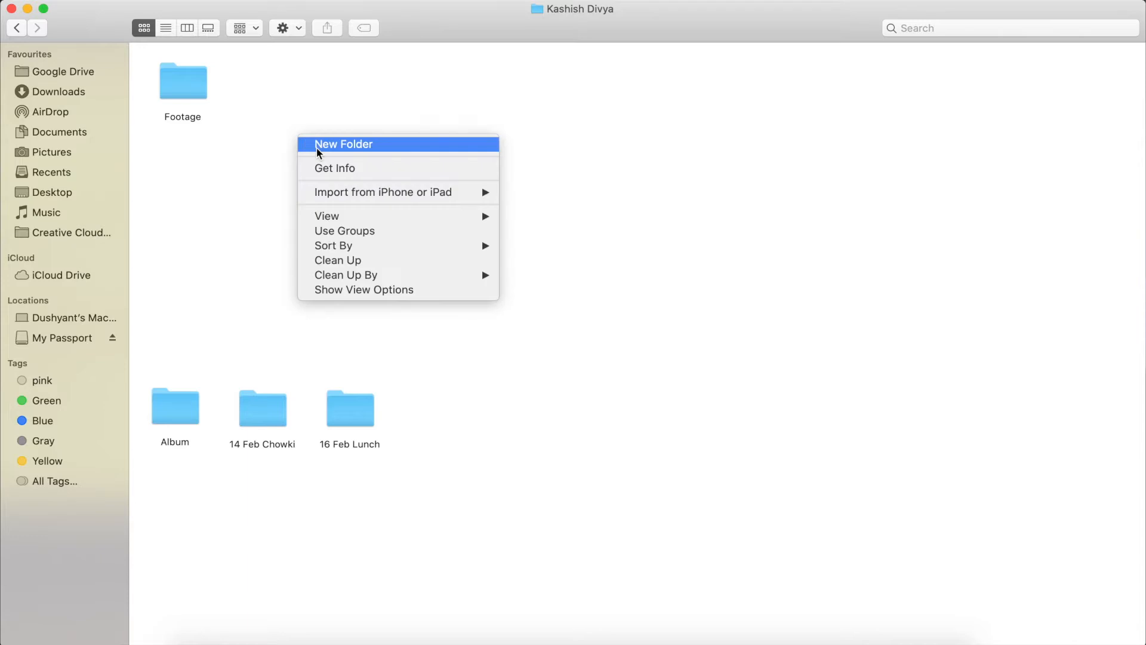
- Name the new folder Assets, place it beside the Footage folder and open it
type("Assets")
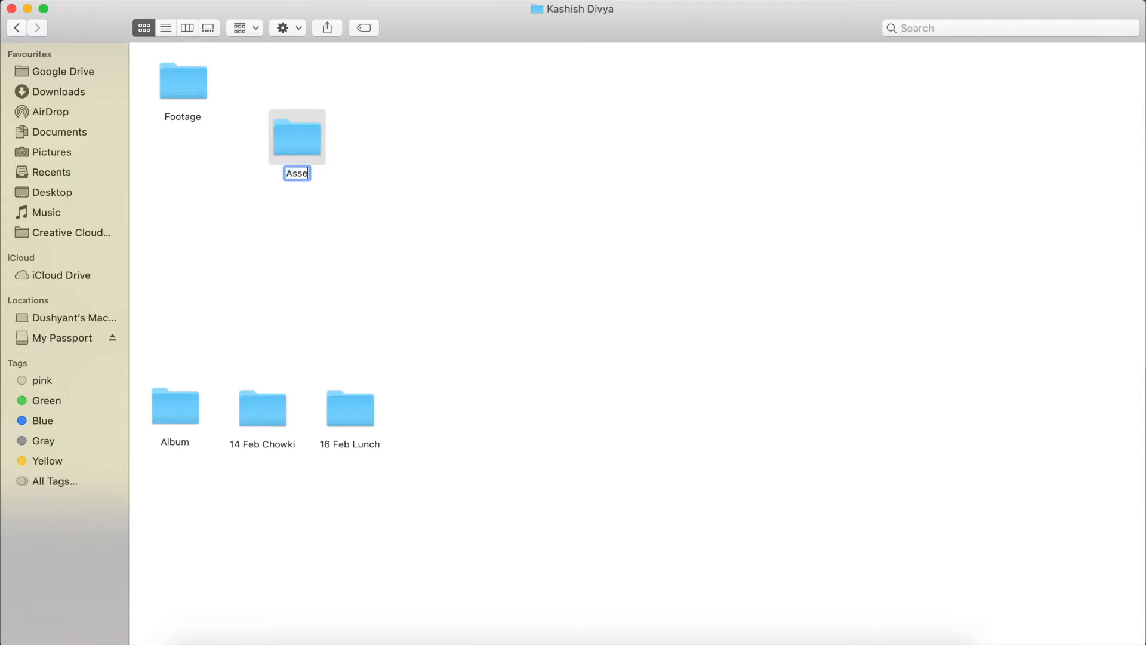
key("Return")
left_click_drag(295, 137, 269, 82)
double_click(269, 83)
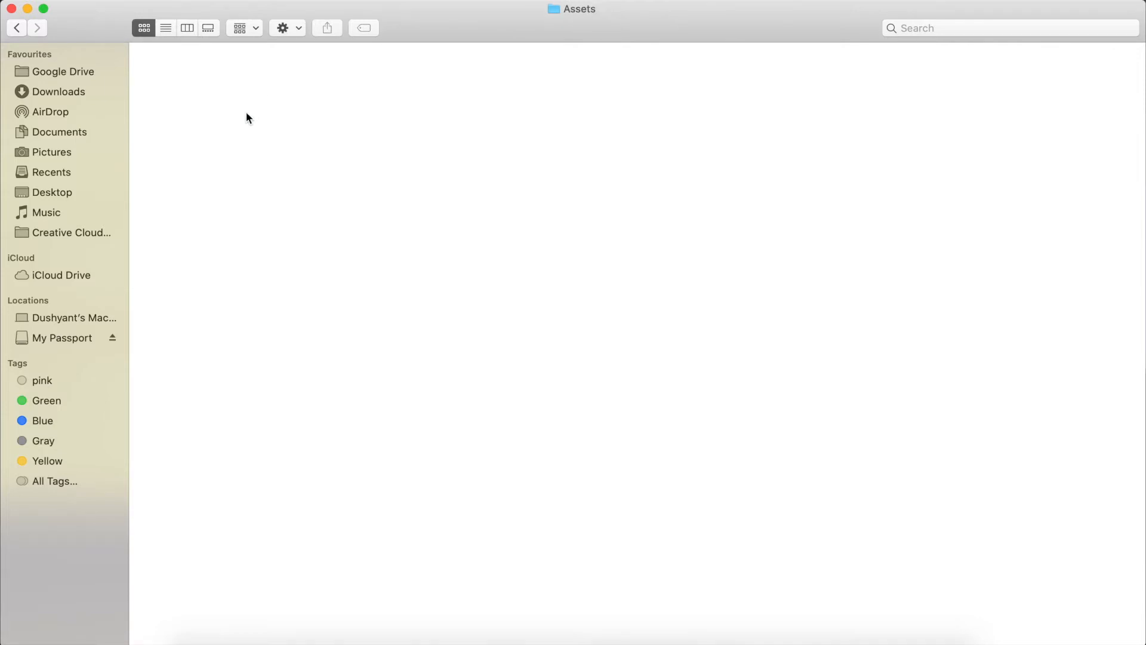
- Create a folder named Music inside the Assets folder
right_click(246, 113)
left_click(263, 120)
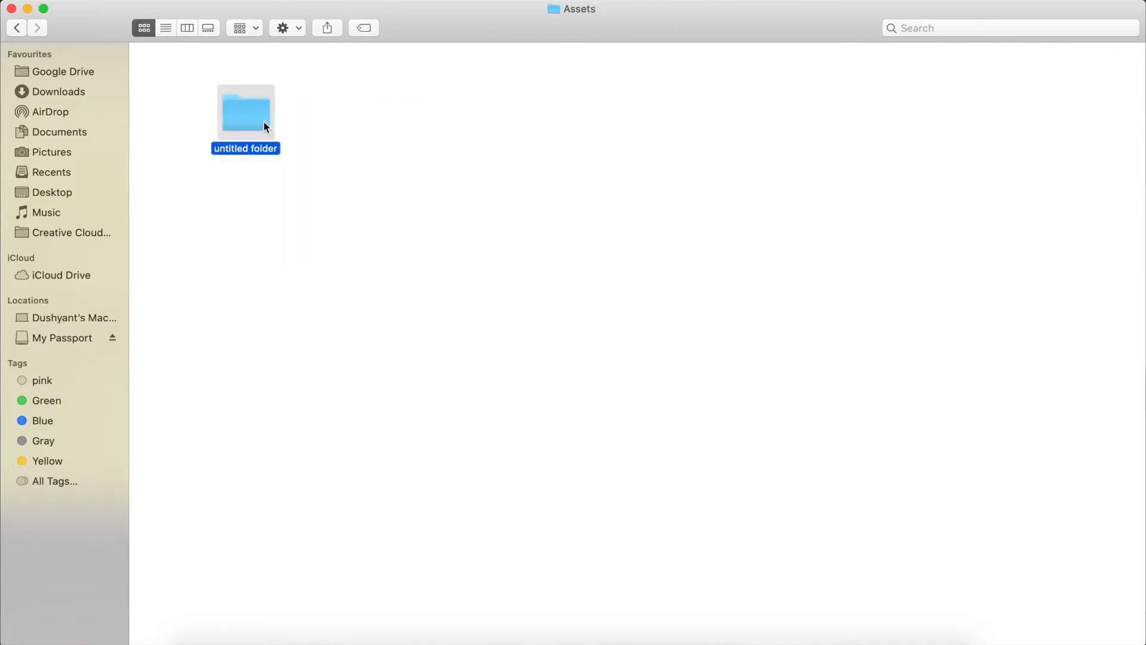
type("Mus")
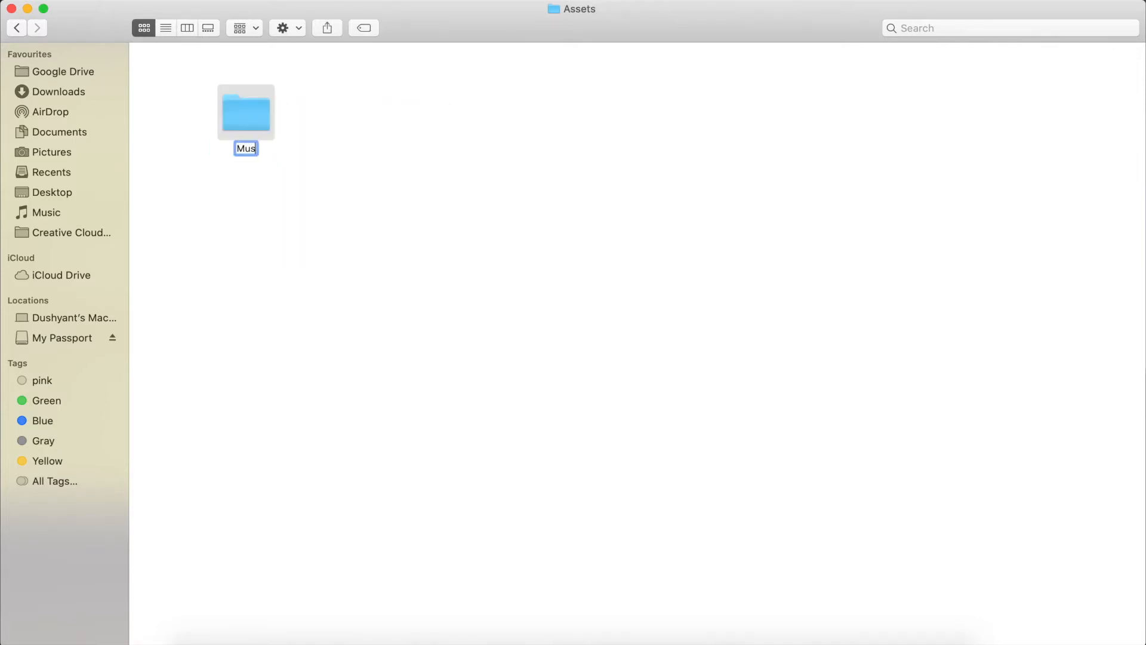
type("ic")
key("Return")
- Add a folder named Sound fx beside the Music folder
left_click(354, 116)
right_click(355, 113)
left_click(386, 119)
type("Sound fx")
key("Return")
- Add a third folder named Transitions inside the Assets folder
left_click(292, 217)
right_click(292, 209)
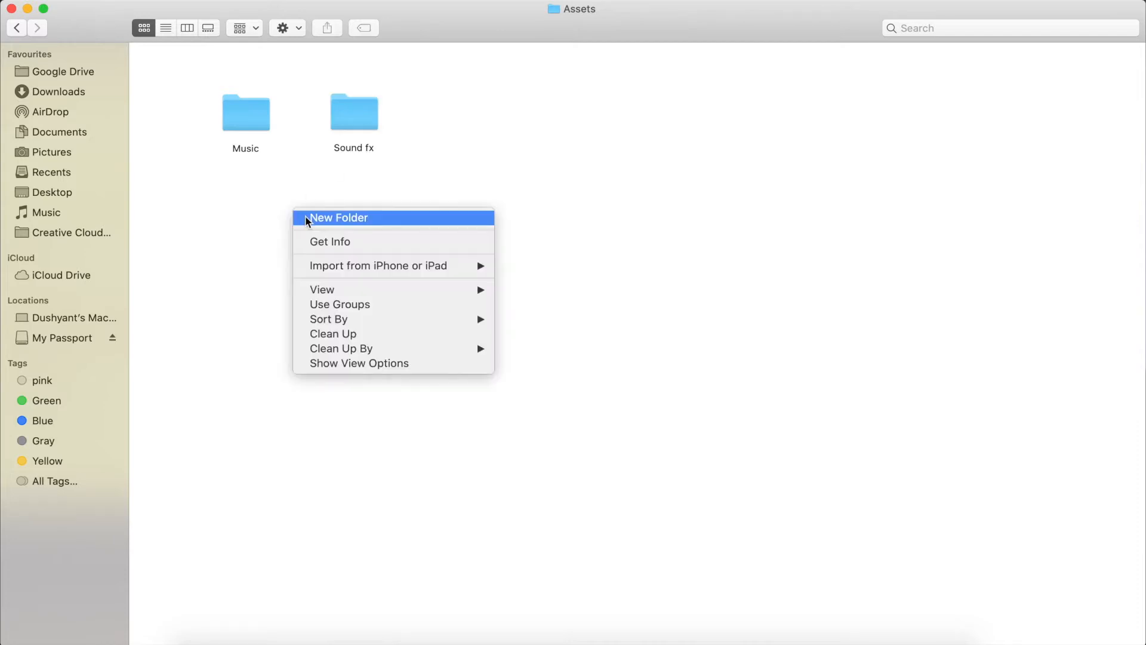
left_click(307, 218)
type("Transitions")
key("Return")
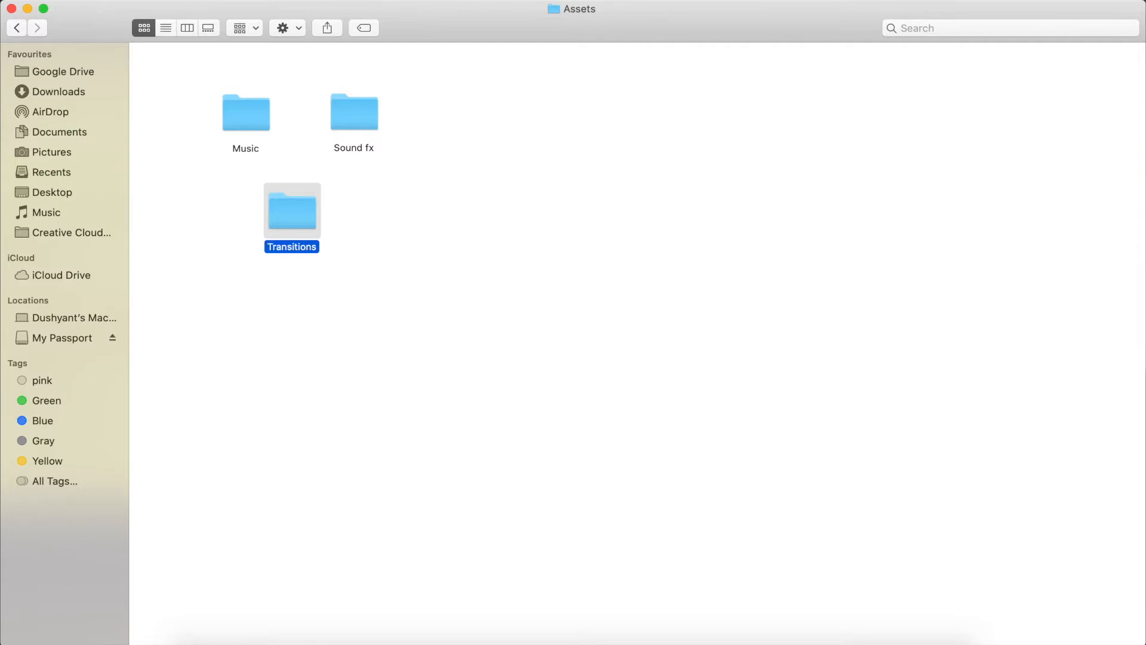
- Clean up the folder icons in Assets by name
left_click(467, 192)
right_click(468, 152)
mouse_move(613, 295)
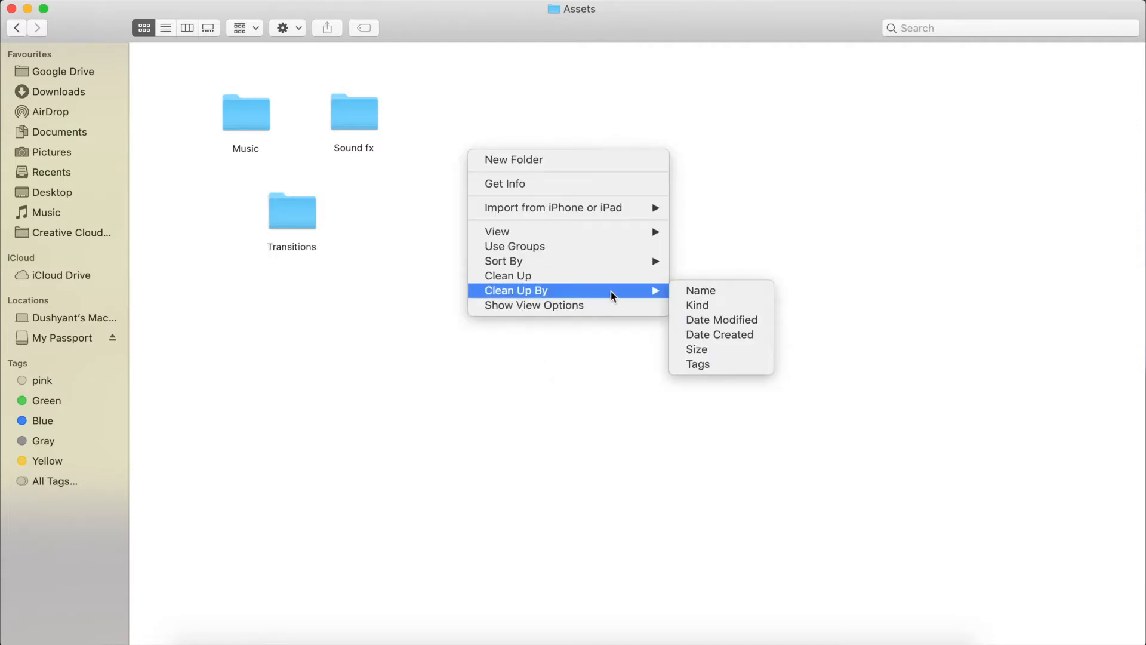
left_click(698, 290)
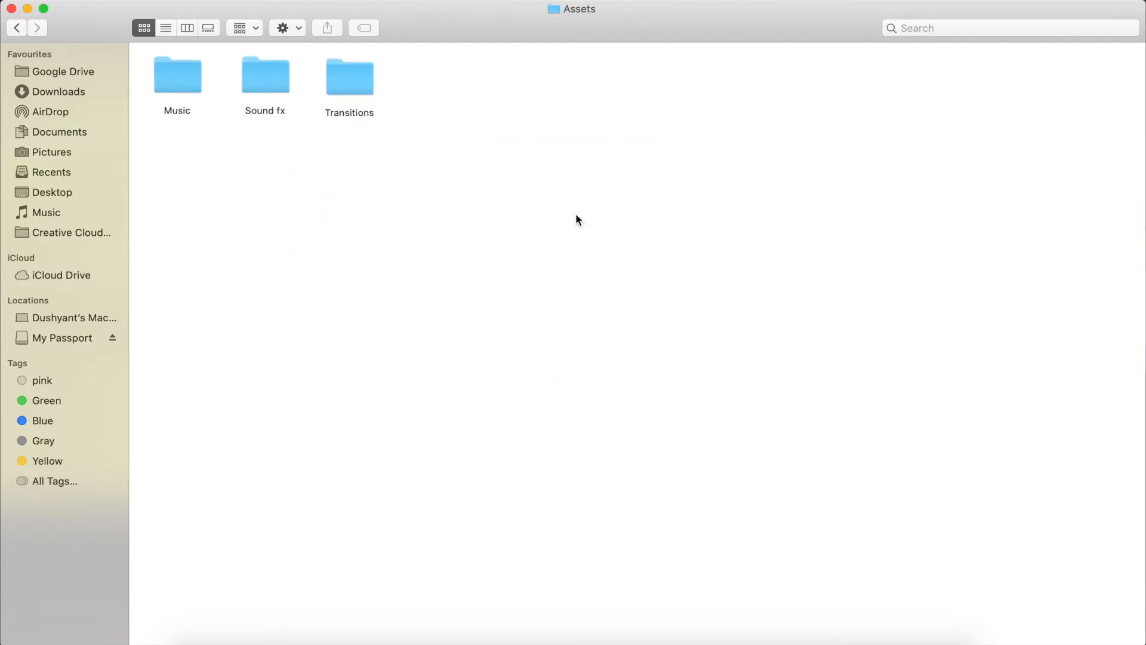
- Go back to the wedding's main folder, reopen Assets and open its Music subfolder
left_click(18, 28)
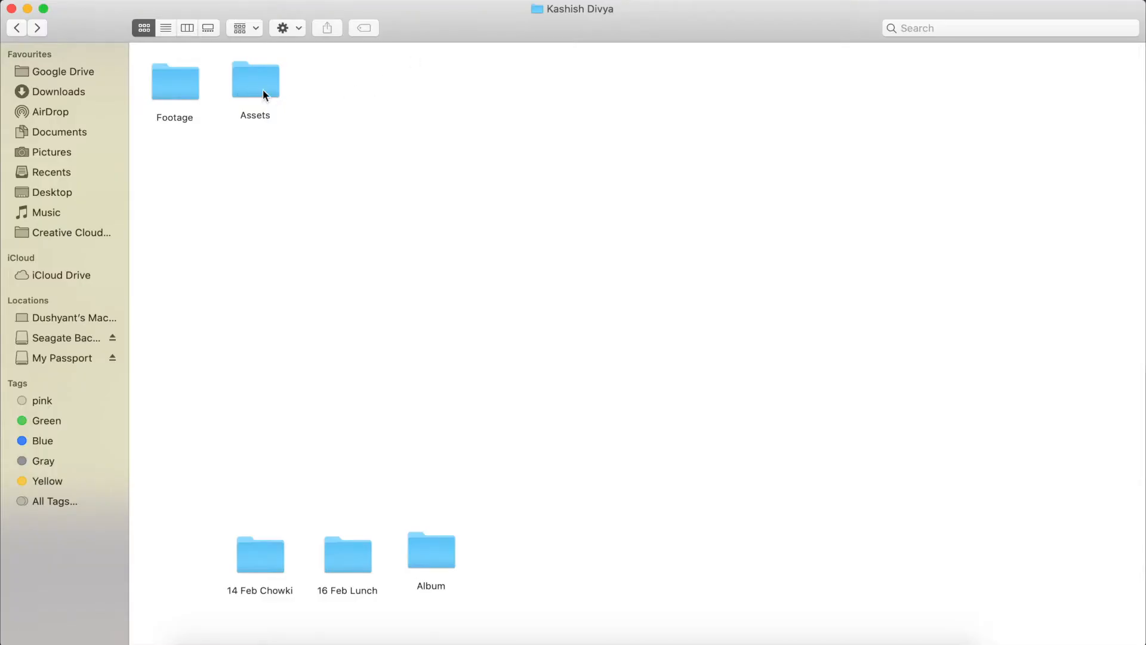
double_click(263, 94)
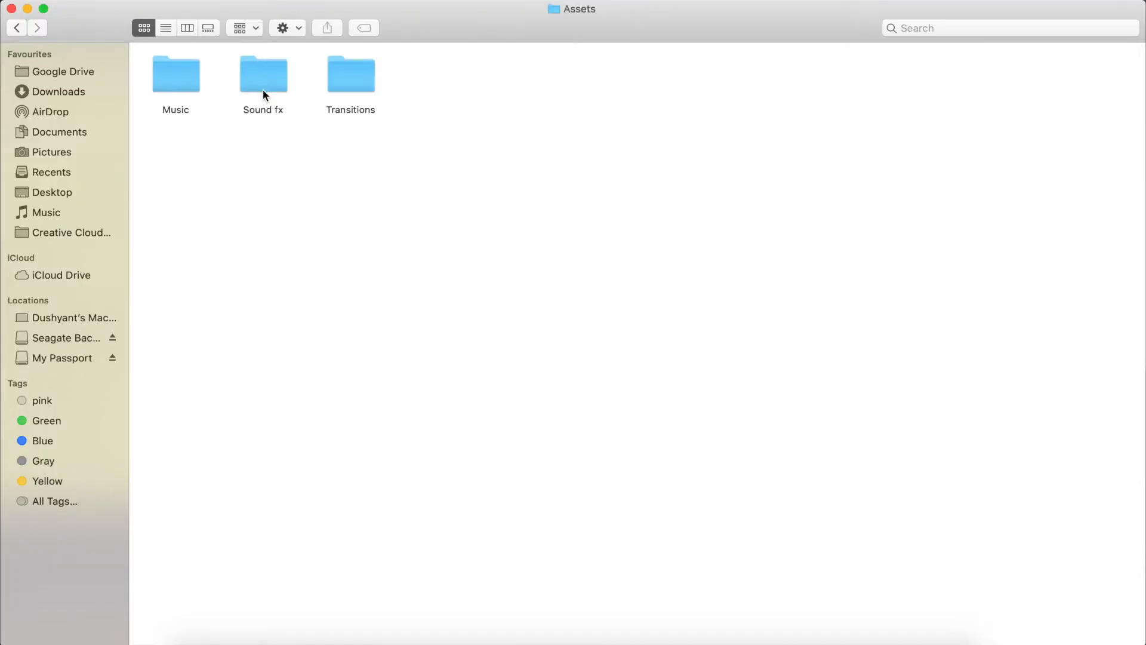
double_click(175, 64)
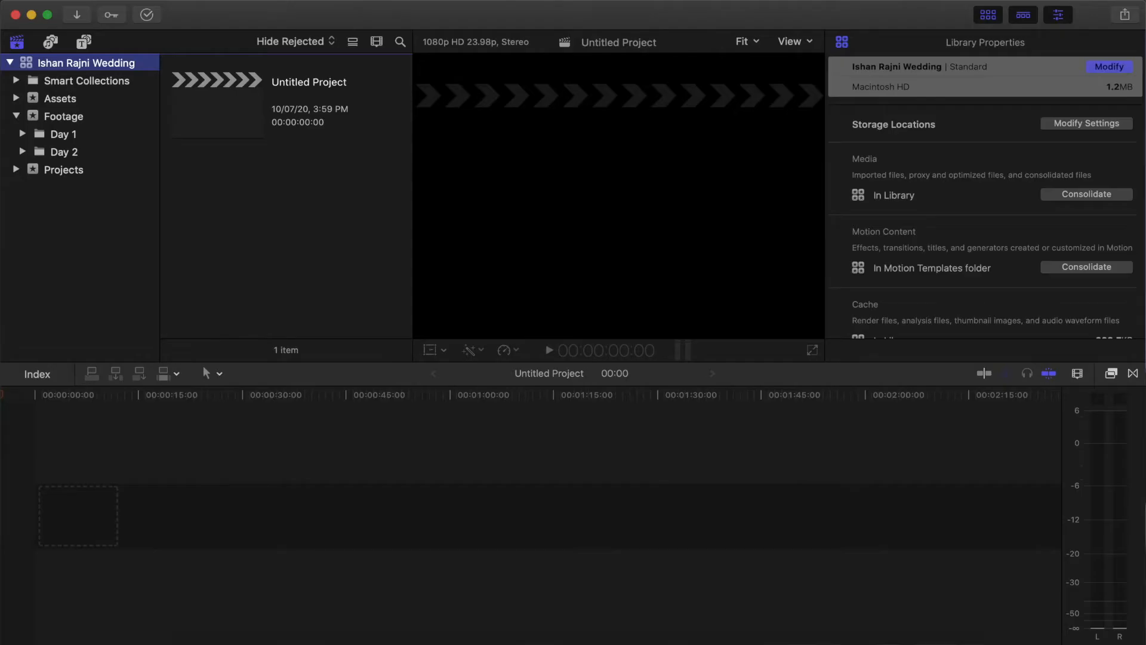
- In Final Cut Pro, delete the library's generated files, covering all render files and the optimized media but not proxy media
left_click(134, 1)
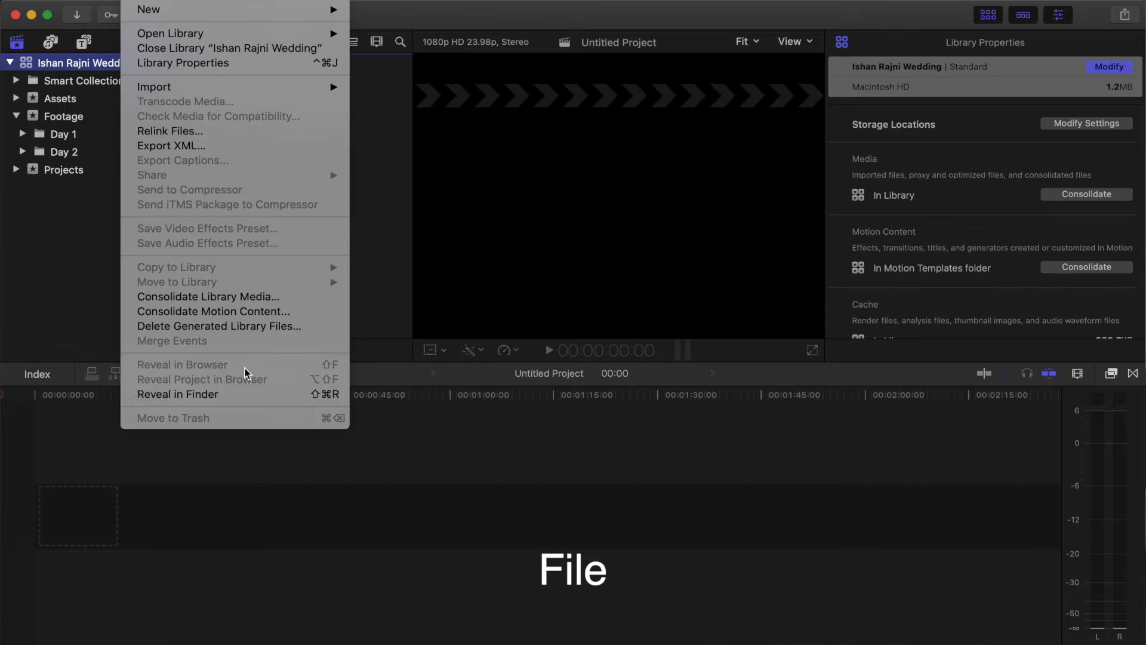
left_click(247, 326)
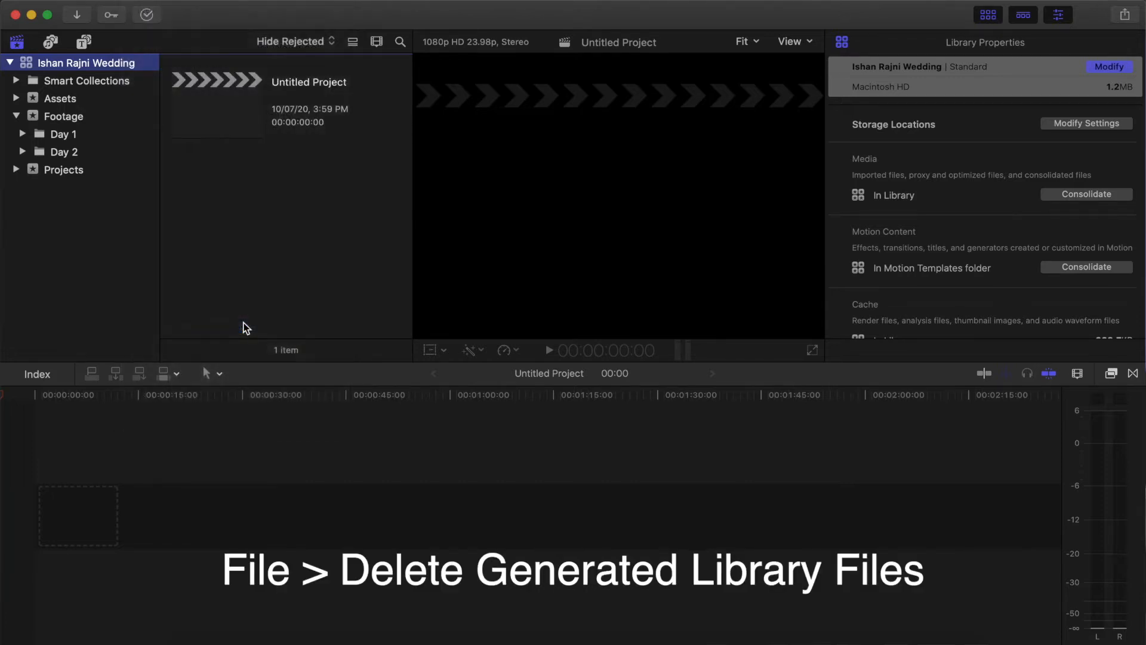
left_click(457, 136)
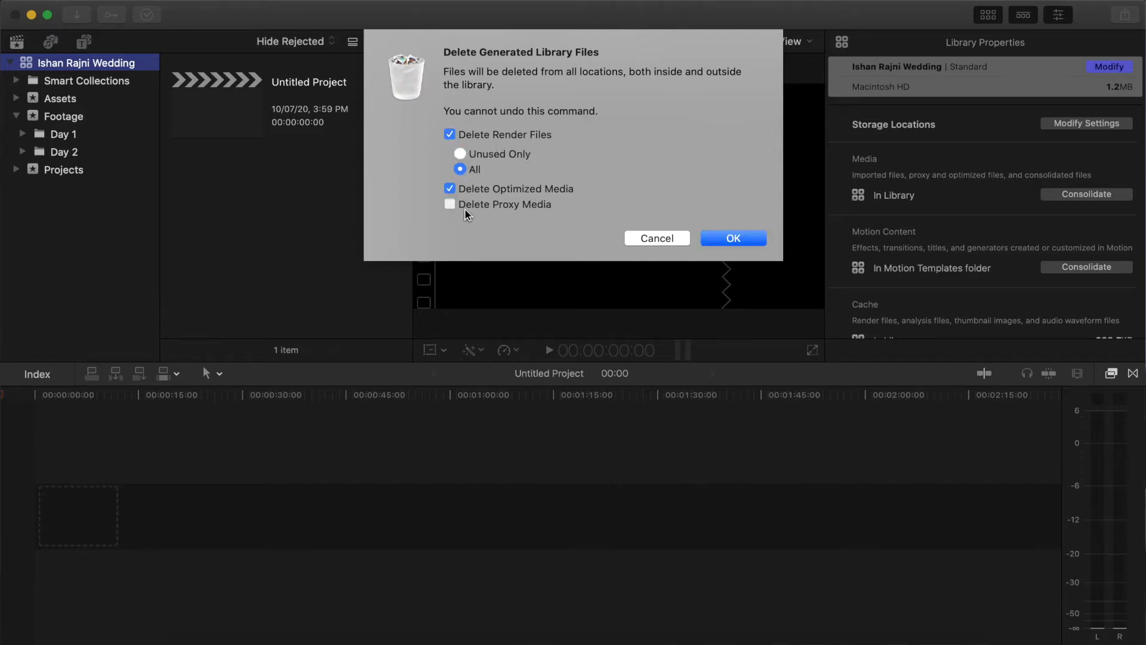
left_click(731, 239)
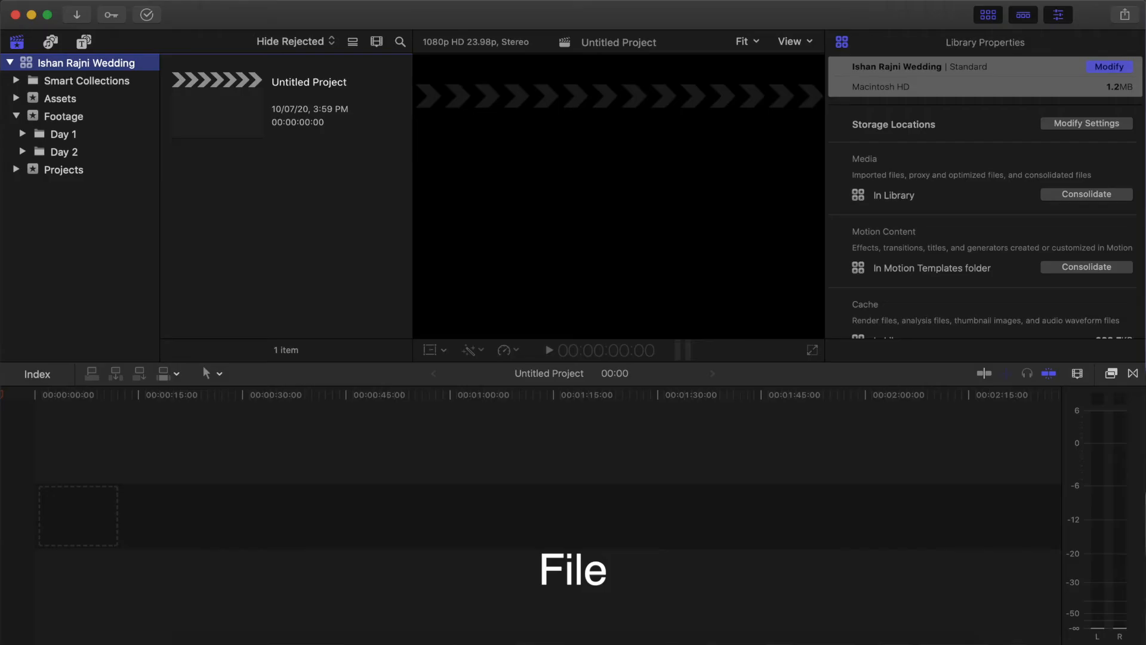
- Create a new library named after the couple and save it in their folder on the My Passport drive
left_click(139, 1)
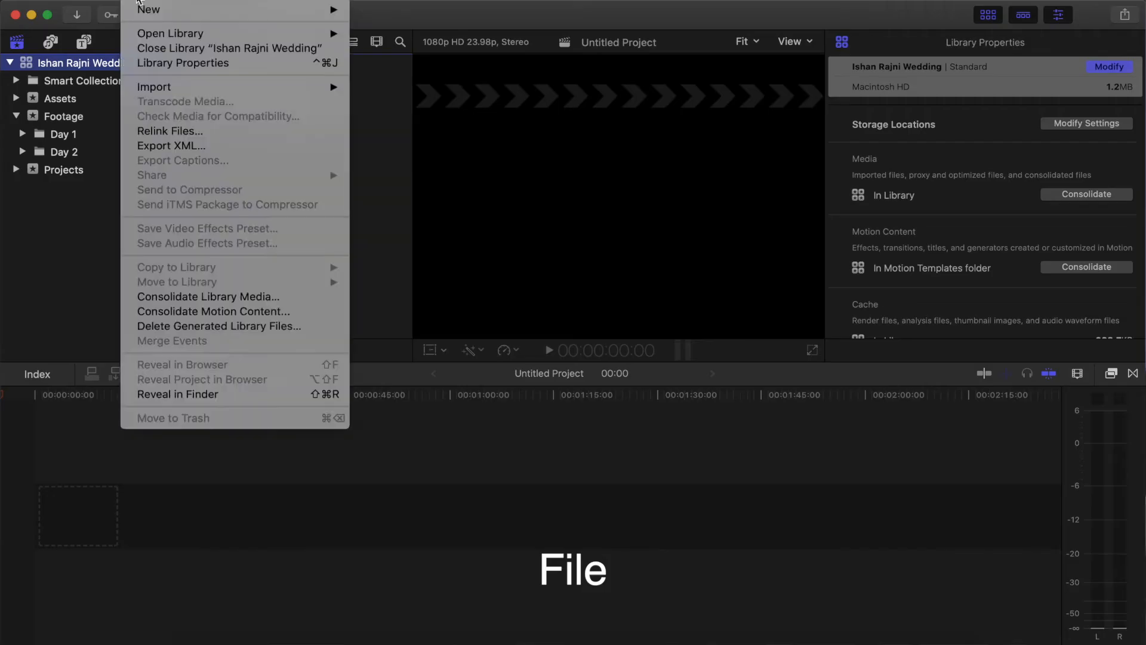
mouse_move(233, 34)
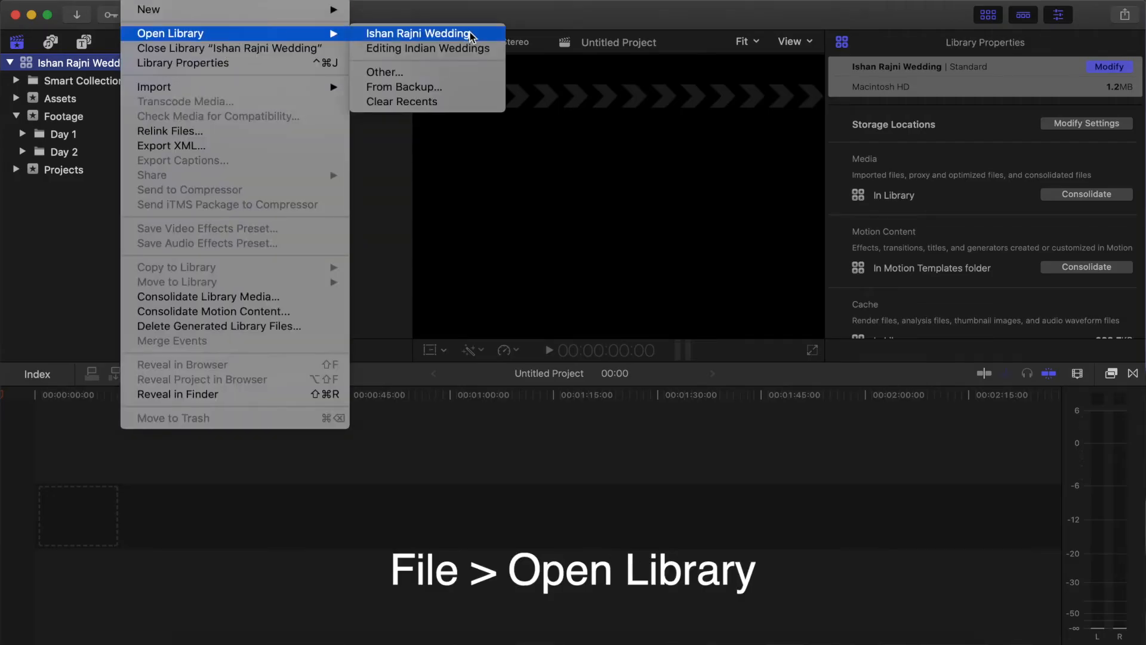
left_click(443, 74)
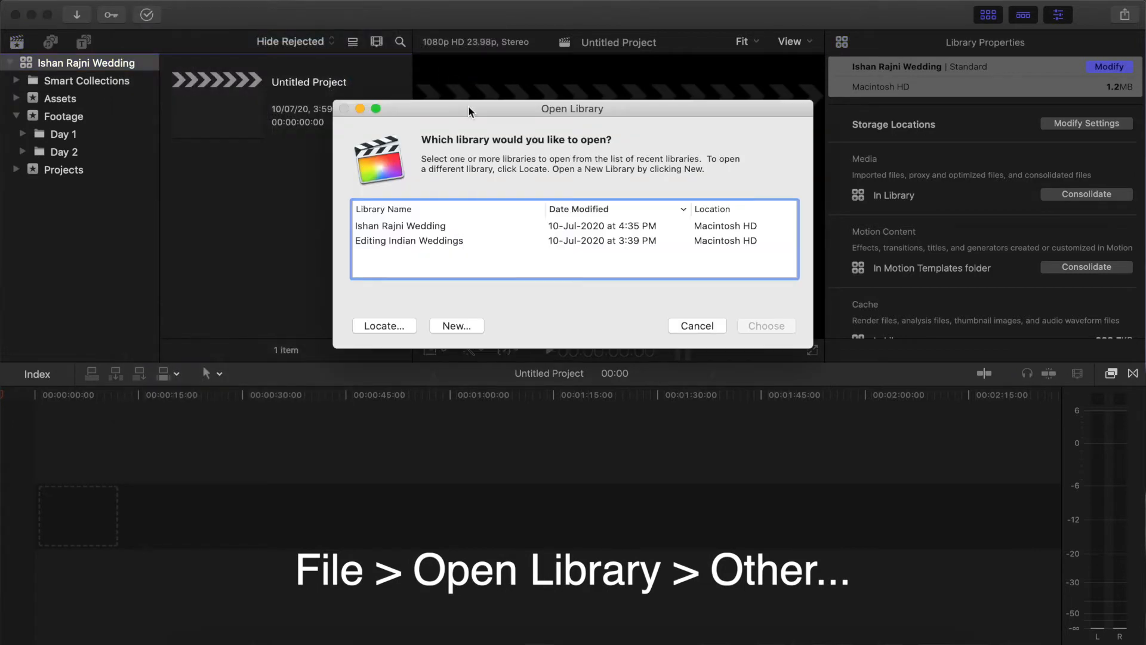
left_click(462, 326)
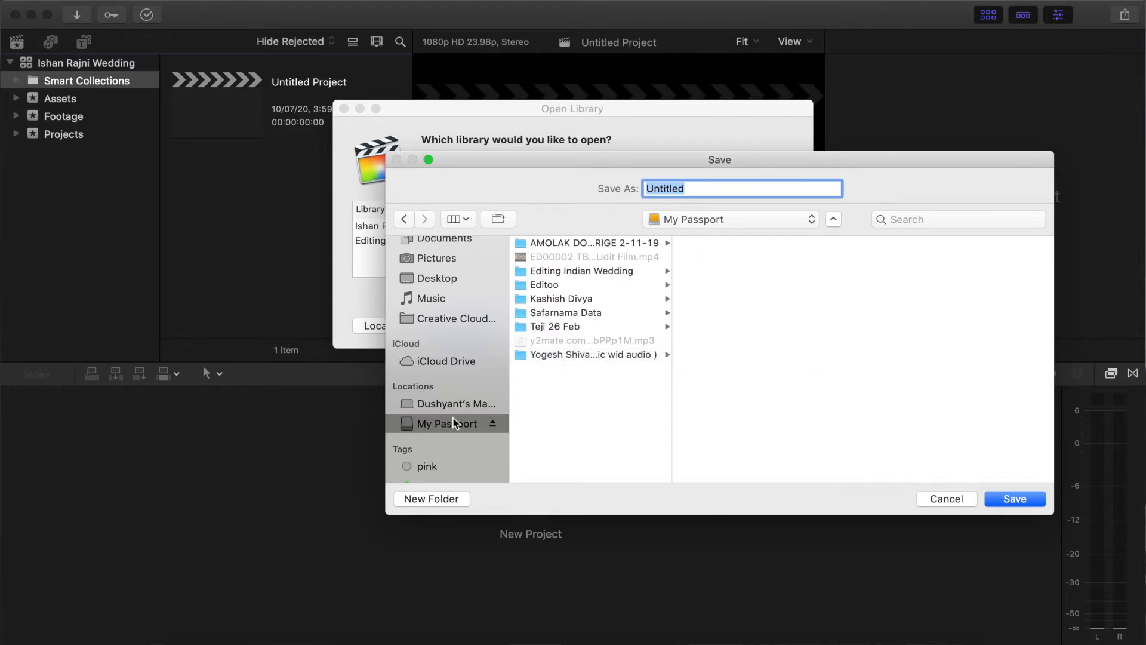
left_click(568, 299)
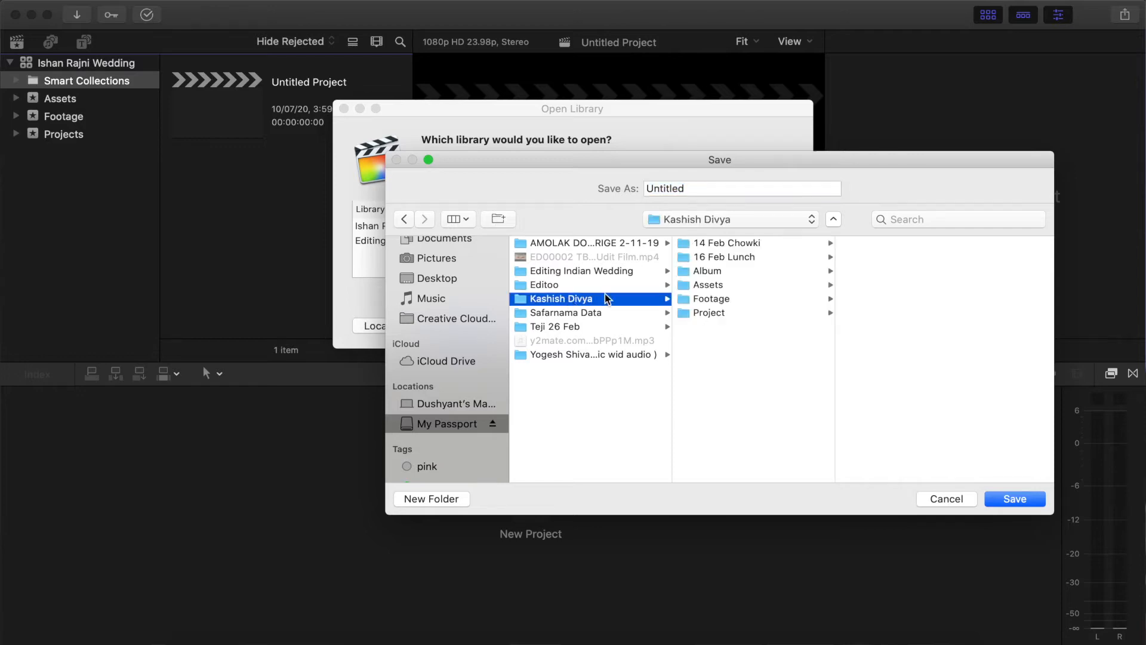
double_click(697, 183)
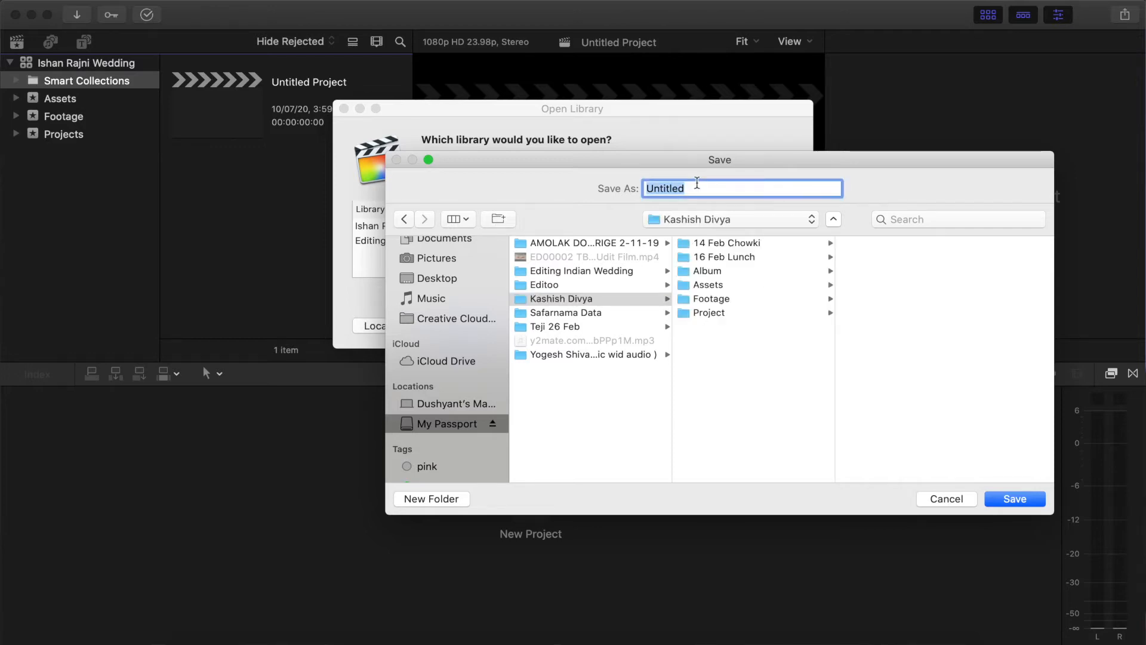
type("Kashish Divya")
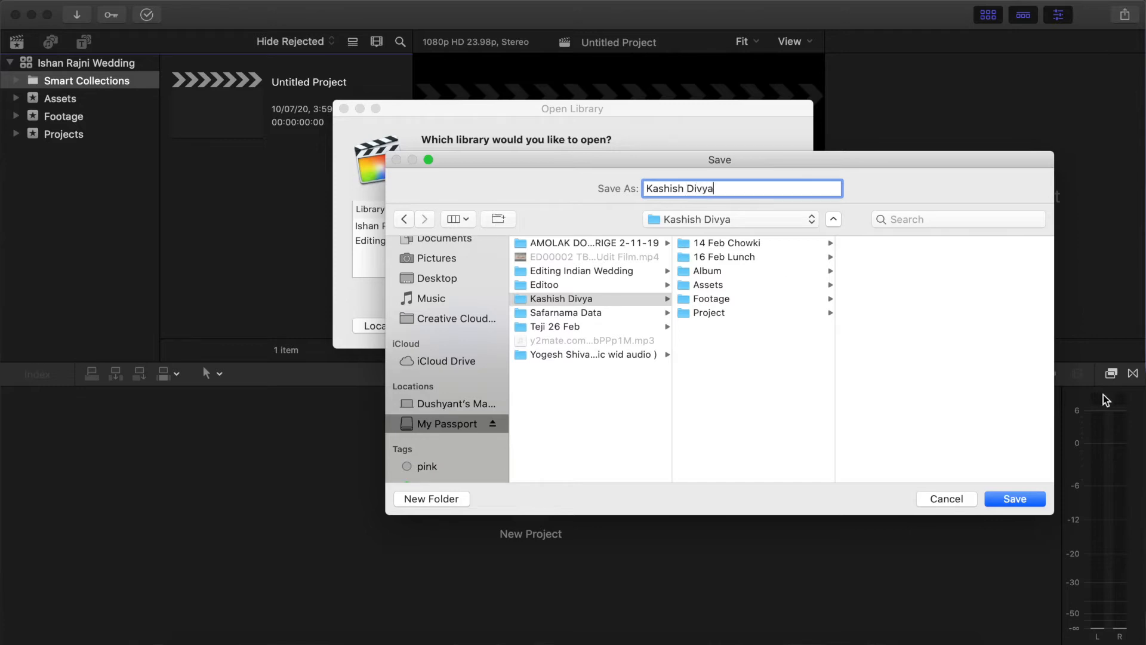
left_click(1013, 499)
- Close the older wedding library listed below the newly created one
left_click(83, 121)
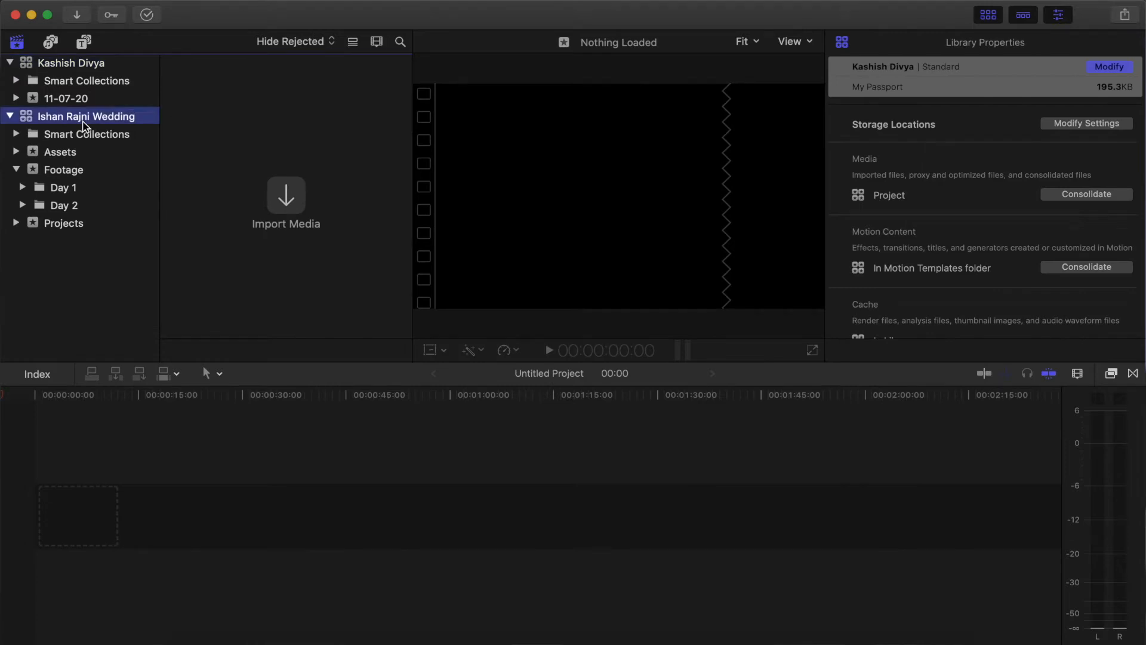
right_click(83, 121)
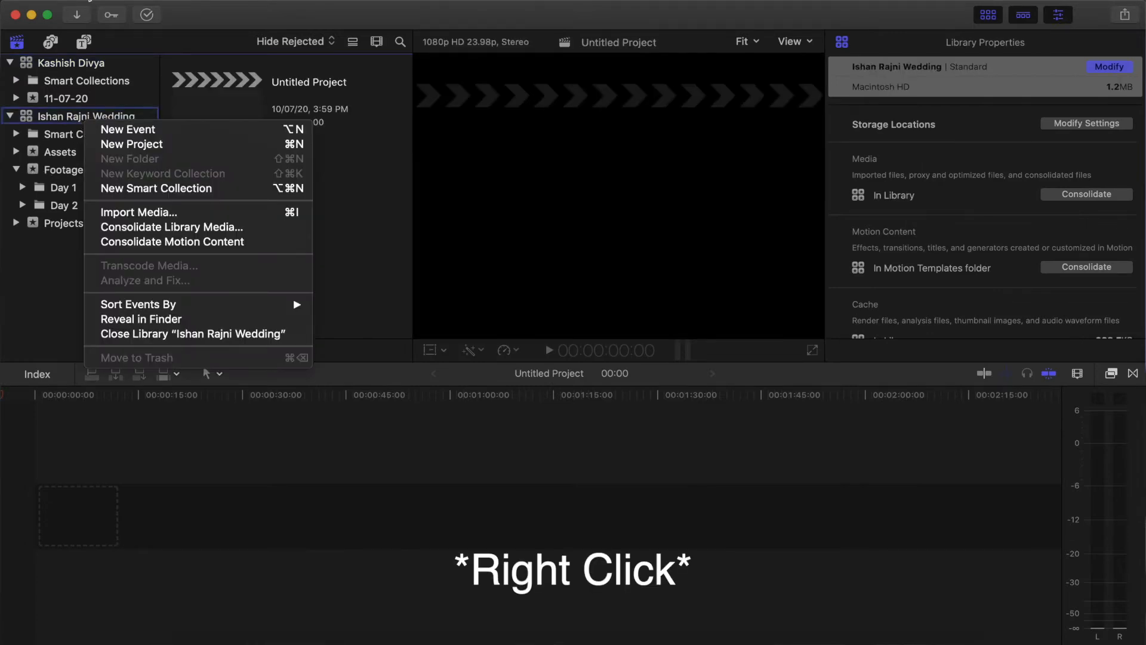
left_click(120, 335)
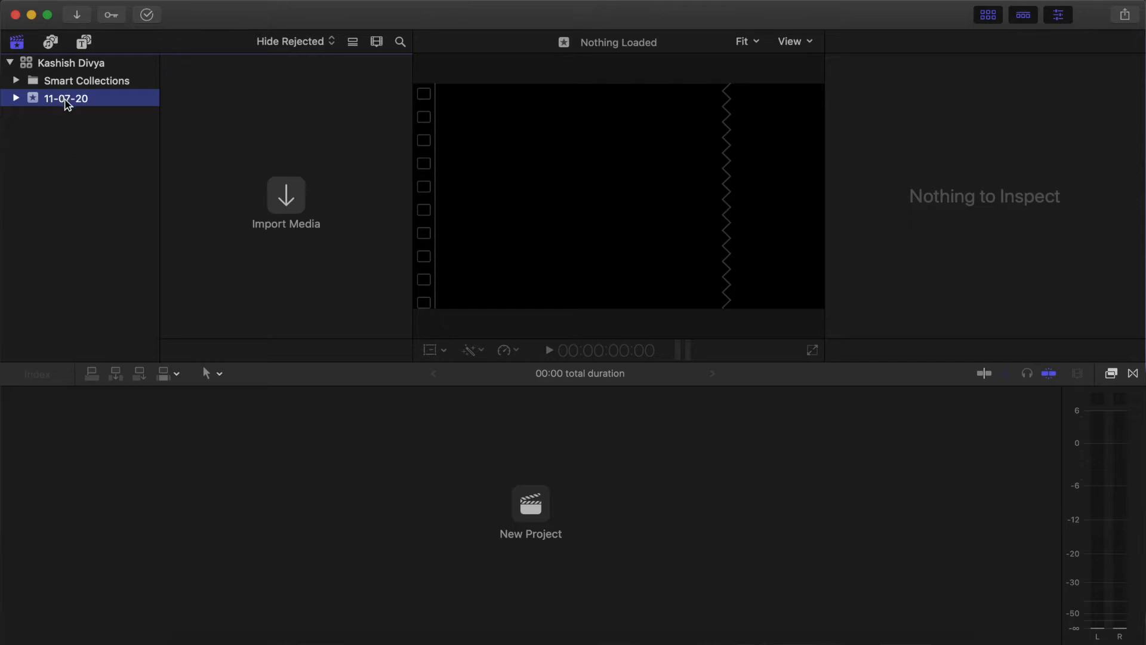
- Rename the new library's default event, 11-07-20, as Footage
left_click(68, 104)
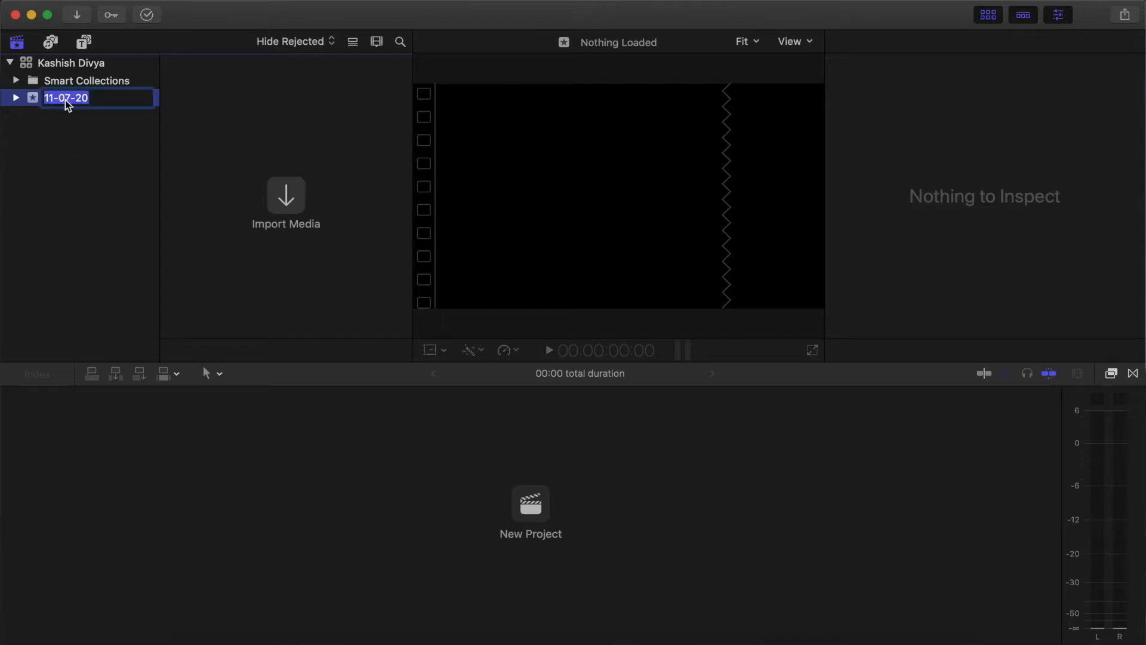
type("Footrage")
key("Return")
left_click(79, 96)
key("Return")
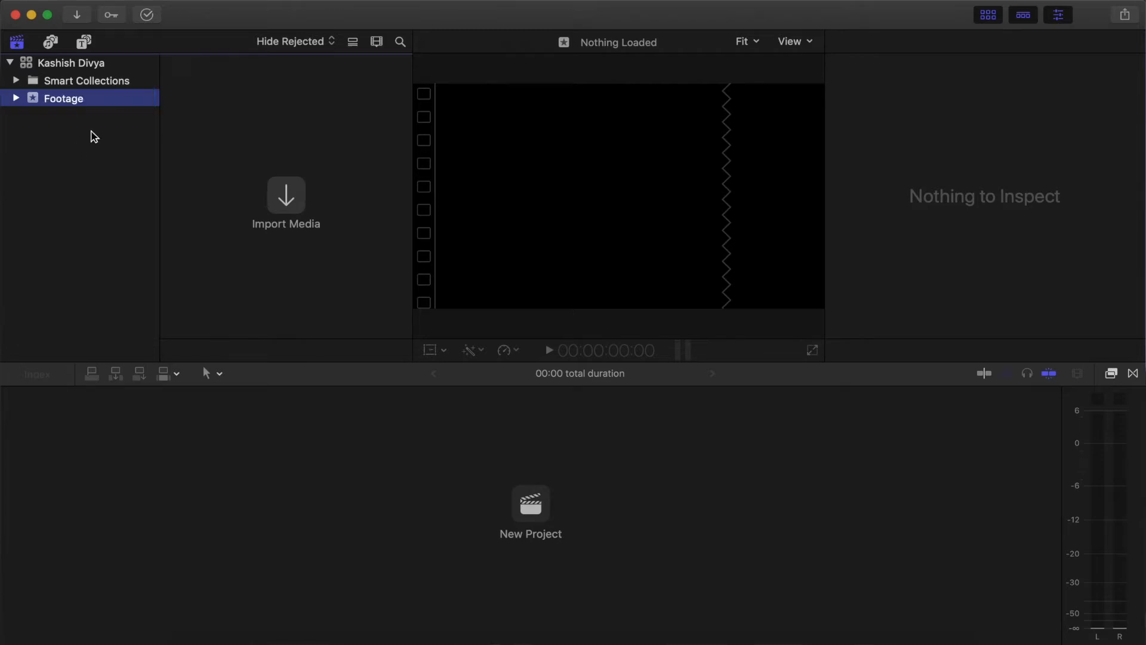
- Create an event named Assets in the library, including a new 1080p HD project at 23.98p
right_click(91, 132)
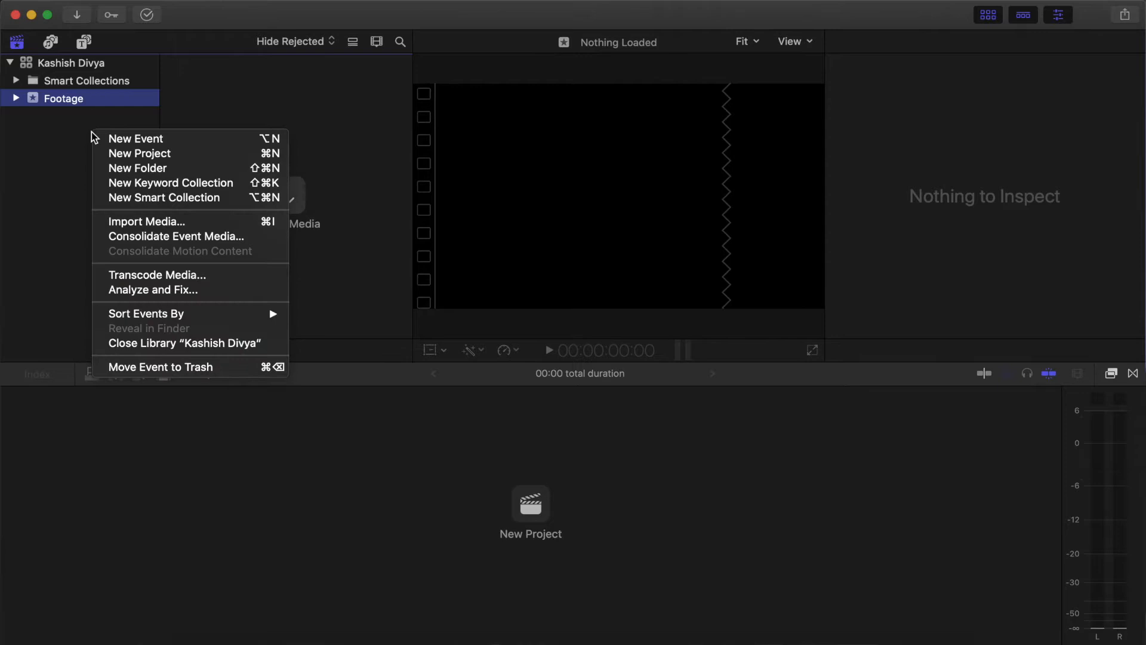
left_click(185, 141)
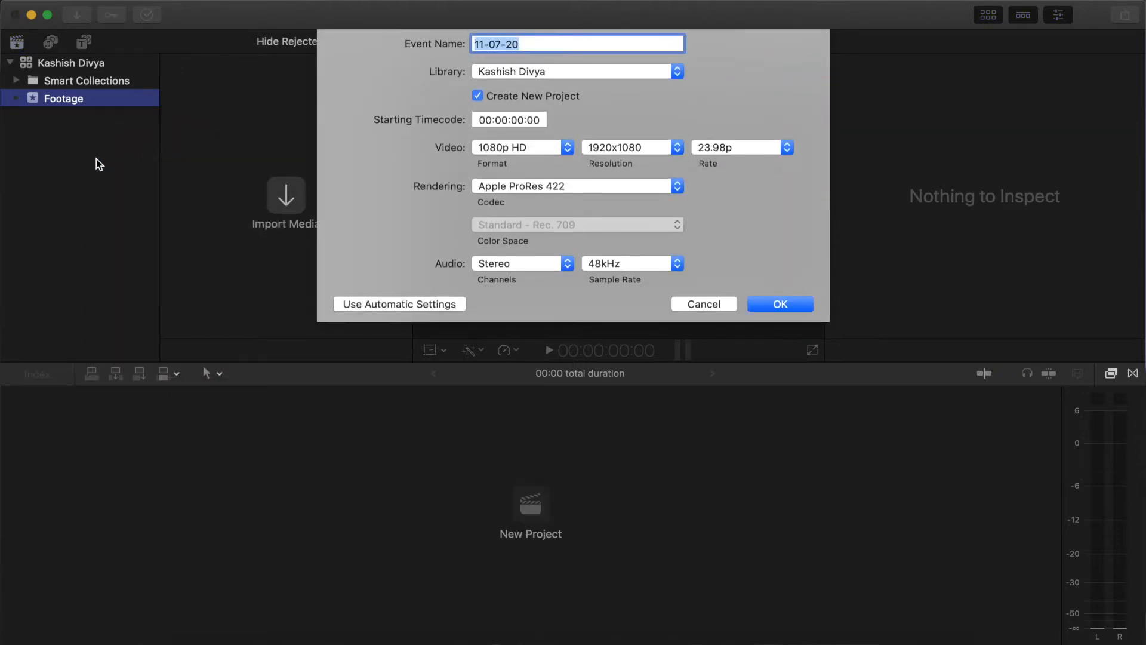
type("Assets")
key("Return")
- Create a folder named Day 1 inside the Footage event
left_click(66, 119)
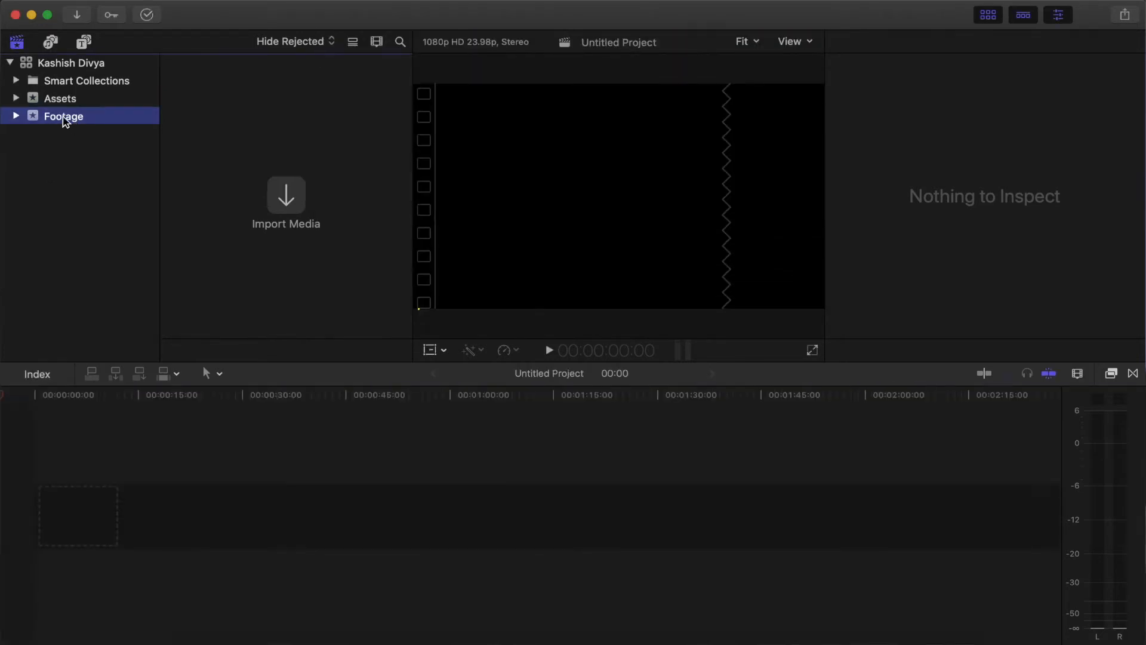
left_click(21, 118)
right_click(41, 120)
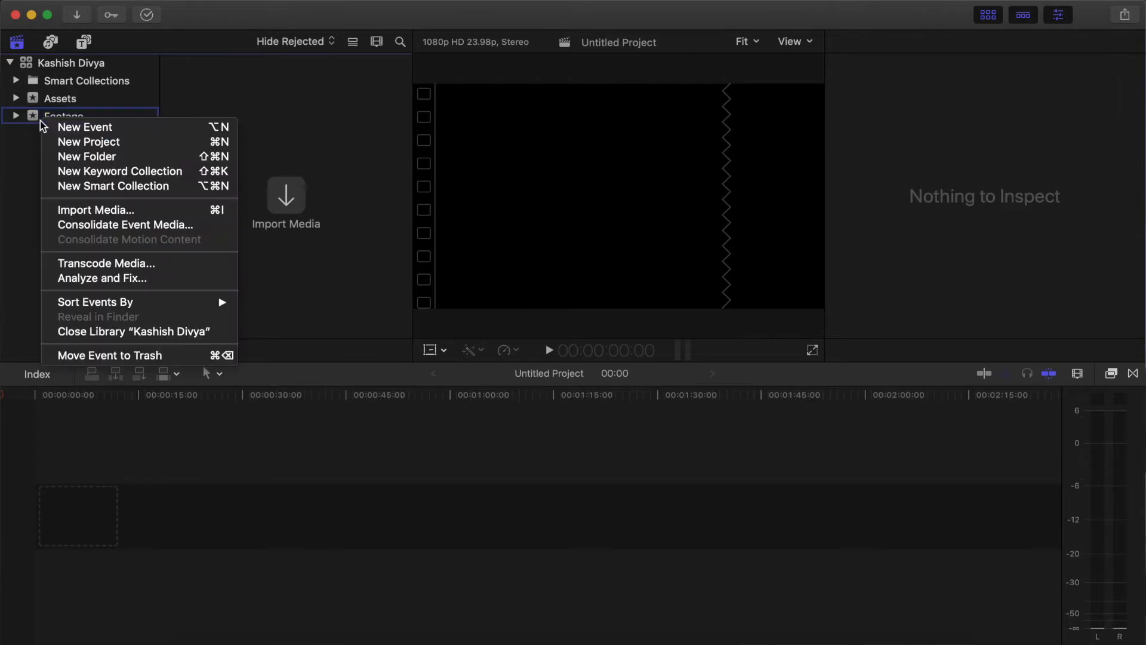
left_click(141, 156)
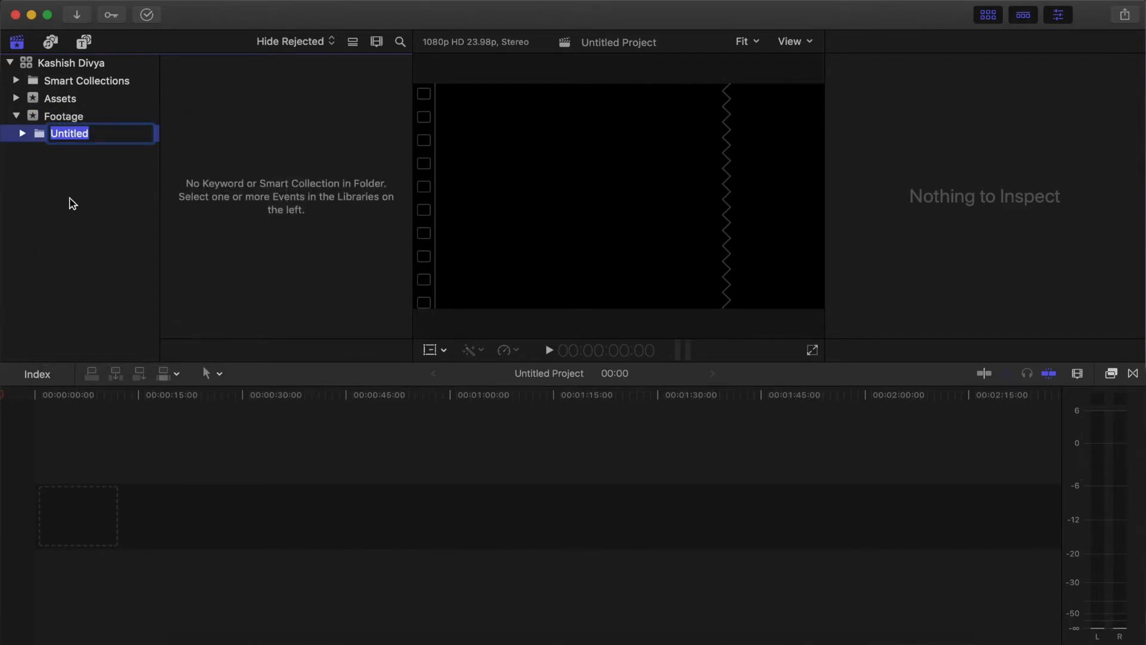
type("Day 1")
key("Return")
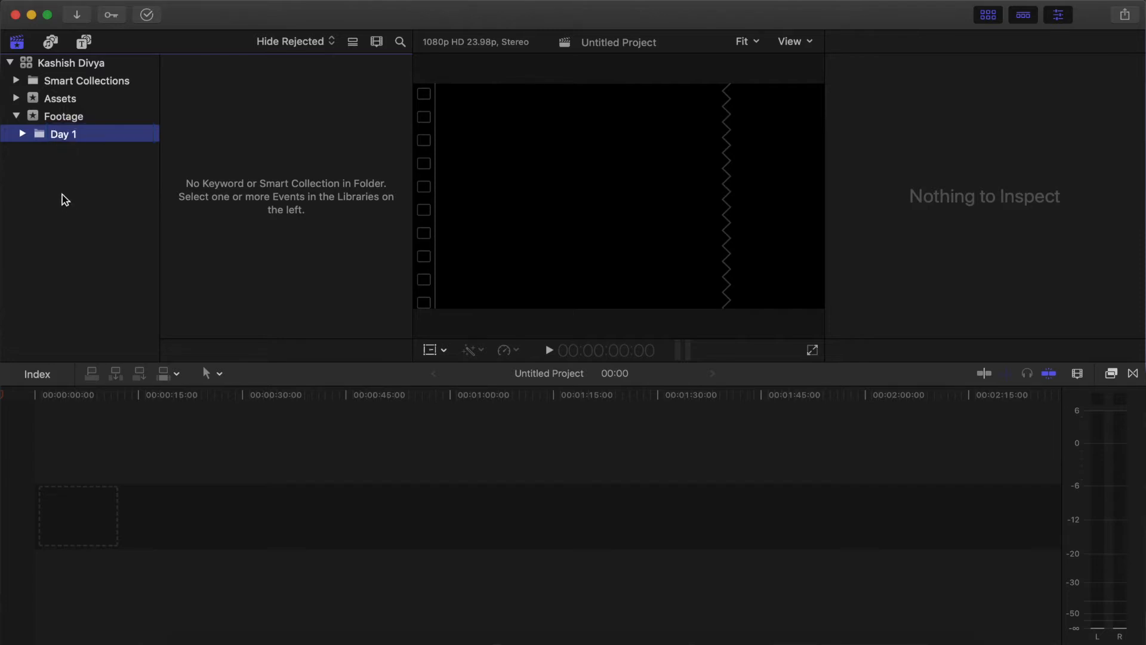
- Add a folder named Day 2 to the Footage event
right_click(71, 130)
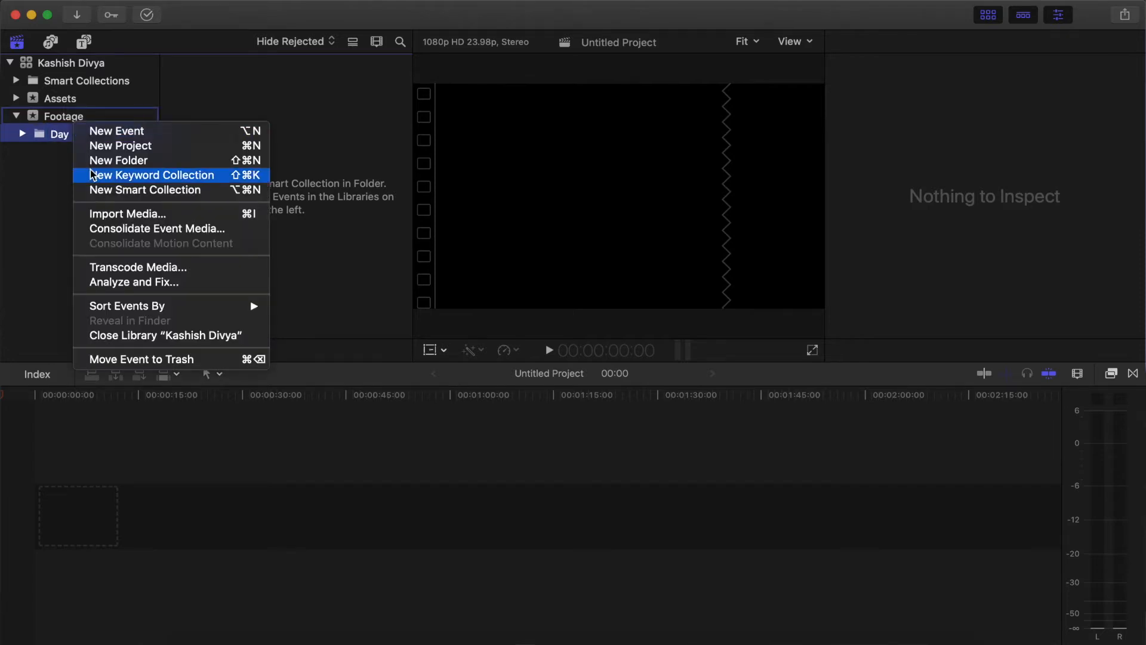
left_click(126, 160)
key("BackSpace")
type("Day 2")
key("Return")
- Add a folder named Day 3 to the Footage event
right_click(84, 117)
left_click(137, 159)
type("Day 3")
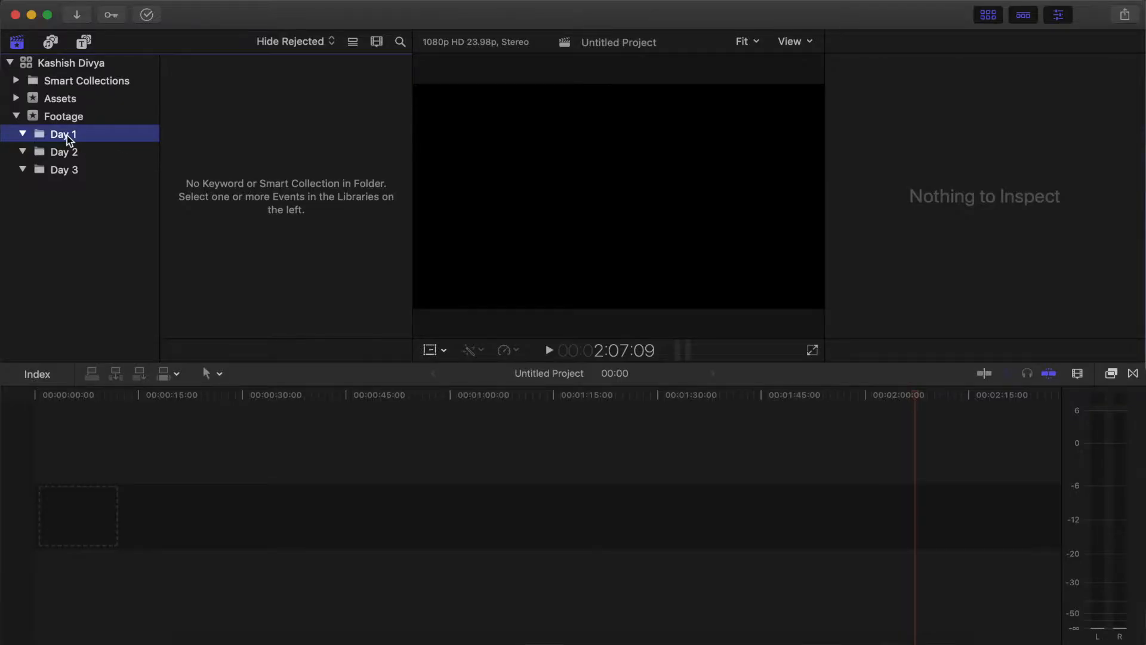
- Create a keyword collection named Cine 11 in the Day 1 folder of the Footage event
right_click(68, 135)
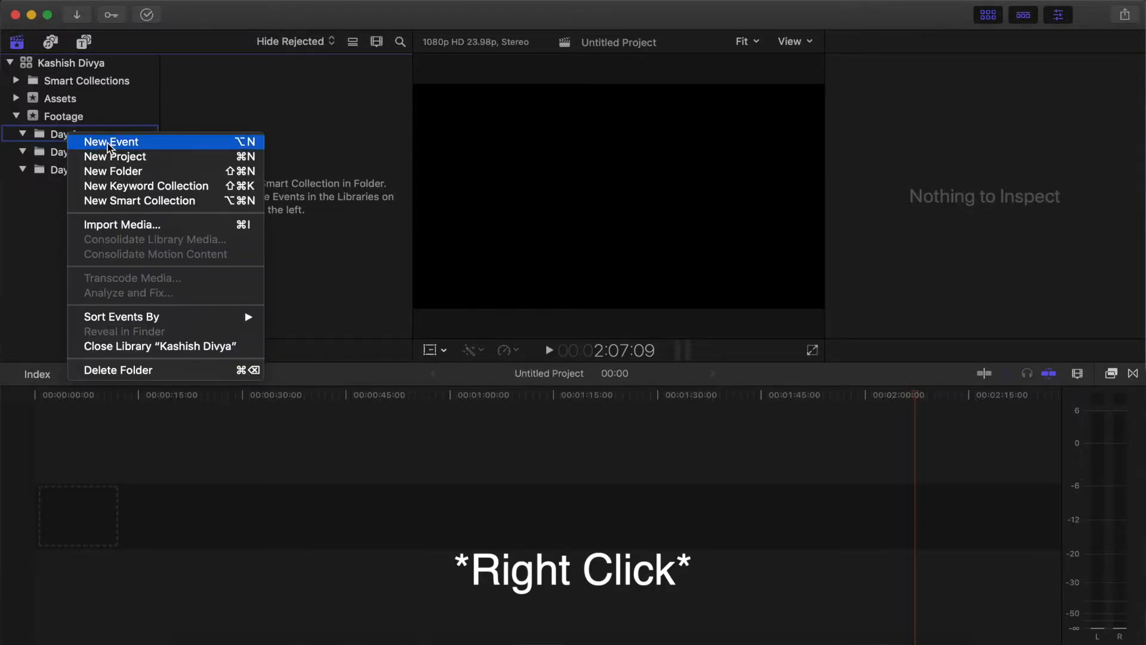
left_click(172, 185)
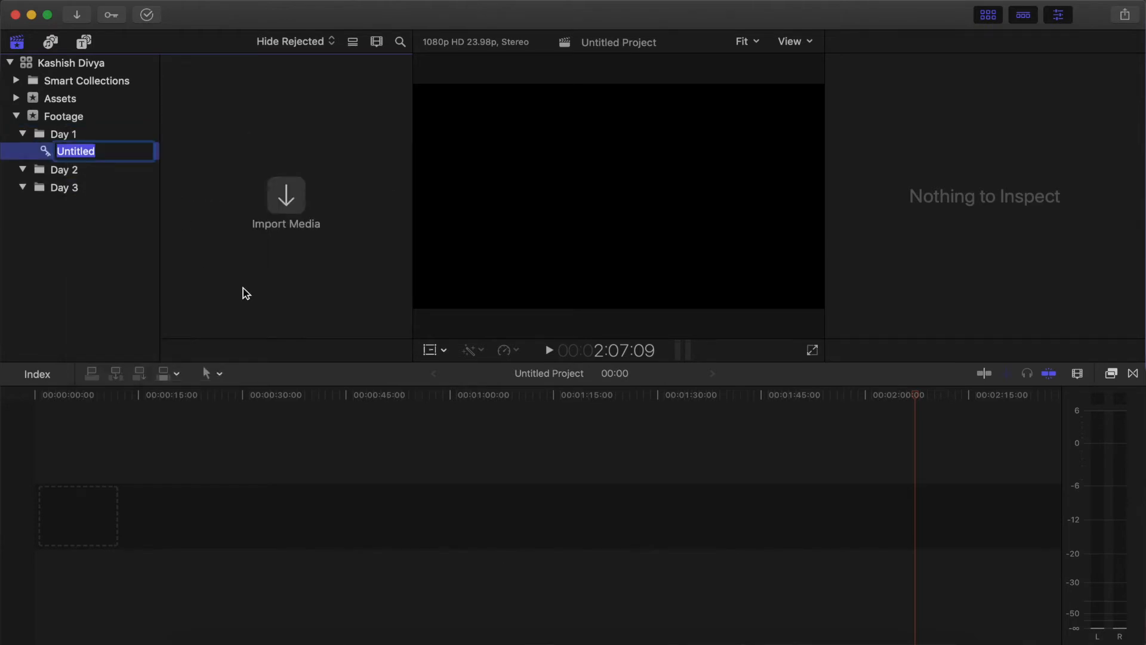
type("Cine")
type("11")
key("Return")
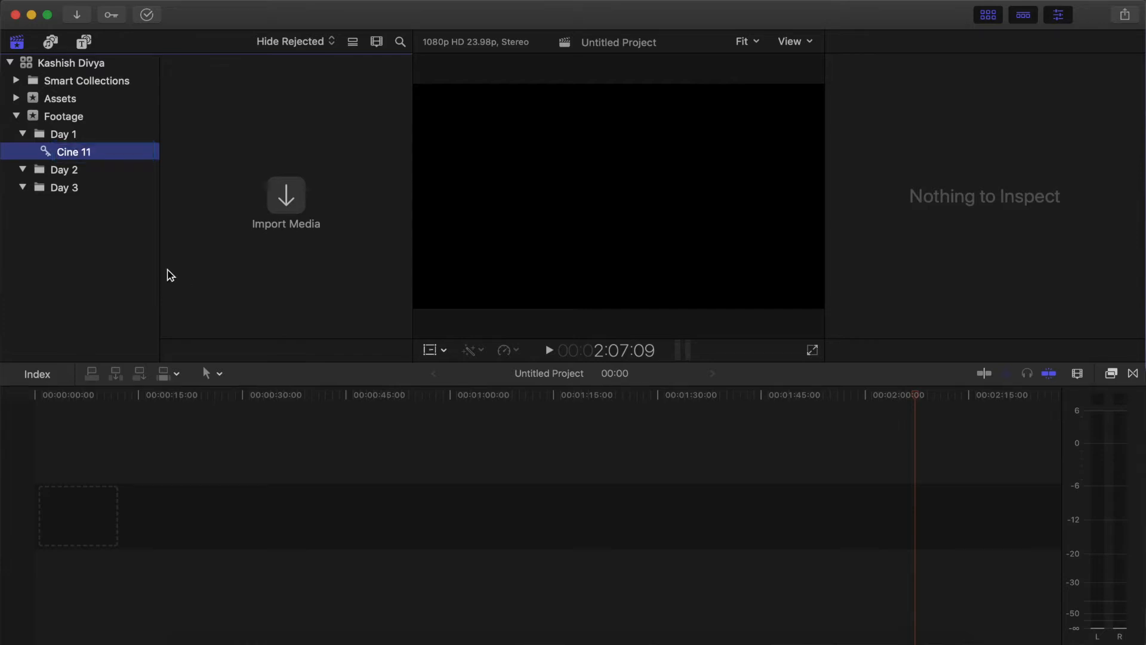
- Add a second keyword collection named Cine 12 to the Day 1 folder
right_click(66, 137)
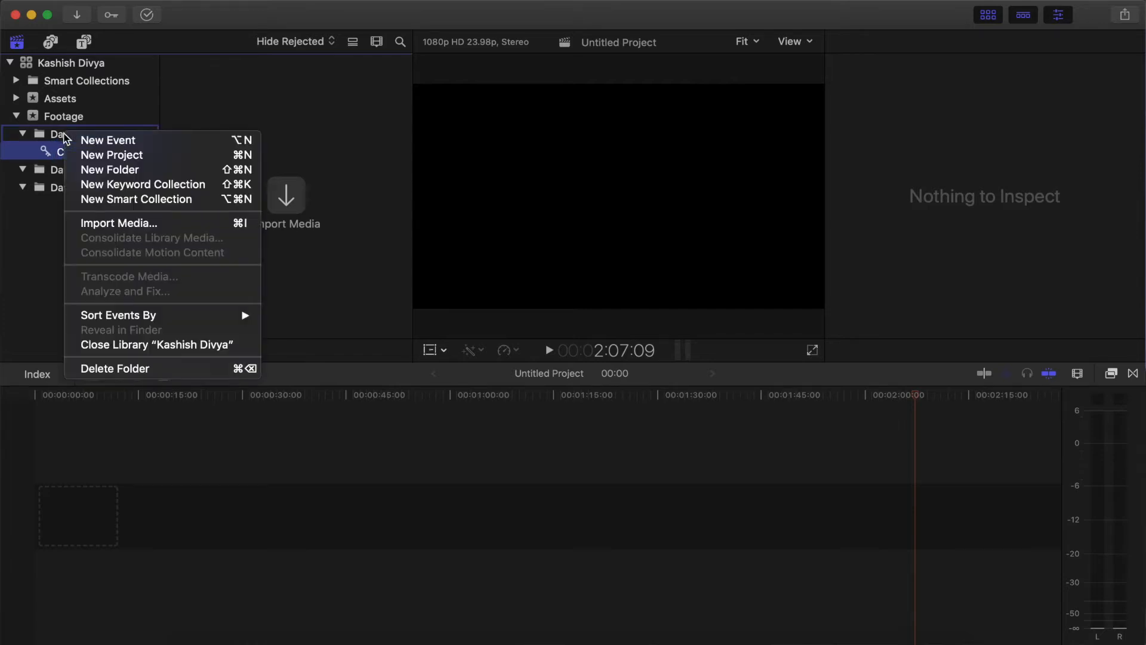
left_click(143, 185)
type("Ci")
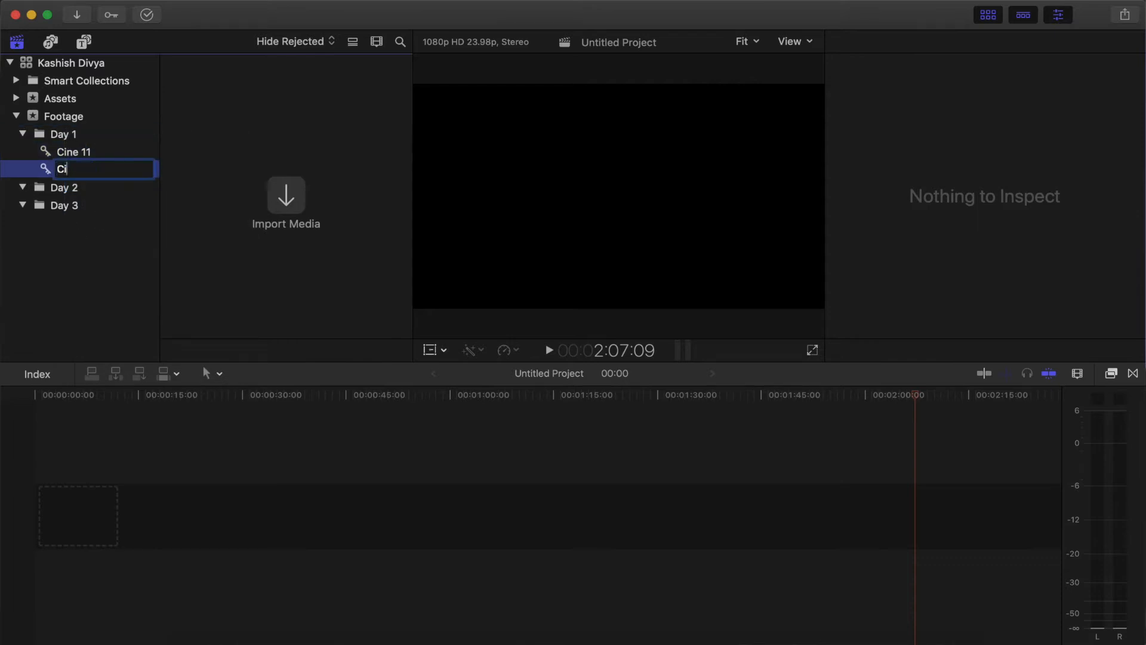
type("ne 12")
key("Return")
- Create a keyword collection named Cine 21 in the Day 2 folder
left_click(75, 187)
right_click(77, 186)
left_click(177, 237)
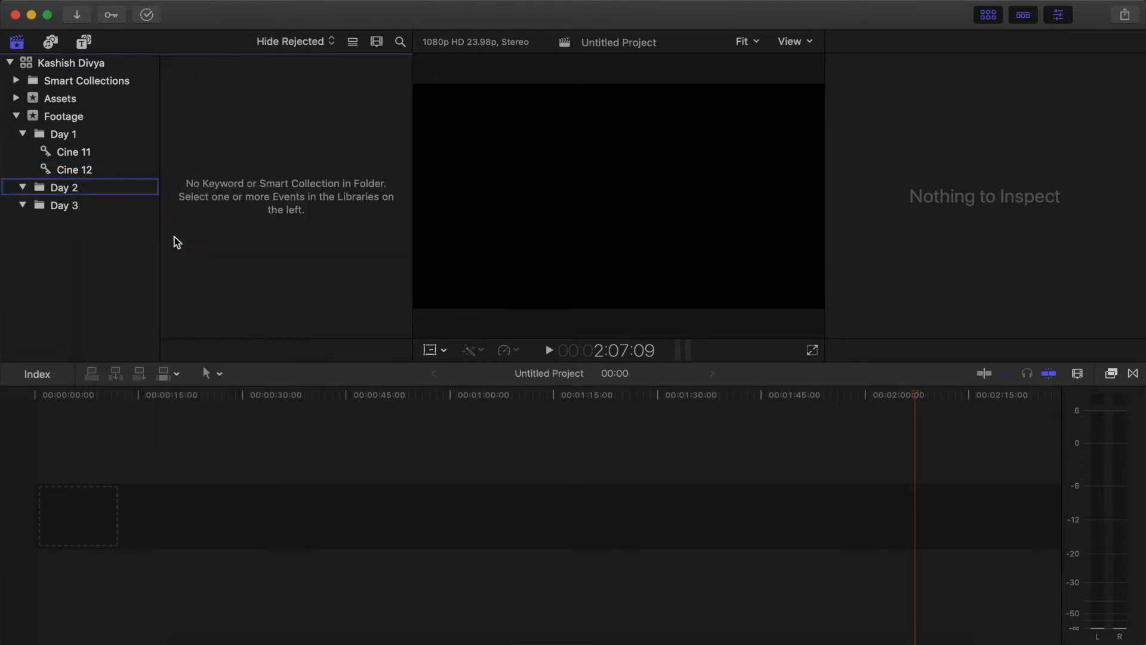
type("Cine 21")
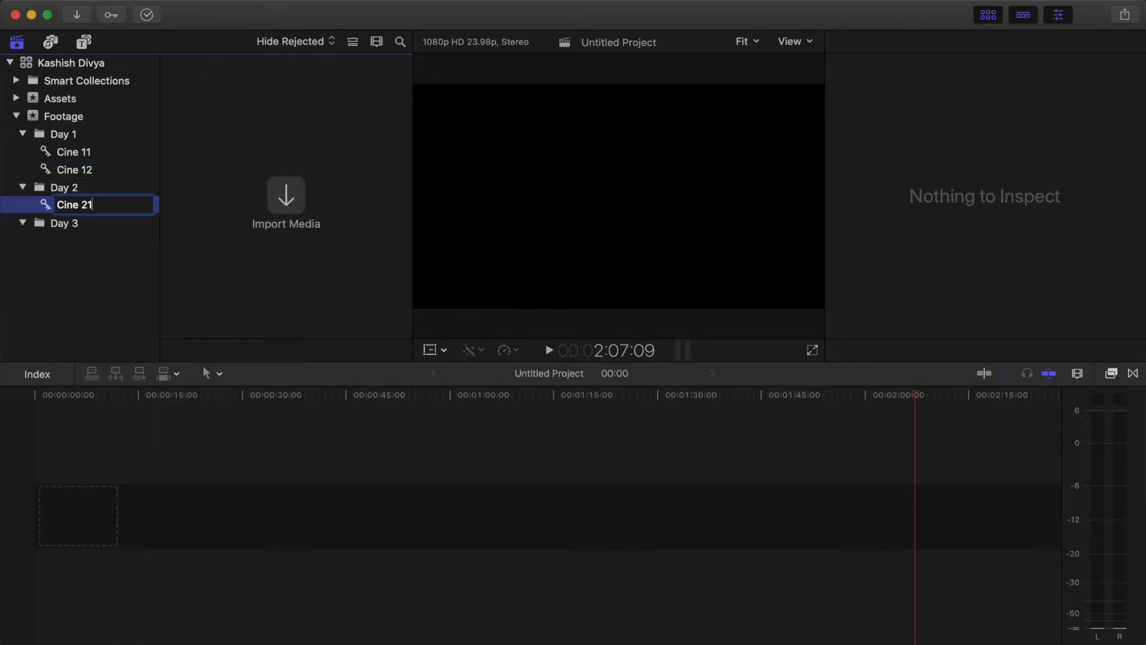
key("Return")
- Create a keyword collection named Cine 31 in the Day 3 folder
right_click(67, 223)
left_click(147, 267)
type("Cine 31")
key("Return")
- Add a second keyword collection named Cine 32 to the Day 3 folder
right_click(66, 226)
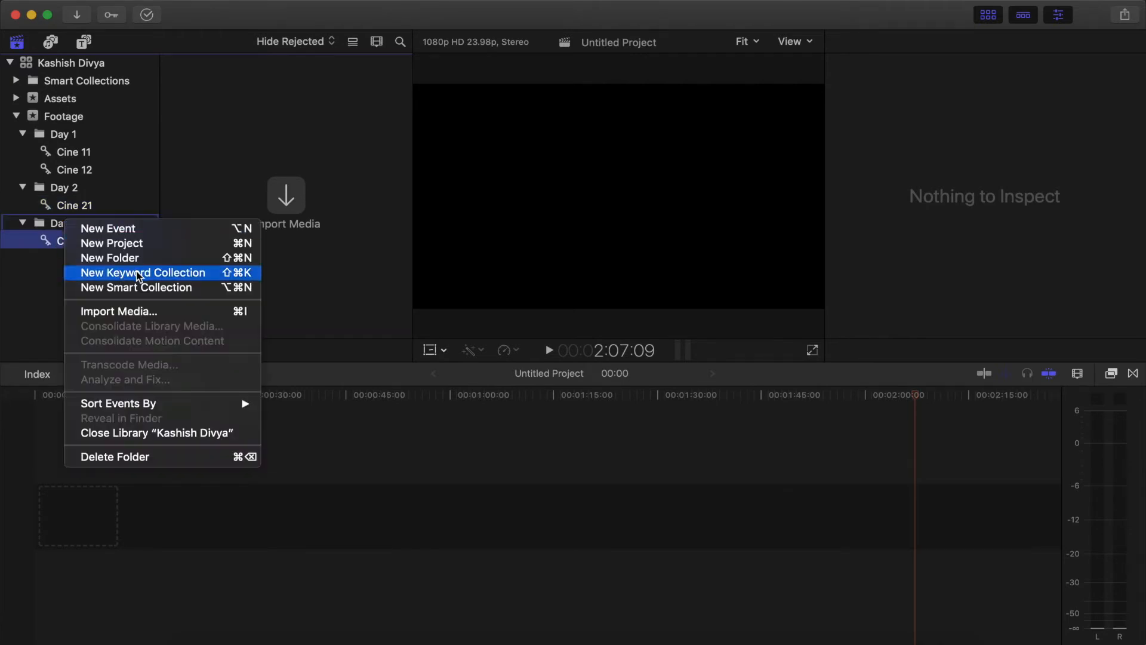
left_click(173, 272)
type("Cine")
key("Return")
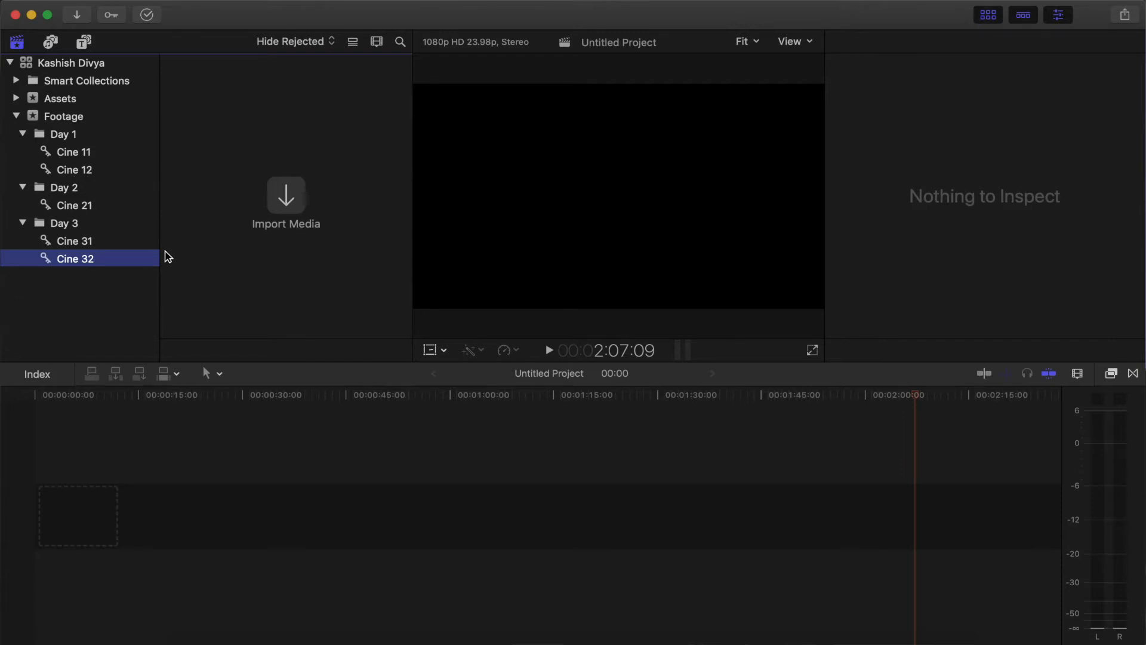
left_click(78, 155)
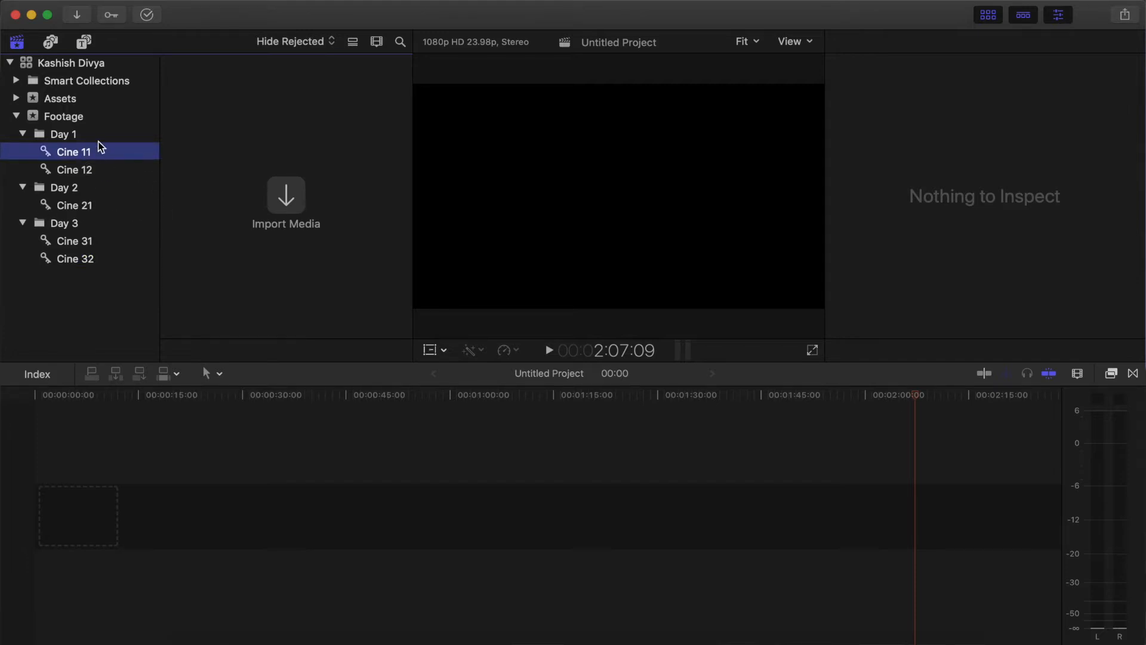
left_click(95, 206)
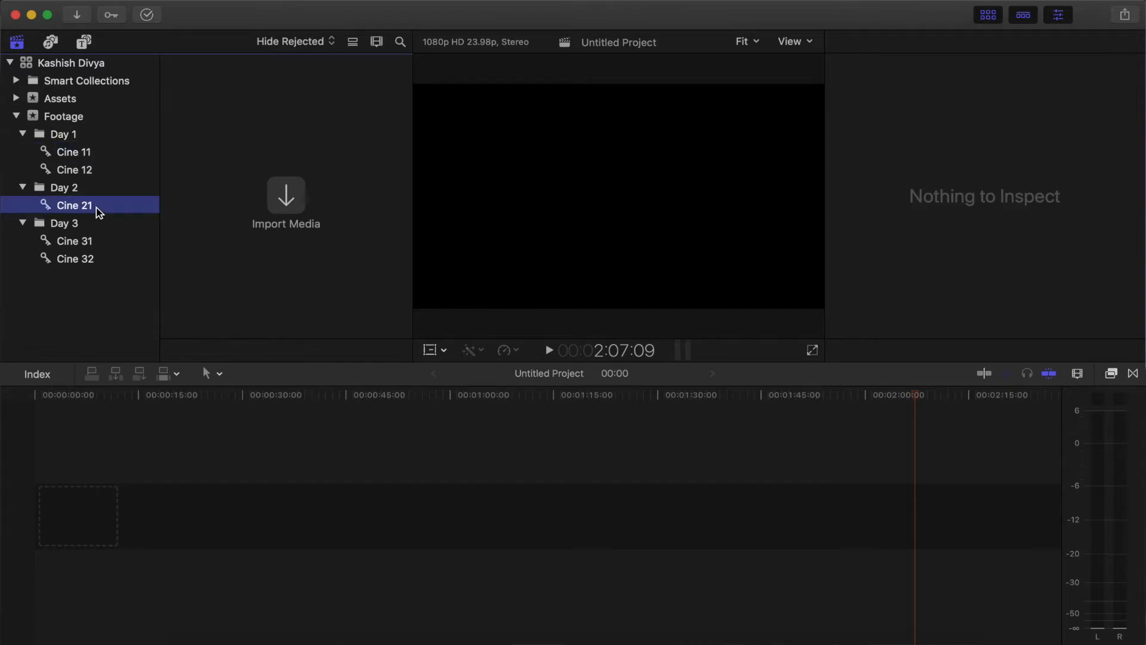
left_click(110, 242)
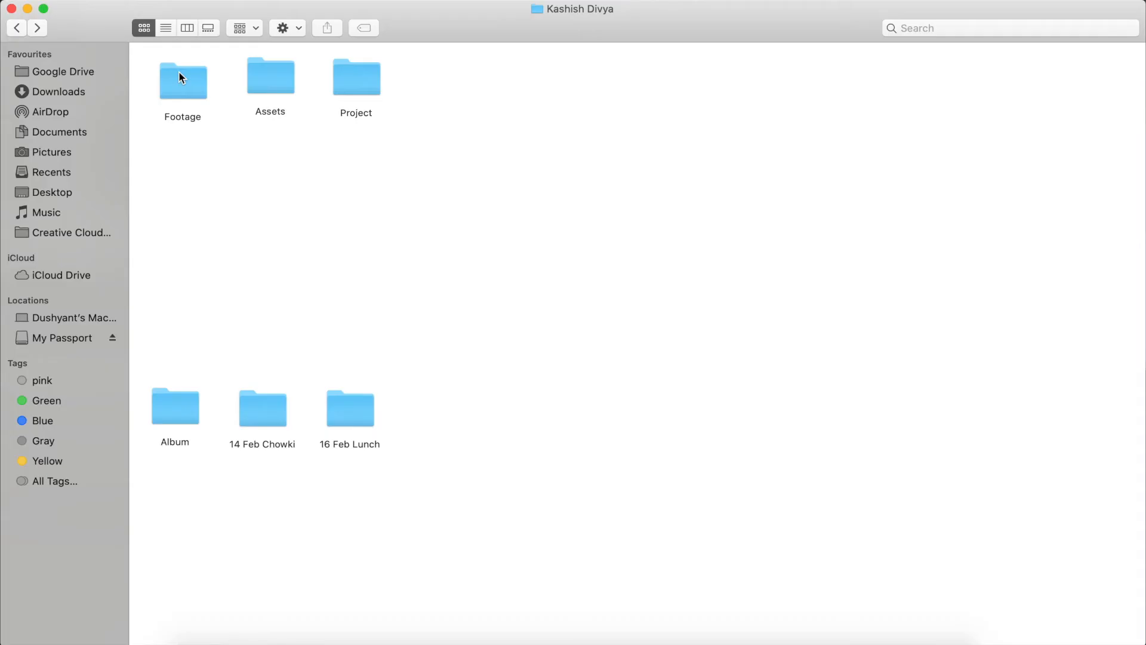
- In Finder, open the CLIP folder with the Cine 1 video footage of 23 Feb Shagan, inside the project's Footage folder
double_click(178, 72)
double_click(179, 70)
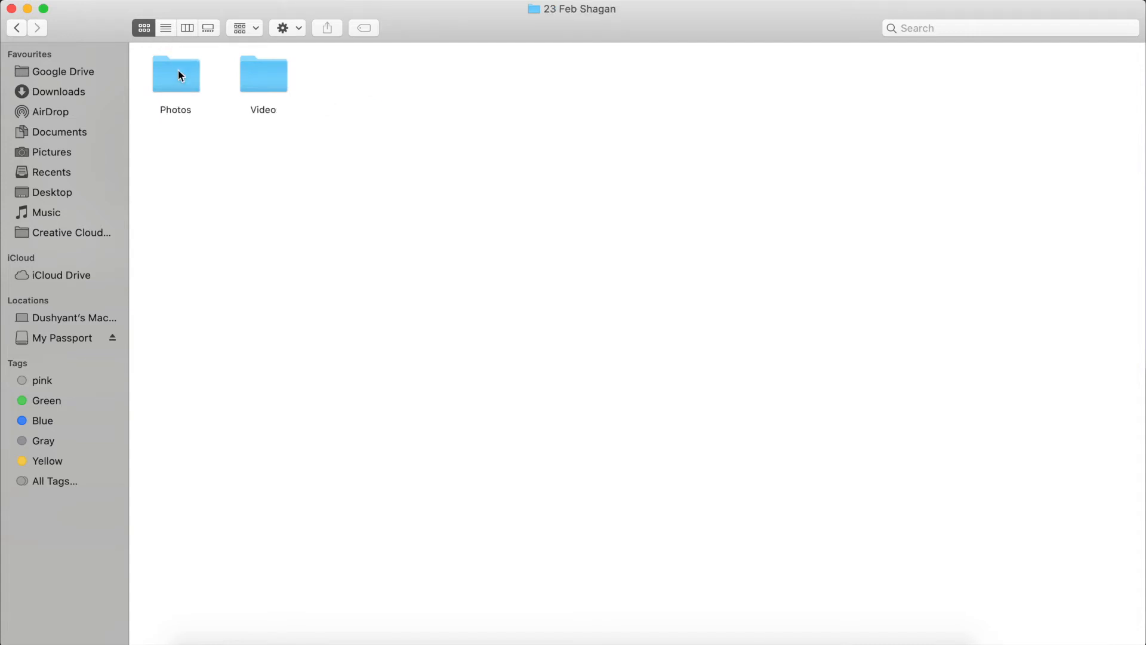
double_click(248, 77)
double_click(197, 79)
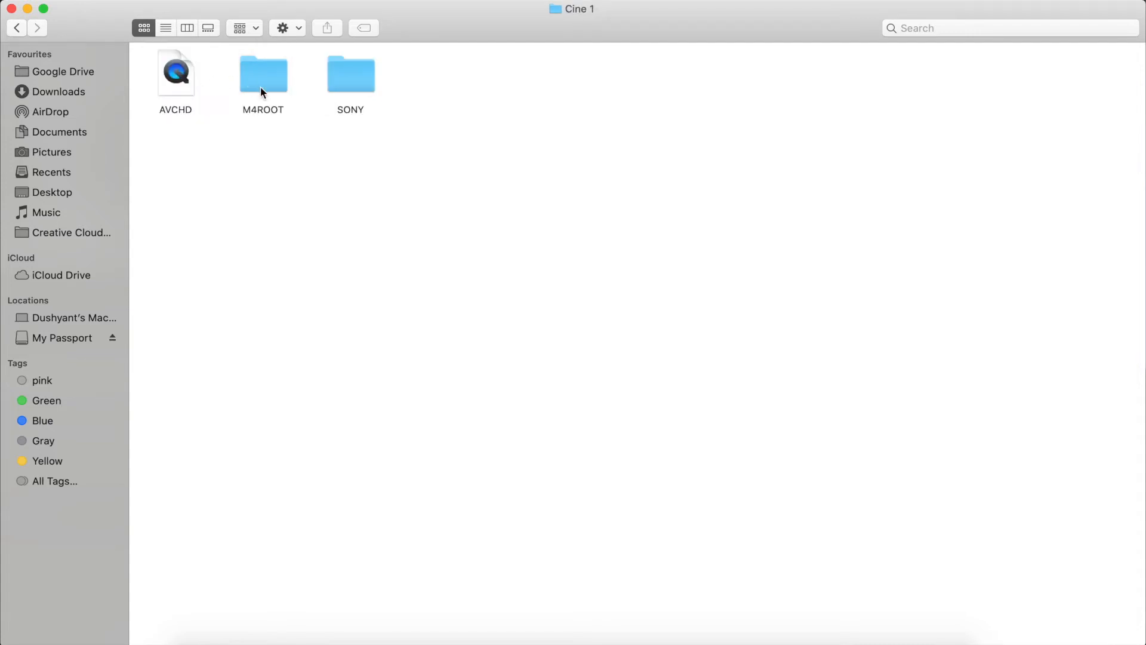
double_click(260, 84)
left_click(171, 75)
double_click(169, 75)
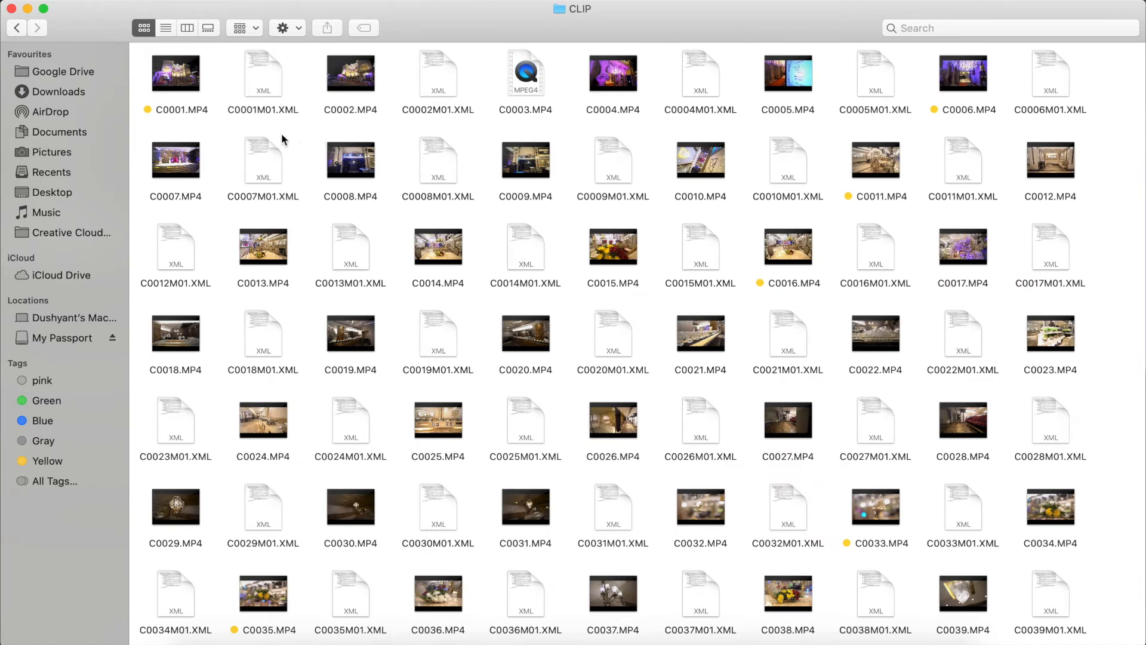
- Turn on grouping for the files in the CLIP folder and group them by tags
scroll(330, 214, "down", 10)
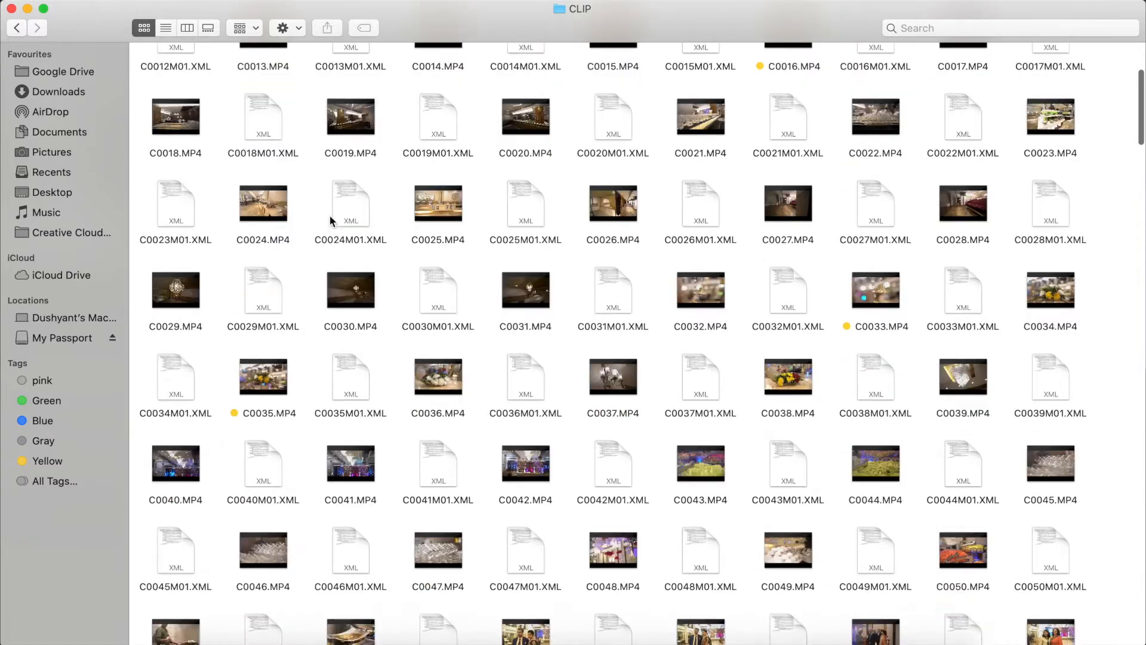
scroll(485, 418, "down", 5)
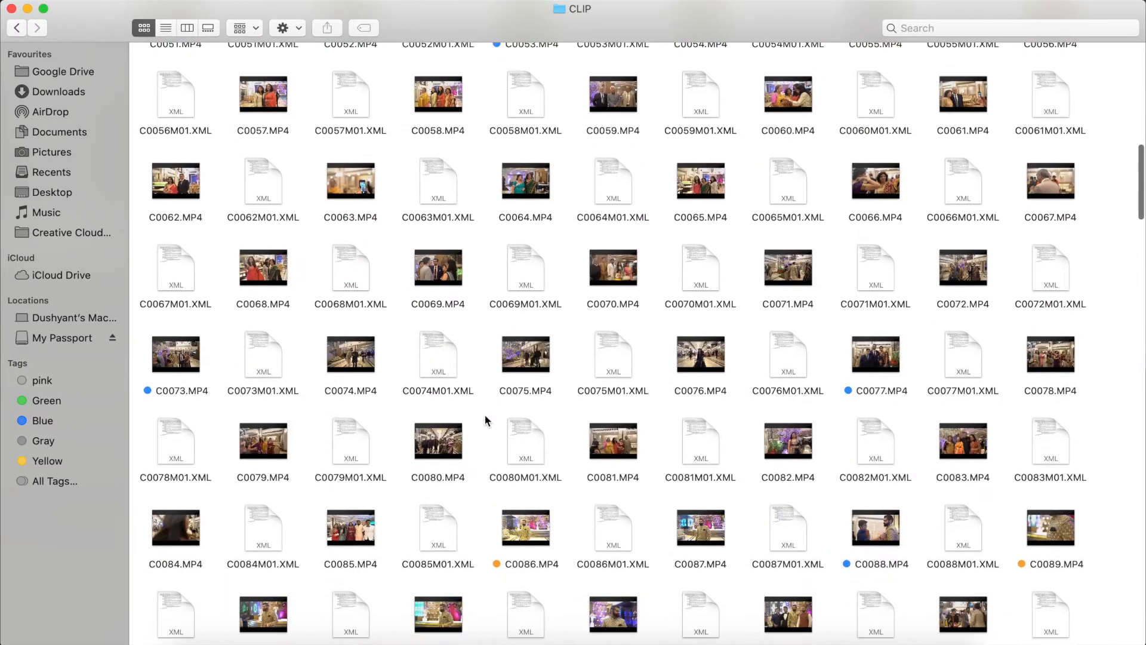
scroll(507, 382, "up", 11)
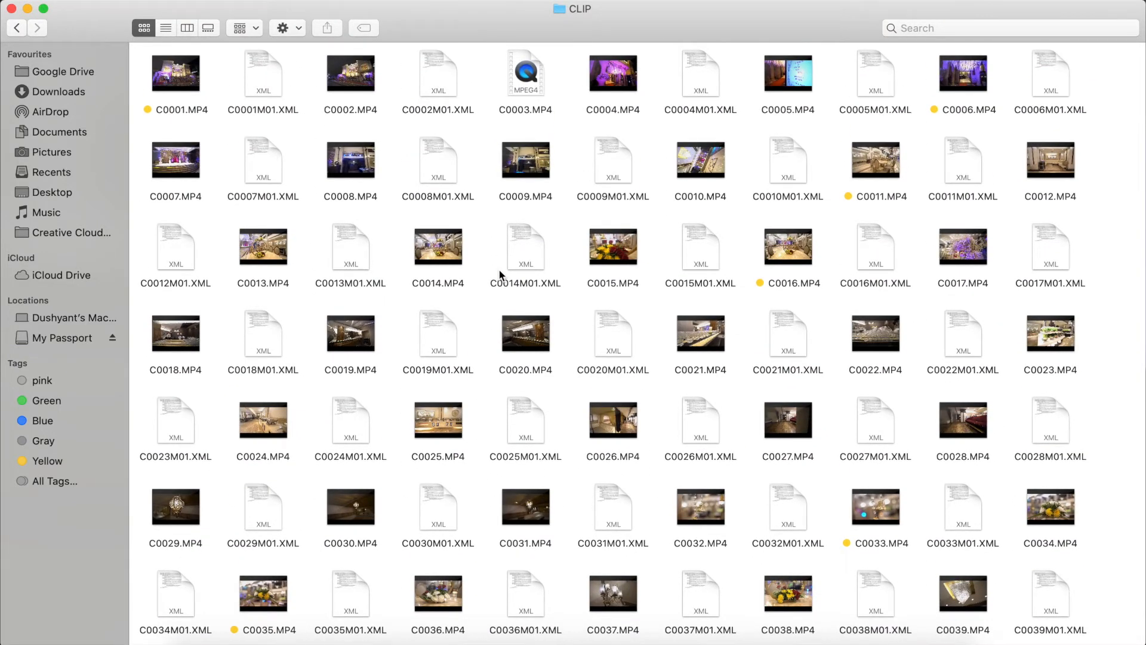
scroll(499, 269, "up", 2)
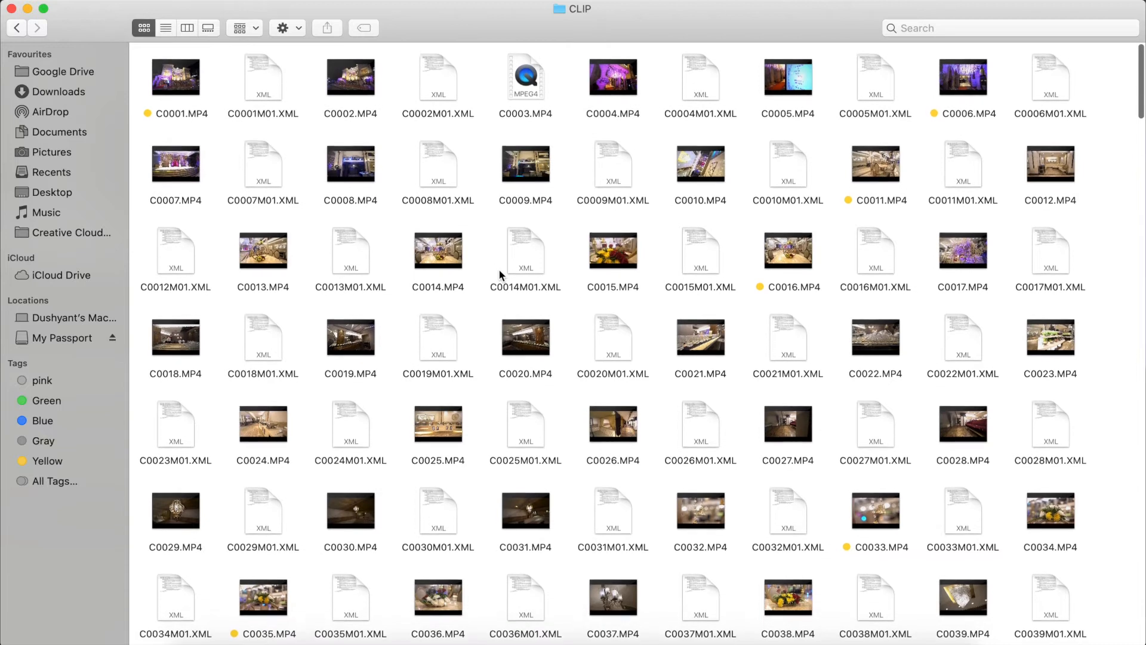
right_click(299, 133)
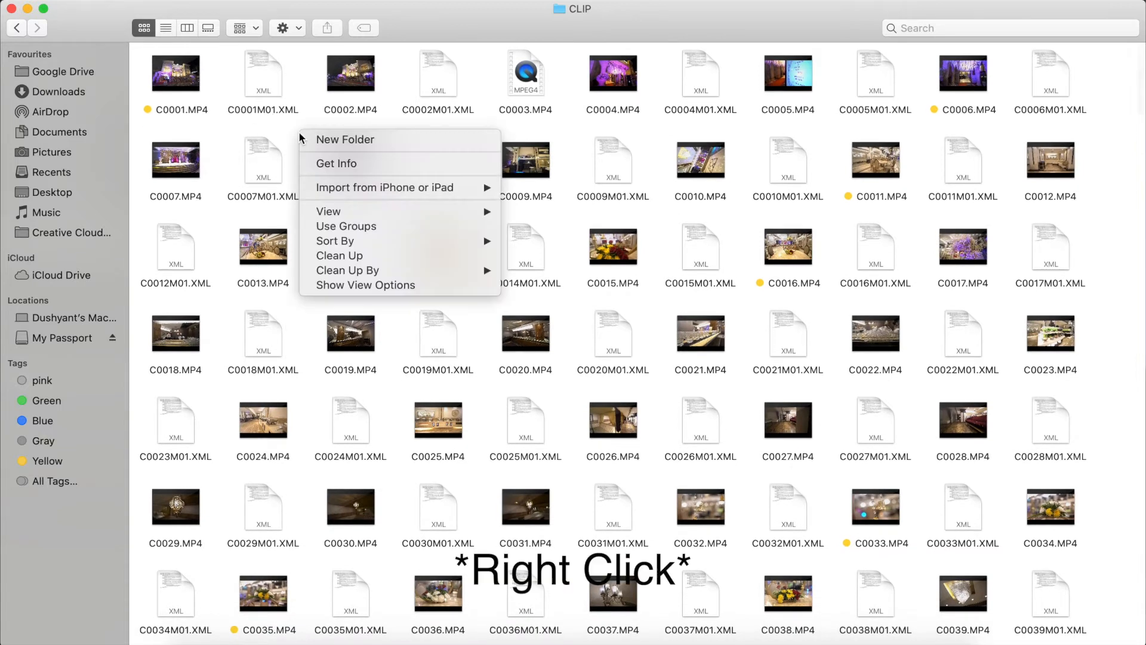
left_click(367, 228)
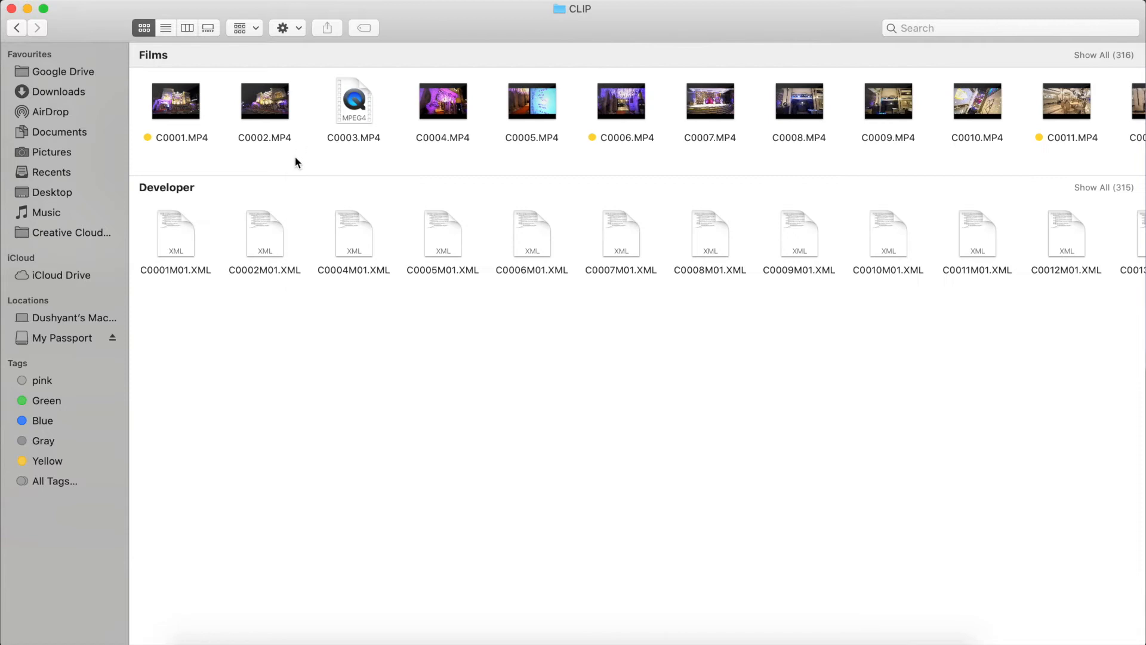
right_click(297, 161)
mouse_move(475, 265)
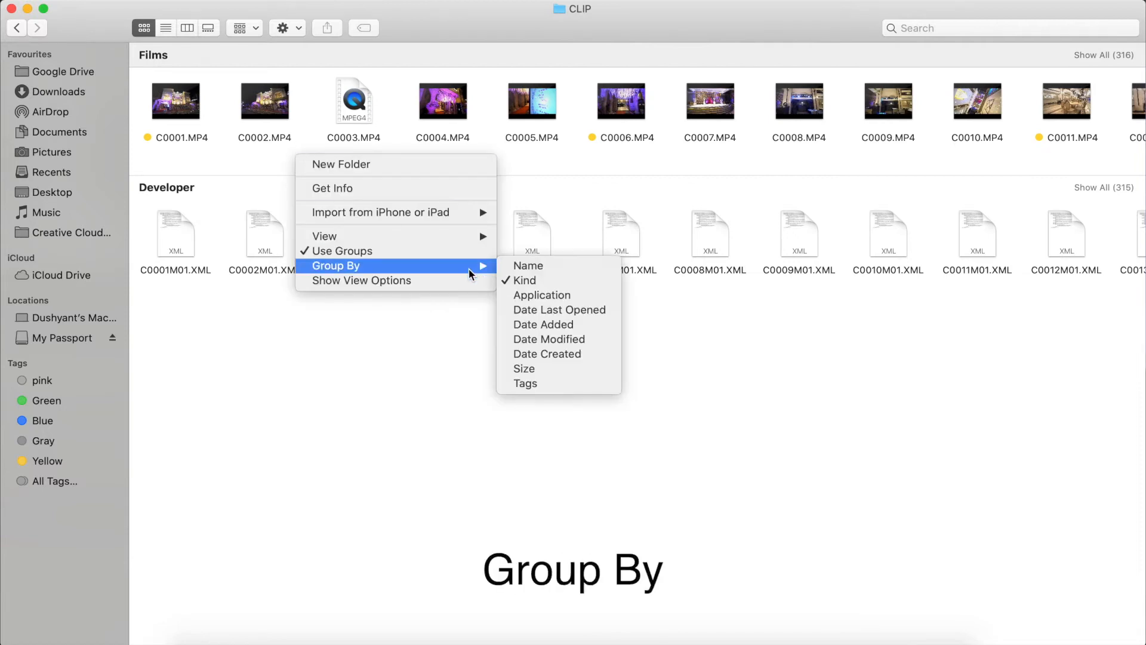
left_click(562, 387)
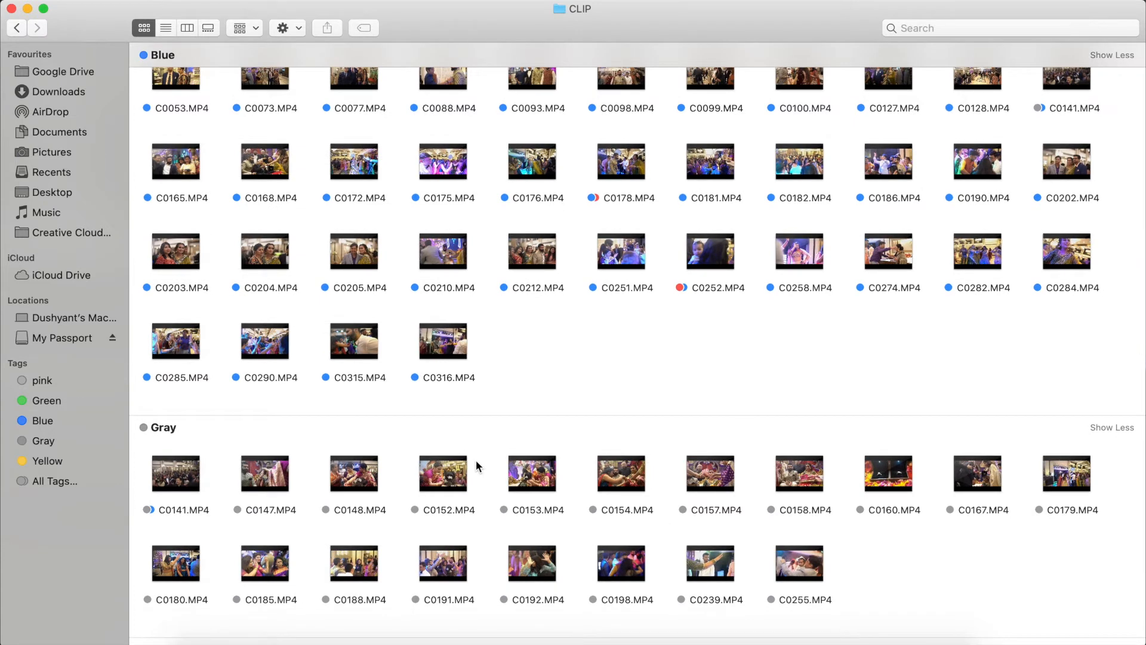
- Select all colour-tagged clips in the CLIP folder and import them into the Cine 11 keyword collection in Final Cut Pro
scroll(143, 168, "up", 2)
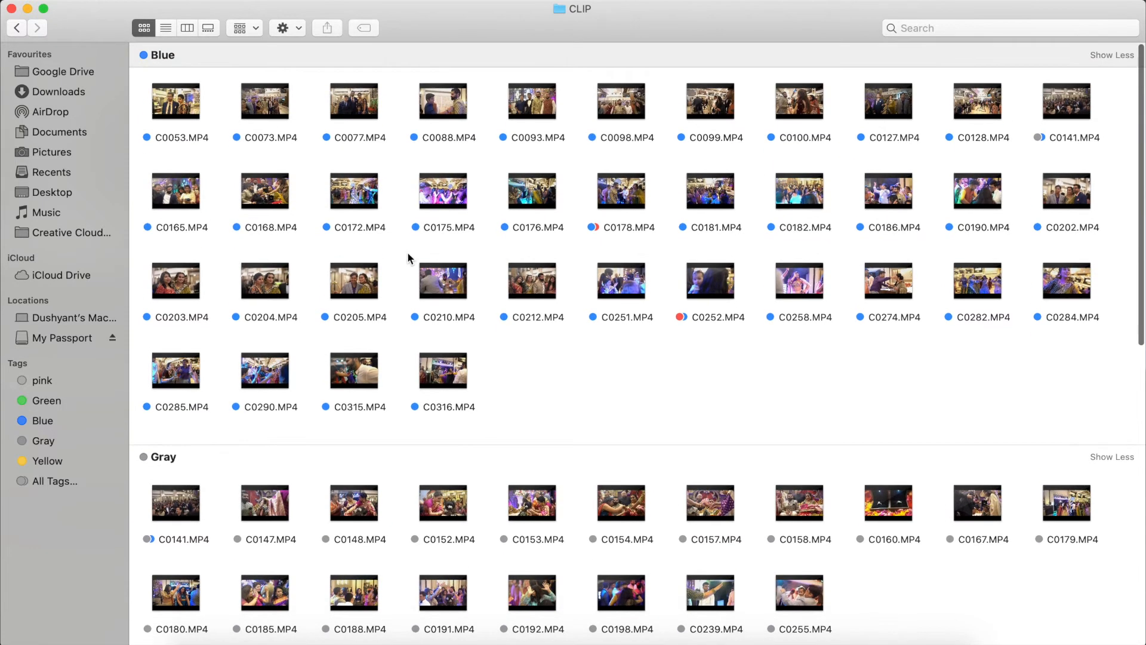
scroll(407, 252, "down", 15)
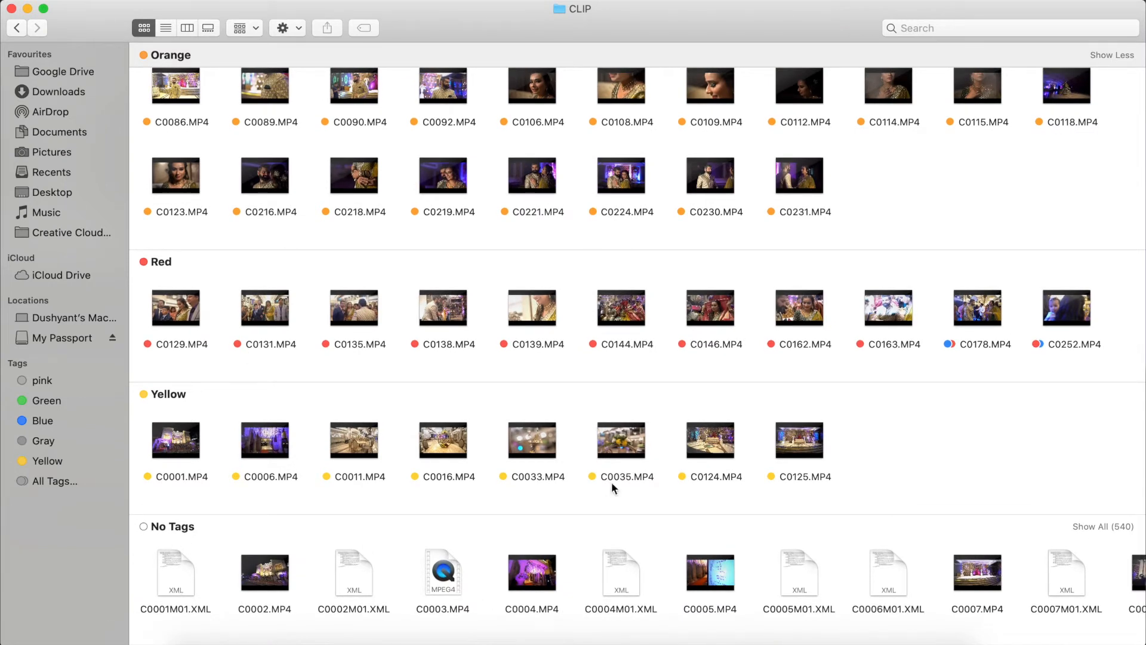
left_click_drag(1125, 486, 222, 8)
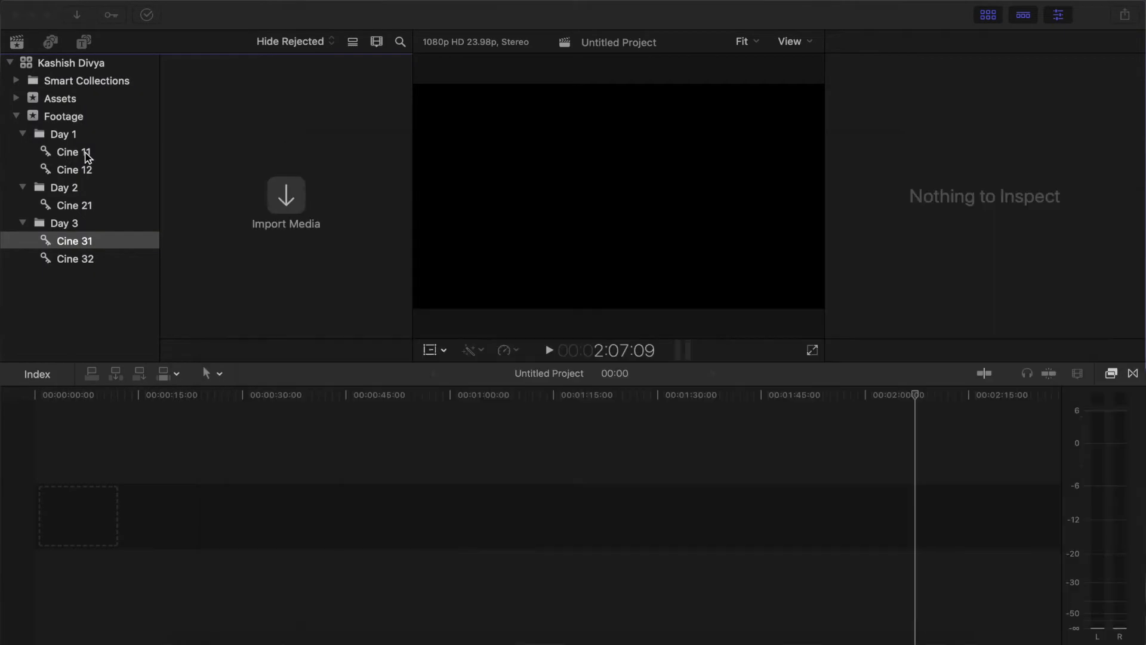
left_click(84, 154)
left_click(193, 641)
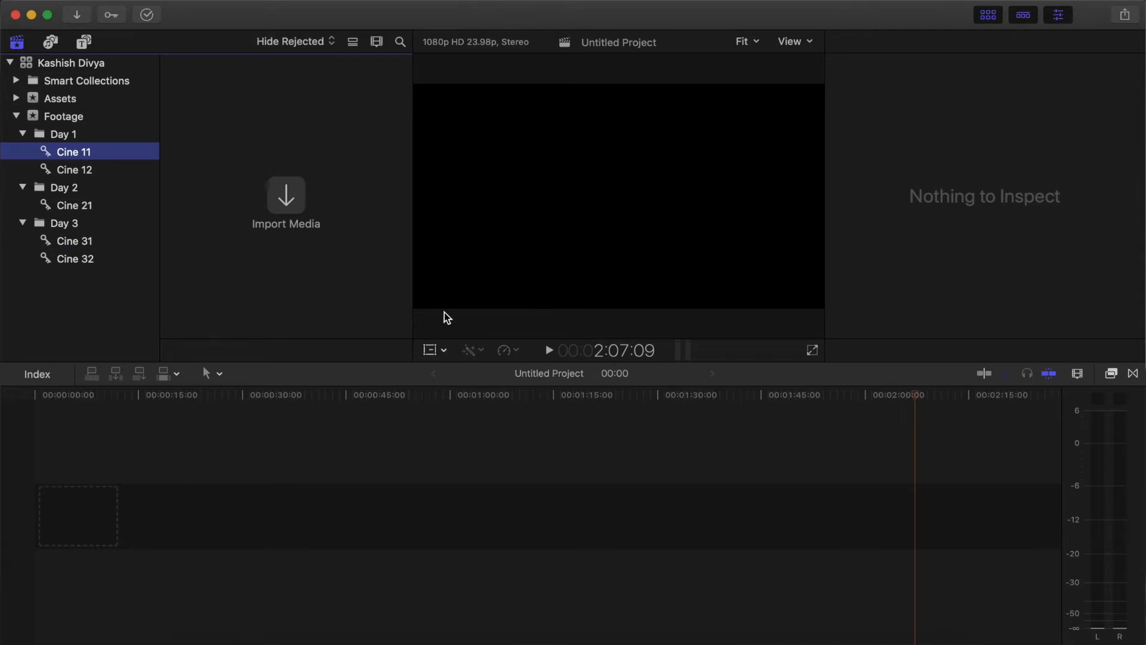
left_click_drag(365, 239, 230, 122)
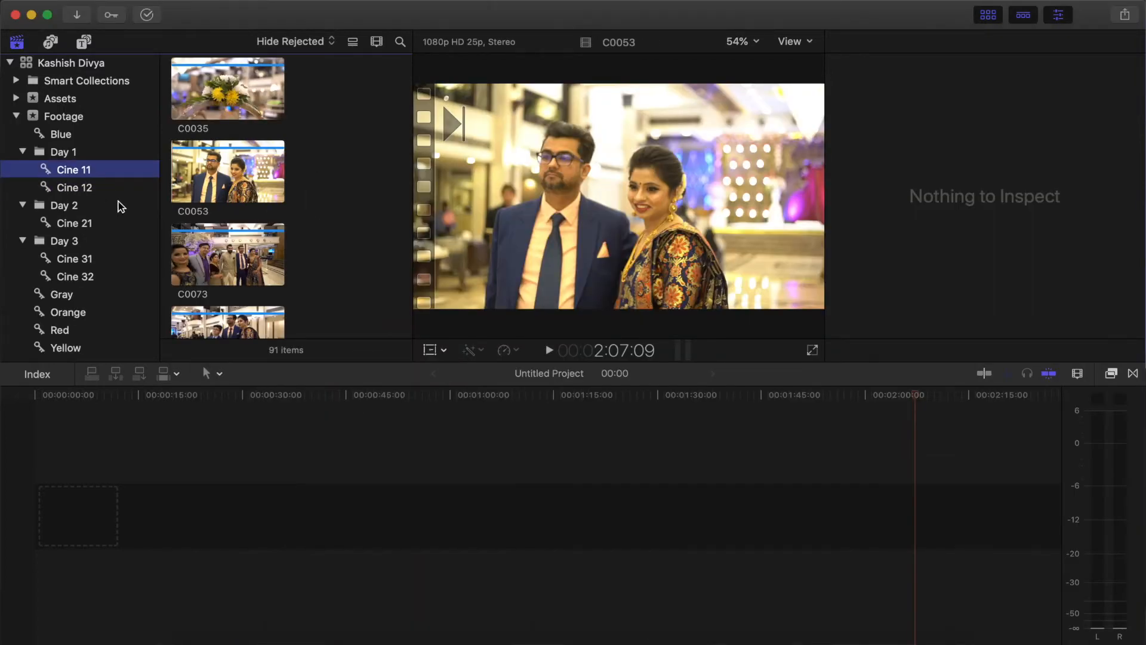
- Select the Cine 12 keyword collection and open the Cine 2 footage folder in Finder
left_click(105, 186)
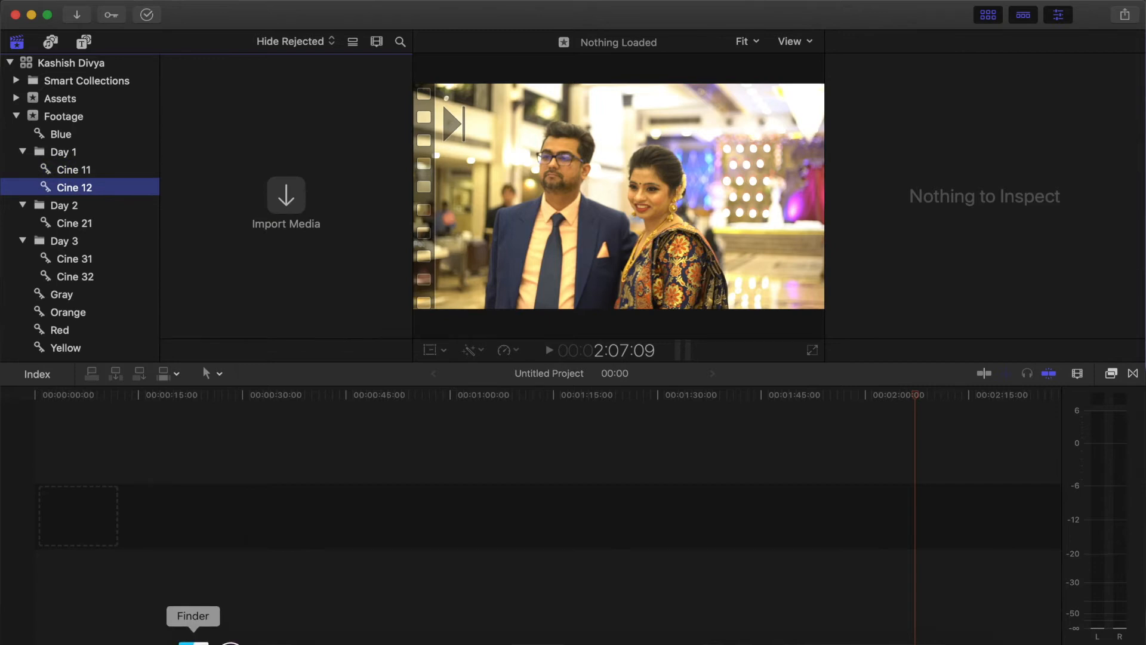
left_click(194, 637)
left_click(529, 217)
double_click(528, 217)
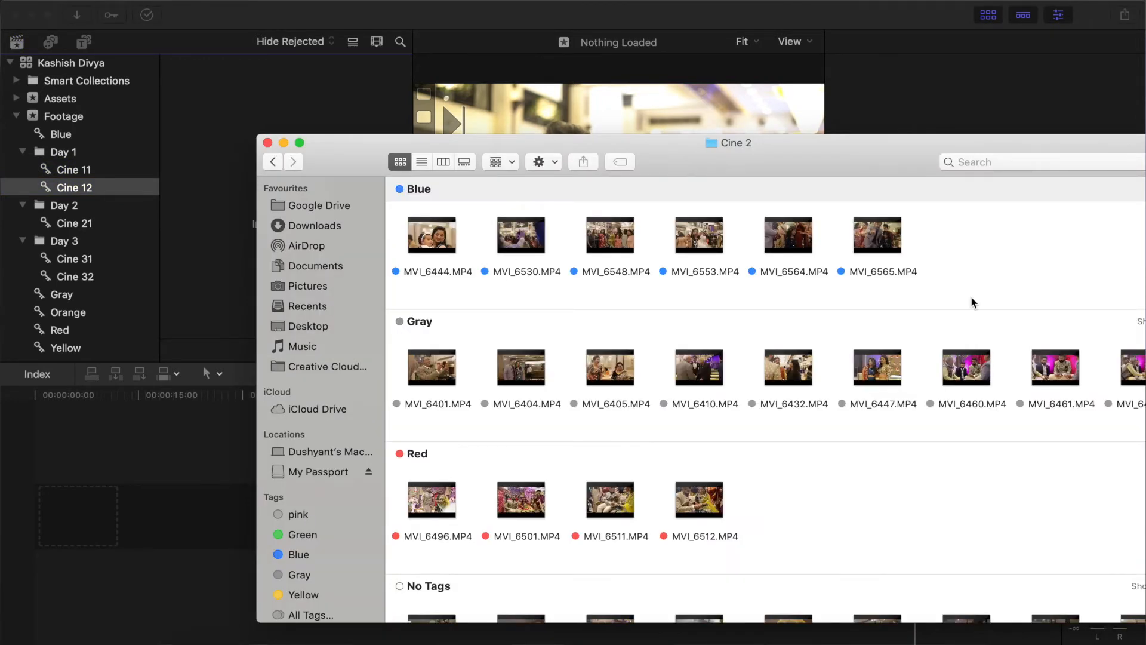
- Select the Blue, Gray and Red tagged clips in the Cine 2 folder and import them into the Cine 12 keyword collection
scroll(970, 298, "down", 2)
left_click_drag(877, 162, 669, 121)
left_click(955, 225)
scroll(916, 397, "down", 3)
left_click_drag(951, 417, 177, 136)
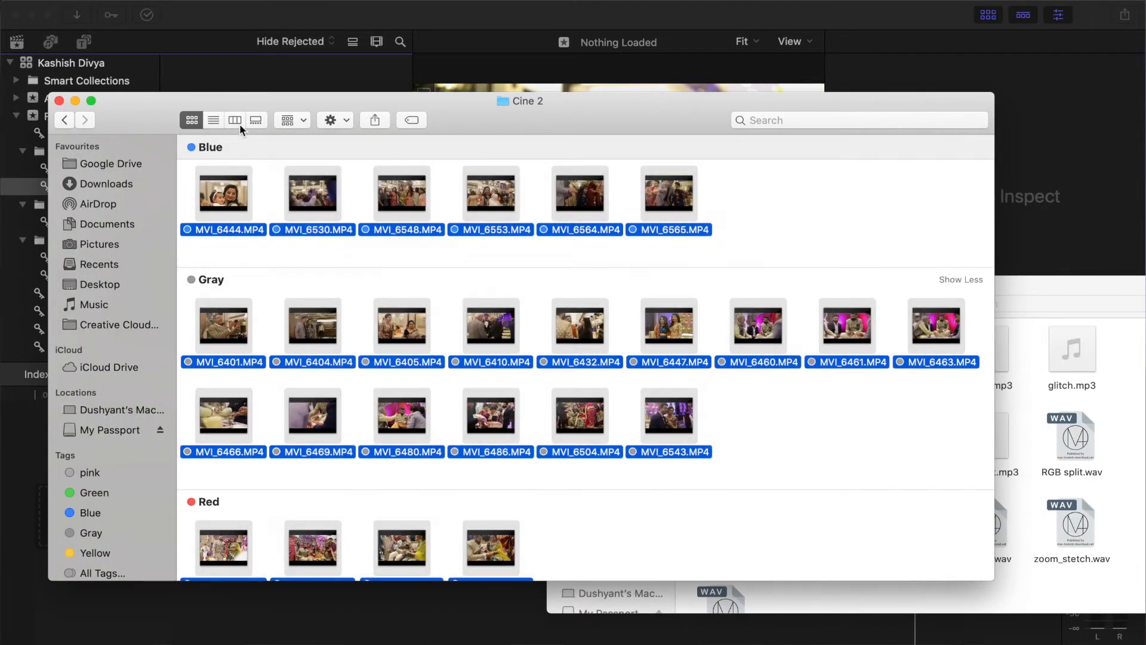
left_click_drag(238, 102, 382, 145)
left_click_drag(238, 128, 253, 169)
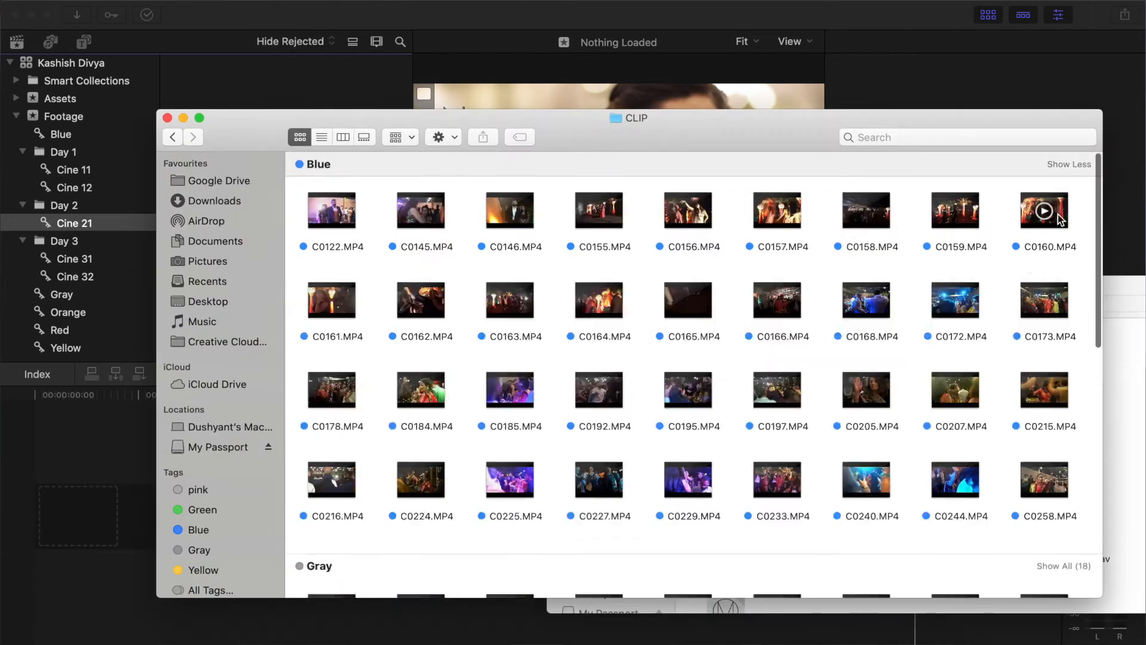
- Import the clips from the Day 2 CLIP folder into the Cine 21 keyword collection
key("super+a")
left_click_drag(332, 210, 239, 102)
- Select the Cine 31 keyword collection and open its matching footage folder in Finder
left_click(74, 258)
left_click(192, 642)
double_click(599, 190)
scroll(451, 266, "down", 2)
- Group the clips for Cine 31 by tags and expand a tag group to show all its files
right_click(451, 267)
left_click(497, 363)
right_click(367, 254)
mouse_move(407, 365)
left_click(602, 483)
left_click(1061, 429)
- Select the clips in the tag-grouped folder and import them into the Cine 31 keyword collection
scroll(1075, 440, "down", 5)
scroll(1075, 440, "up", 5)
key("super+a")
left_click_drag(537, 118, 625, 149)
left_click_drag(420, 240, 207, 151)
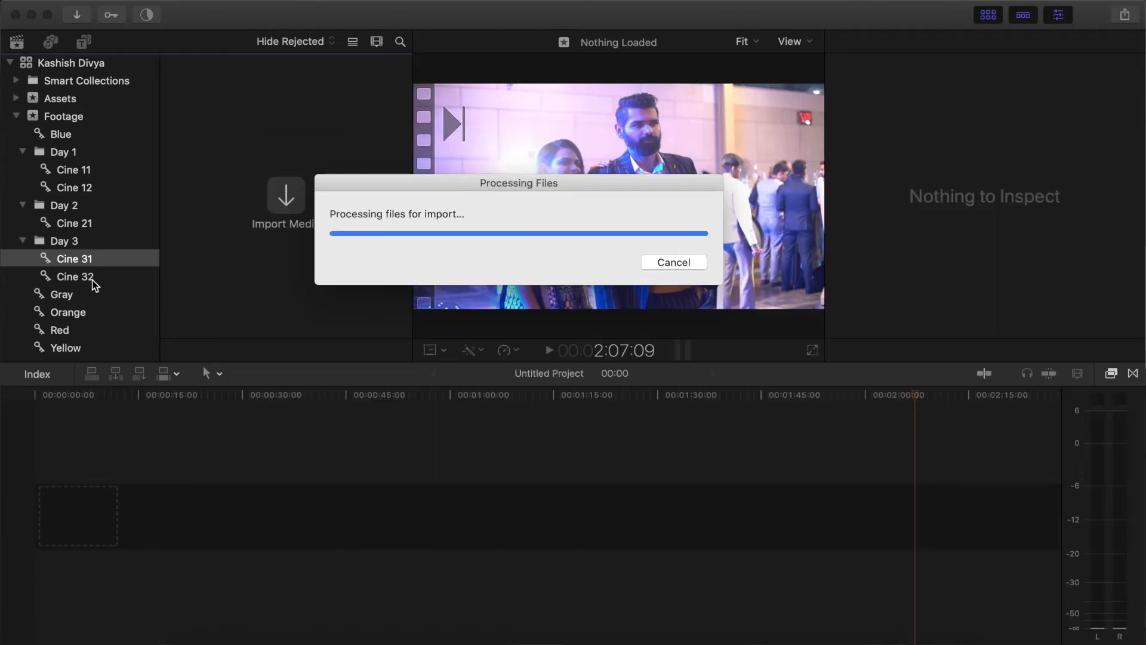
- Select the Cine 32 keyword collection and open the 100CANON footage folder in Finder
left_click(86, 276)
key("super+Tab")
left_click(262, 169)
left_click(262, 169)
double_click(594, 216)
double_click(421, 216)
- Turn on grouping in the 100CANON folder and group its clips by tags
right_click(460, 264)
left_click(506, 361)
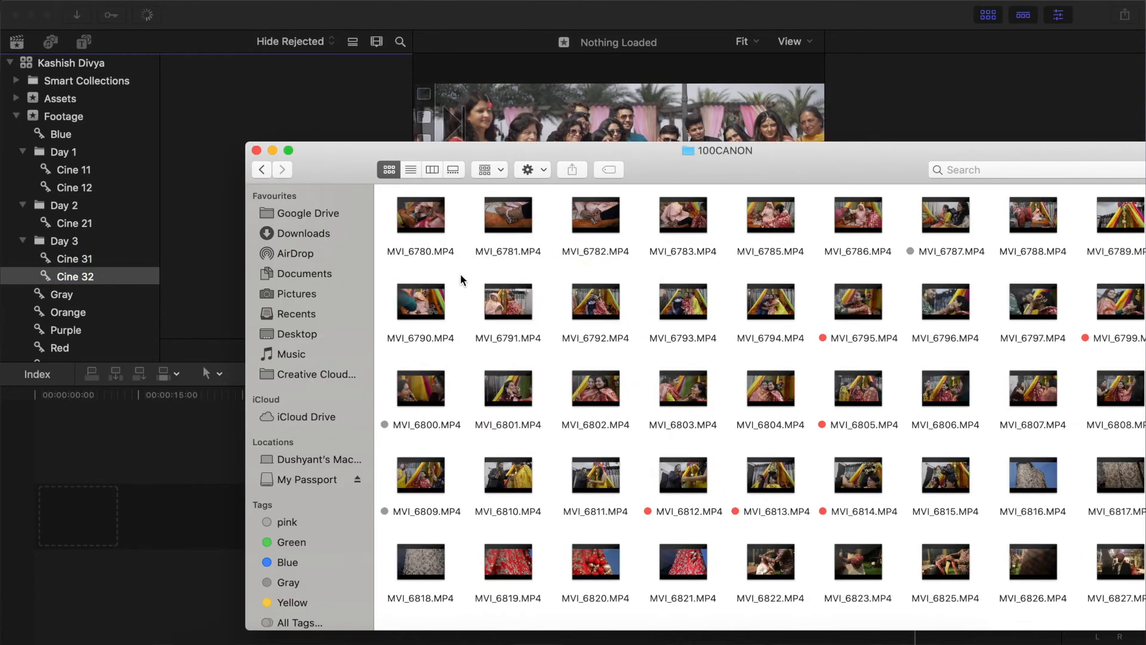
right_click(460, 273)
left_click(696, 503)
- Select the clips in the 100CANON folder and import them into the Cine 32 keyword collection
key("super+a")
left_click_drag(658, 152, 753, 153)
left_click_drag(515, 243, 269, 181)
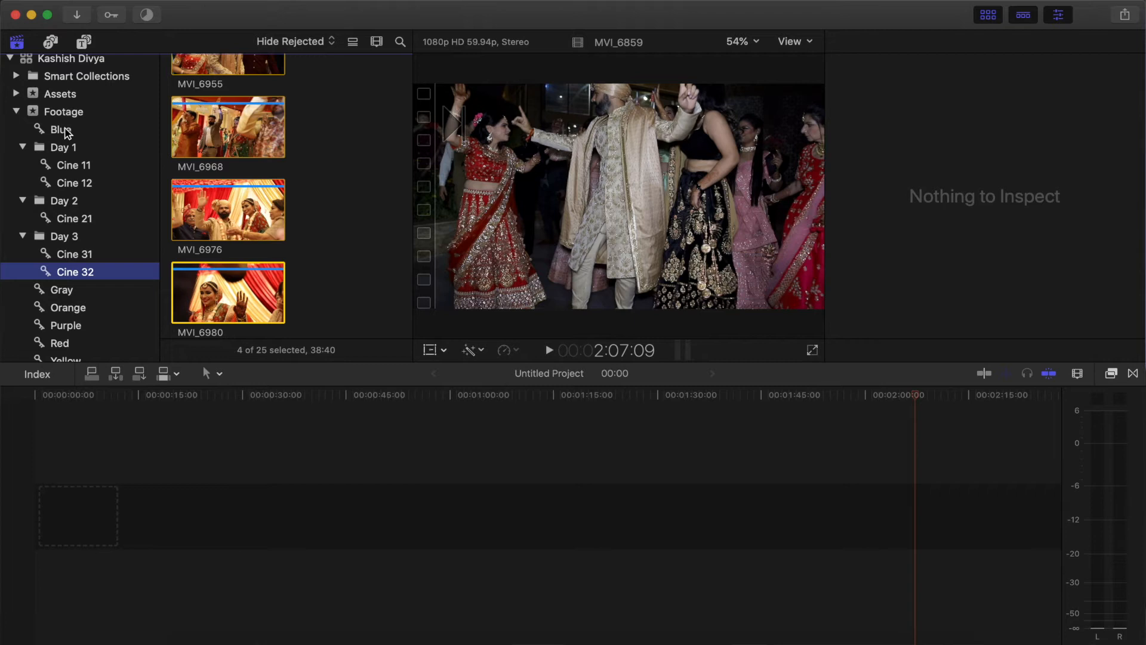
- Check the Blue and Gray keyword collections, and rename the Blue one as Family and Happening
scroll(69, 179, "down", 1)
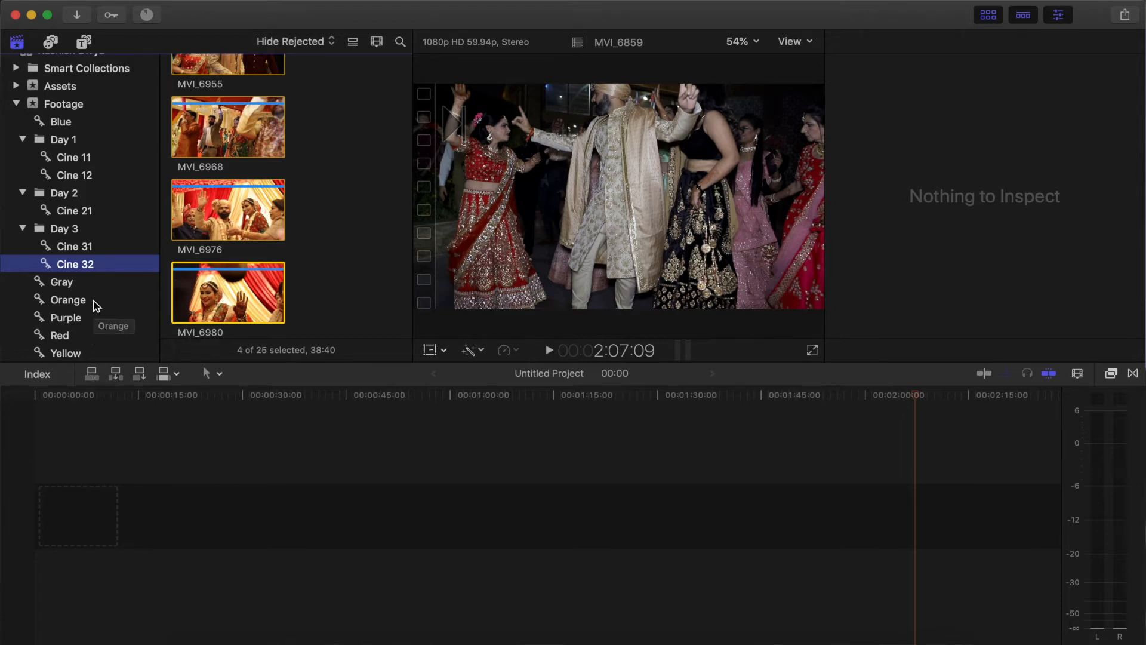
scroll(83, 133, "up", 1)
left_click(82, 131)
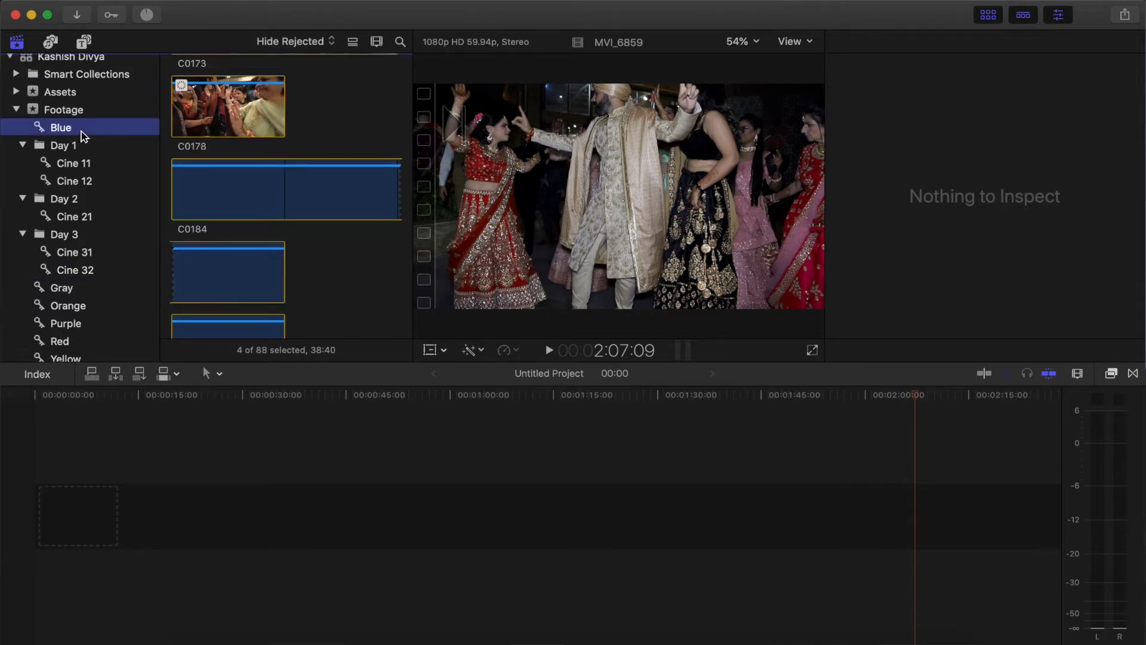
scroll(82, 136, "down", 1)
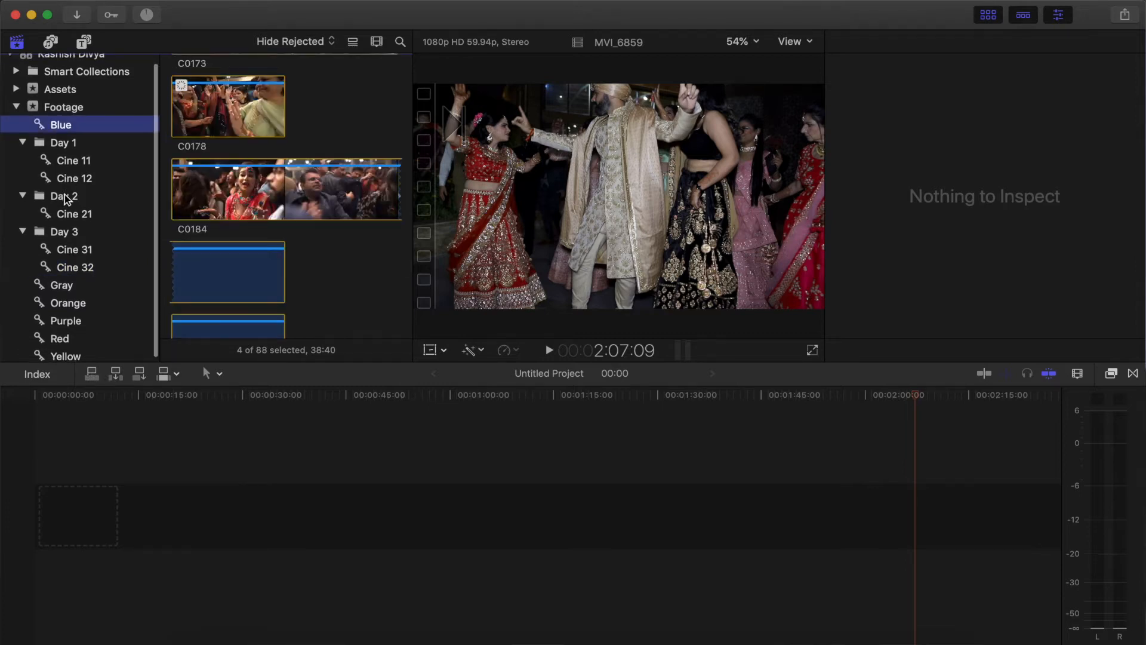
left_click(76, 287)
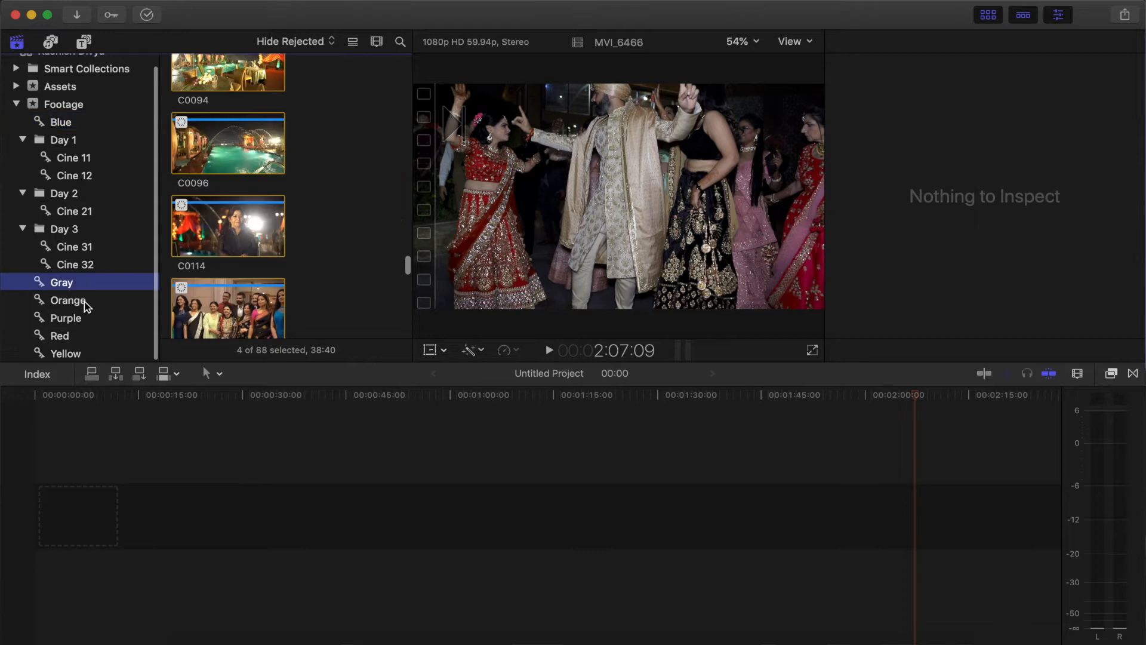
scroll(109, 317, "up", 1)
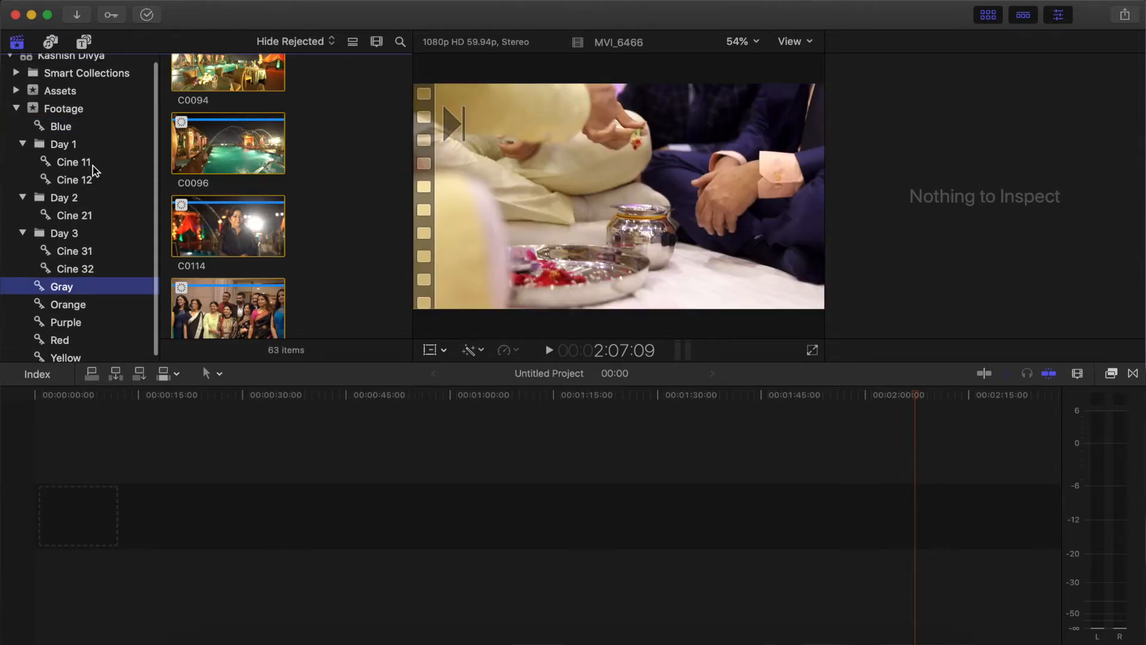
left_click(67, 123)
key("Return")
type("FA")
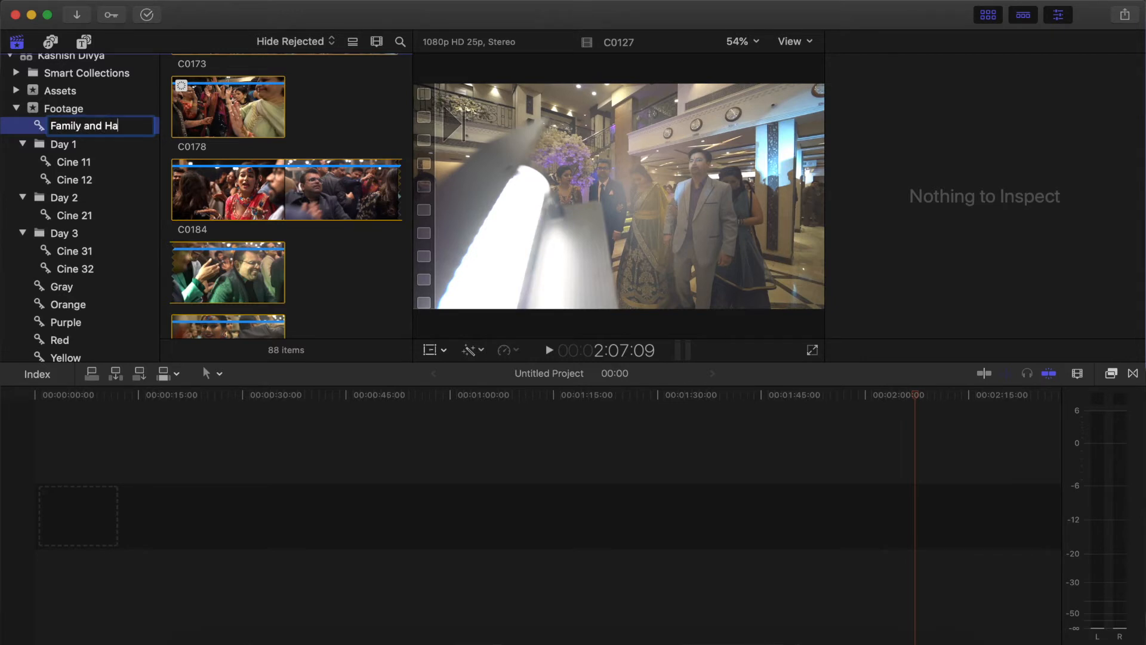
type("mily and Happening")
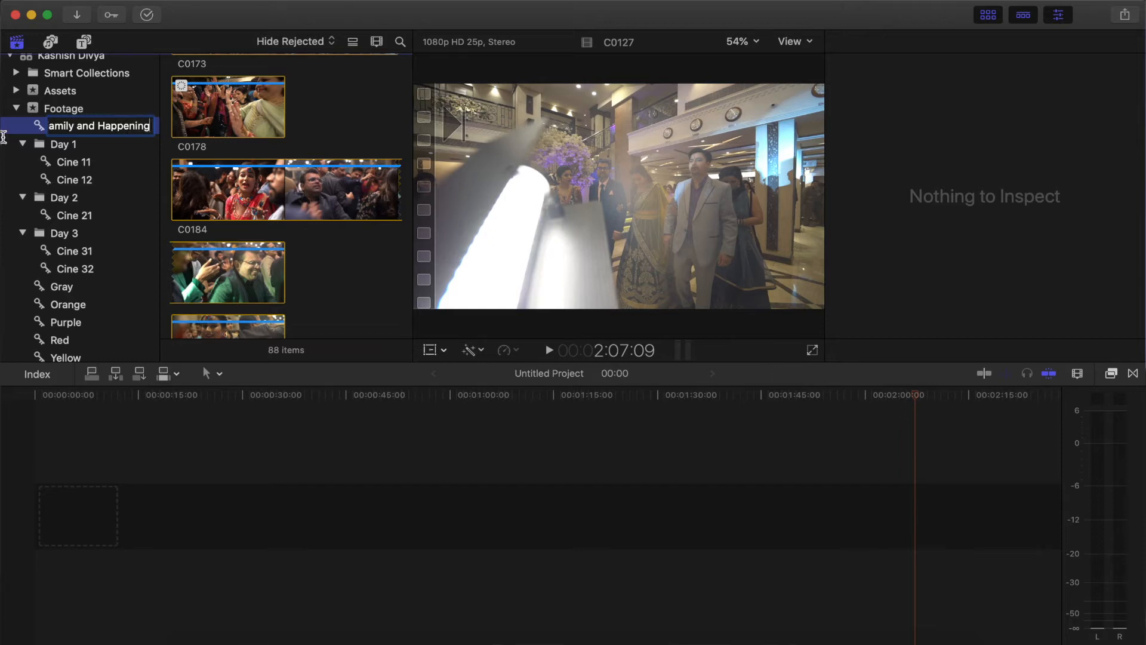
key("Return")
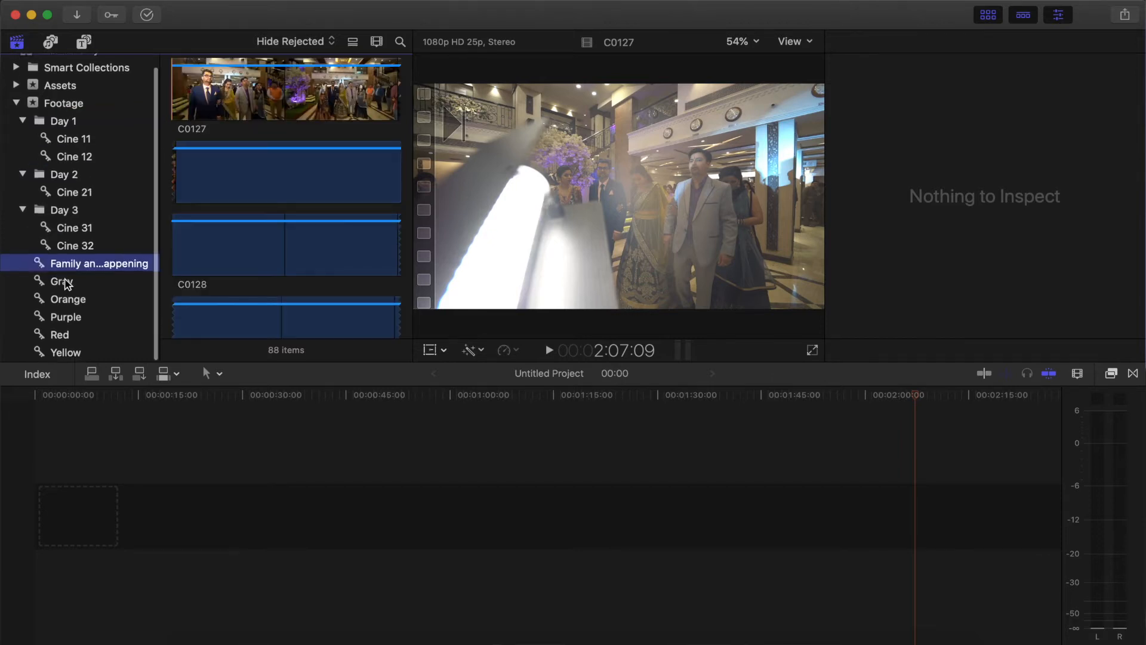
- Rename the Gray keyword collection as Miscellaneous
left_click(67, 283)
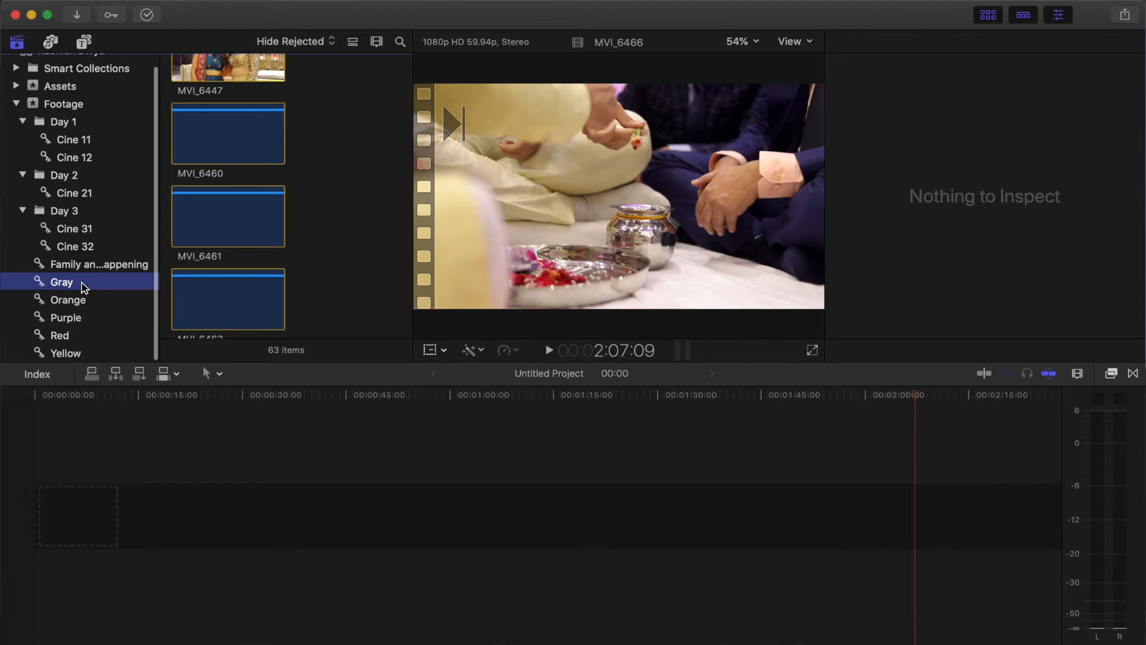
left_click(81, 283)
type("Mi")
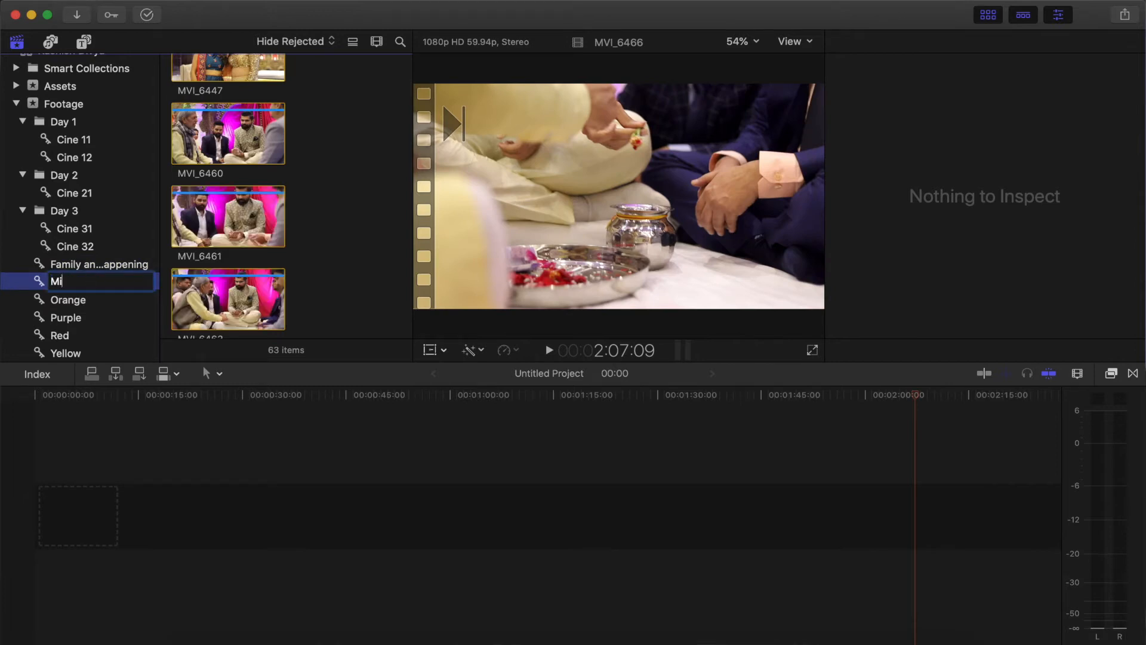
type("scellaneous")
key("Return")
- Rename the Orange keyword collection as Couple Portraits
left_click(94, 305)
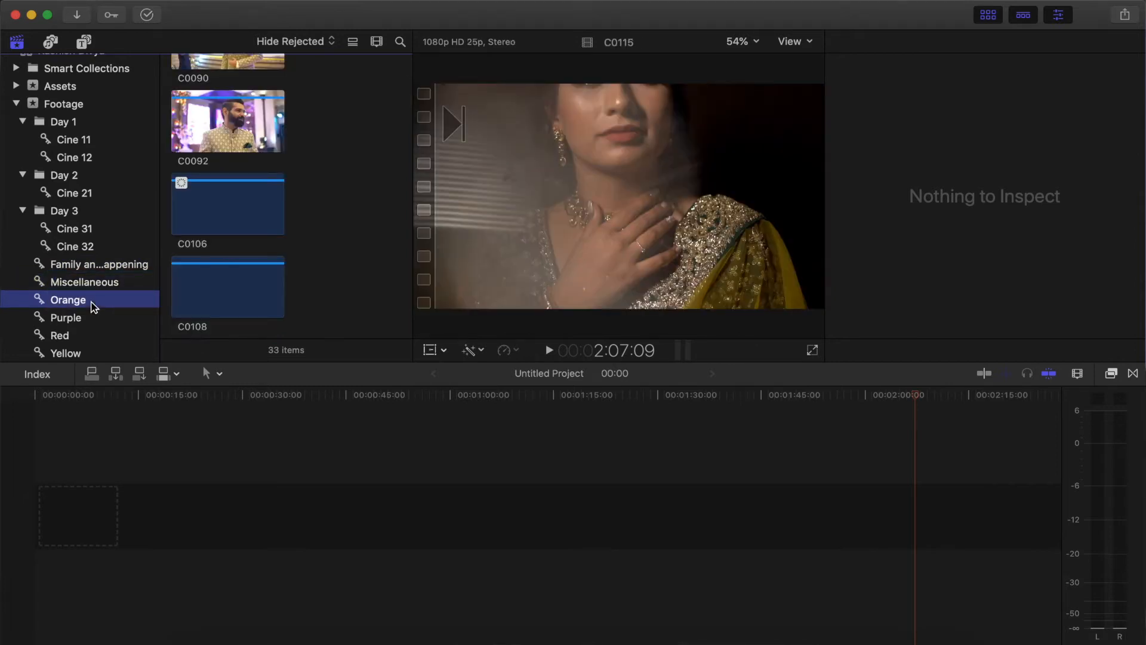
left_click(92, 302)
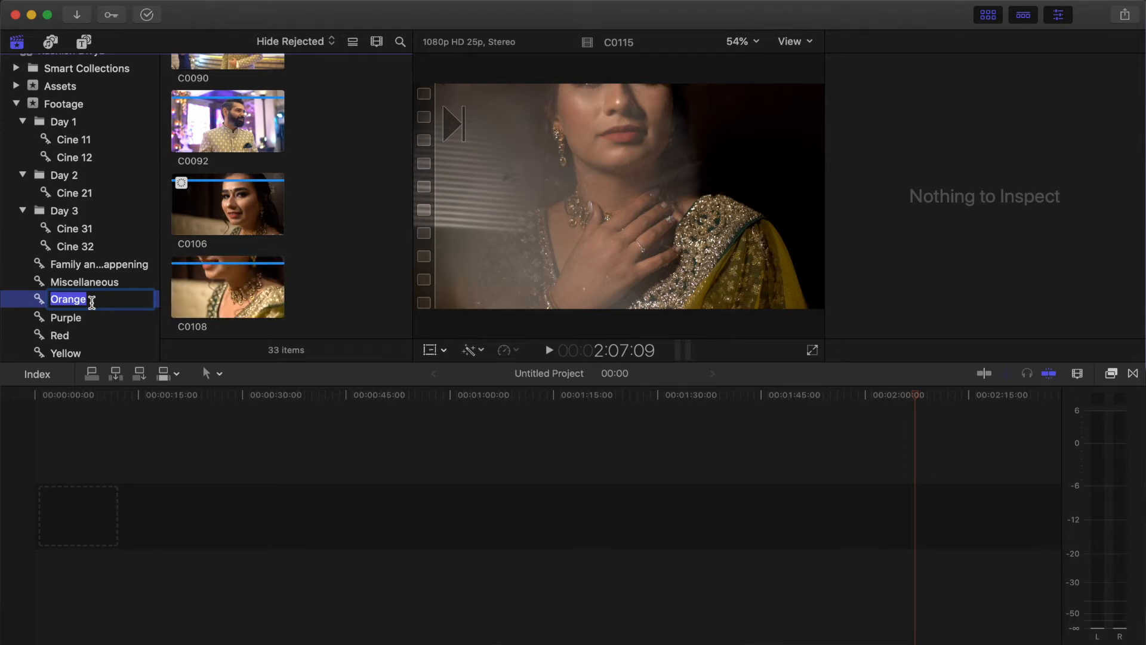
type("Couple Portraits")
key("Return")
- Rename the Purple keyword collection as Emotional
left_click(93, 318)
left_click(93, 318)
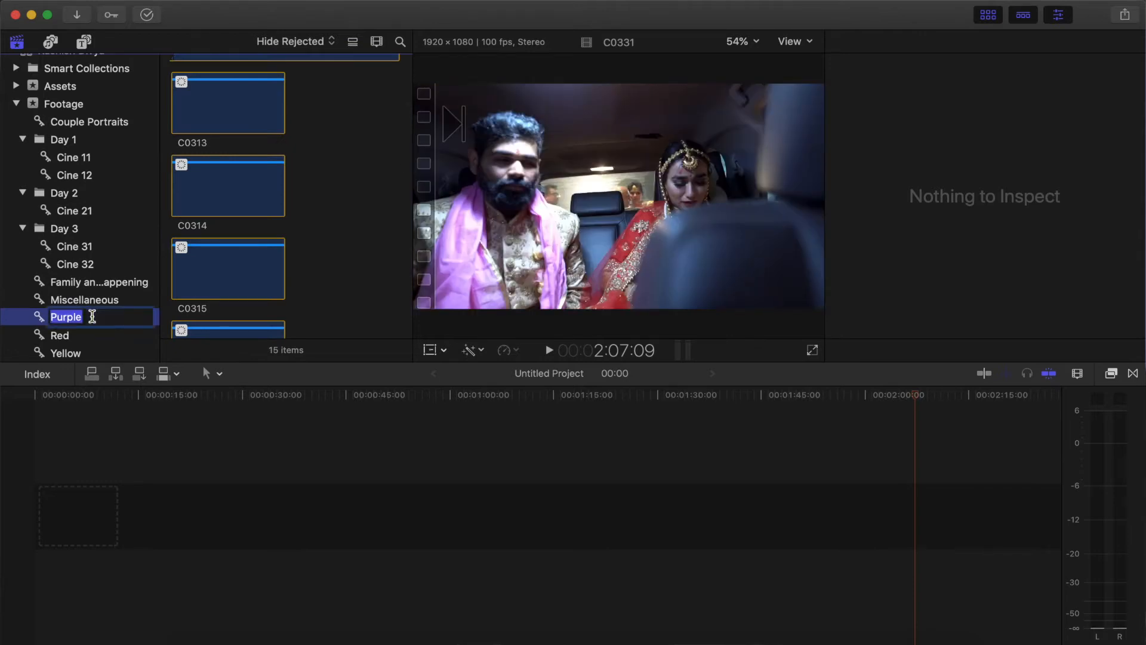
type("Emotional")
key("Return")
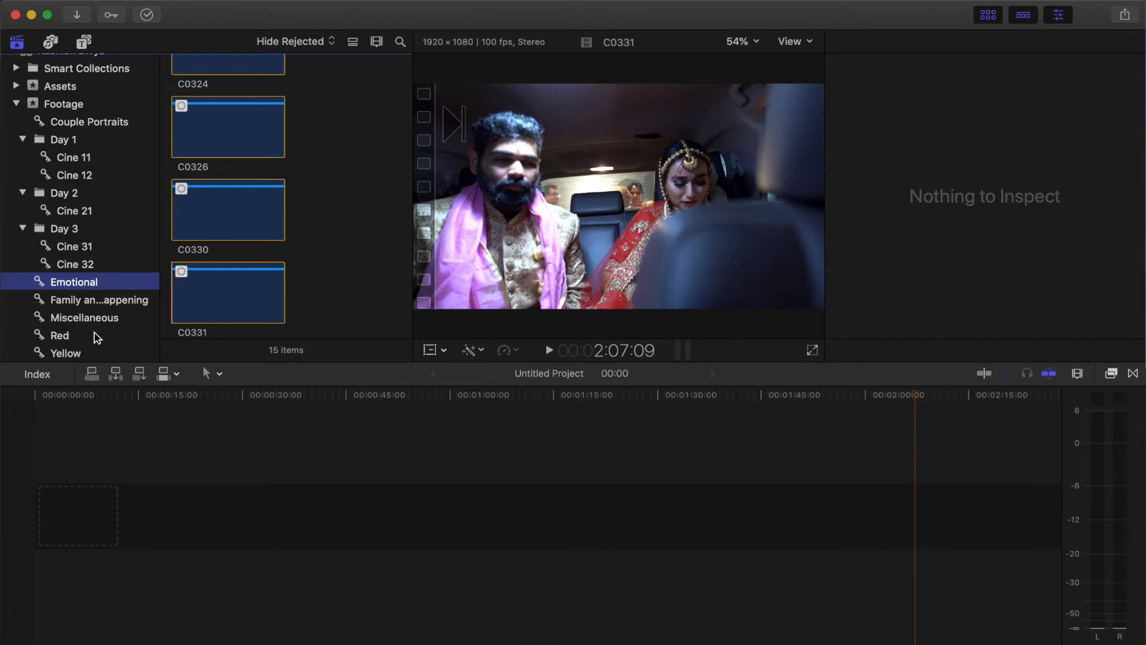
- Rename the Red keyword collection as Key Shots
left_click(76, 336)
left_click(77, 336)
type("Key Sho")
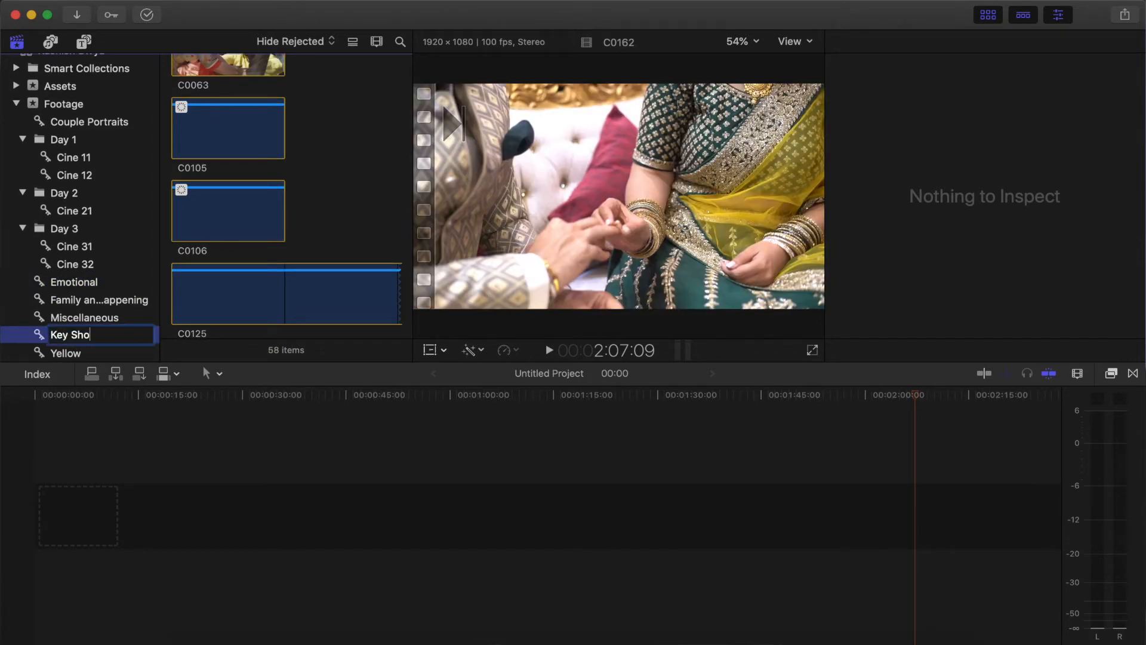
key("Return")
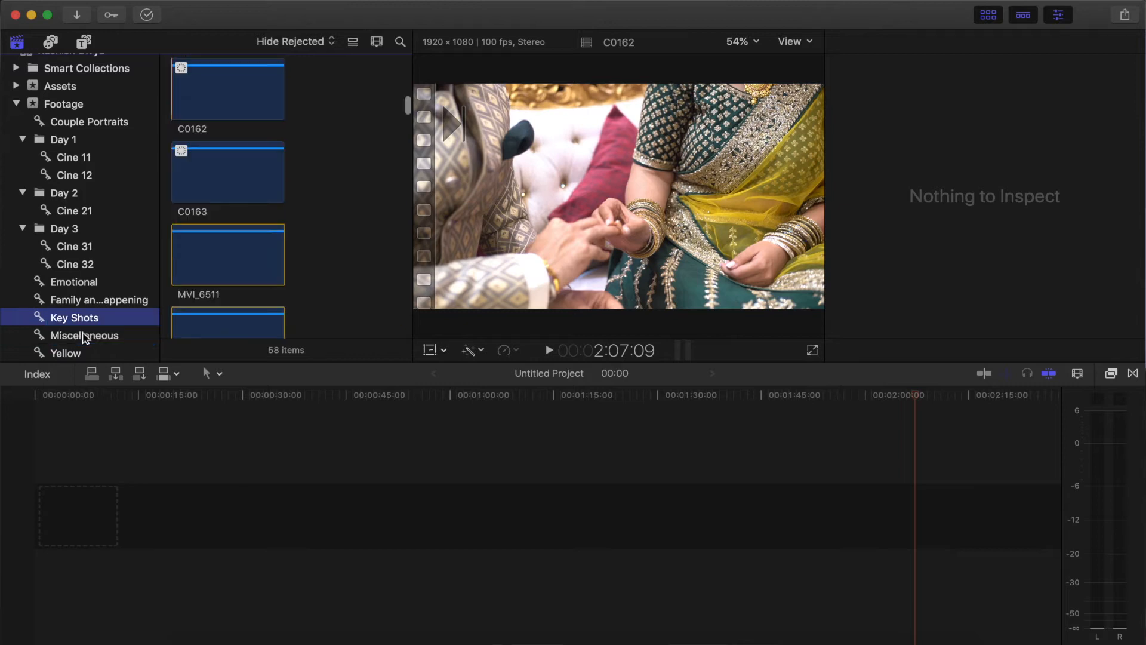
- Rename the Yellow keyword collection as Decor
left_click(88, 353)
left_click(89, 353)
type("Decor")
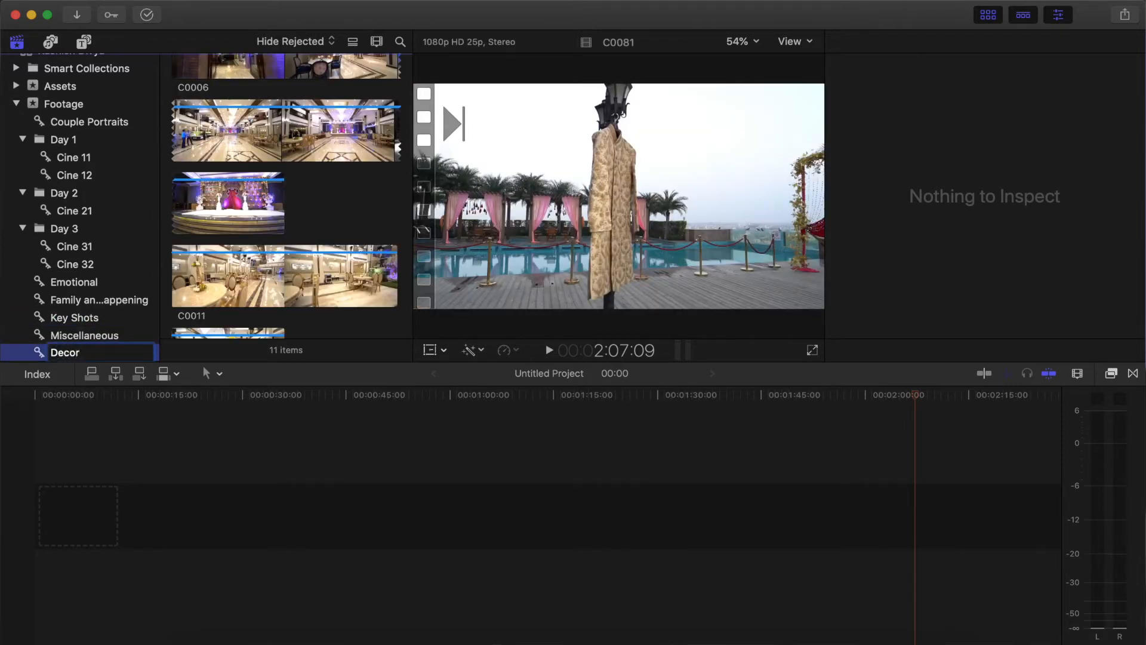
key("Return")
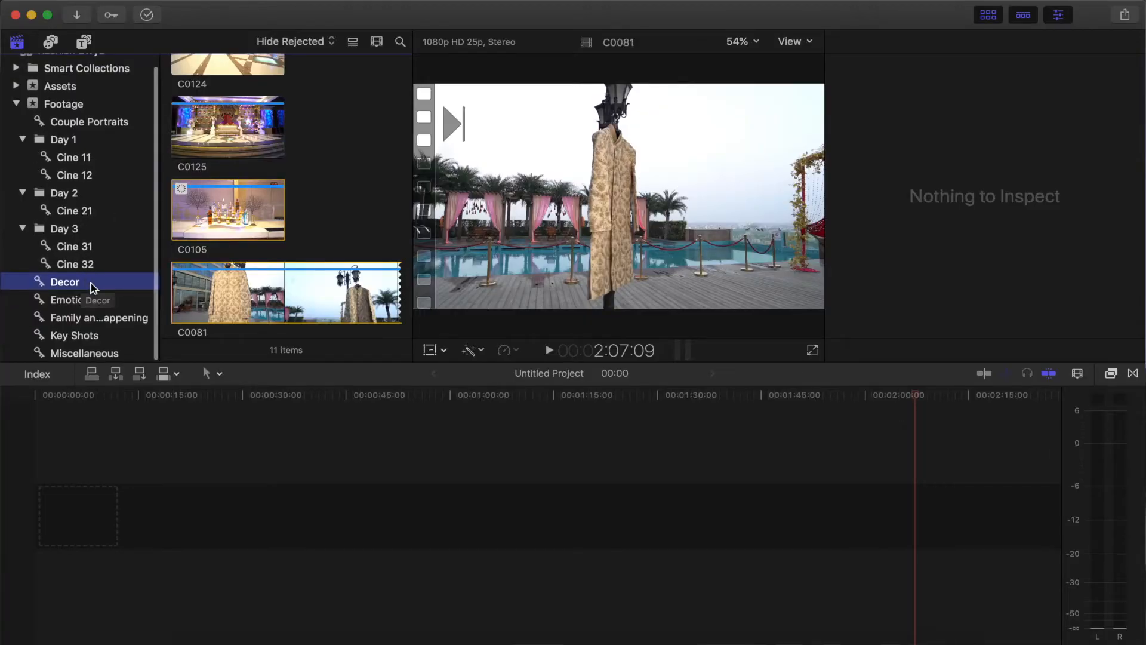
- Review the clips in the Key Shots, Decor and Family and Happening keyword collections
left_click(74, 335)
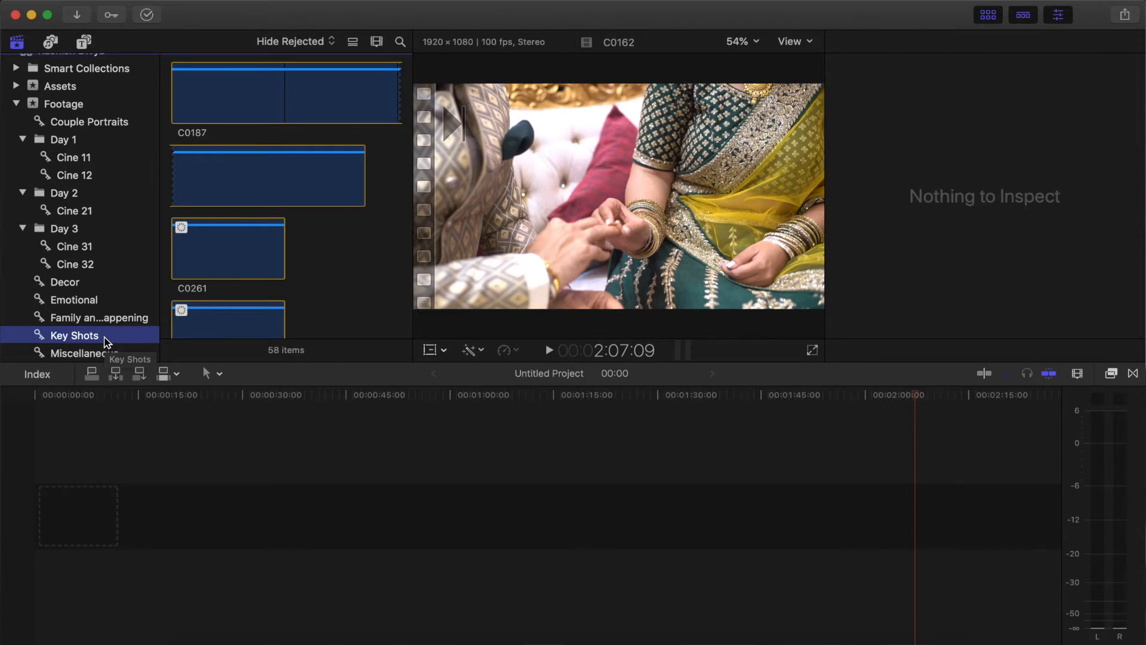
left_click(101, 283)
left_click(126, 324)
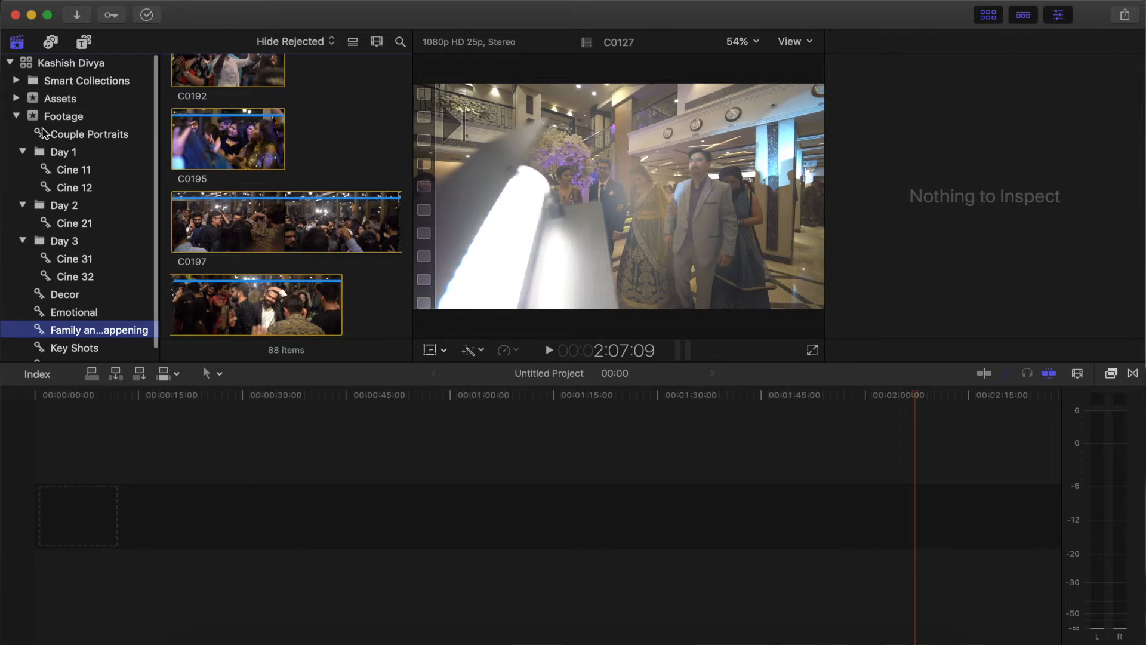
- Collapse the Footage event and create an event named Projects that includes a new 1080p HD, 1920x1080, 23.98p project
left_click(22, 115)
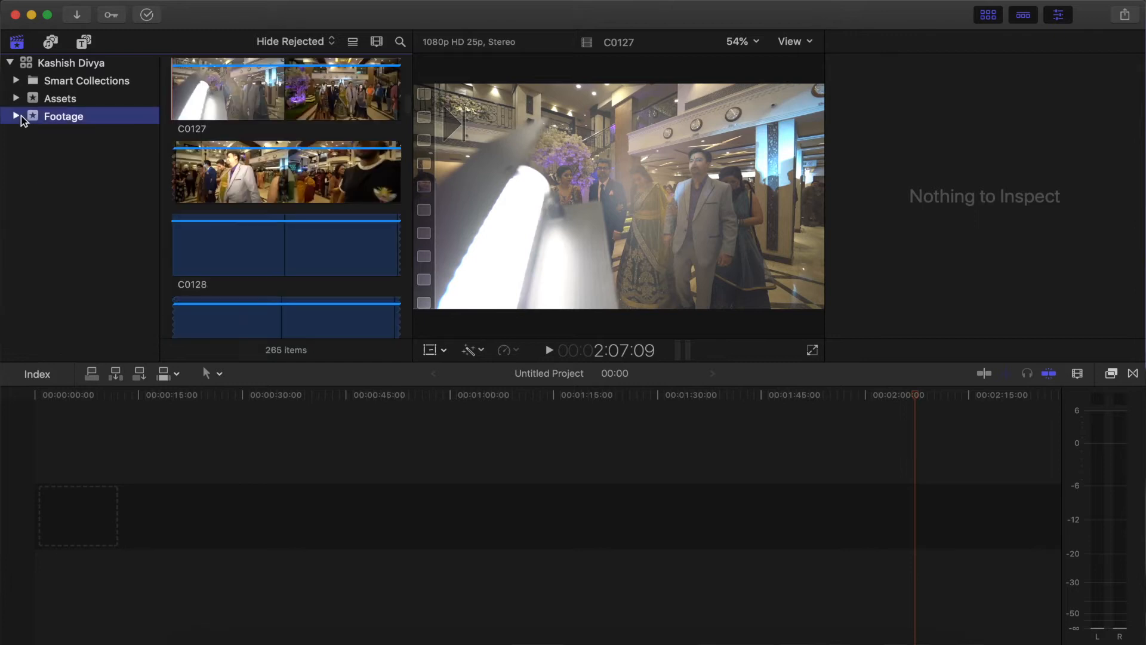
right_click(54, 166)
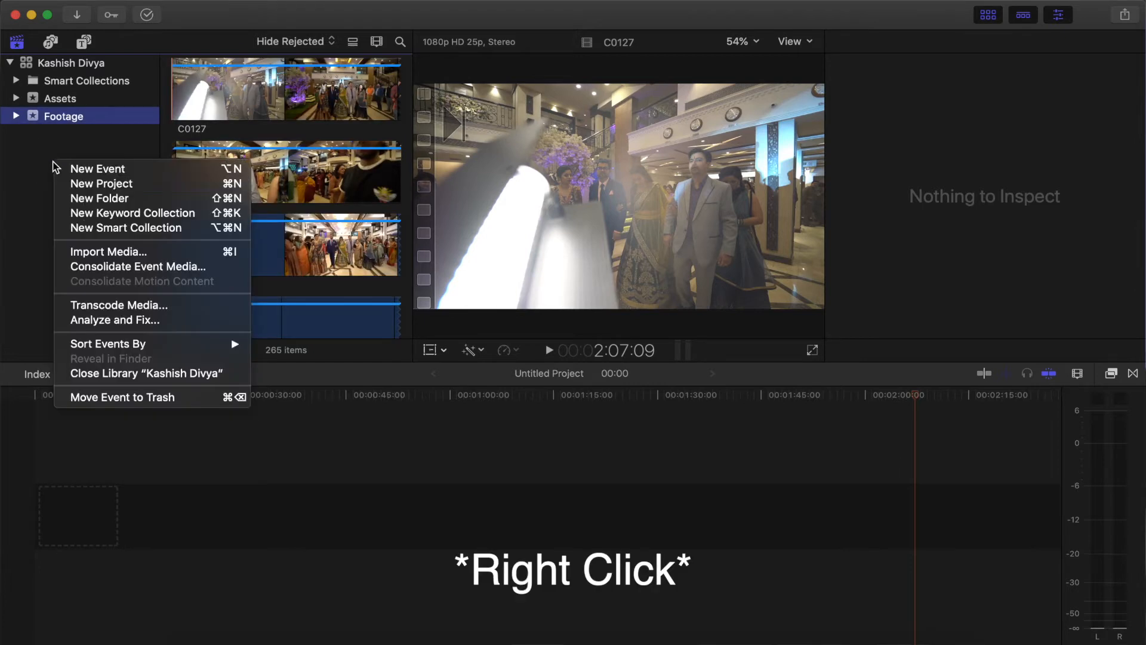
left_click(111, 169)
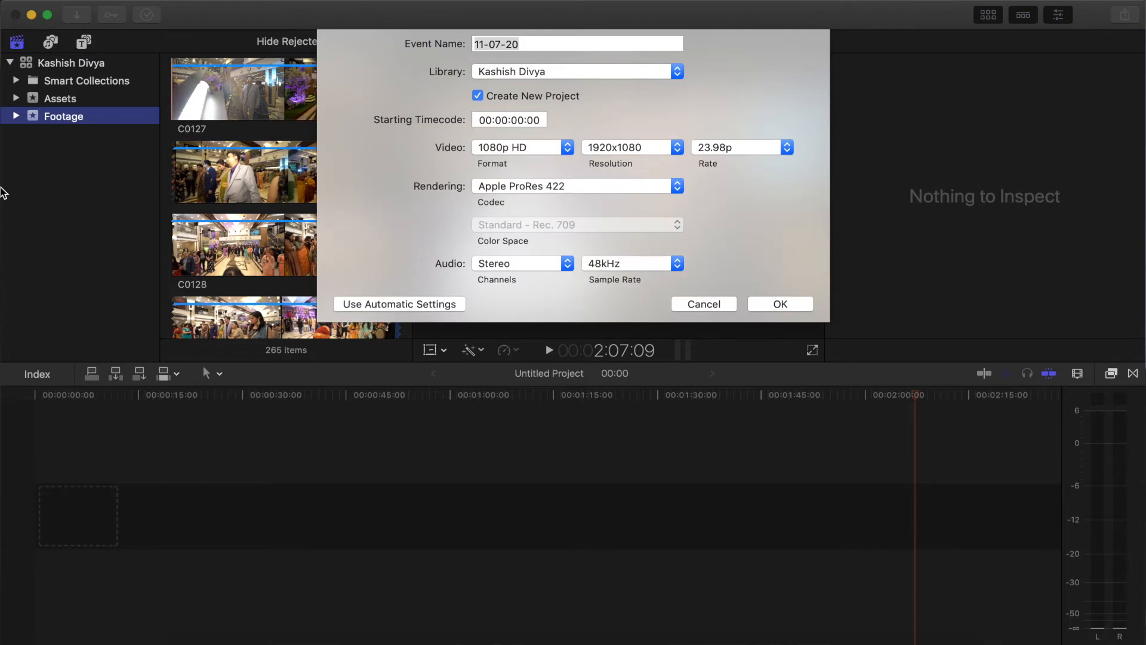
type("Projects")
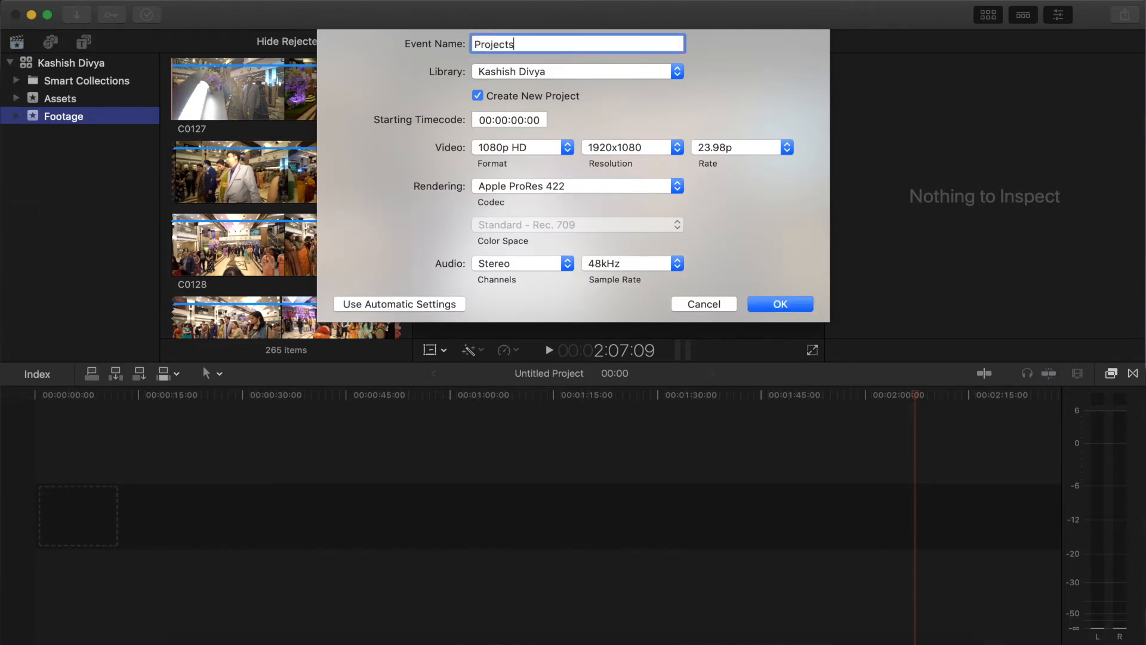
key("Return")
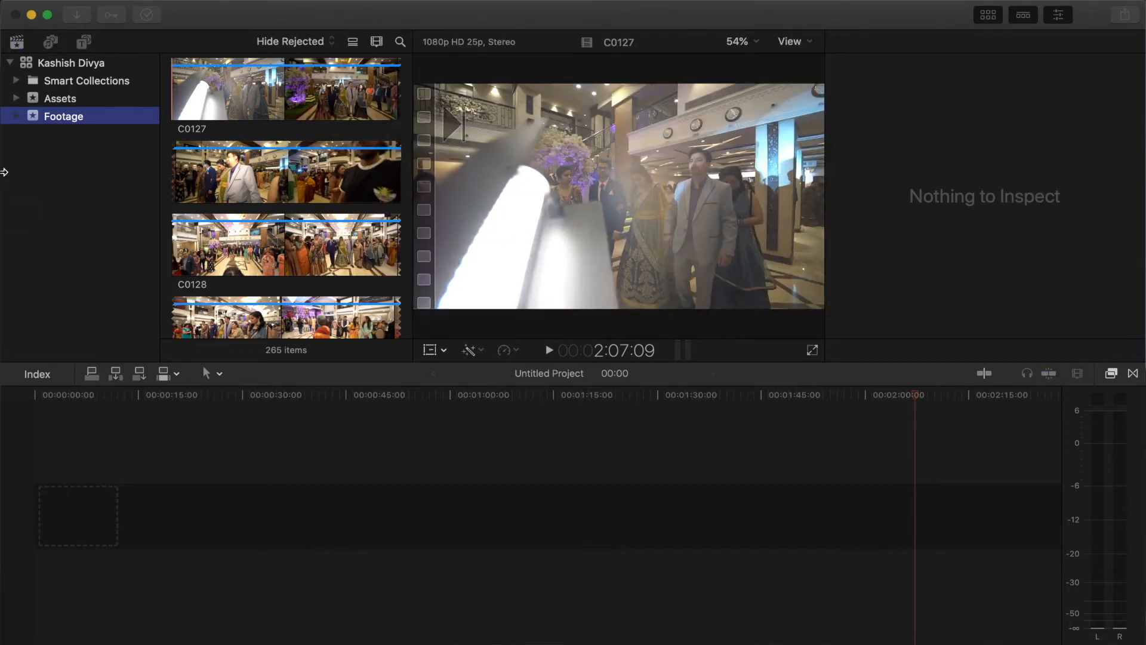
- Rename the untitled project in the Projects event with the couple's first names followed by Trailer
left_click(62, 137)
right_click(60, 135)
left_click(279, 80)
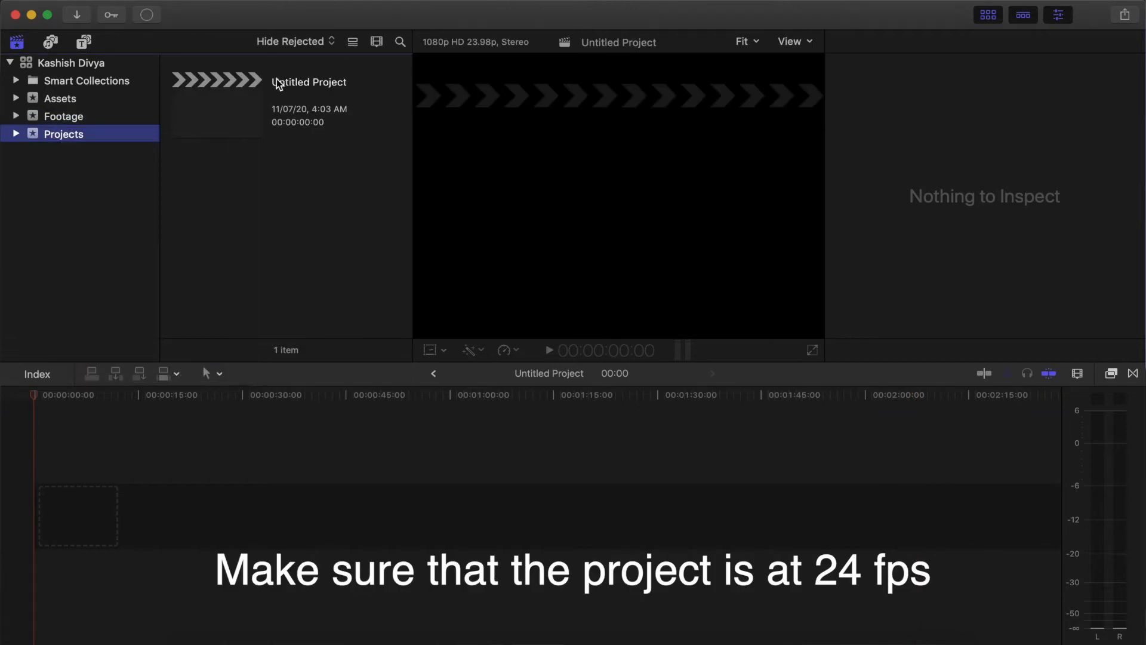
left_click(316, 82)
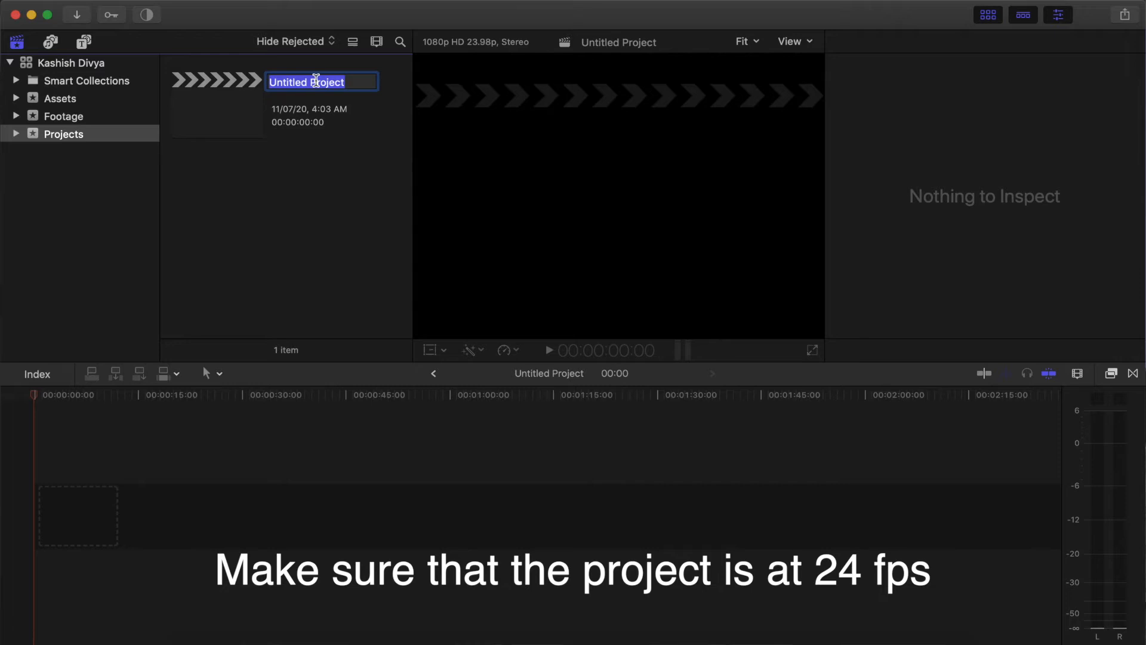
type("Divya ")
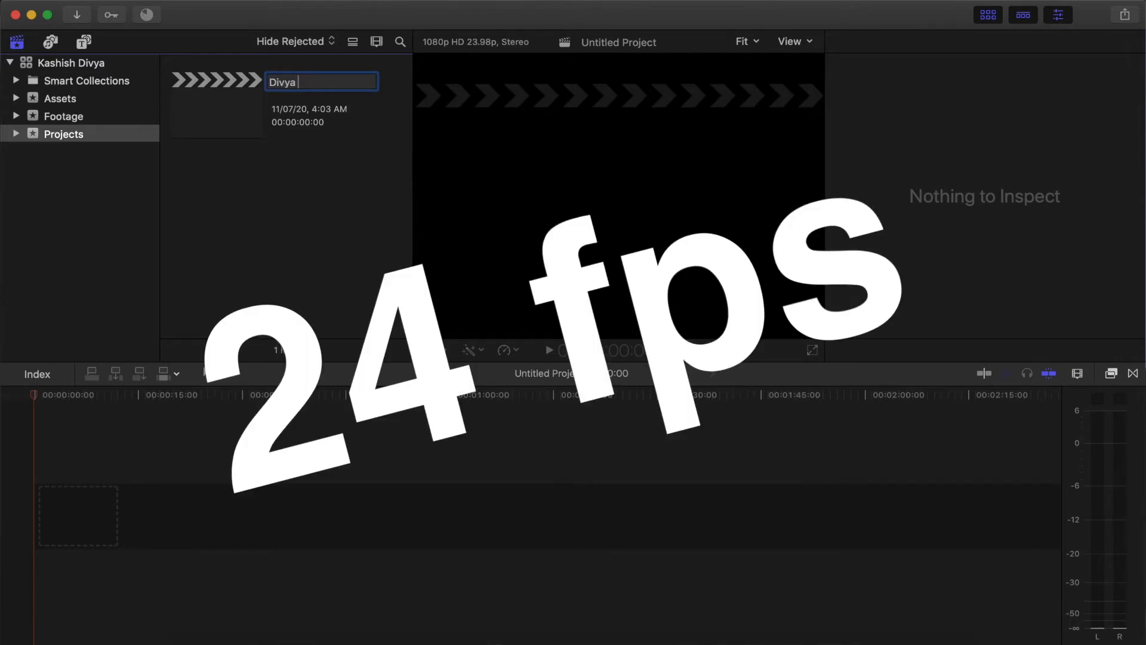
type("Kashish Trailer")
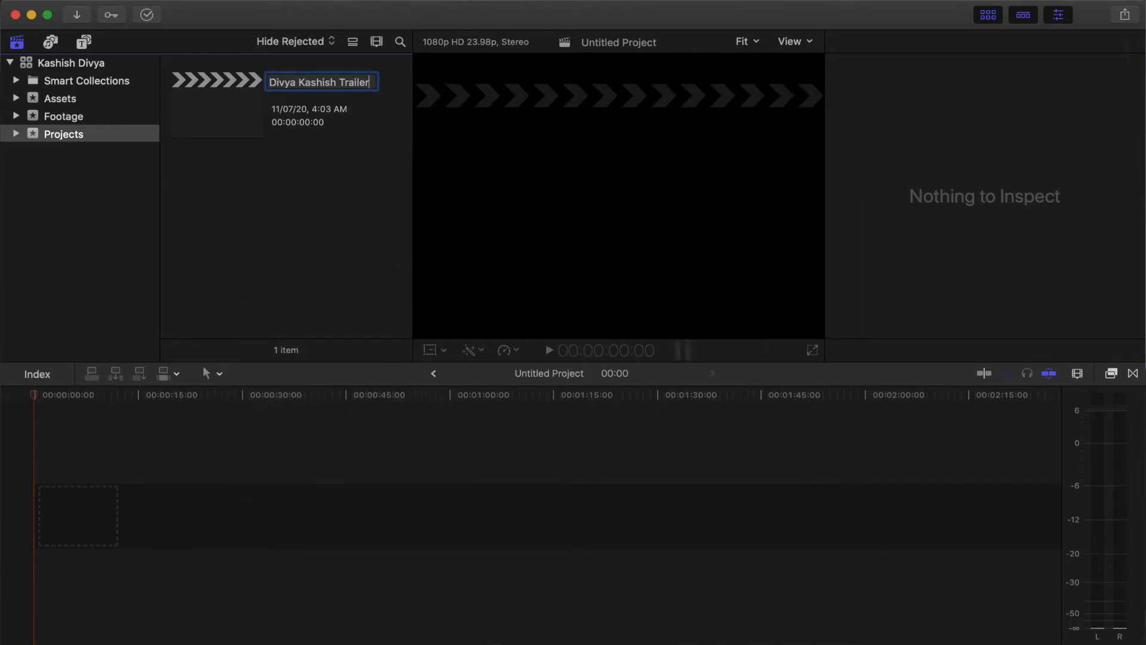
key("Return")
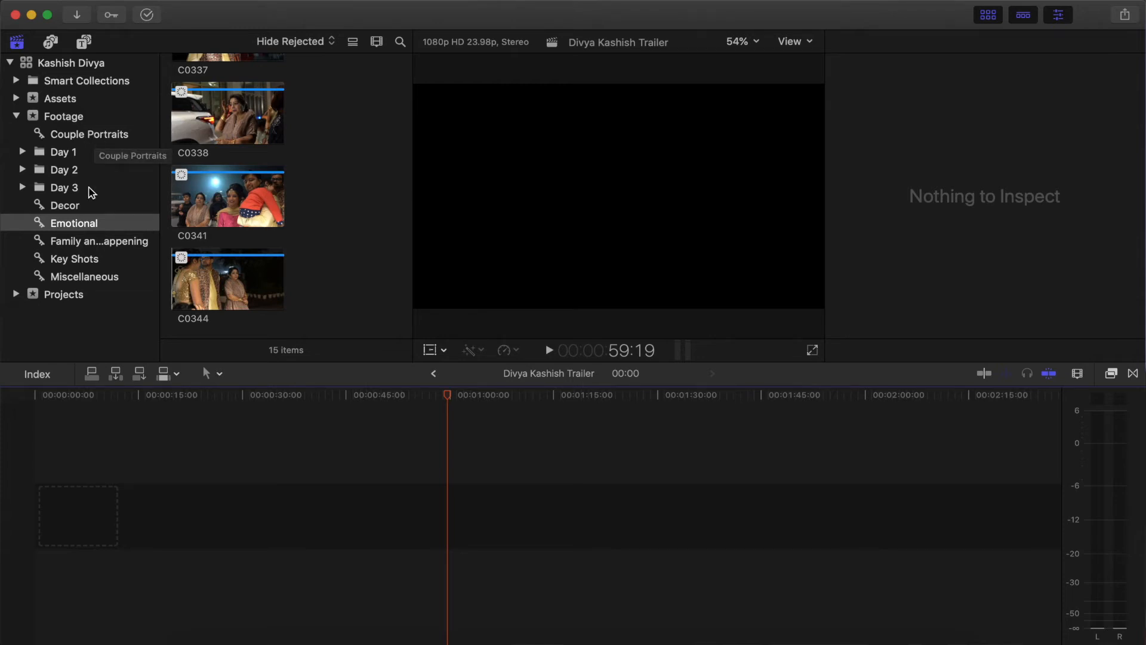
- Add clip C0341 from the Emotional keyword collection to the start of the trailer timeline
left_click(94, 222)
left_click(268, 200)
left_click_drag(111, 460, 47, 510)
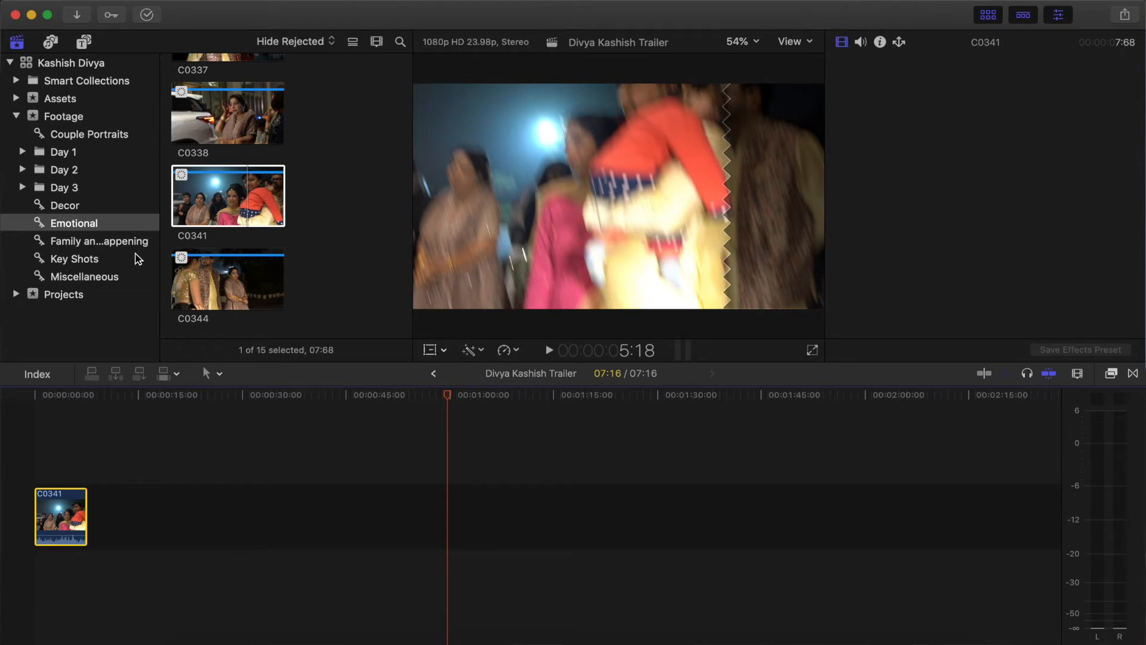
- Add clip C0301 from the Key Shots keyword collection to the timeline after the first clip
left_click(111, 224)
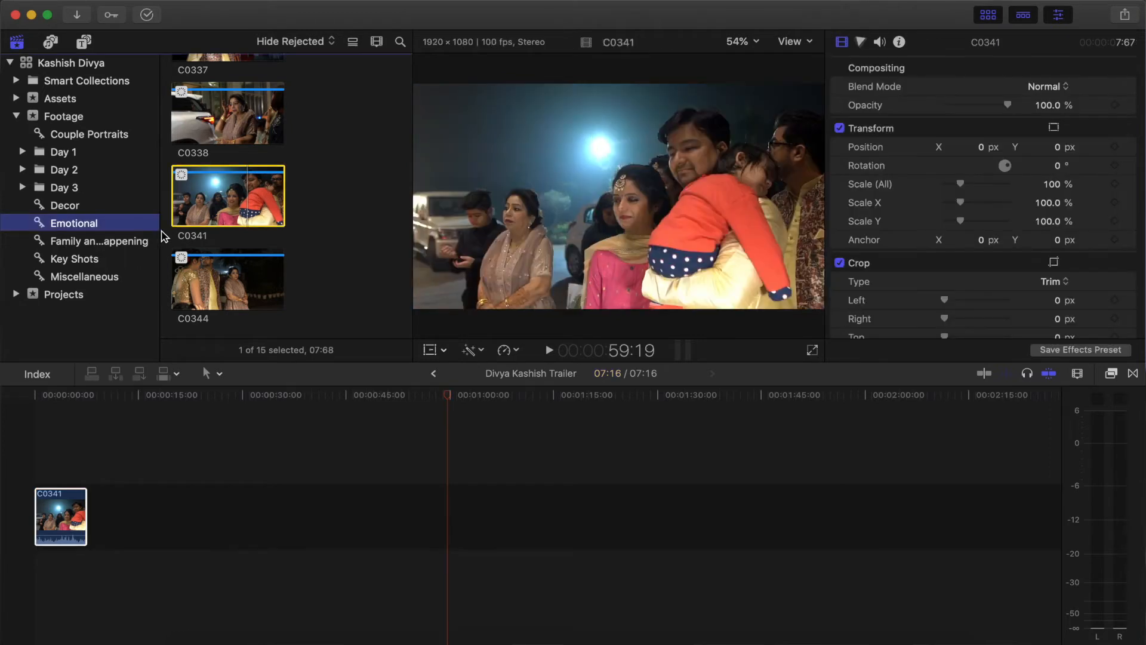
left_click(136, 257)
left_click(219, 206)
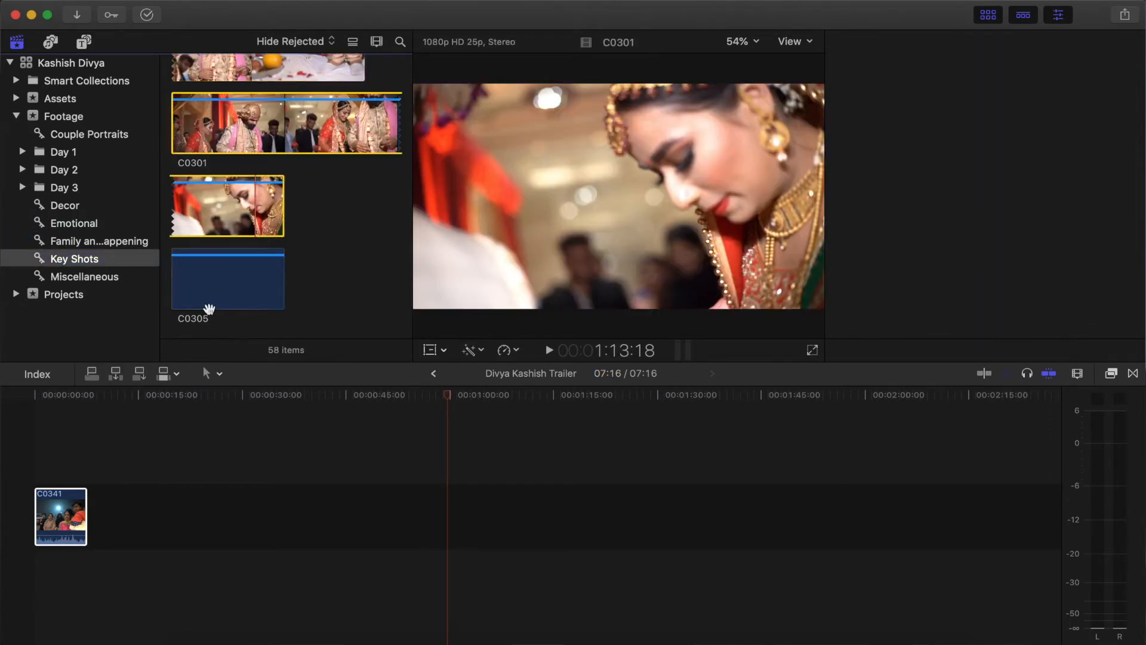
left_click_drag(142, 520, 143, 521)
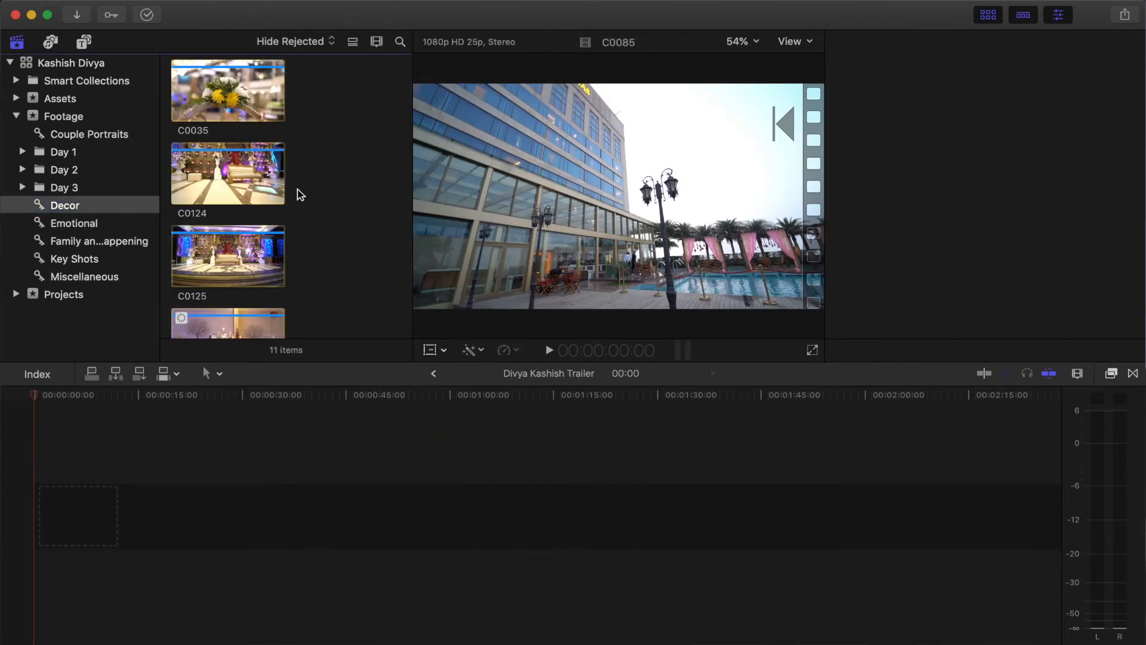
- Assign the Effects audio role to all clips in the Decor keyword collection
key("super+a")
scroll(300, 194, "down", 10)
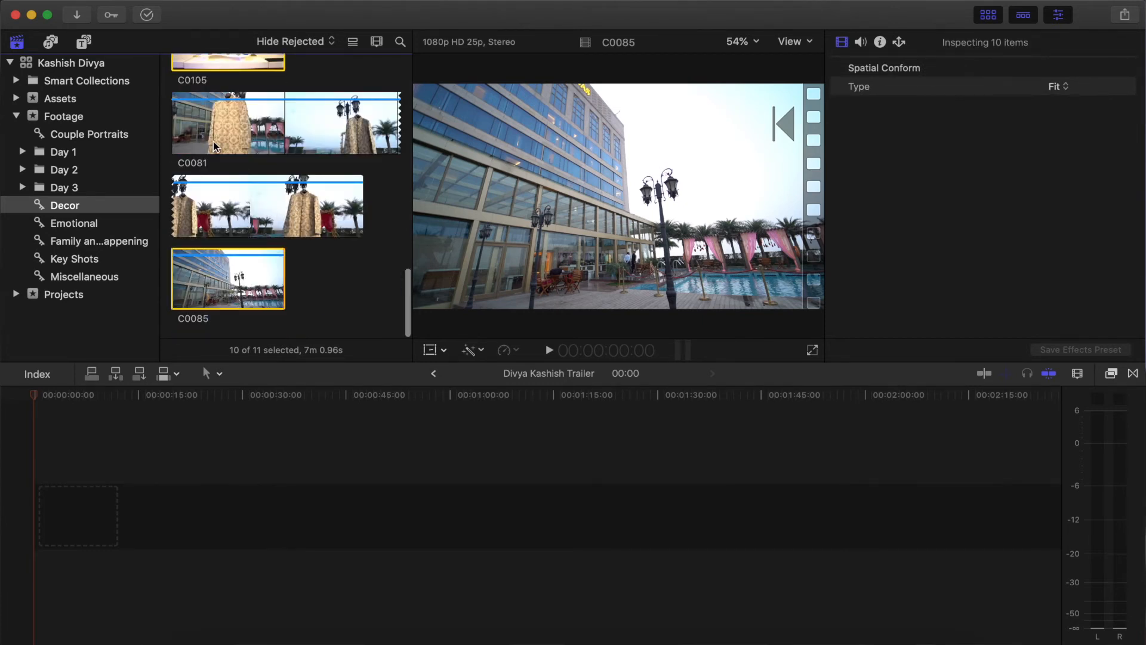
right_click(272, 137)
mouse_move(419, 214)
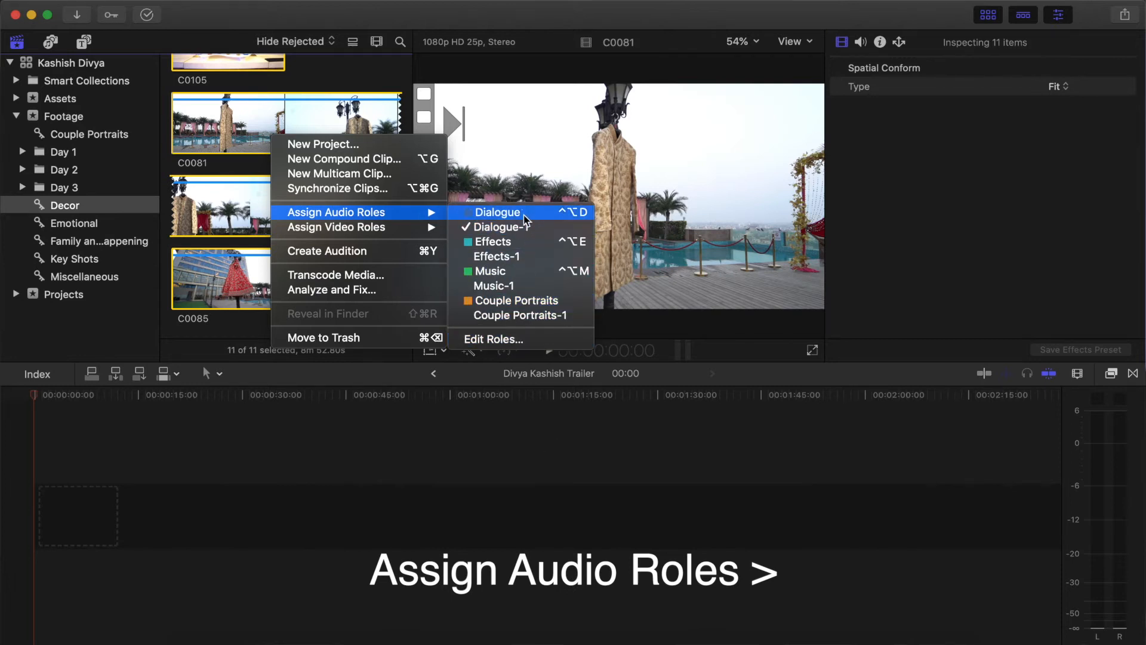
left_click(495, 242)
left_click(294, 244)
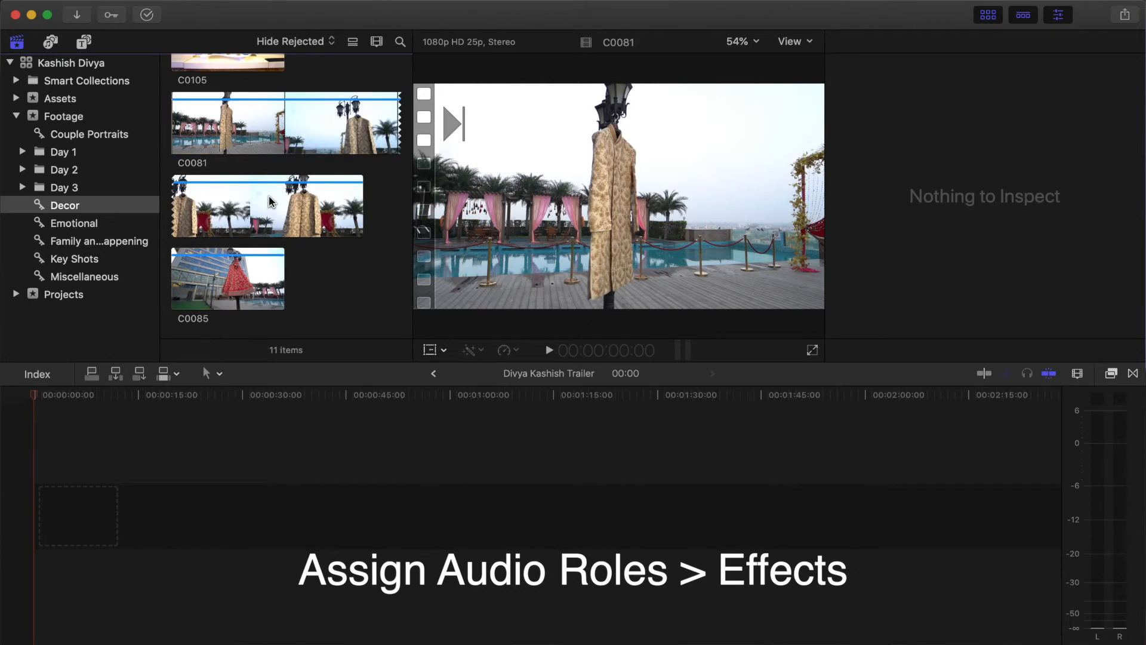
- Add clip C0081 from the Decor collection to the empty trailer timeline, and undo the addition
left_click_drag(199, 449, 198, 448)
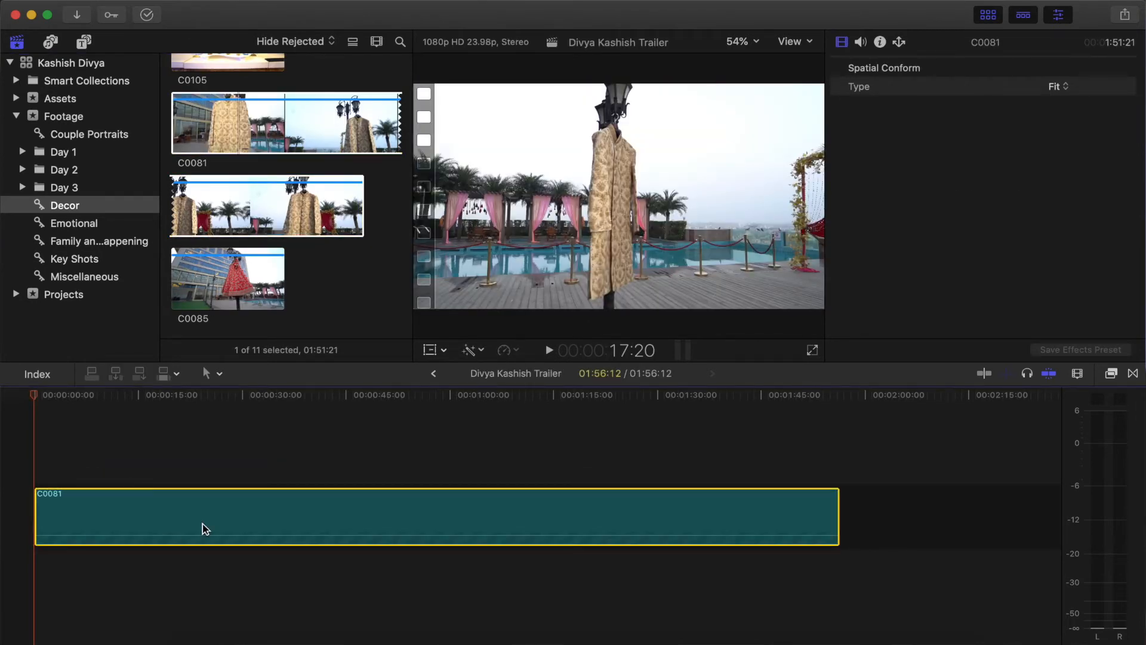
key("super+z")
- Select all clips in the Emotional keyword collection and open the library's role editor from their audio role options
left_click(92, 223)
left_click(281, 166)
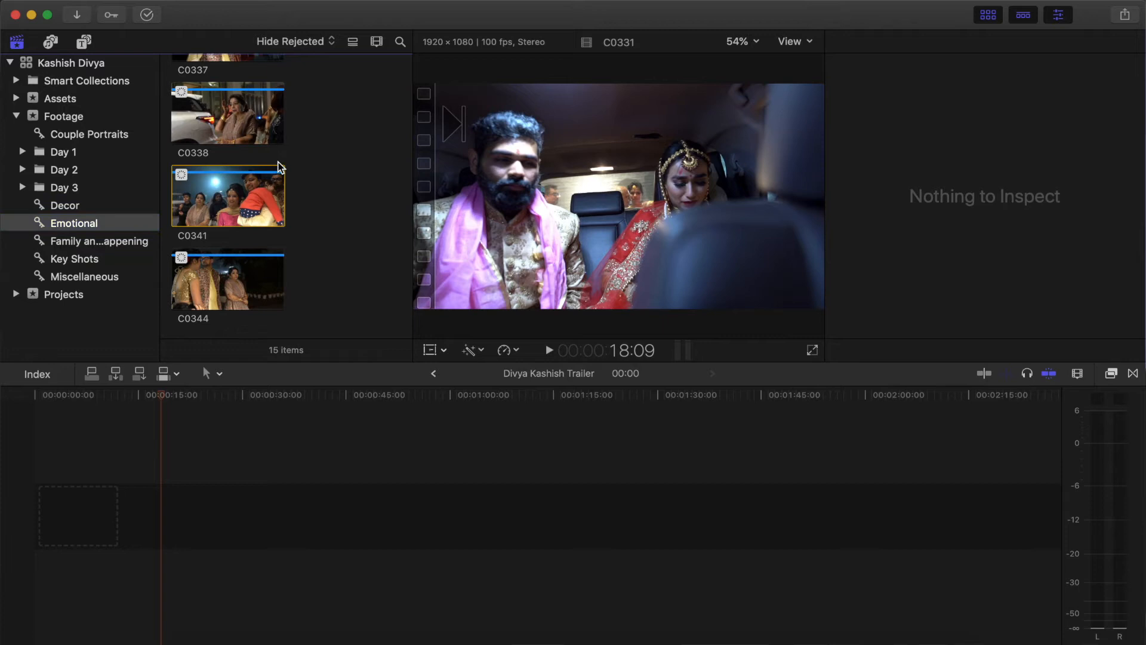
key("super+a")
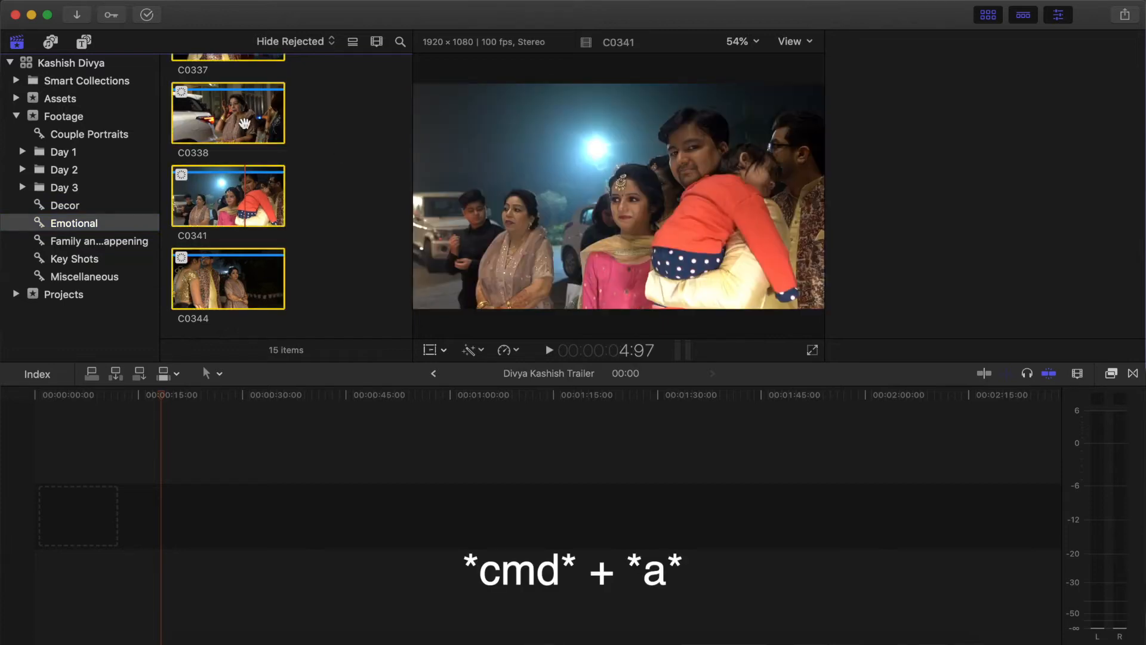
right_click(248, 128)
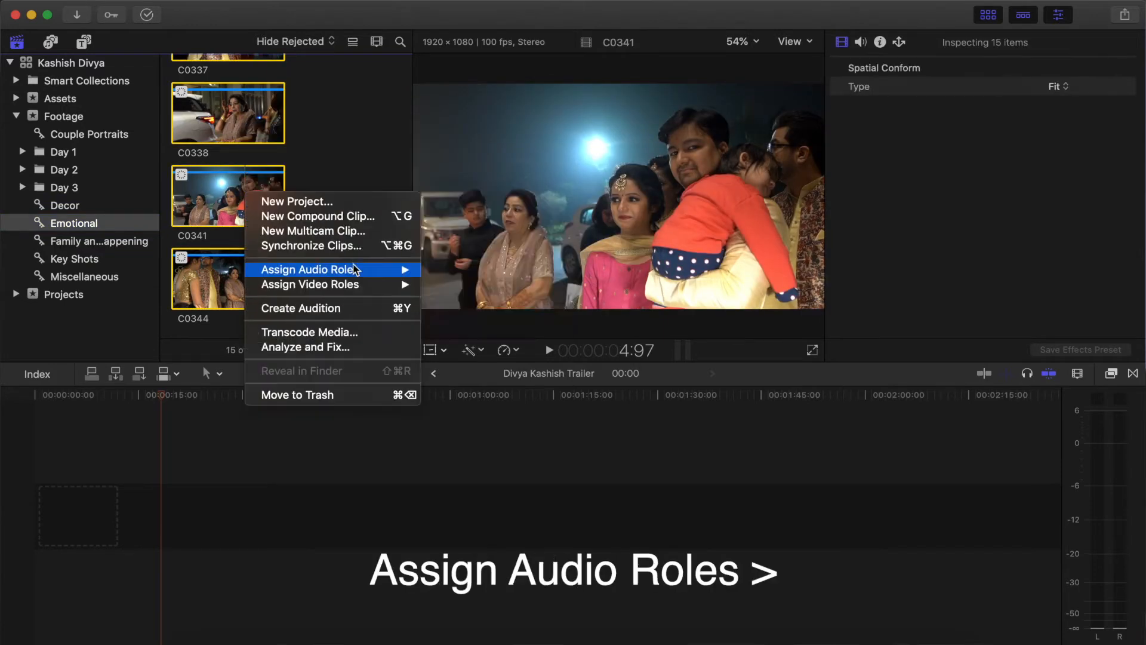
mouse_move(357, 270)
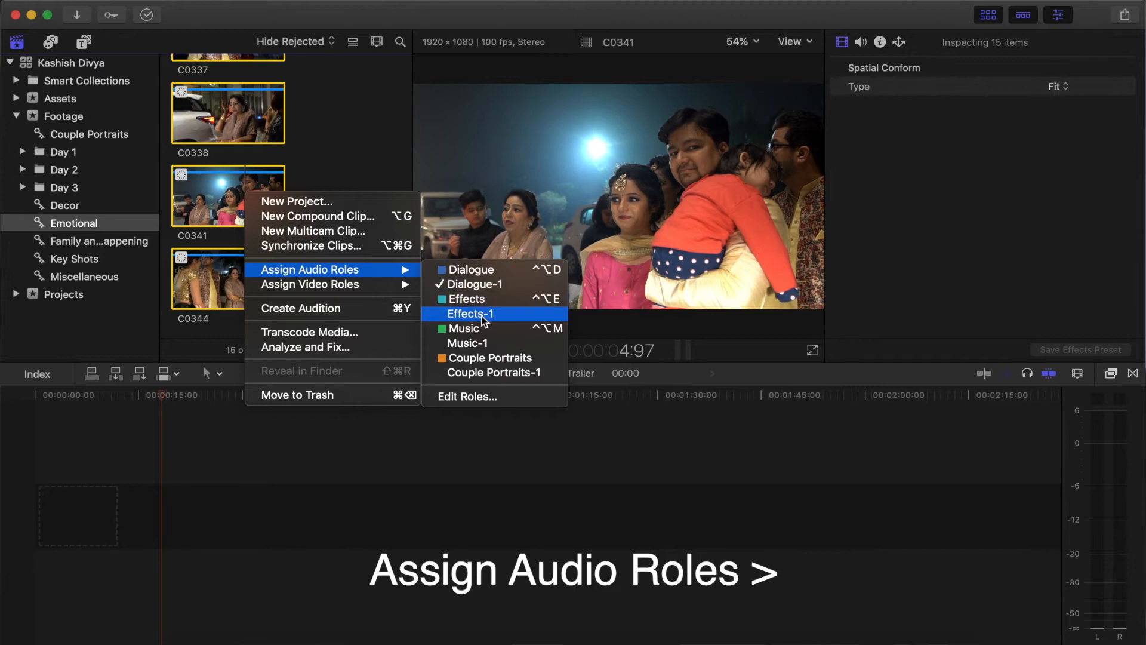
left_click(478, 396)
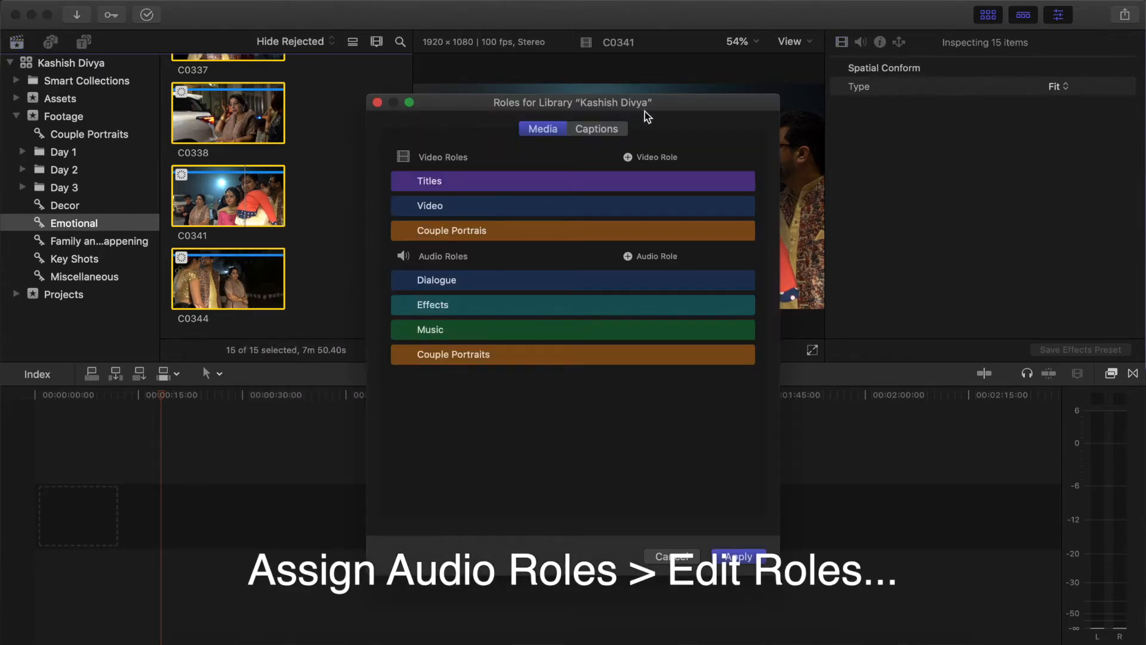
- Create an audio role named Emotional, colour it magenta, and apply the role changes
left_click(639, 256)
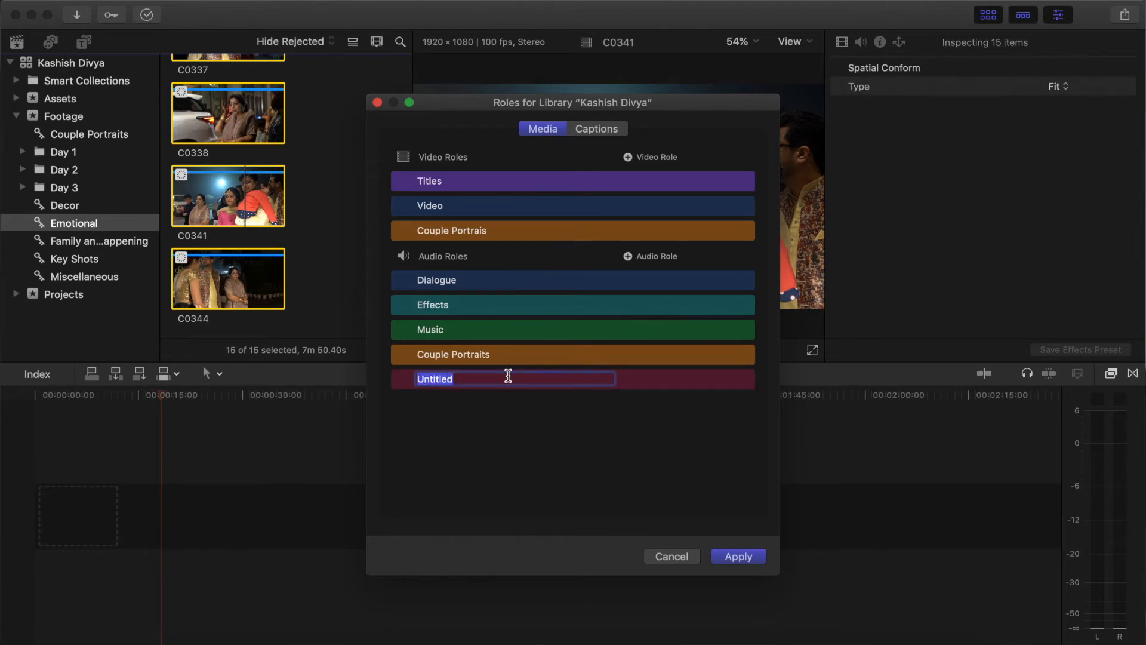
type("Emotional")
key("Return")
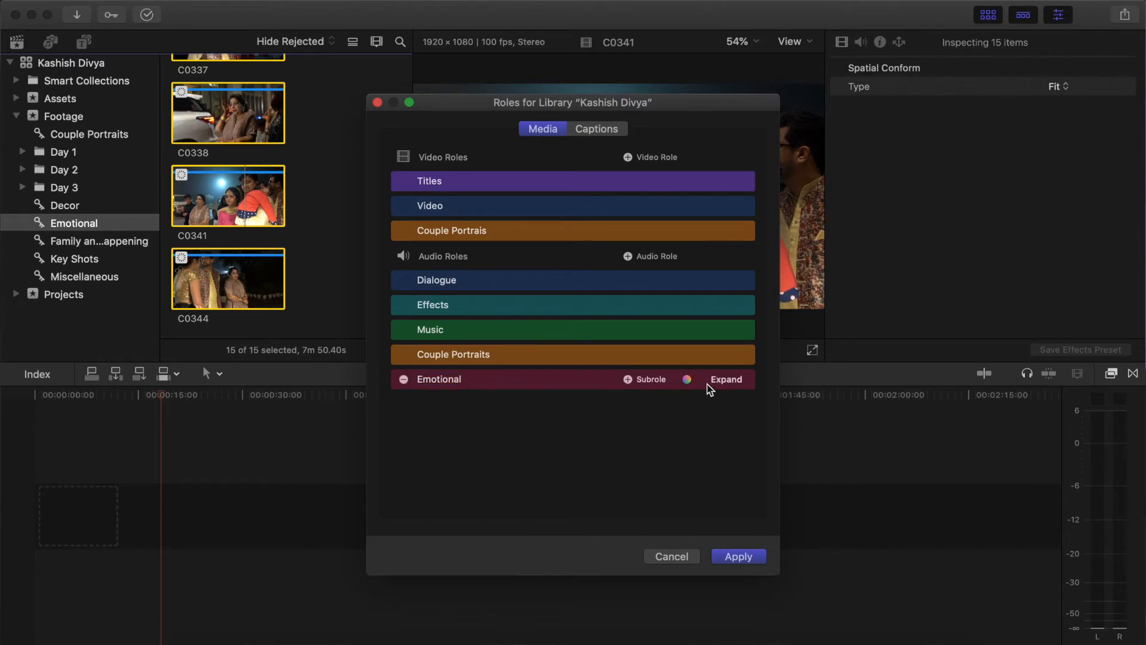
left_click(686, 380)
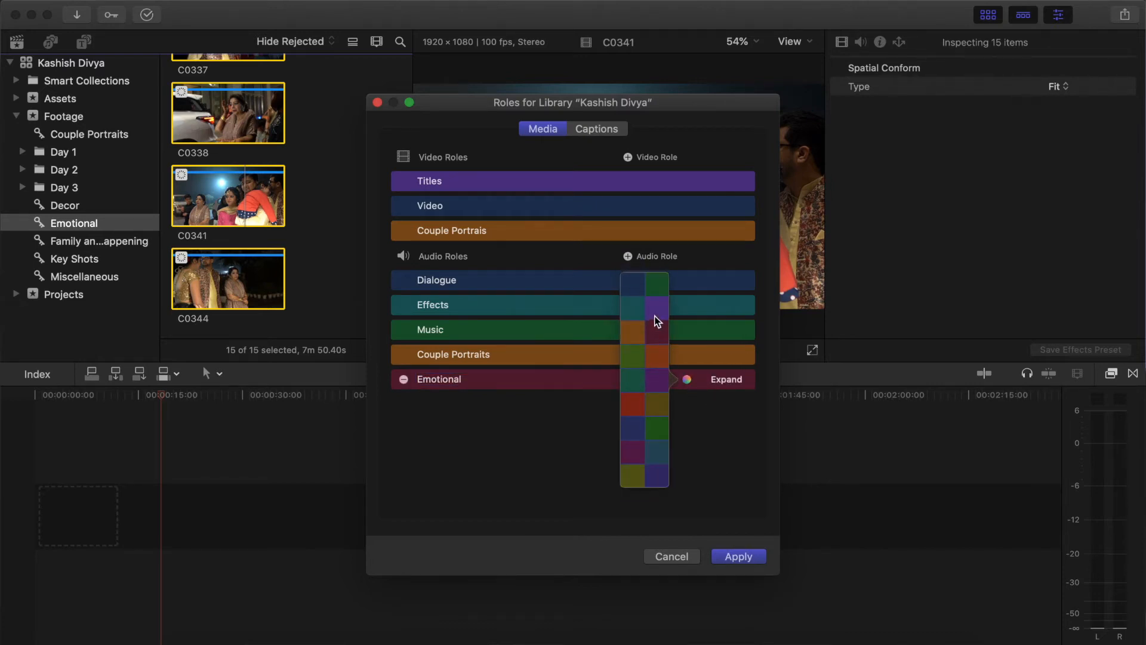
left_click(636, 451)
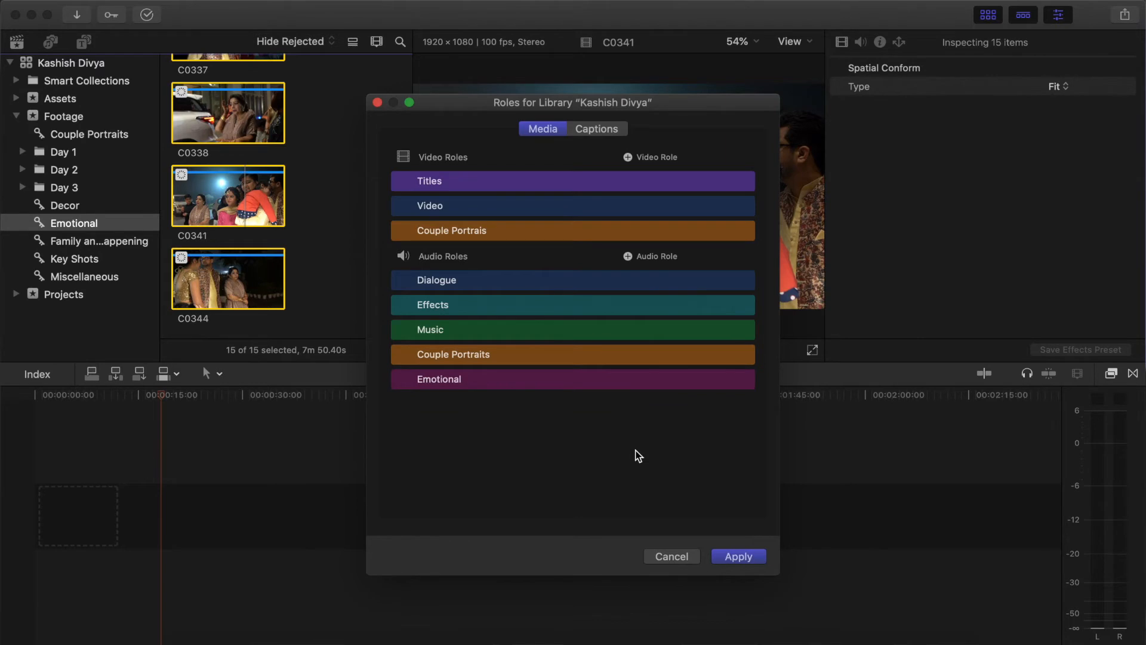
left_click(738, 556)
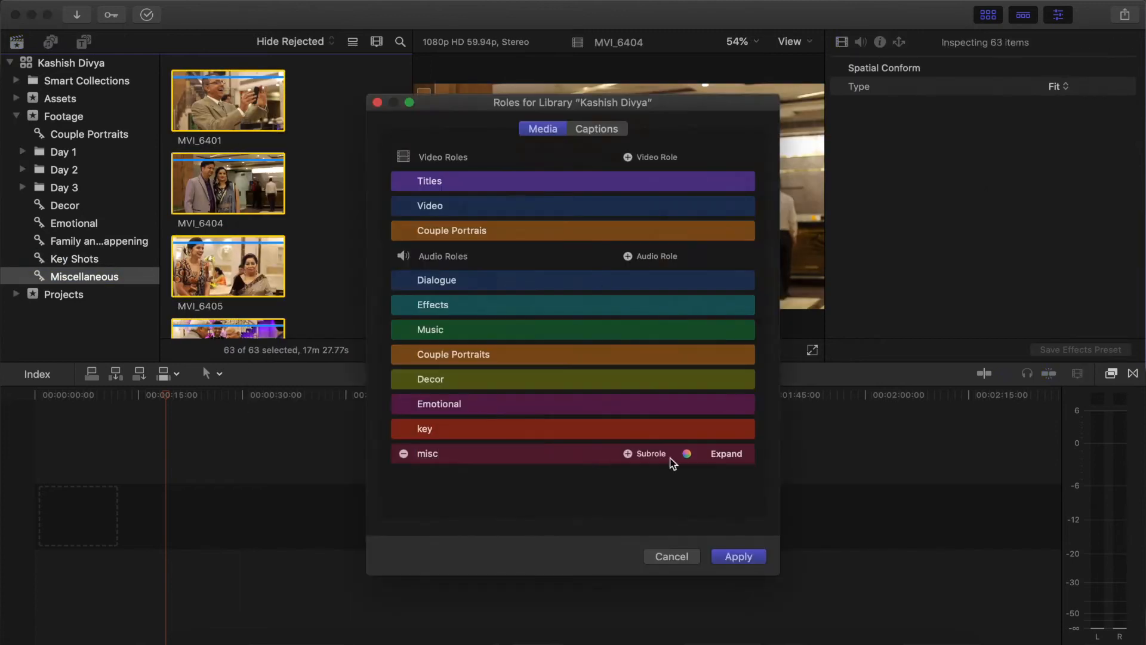
- Open the colour choices for the misc audio role
left_click(686, 454)
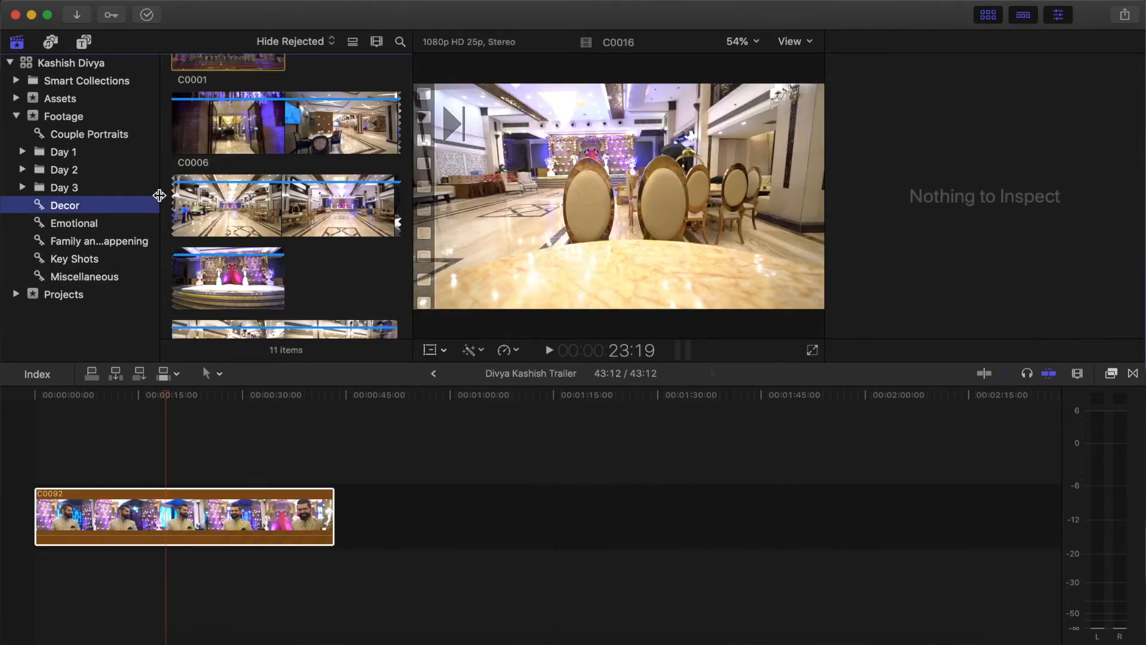
- Add clip C0006 from the Decor keyword collection to the timeline directly after clip C0092
left_click(253, 154)
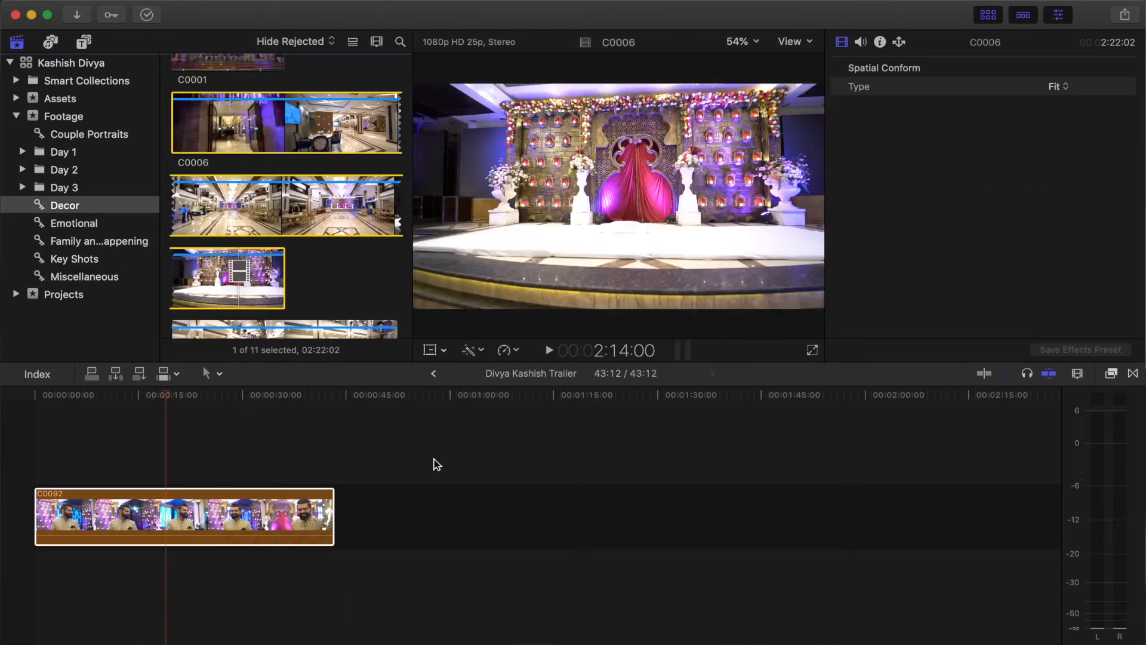
left_click_drag(407, 527, 398, 525)
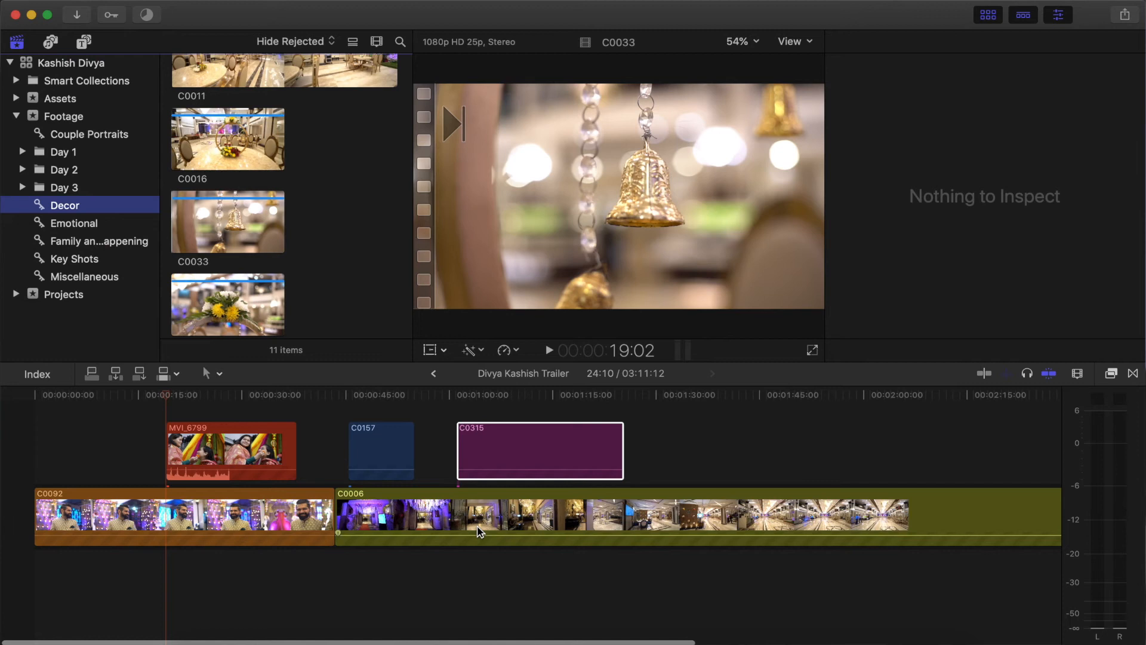
- Place the playhead about 6 seconds into the timeline over clip C0092, and select the connected clip MVI_6799
left_click(80, 416)
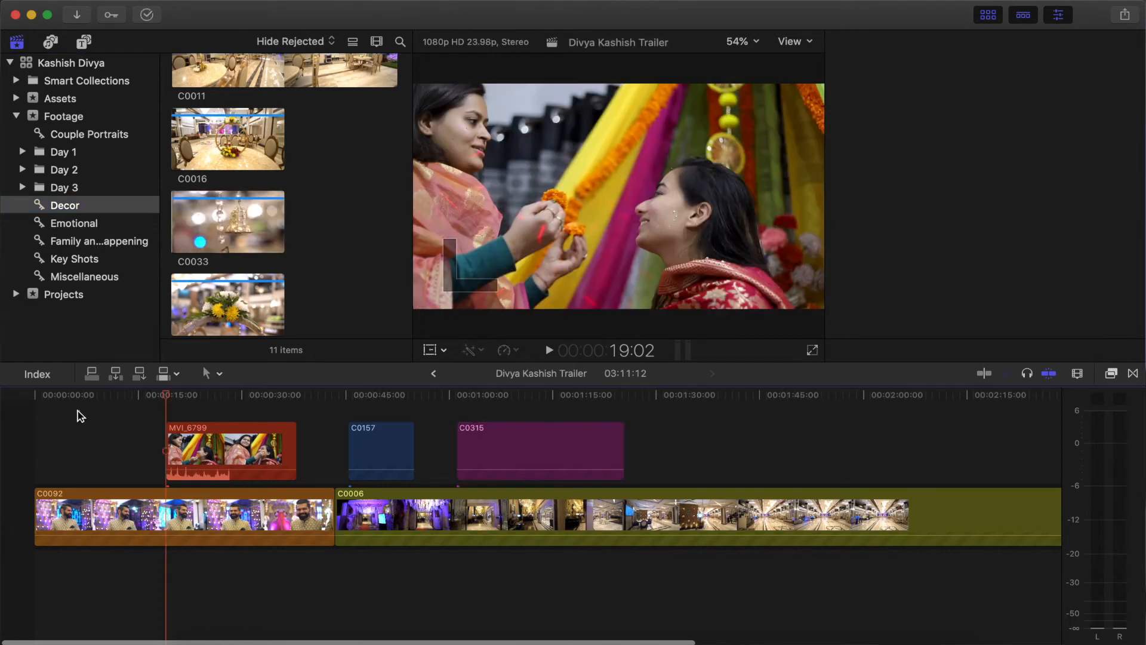
left_click(78, 416)
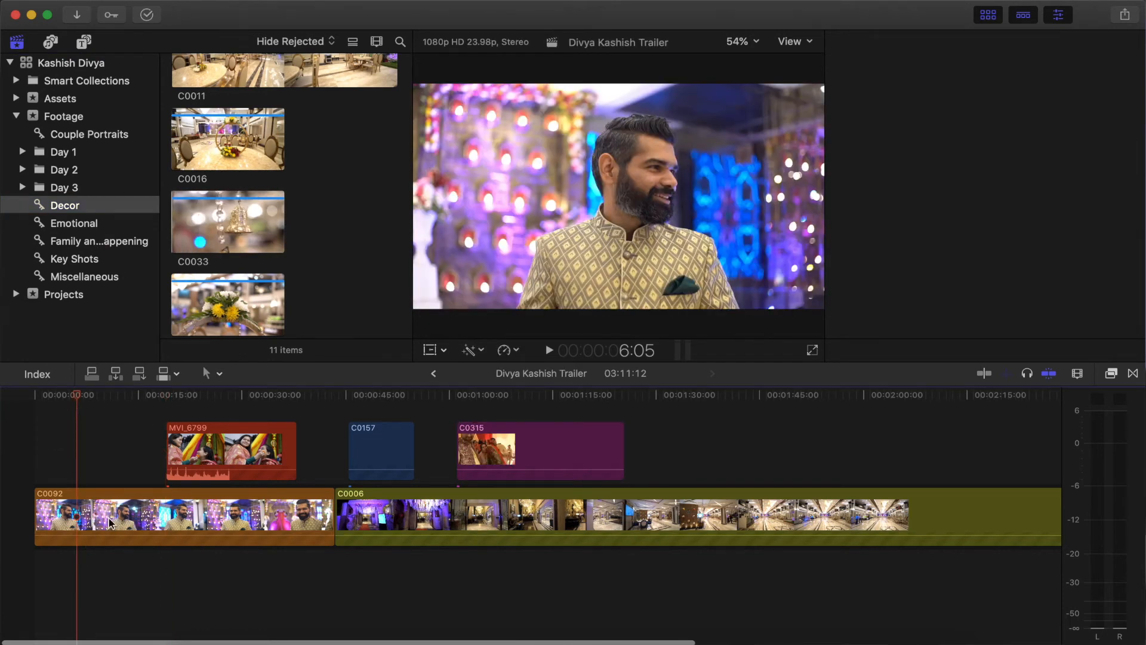
left_click(238, 441)
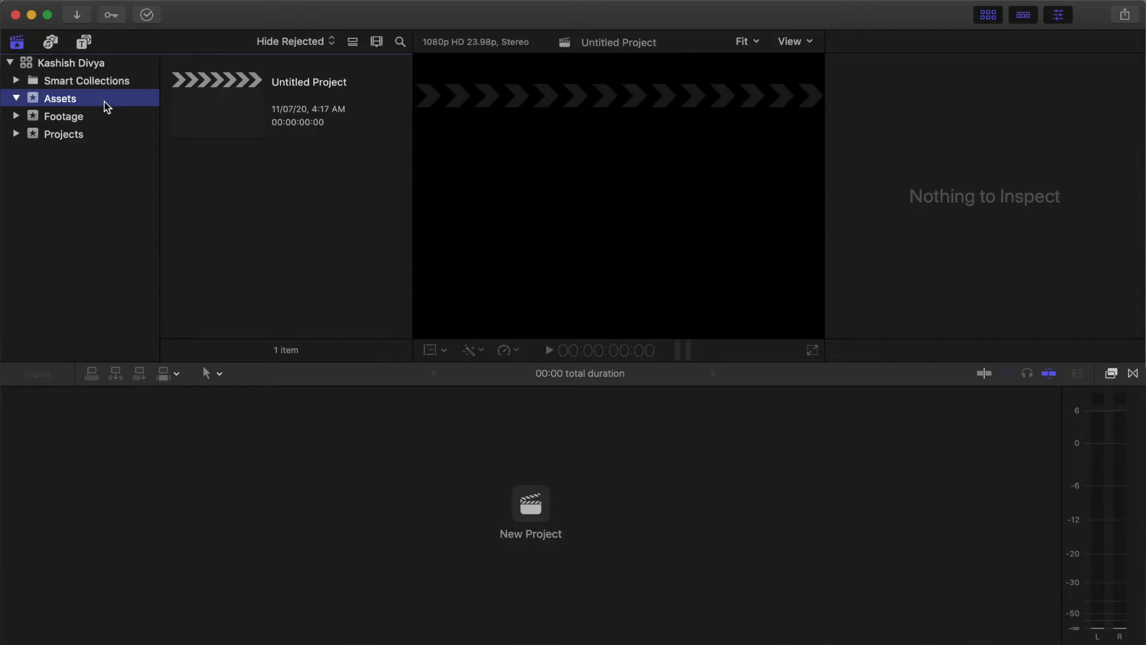
- Create a keyword collection named Music in the Assets event
right_click(106, 107)
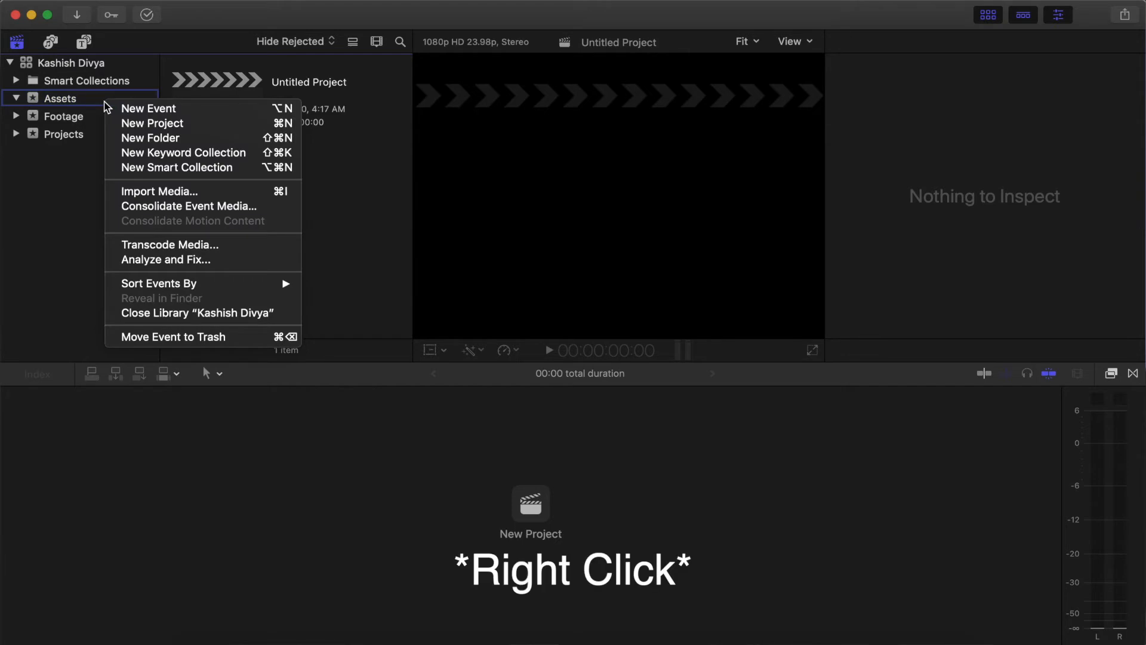
left_click(217, 151)
type("Music")
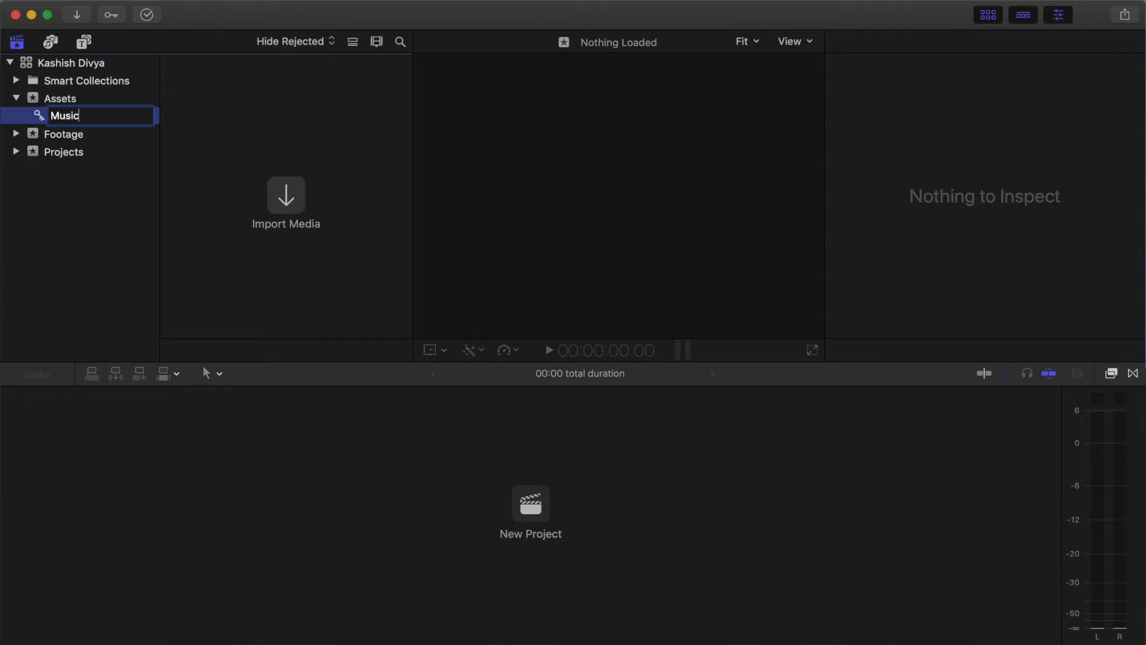
key("Return")
- Create a second keyword collection in the Assets event and name it Sound fx
right_click(77, 102)
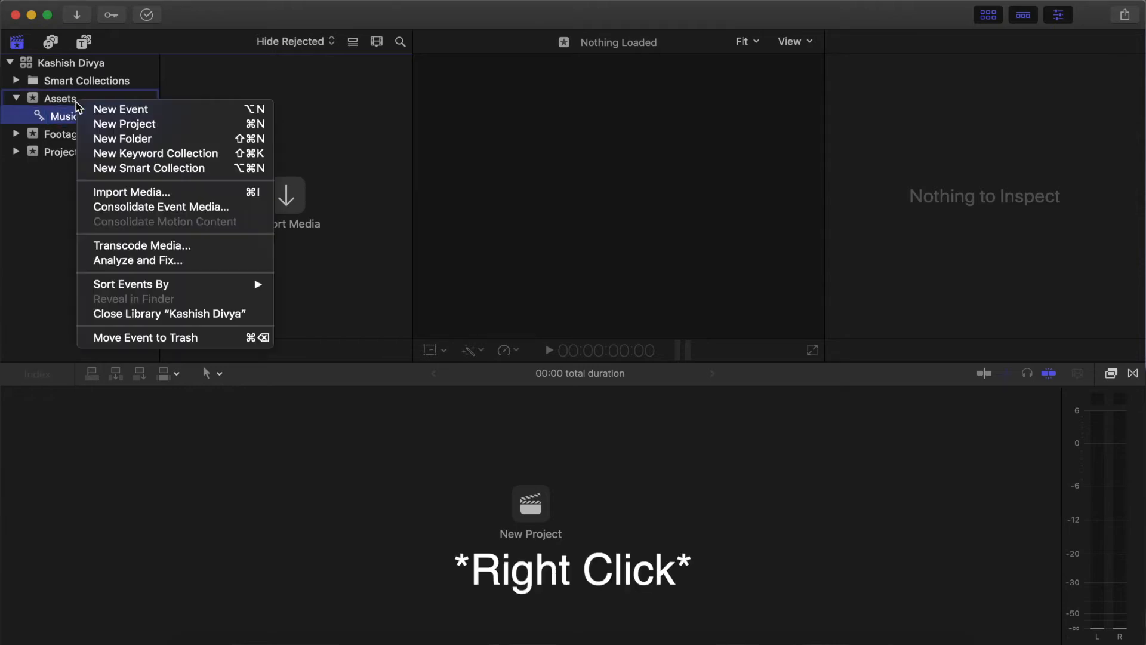
left_click(161, 153)
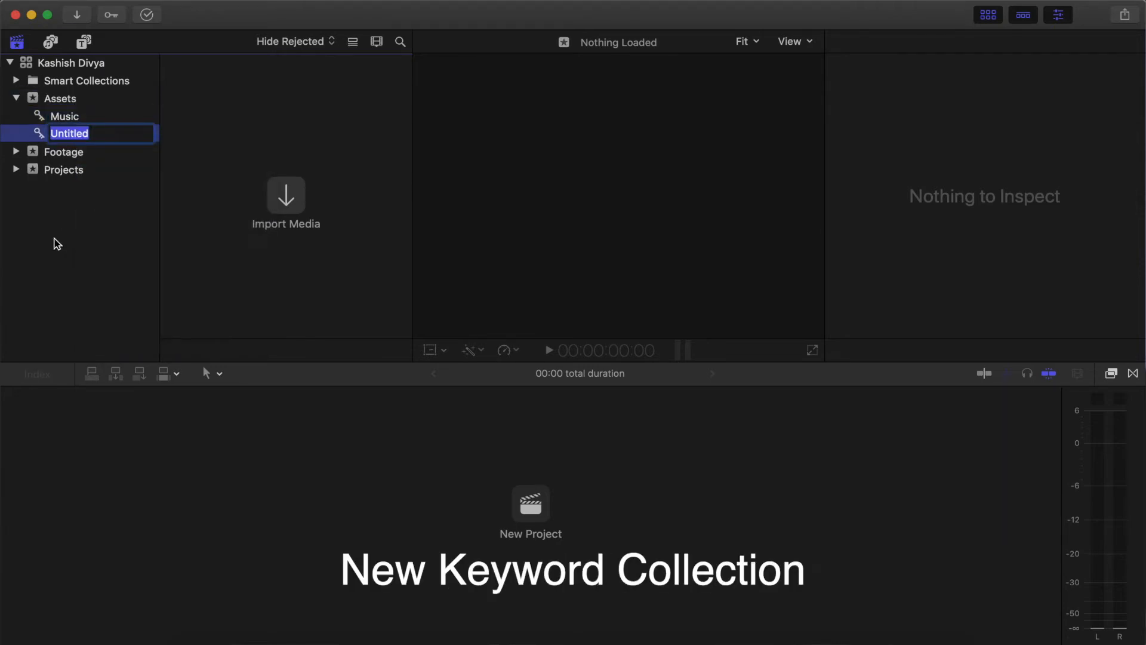
type("Sound fxx")
key("Return")
key("Return")
key("BackSpace")
key("Return")
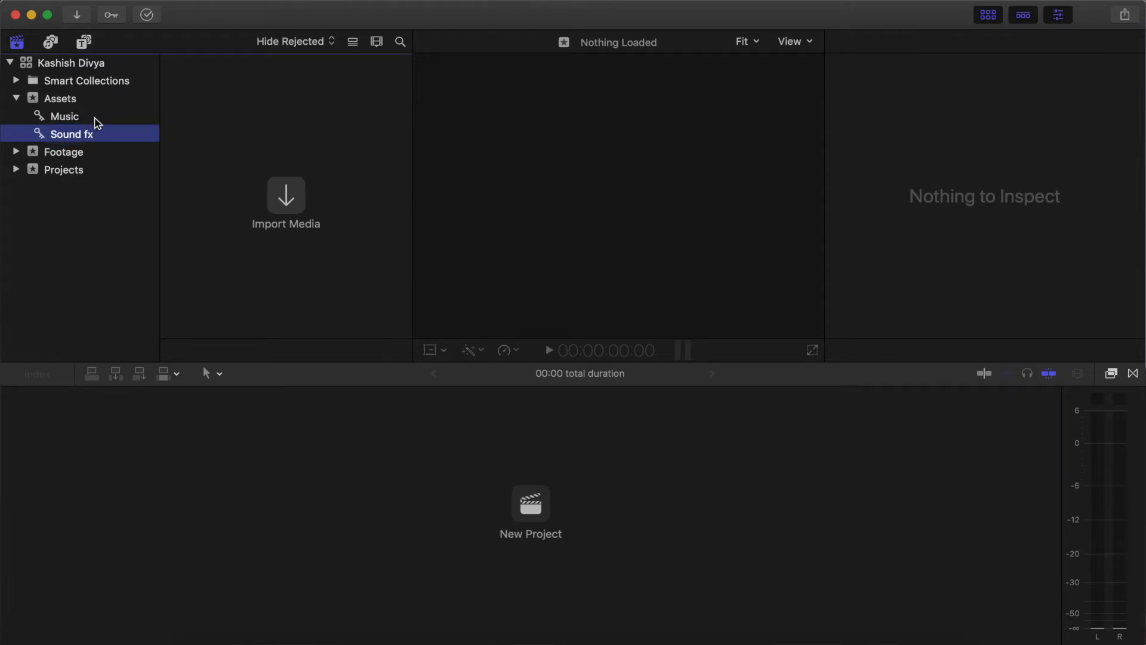
- Import the Tune Kaha track from the Music folder into the Music keyword collection, and select the Sound fx collection
left_click(95, 119)
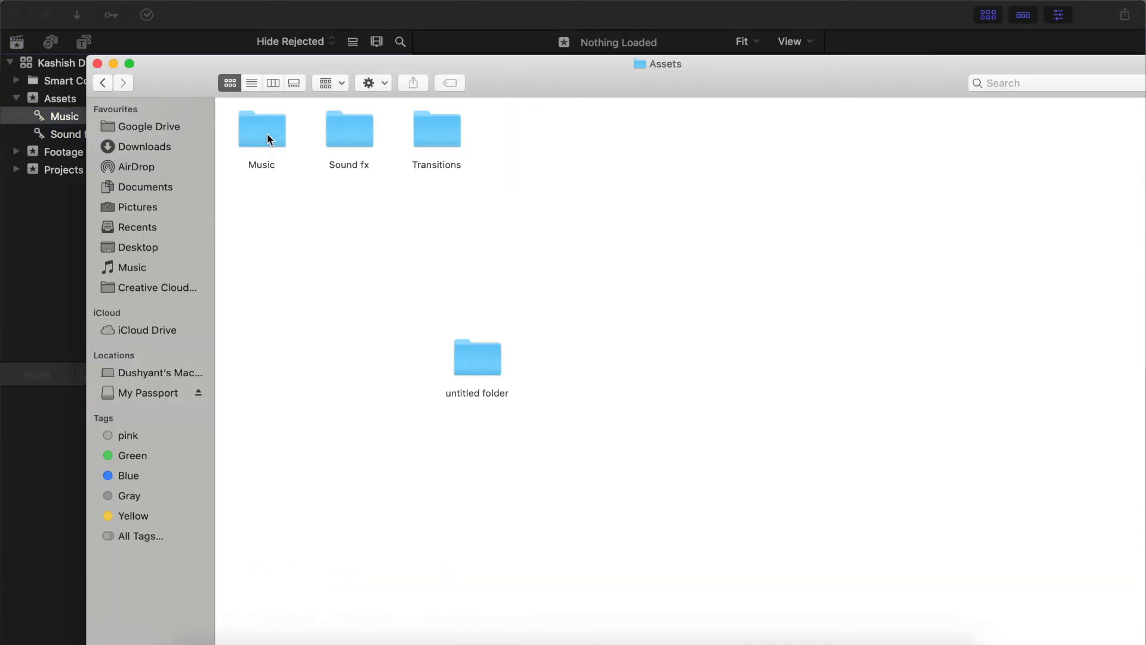
double_click(266, 133)
double_click(261, 137)
left_click_drag(284, 148, 63, 113)
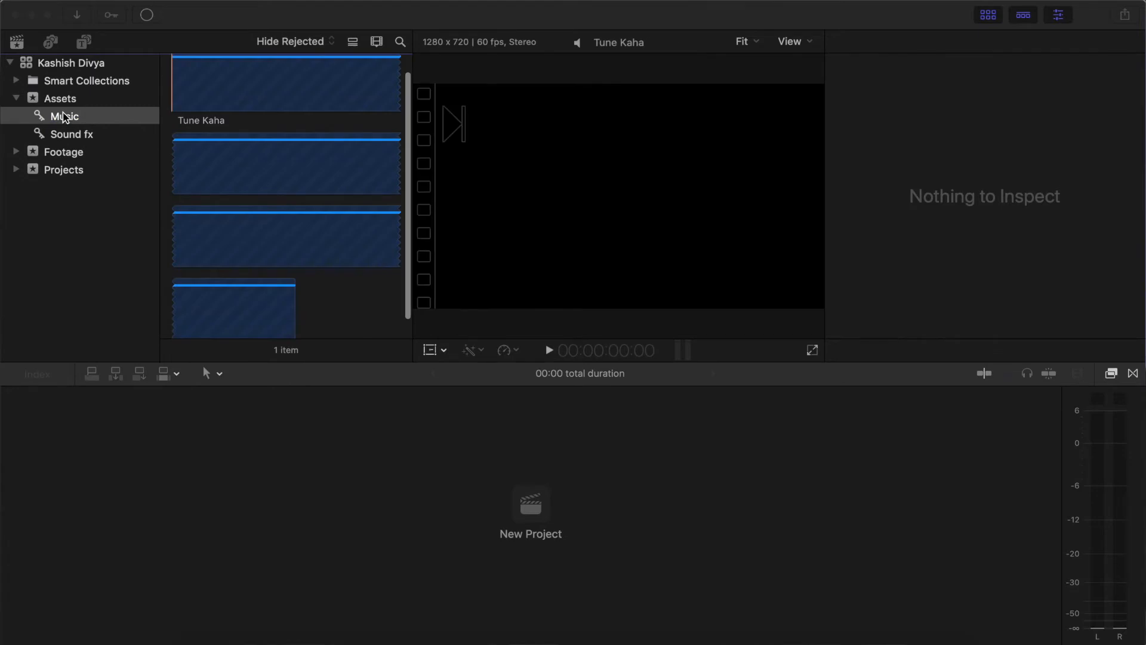
left_click(105, 138)
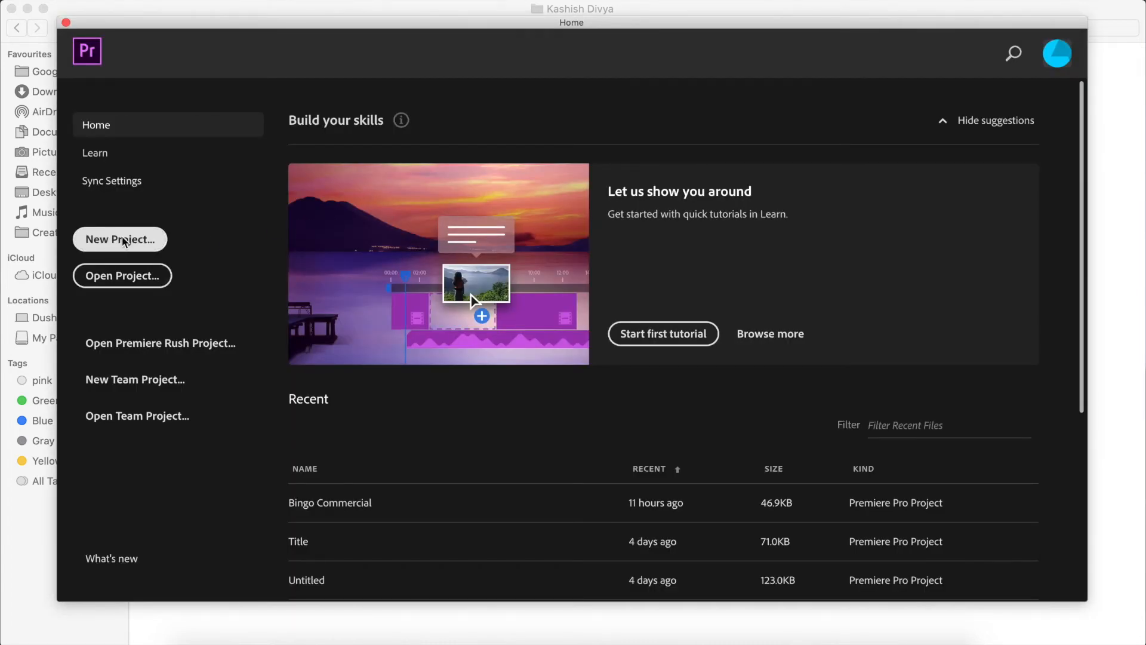
- Start a new project in Premiere Pro and set its location to the couple's wedding folder on the My Passport drive
left_click(121, 240)
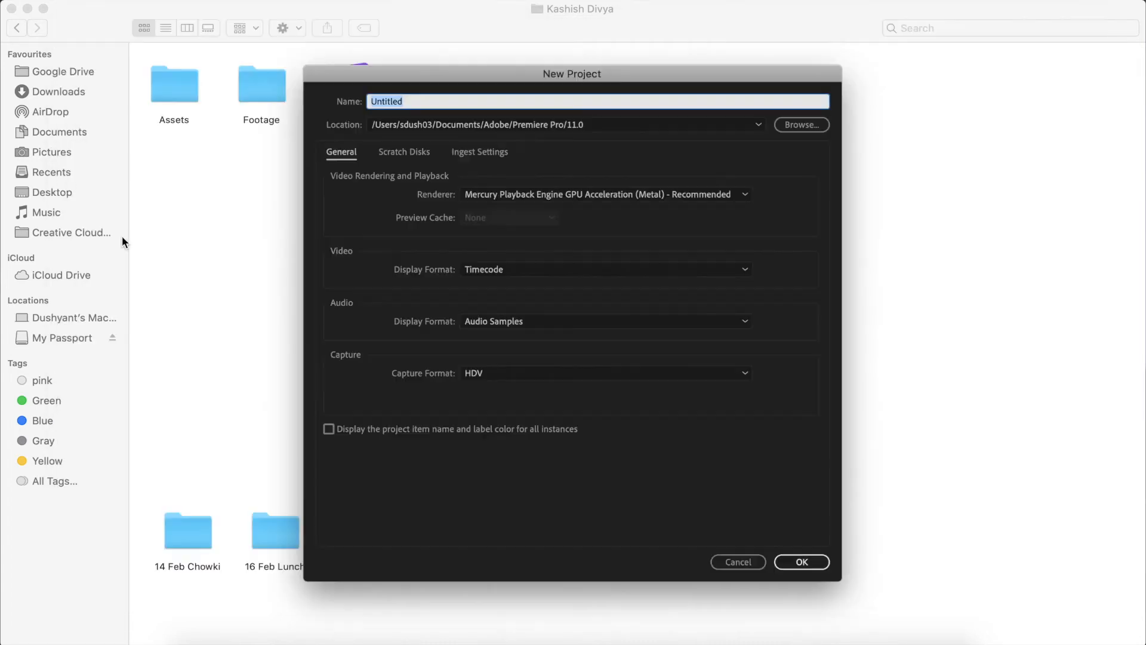
left_click(793, 130)
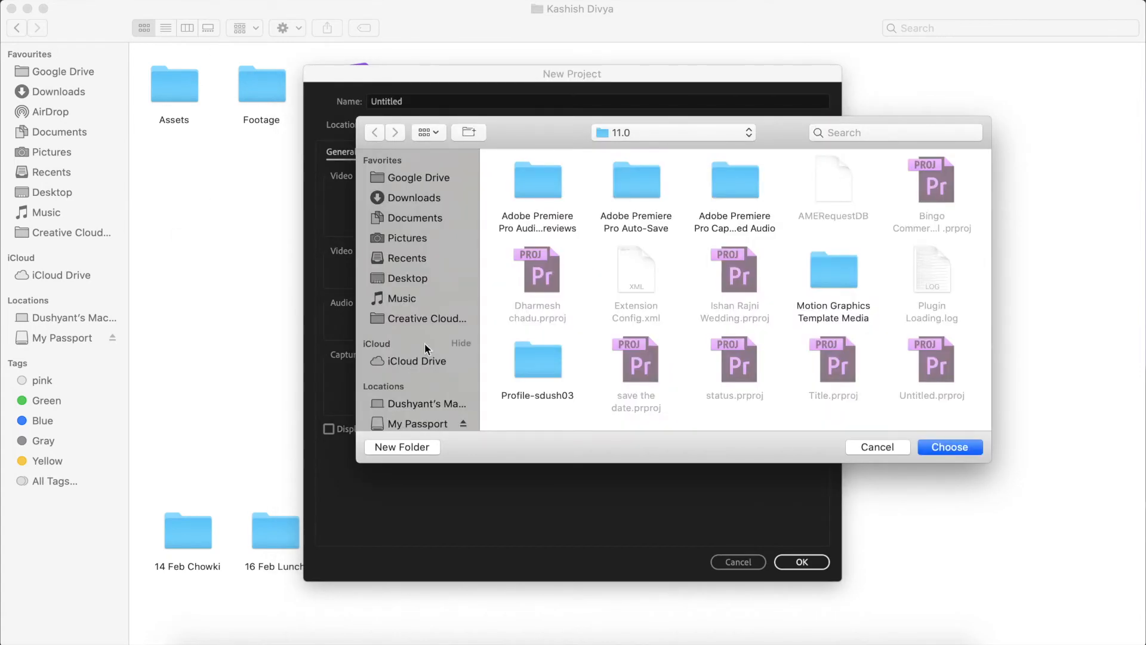
scroll(445, 346, "down", 3)
left_click(440, 358)
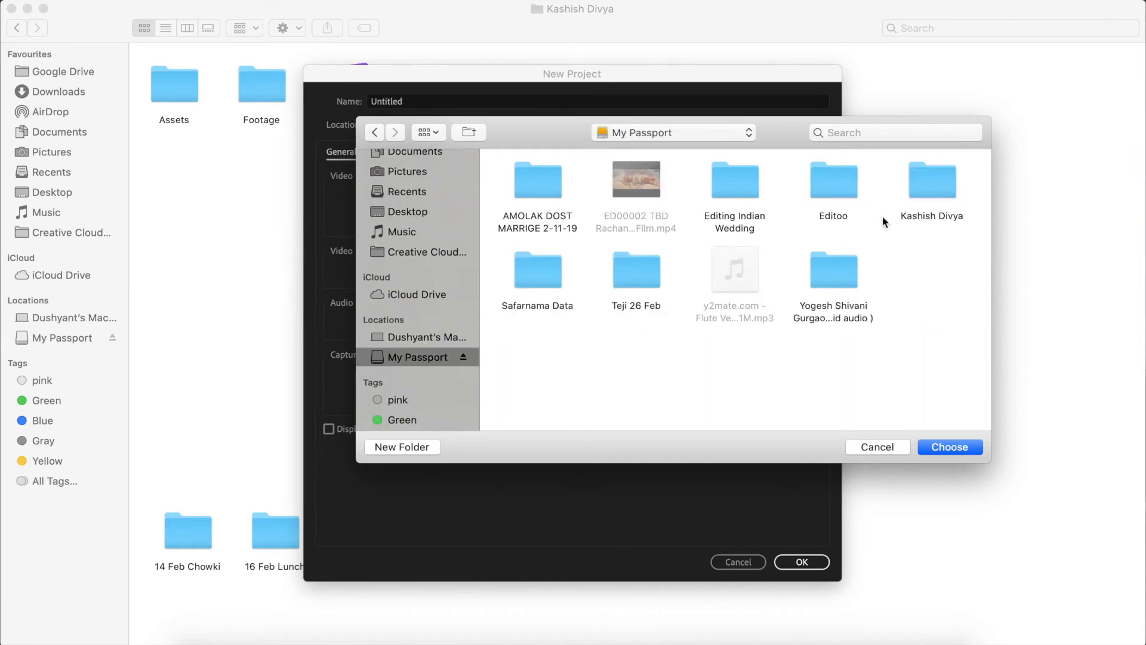
double_click(933, 188)
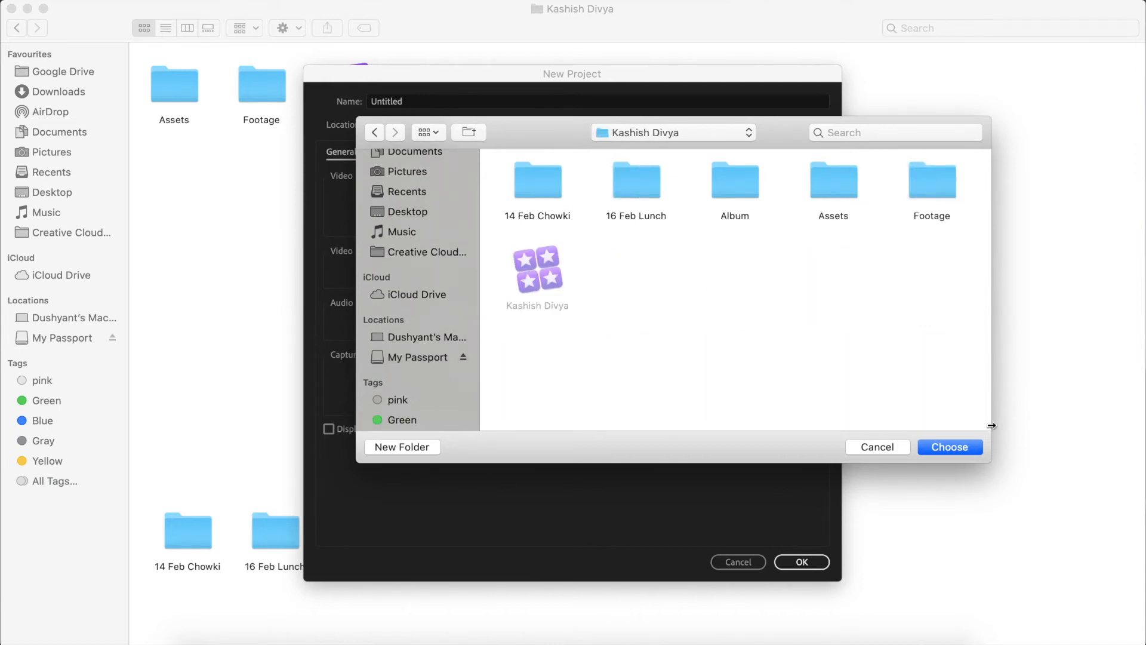
left_click(949, 447)
- Name the new project with the couple's first names, create it, and make its empty media list active
left_click(433, 100)
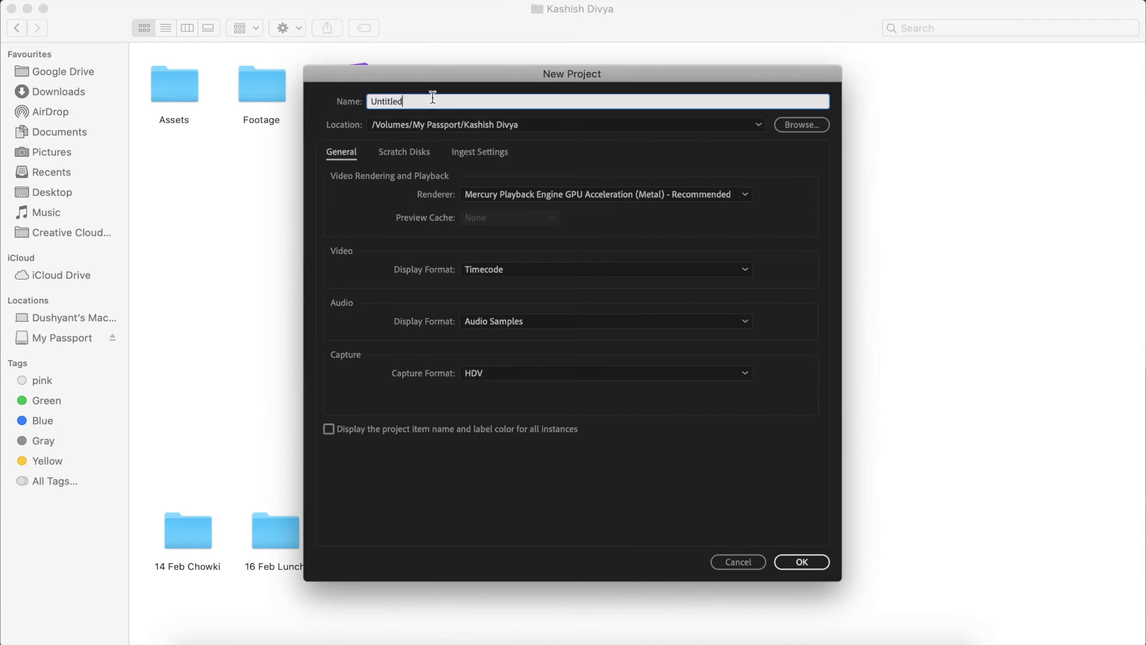
key("BackSpace")
key("BackSpace")
key("BackSpace")
key("BackSpace")
key("BackSpace")
key("BackSpace")
type("Kashish Divya")
left_click(800, 562)
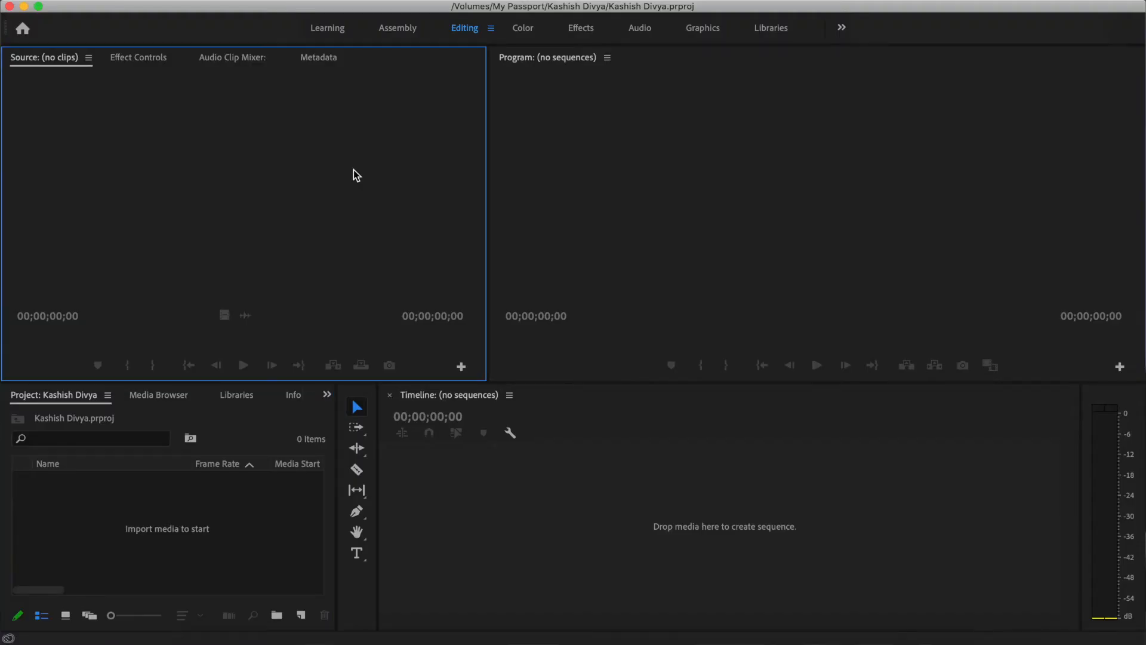
left_click(205, 482)
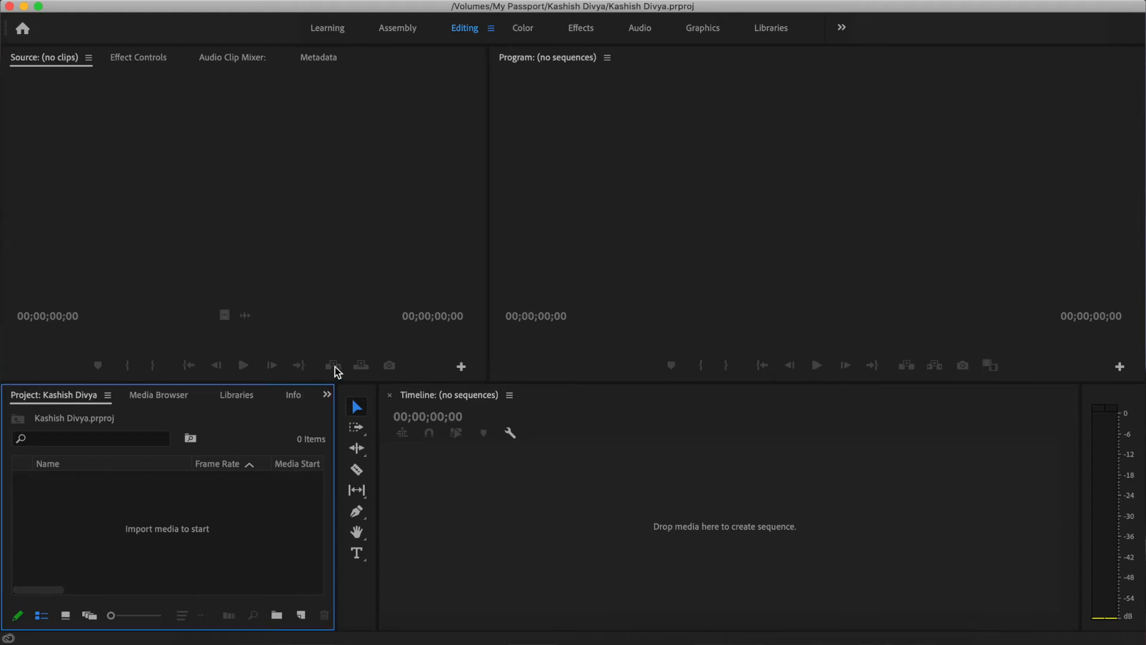
- Change Premiere Pro's layout to the Assembly workspace, check the project folder in Finder, and return to Premiere Pro
left_click_drag(360, 383, 359, 342)
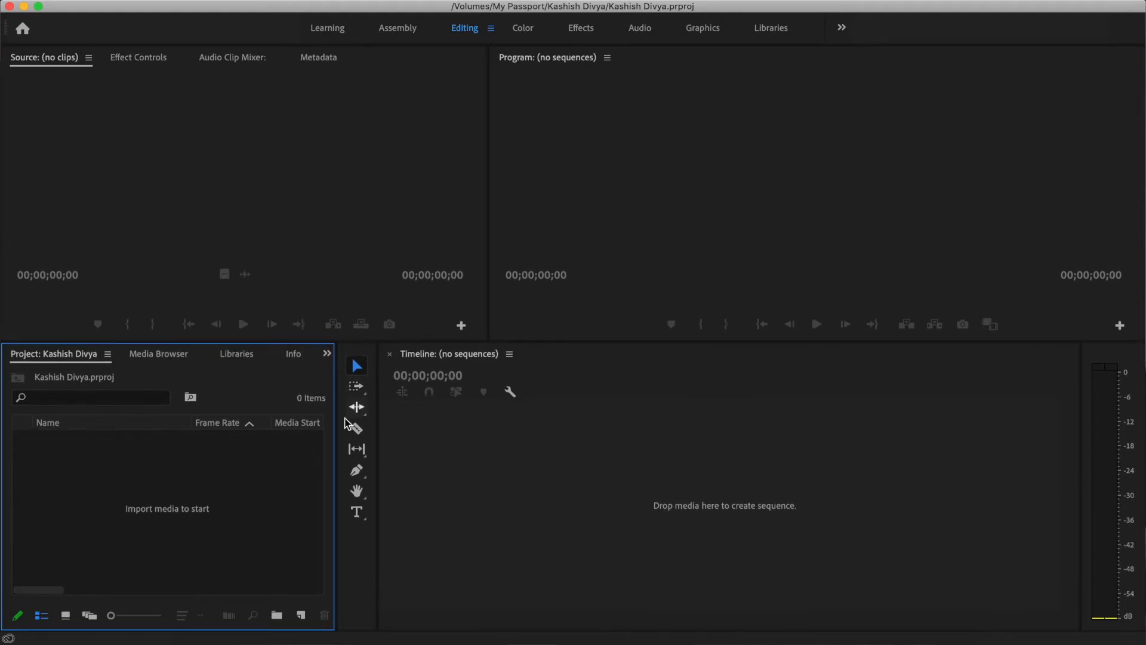
left_click(398, 29)
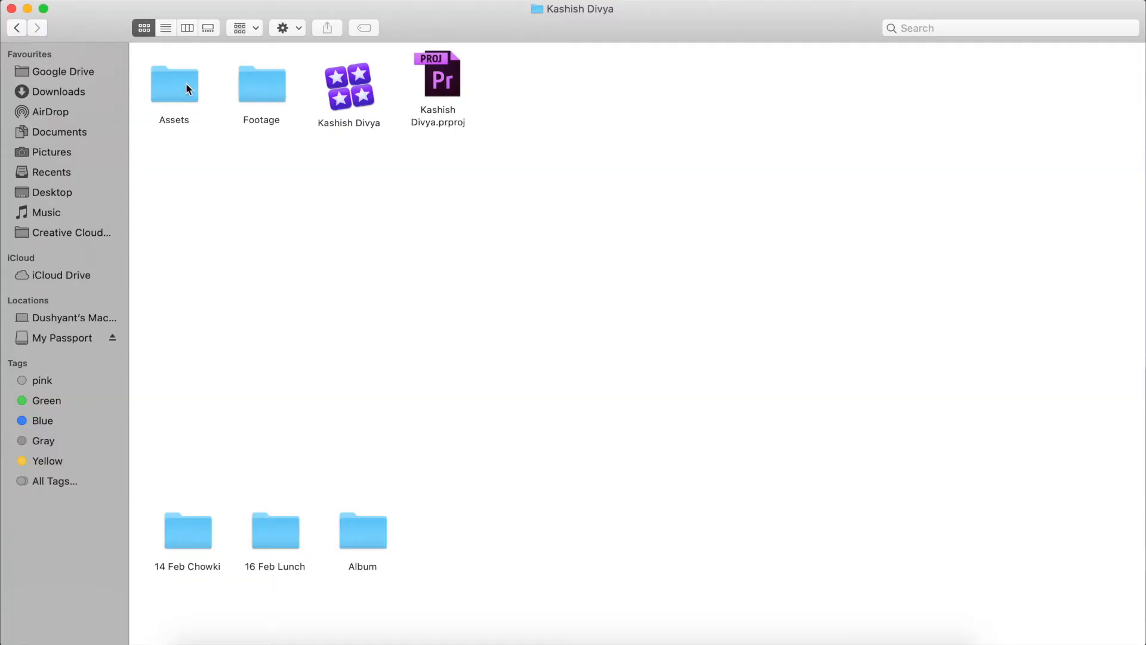
mouse_move(749, 641)
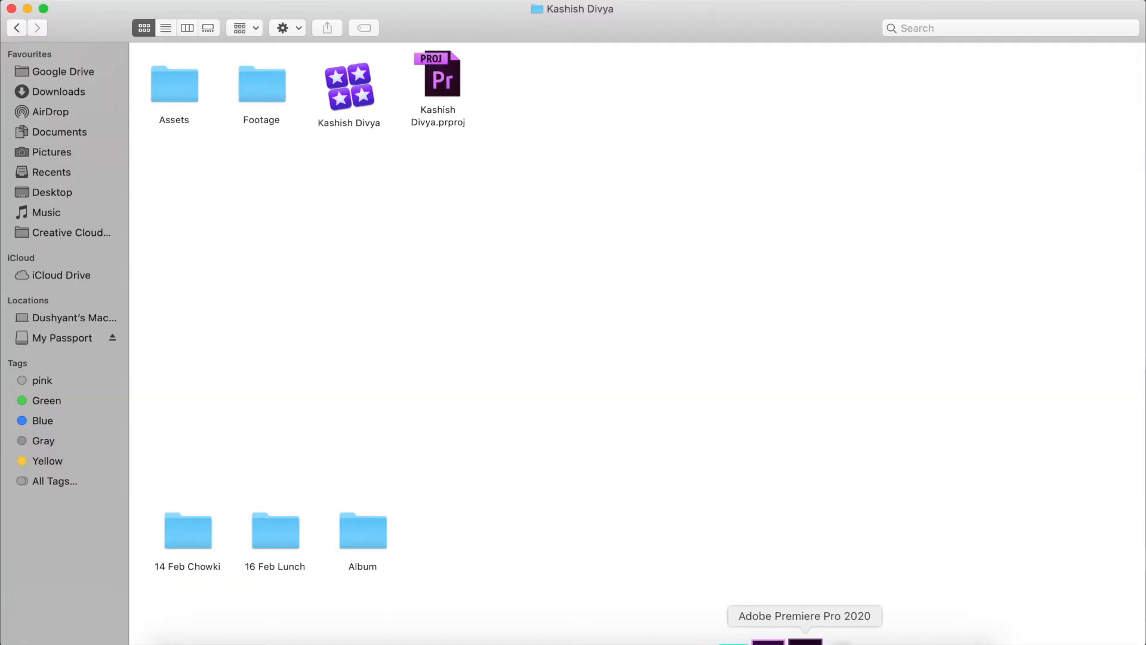
left_click(806, 640)
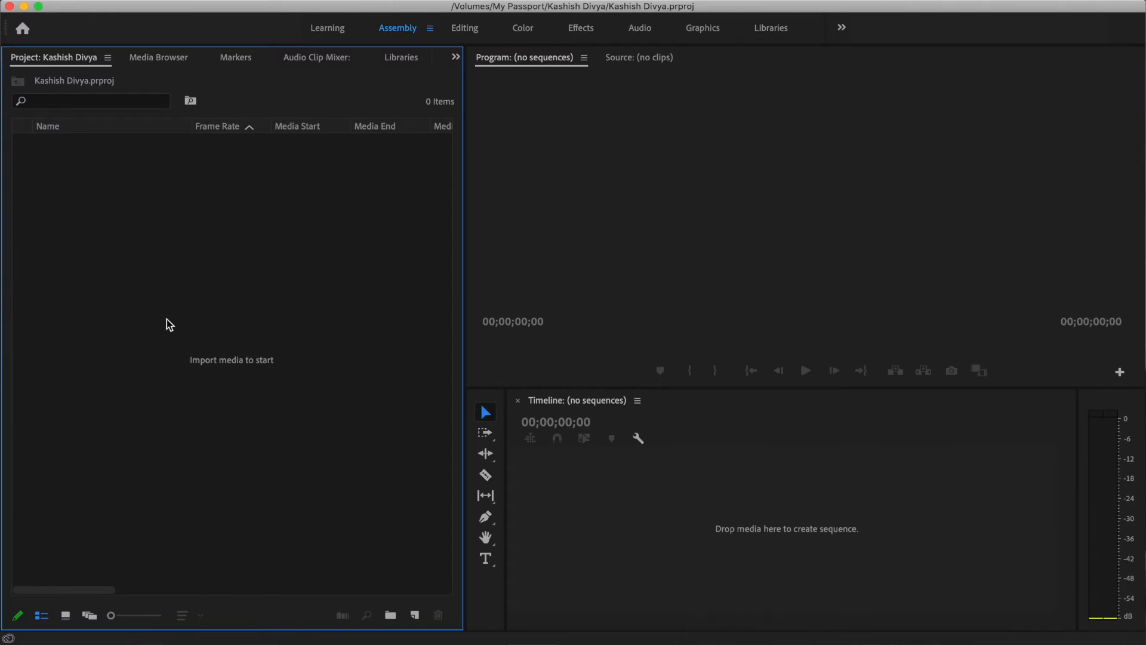
- Create two top-level bins in the project and name them Footage and Assets
left_click(391, 615)
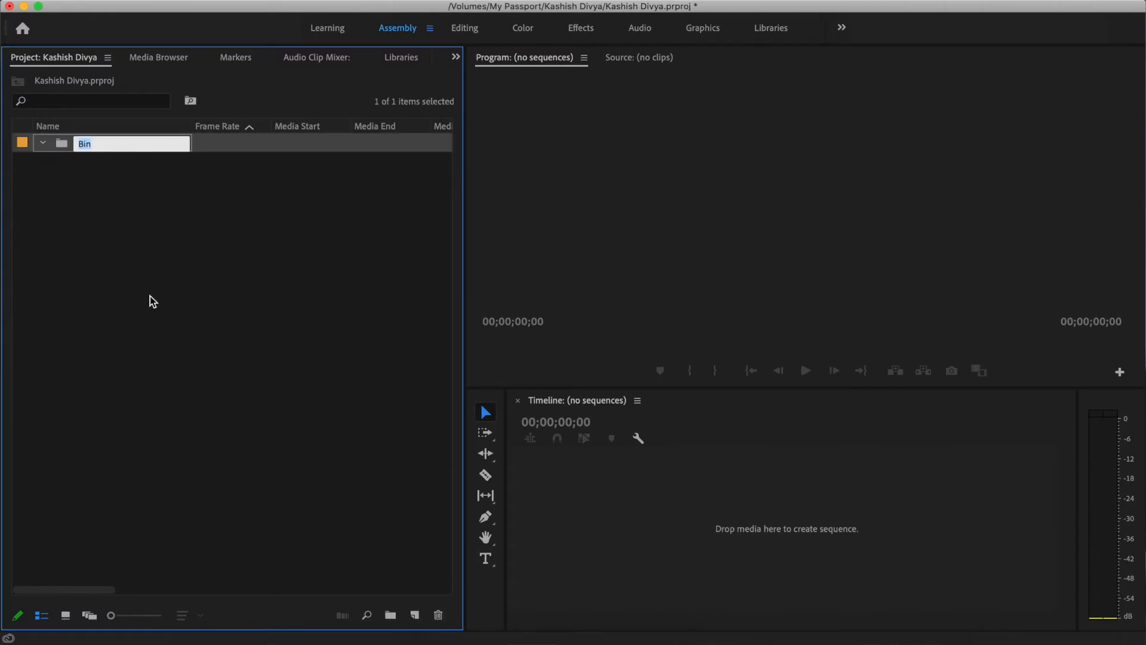
type("Footage")
key("Return")
left_click(192, 441)
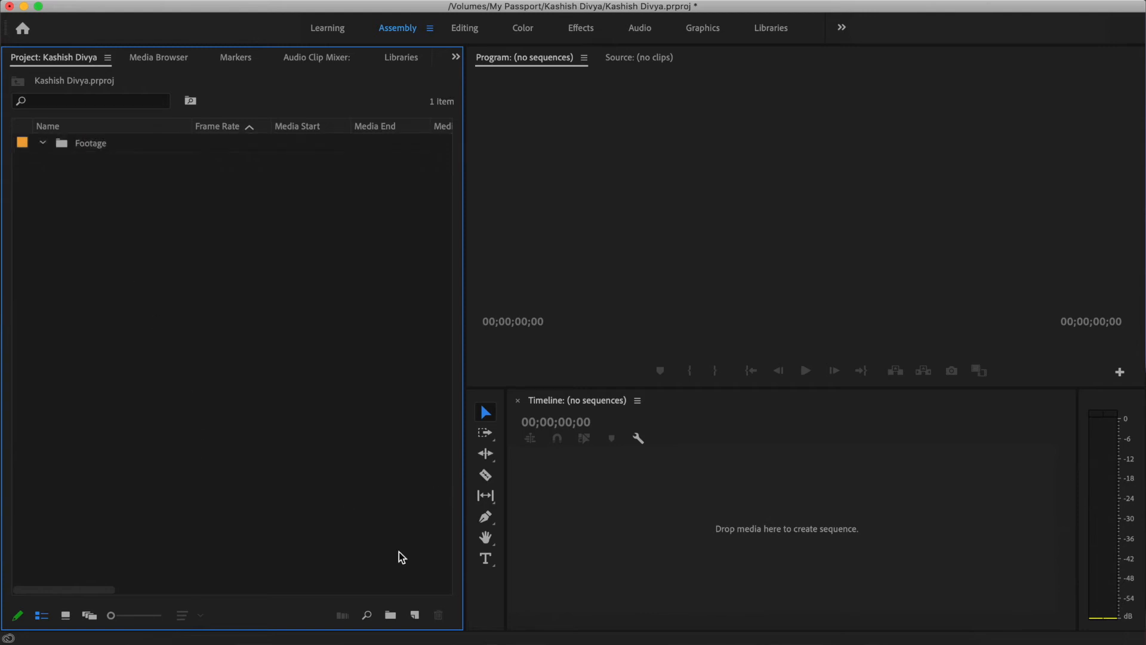
left_click(393, 611)
type("Assets")
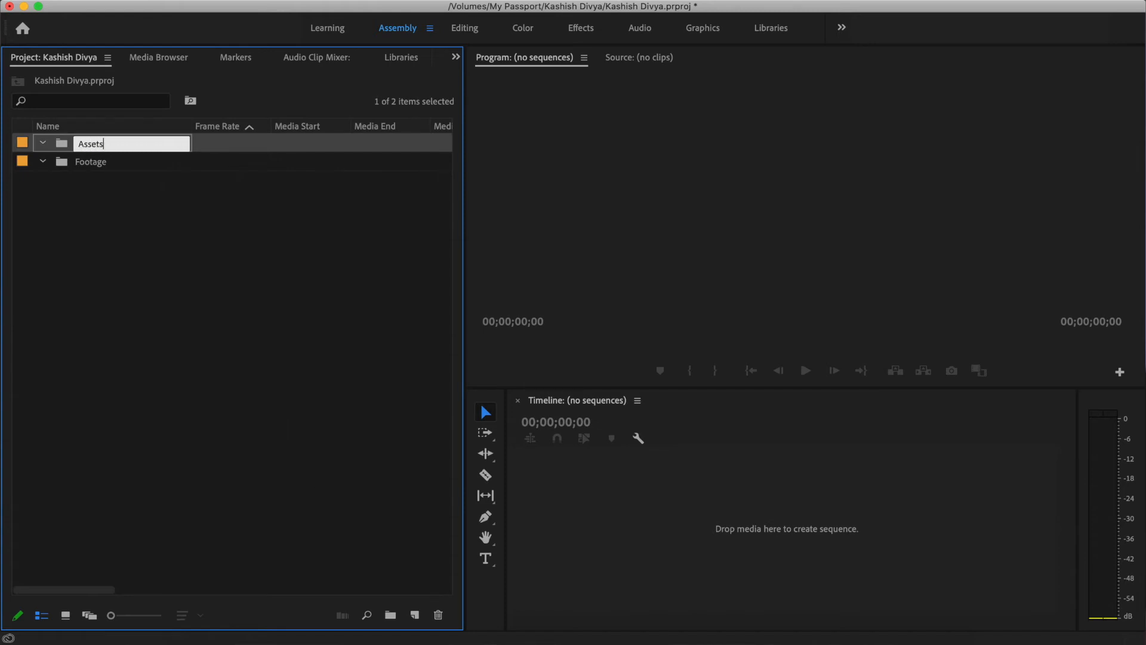
key("Tab")
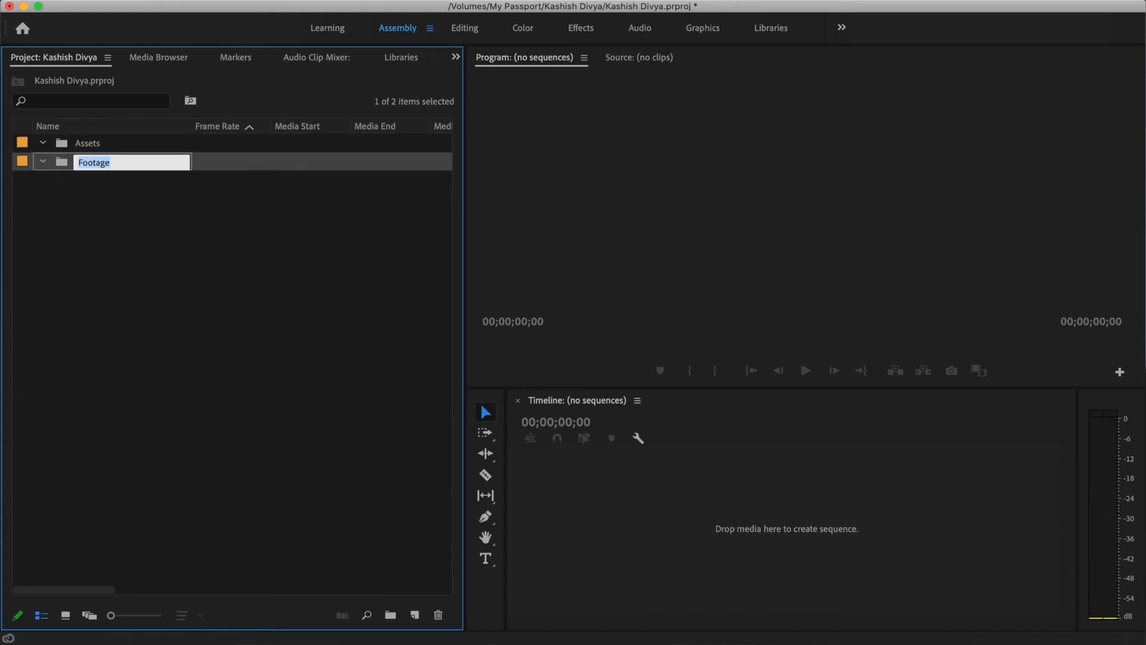
left_click(102, 205)
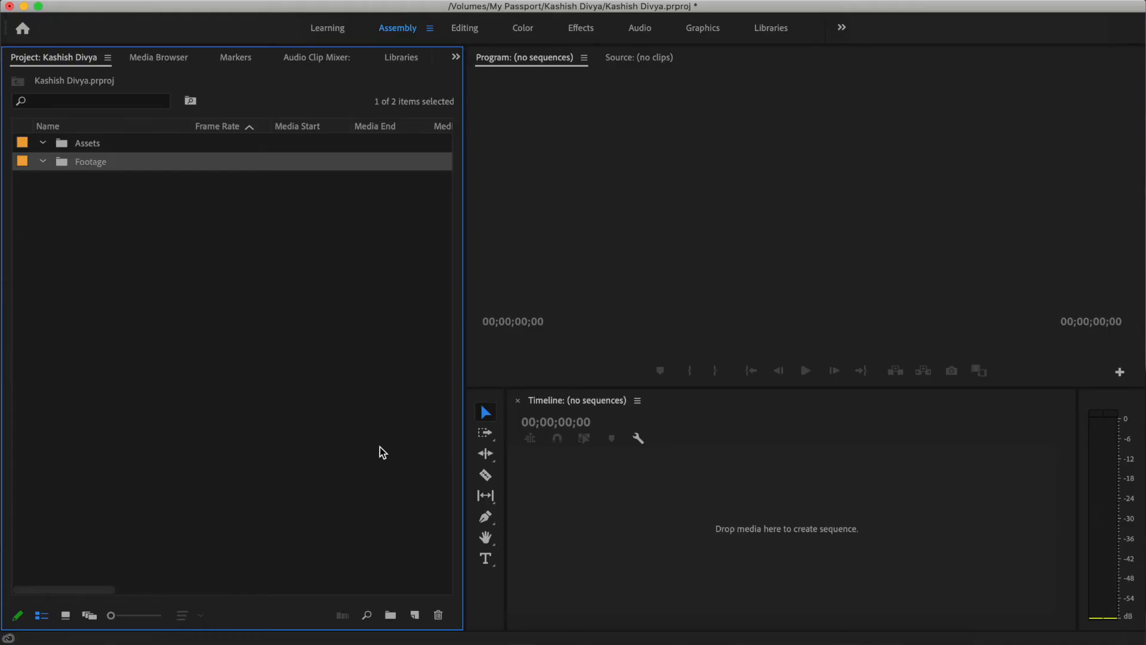
- Add three new bins inside the Footage bin
left_click(392, 613)
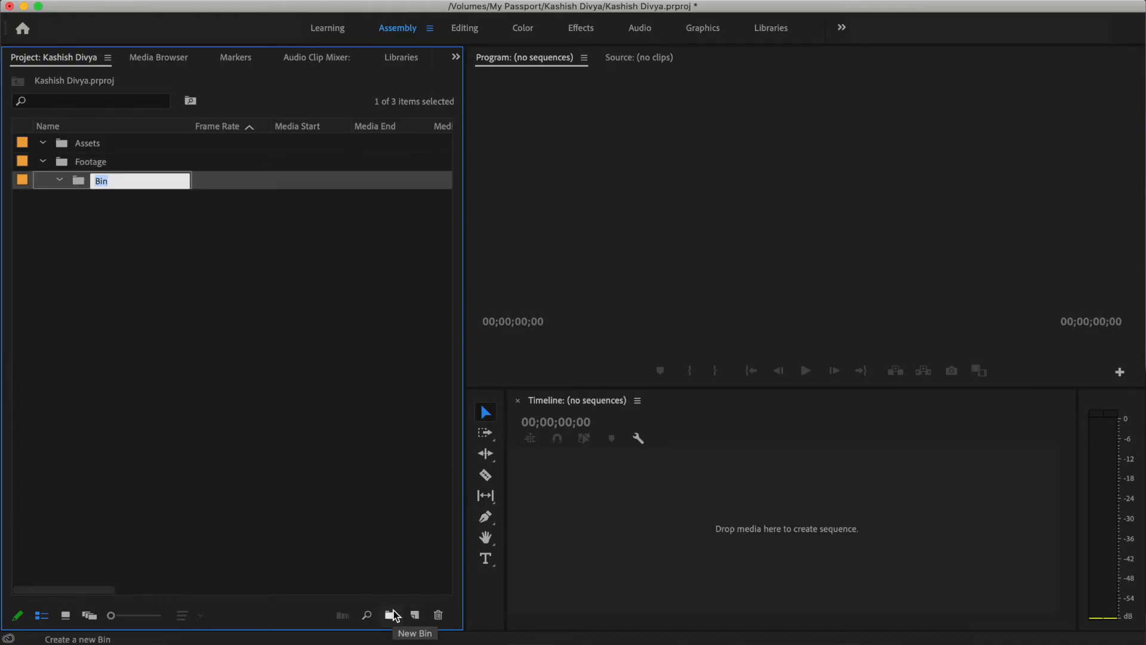
left_click(116, 169)
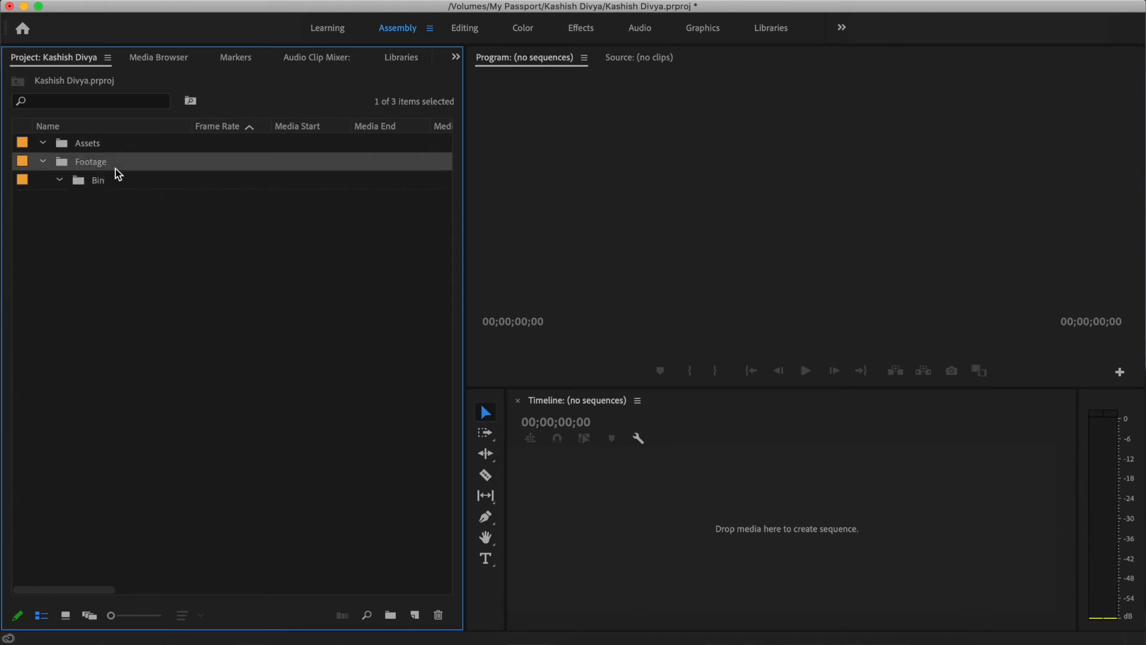
left_click(391, 614)
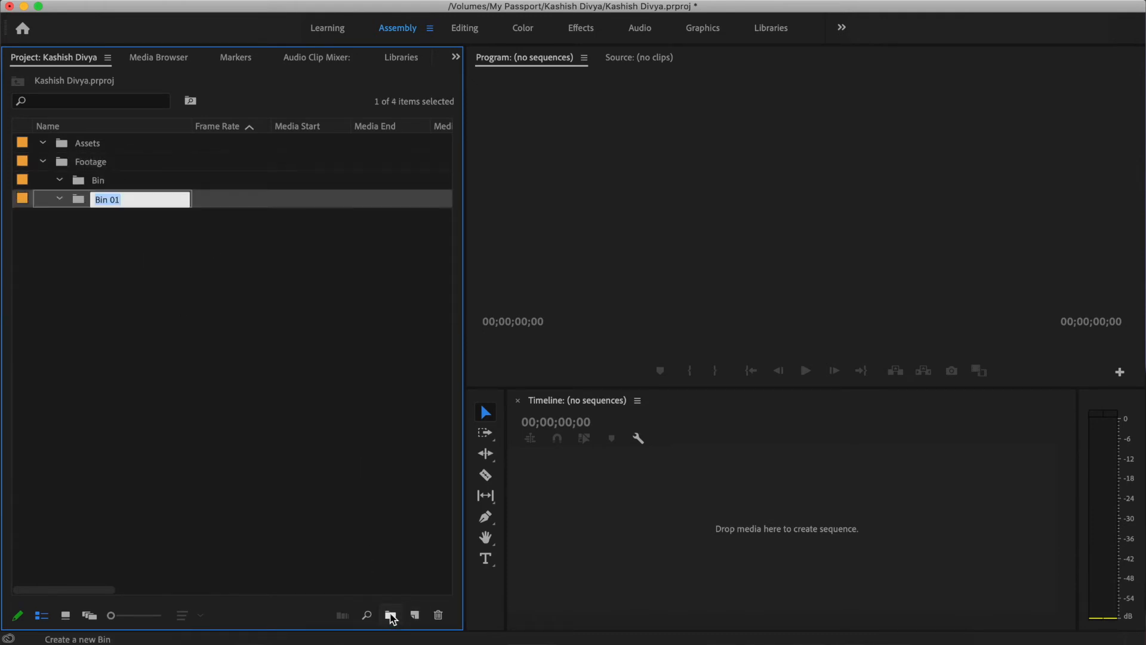
left_click(76, 169)
left_click(391, 615)
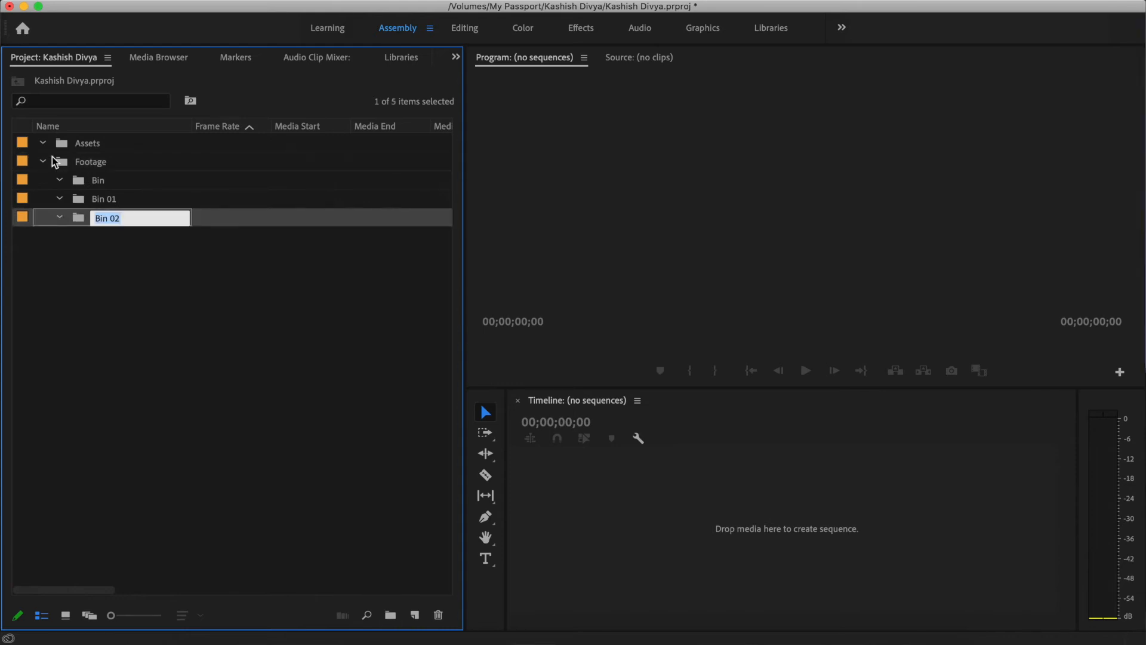
- Rename the three bins inside Footage as Day 1, Day 2 and Day 3
left_click(96, 181)
left_click(96, 181)
type("Day")
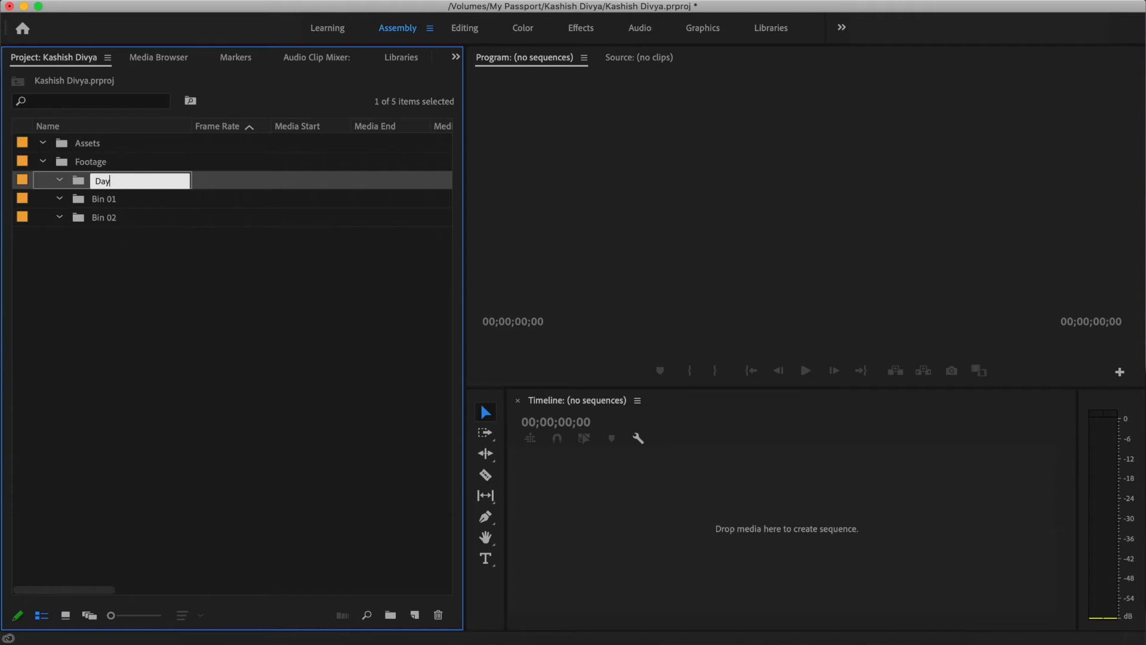
type(" 1")
key("Tab")
type("Day 2")
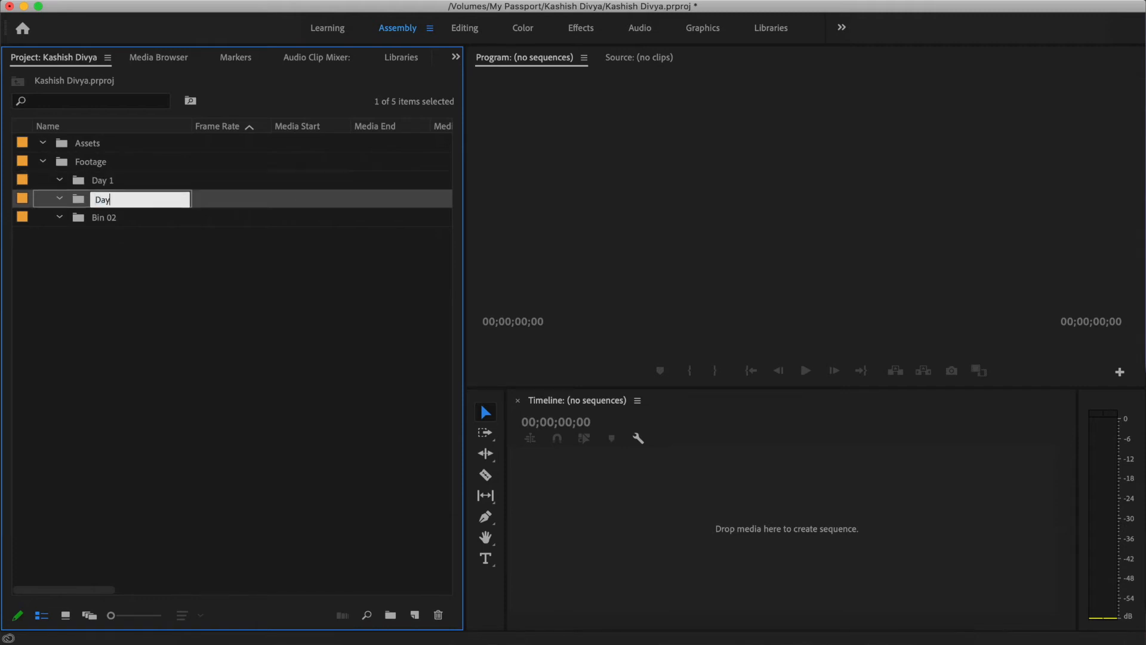
key("Tab")
type("Day ")
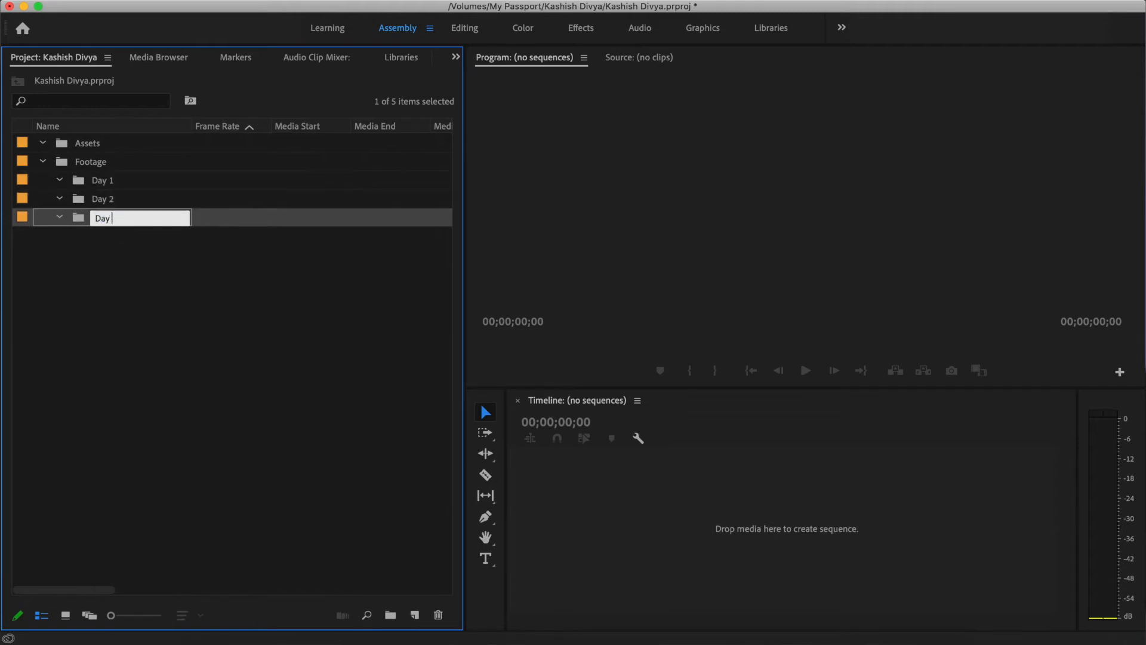
type("3")
key("Tab")
- Add two new bins inside the Day 1 bin
left_click(98, 182)
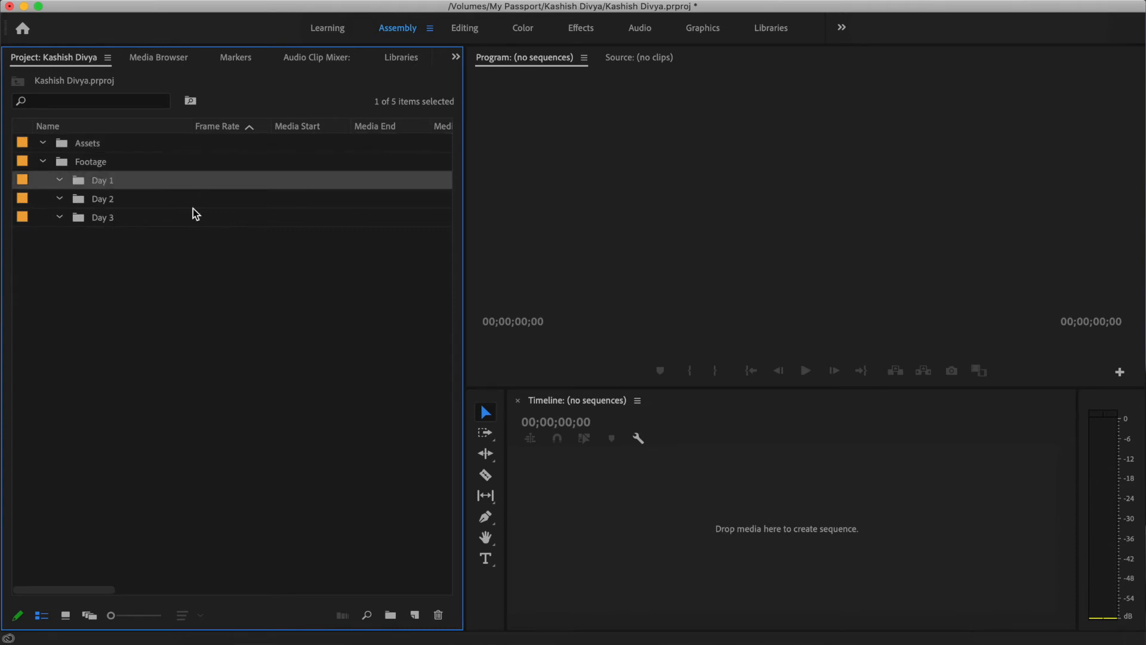
left_click(146, 183)
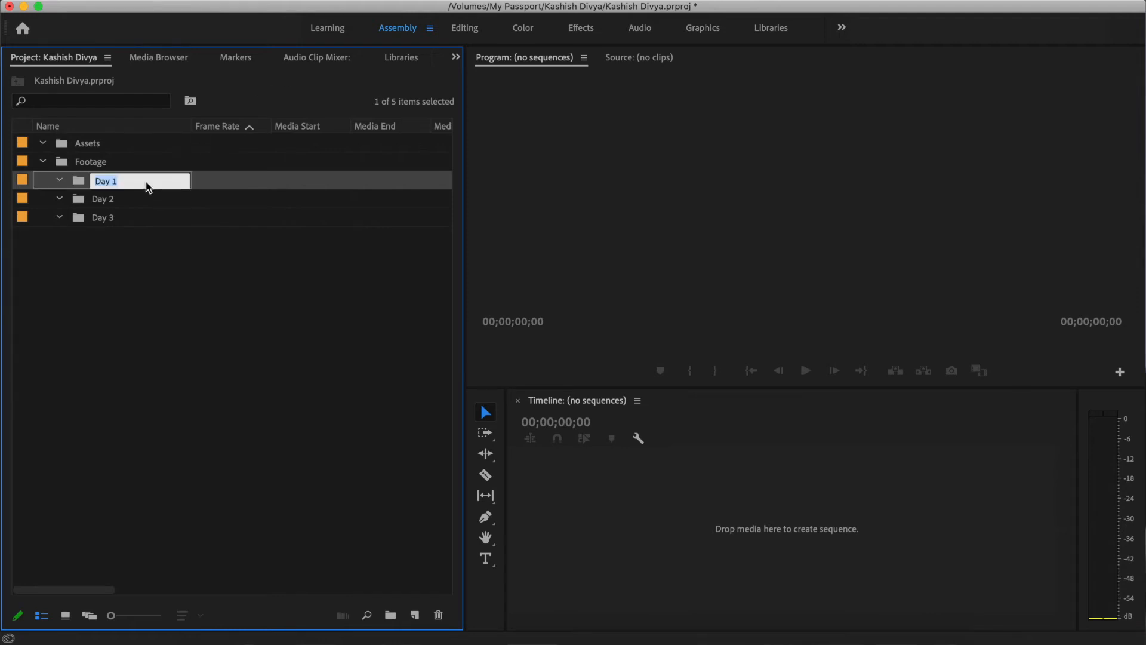
left_click(230, 181)
left_click(391, 615)
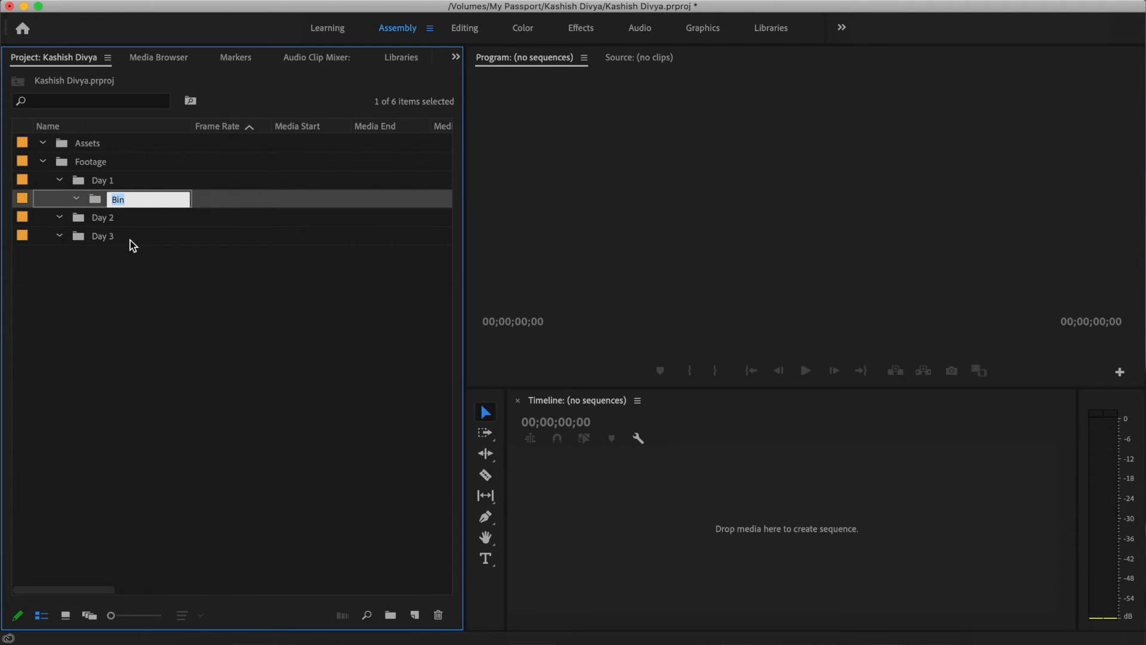
left_click(128, 182)
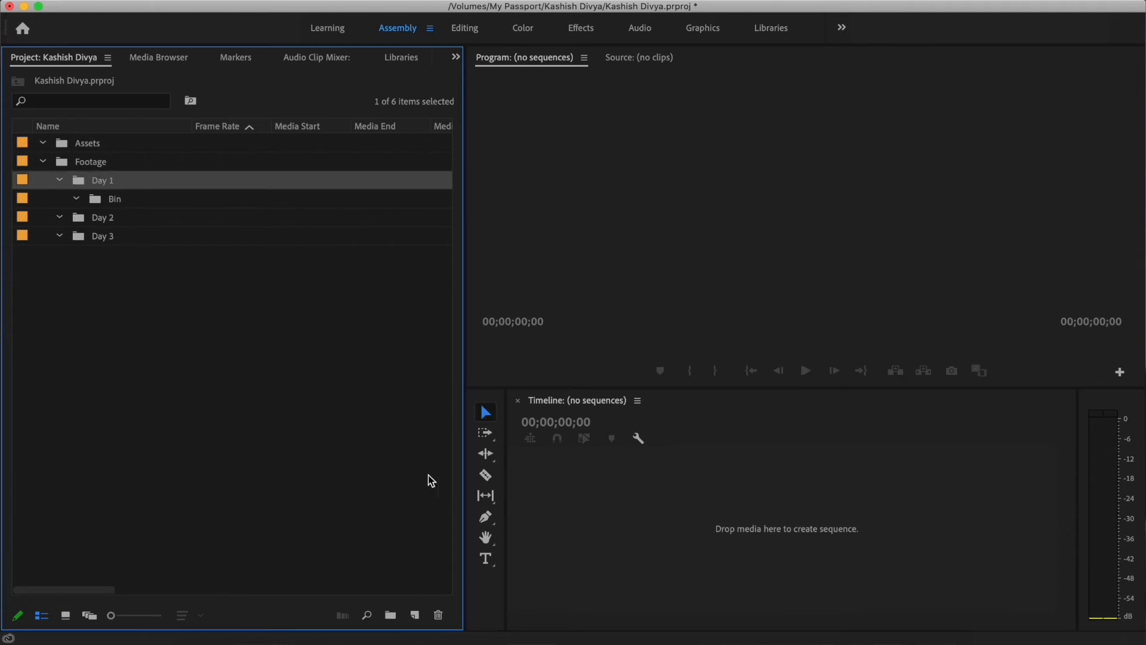
left_click(390, 614)
- Name the two bins inside Day 1 as Cine 1 and Cine 2
left_click(119, 194)
left_click(119, 193)
type("Cine 1")
key("Tab")
type("Cine 2")
key("Tab")
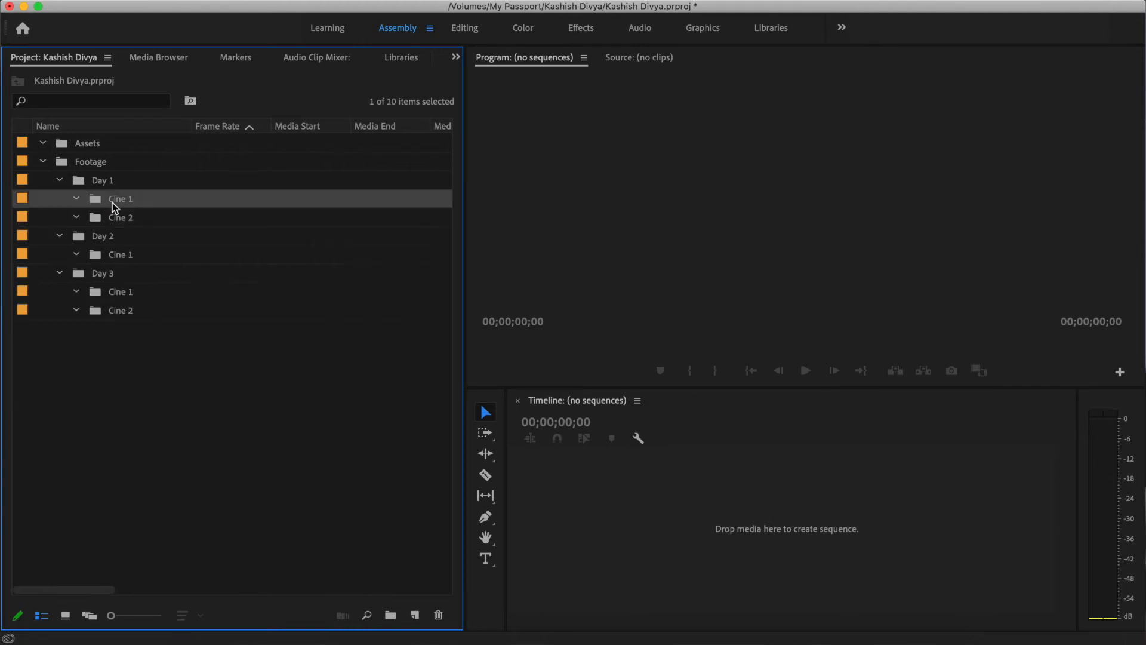
- Open Day 1's Cine 1 bin in its own window, and in Finder open the CLIP folder of the 23 Feb Shagan Cine 1 video footage
left_click(113, 202)
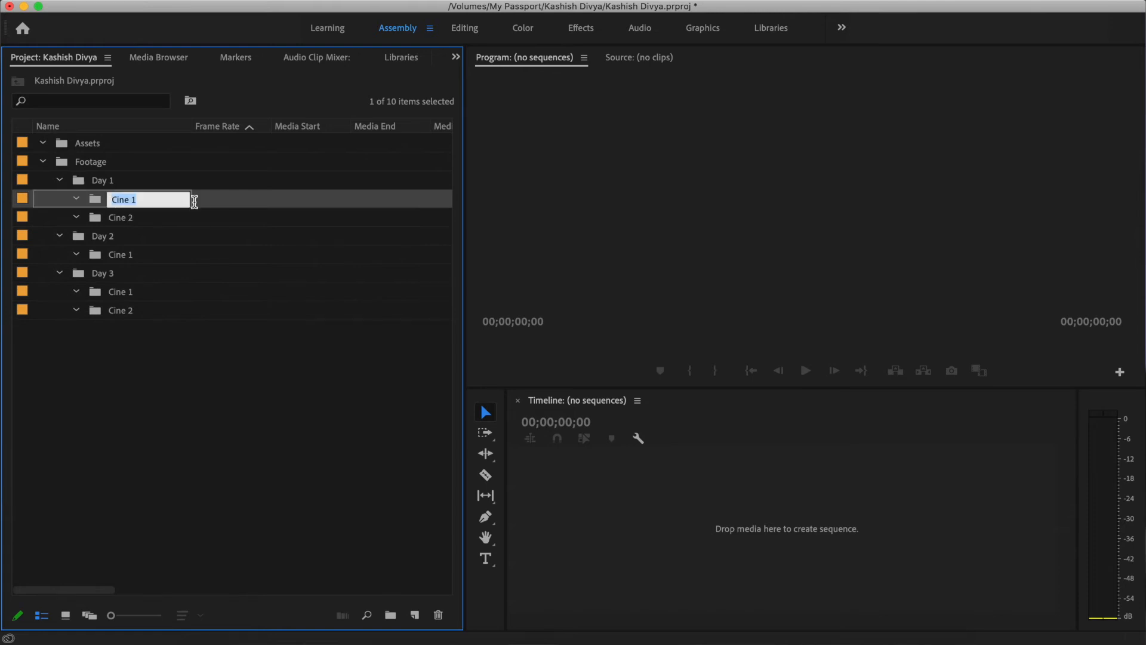
double_click(203, 201)
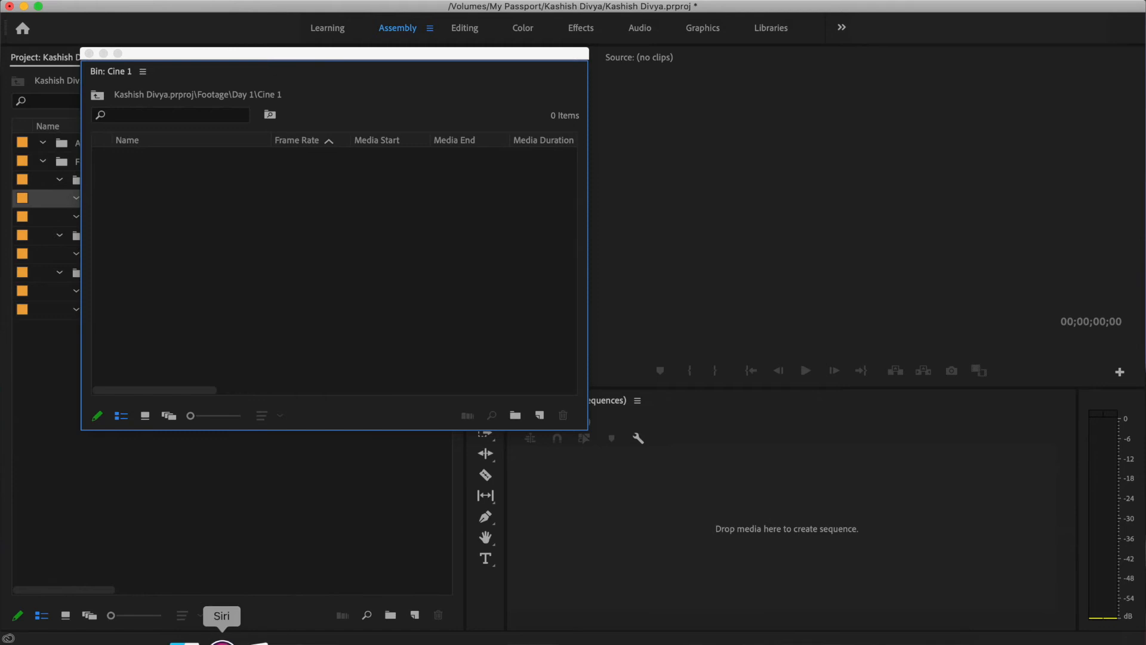
left_click(190, 640)
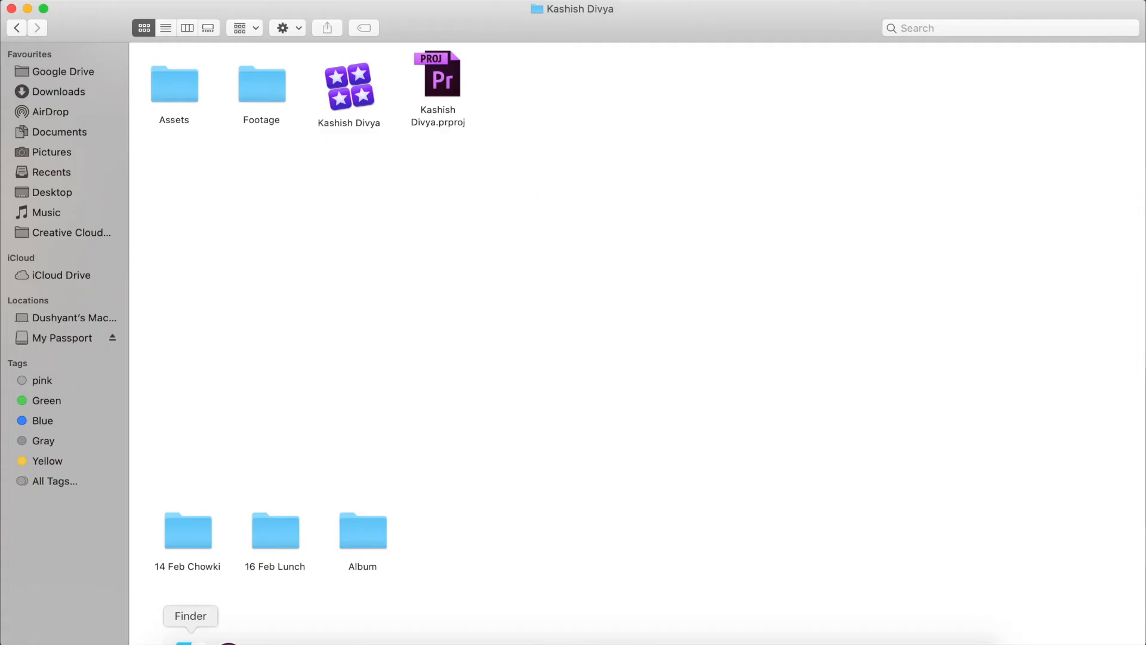
double_click(263, 97)
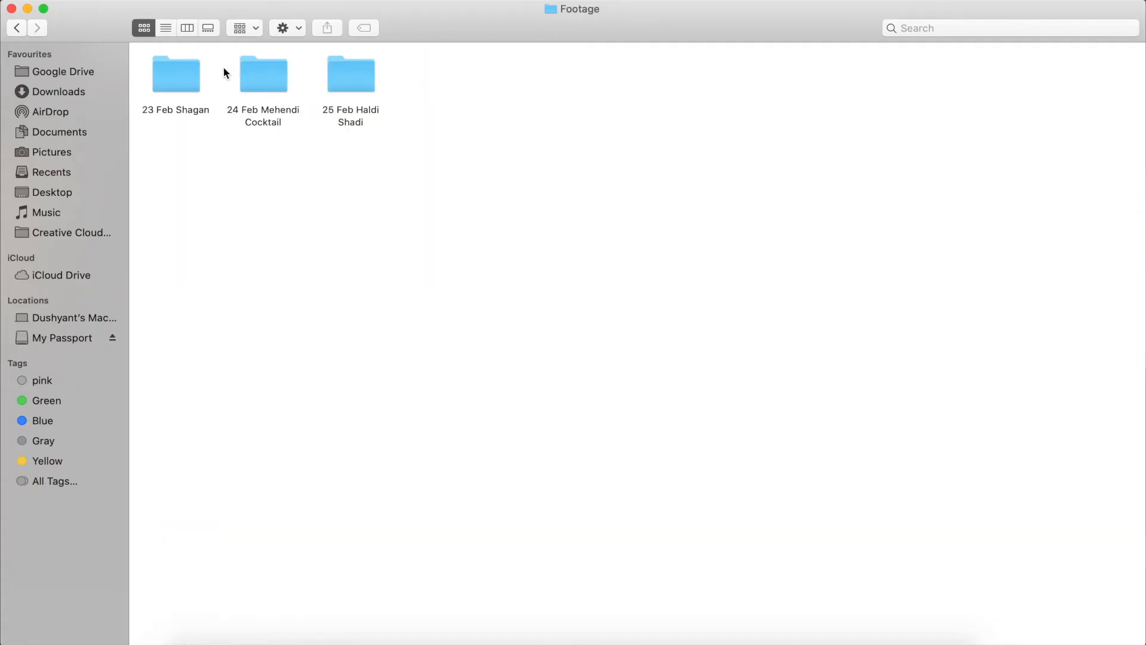
double_click(170, 77)
double_click(262, 75)
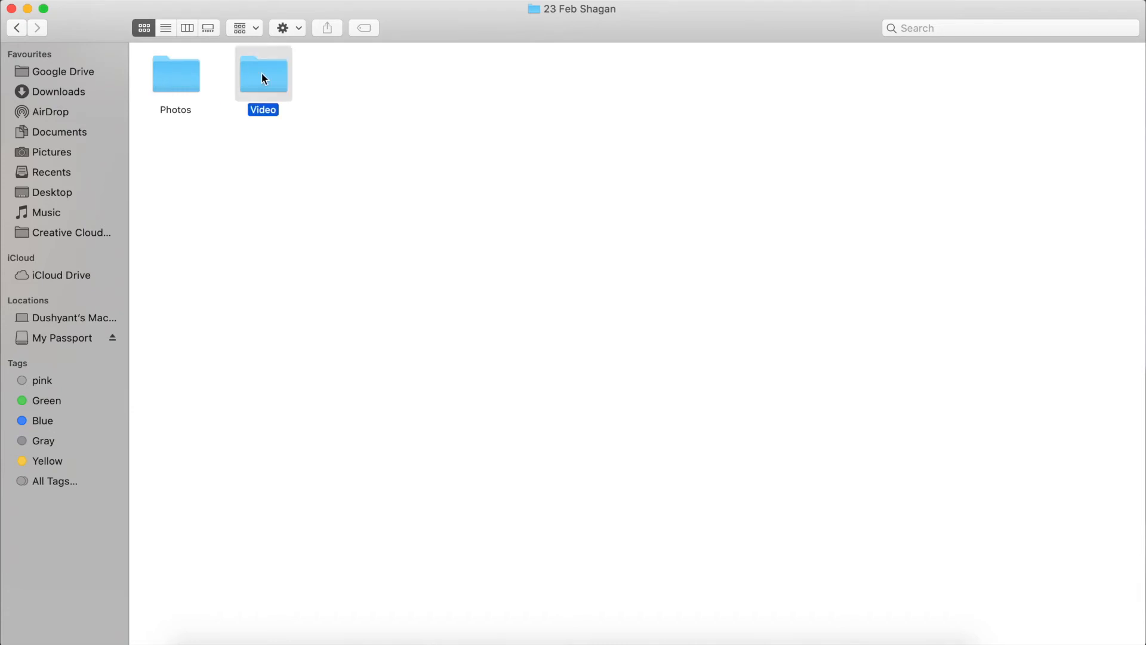
double_click(187, 75)
double_click(240, 77)
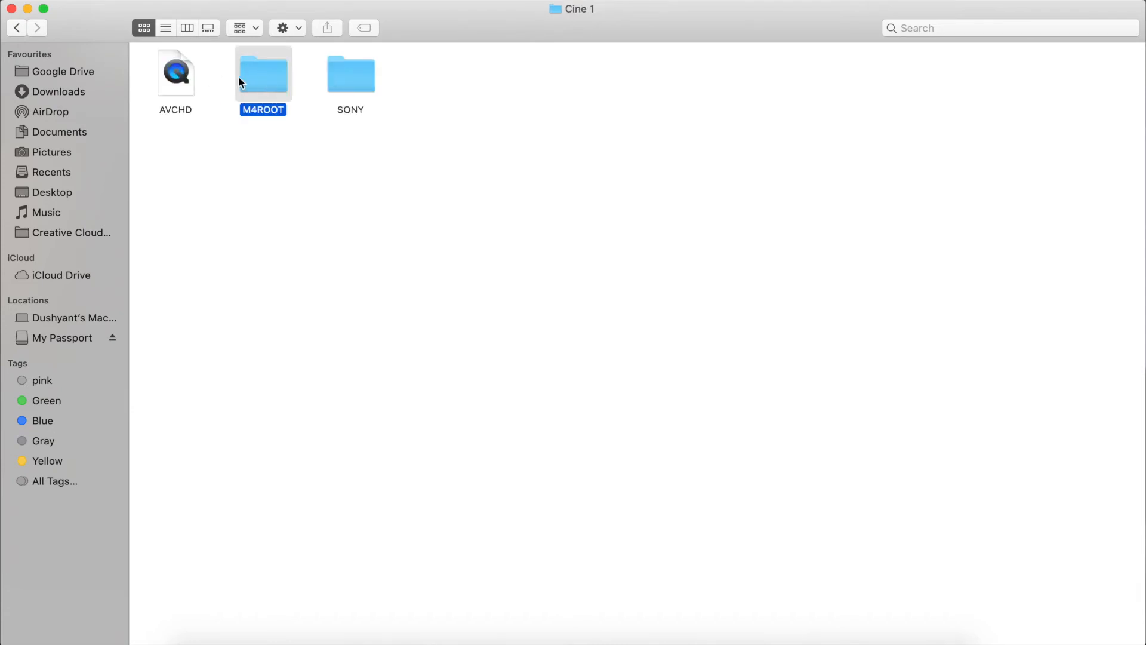
double_click(178, 83)
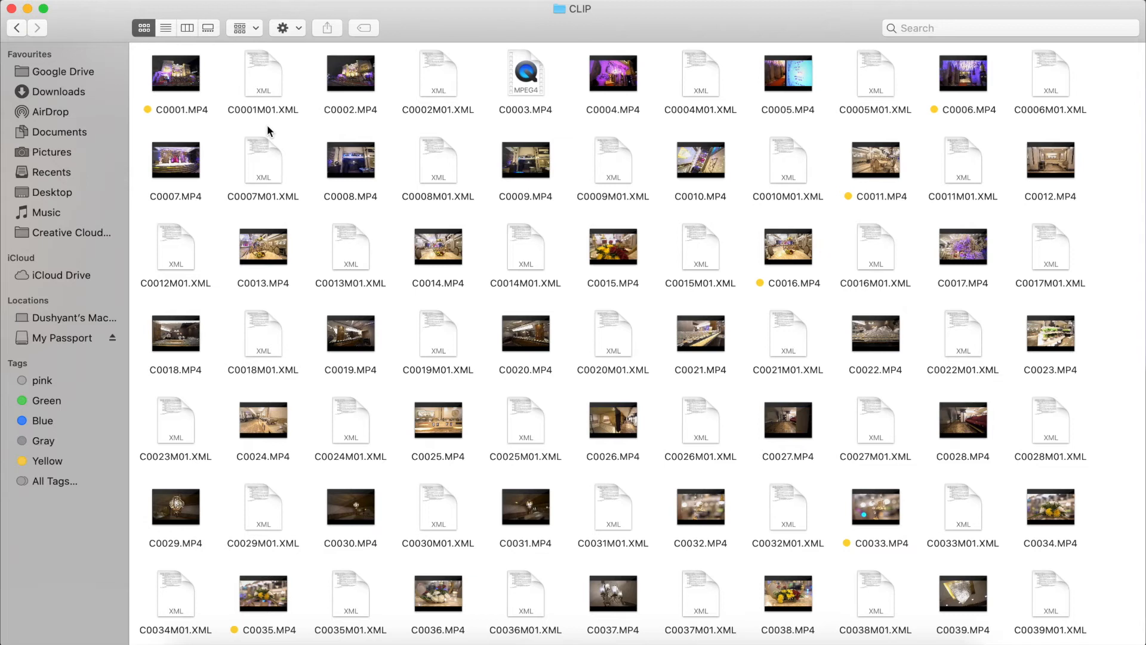
- Turn on grouping in the CLIP folder and group its files by tags
right_click(218, 126)
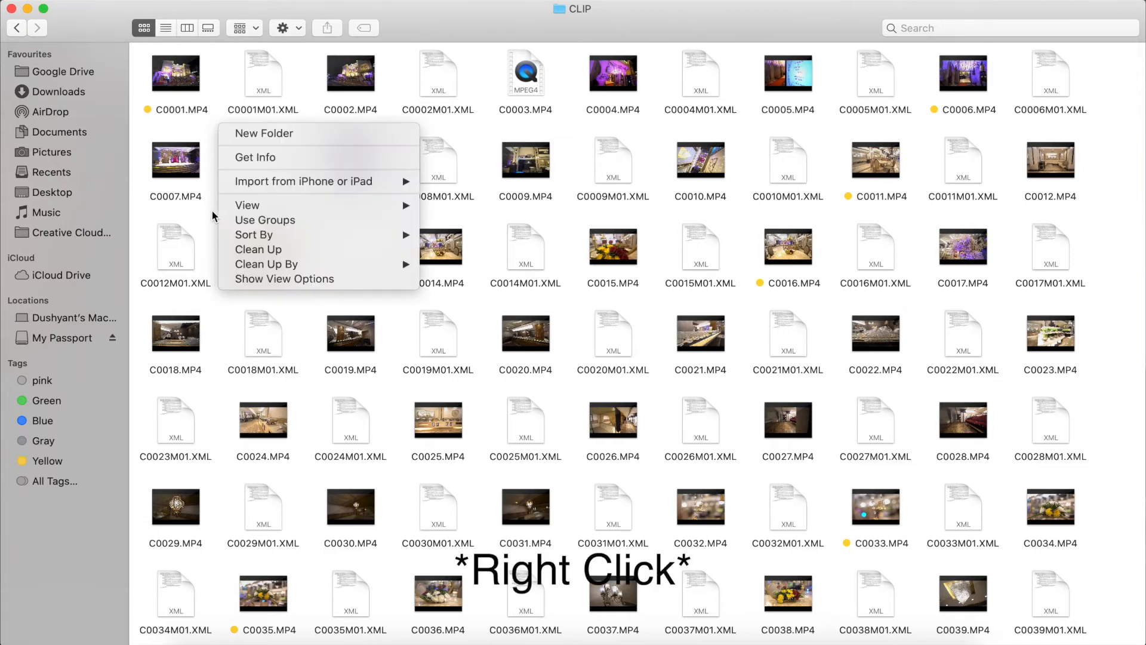
left_click(269, 220)
right_click(222, 147)
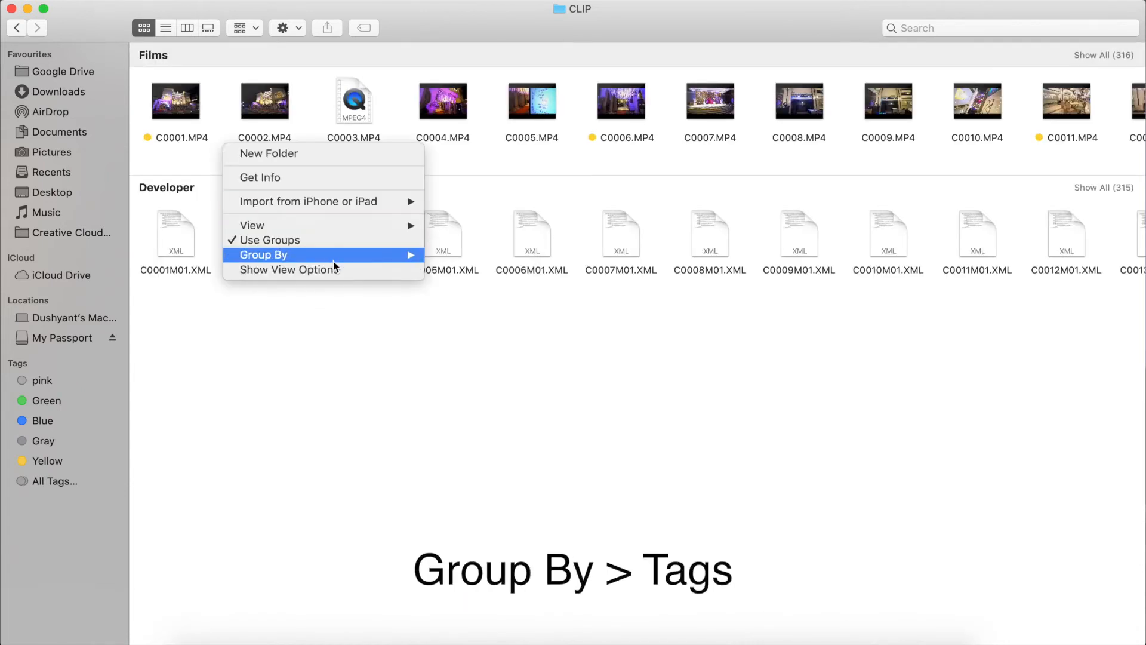
mouse_move(333, 256)
left_click(492, 374)
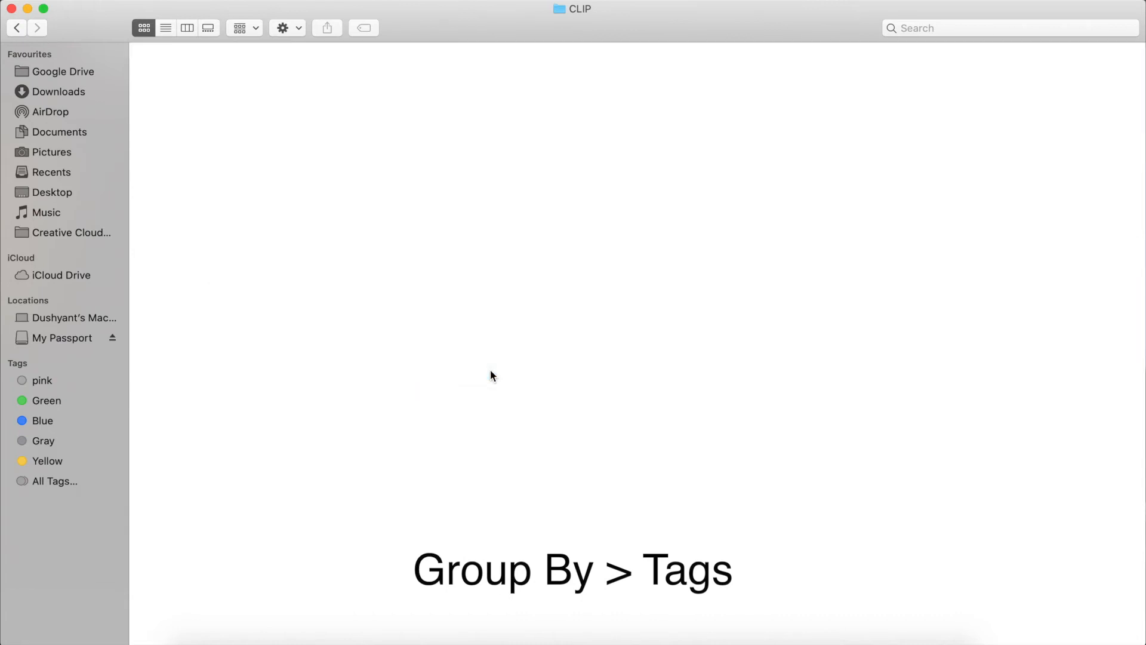
- Show all blue-tagged clips, import them into Day 1's Cine 1 bin, and select clip C0088.MP4 there
left_click(1102, 53)
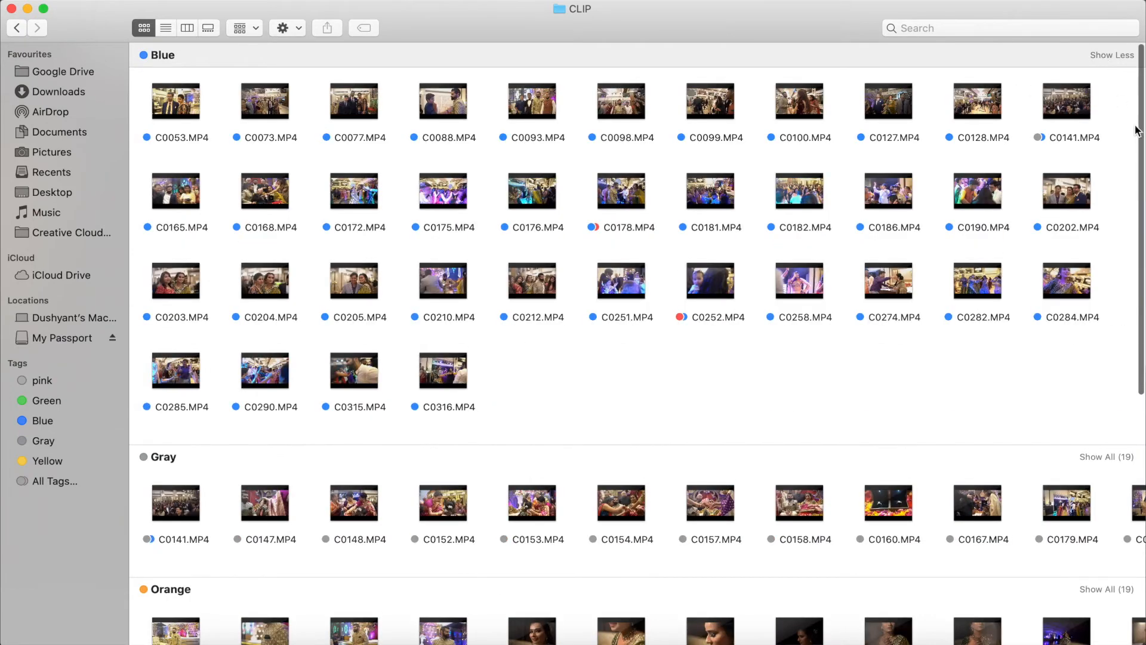
left_click_drag(1094, 112, 166, 405)
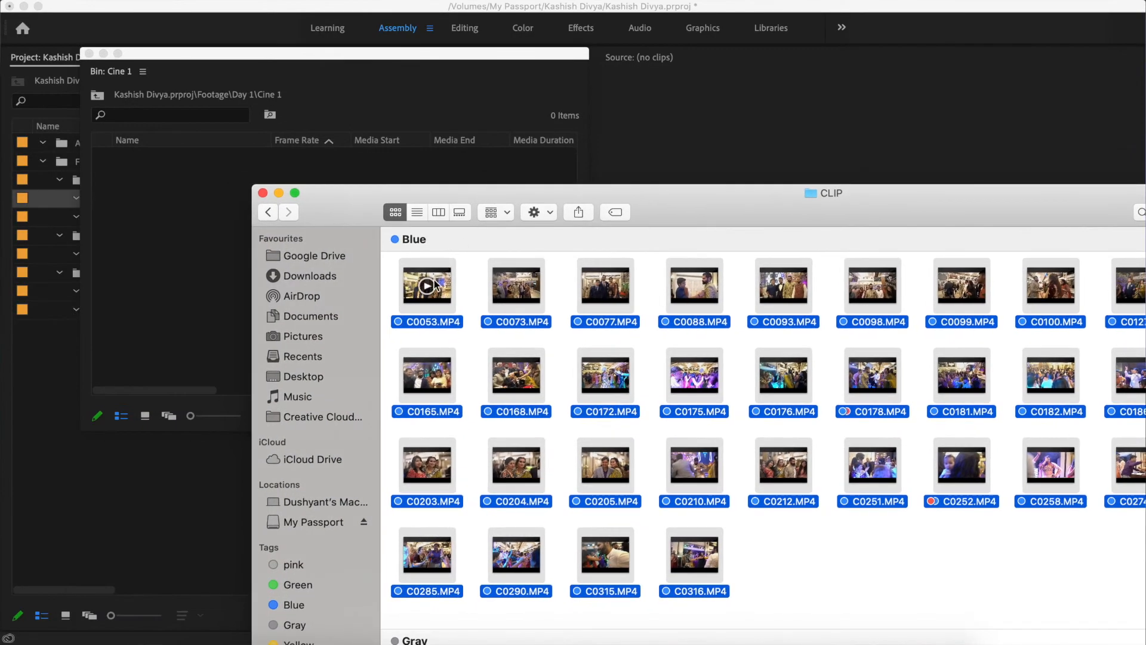
left_click_drag(182, 97, 159, 195)
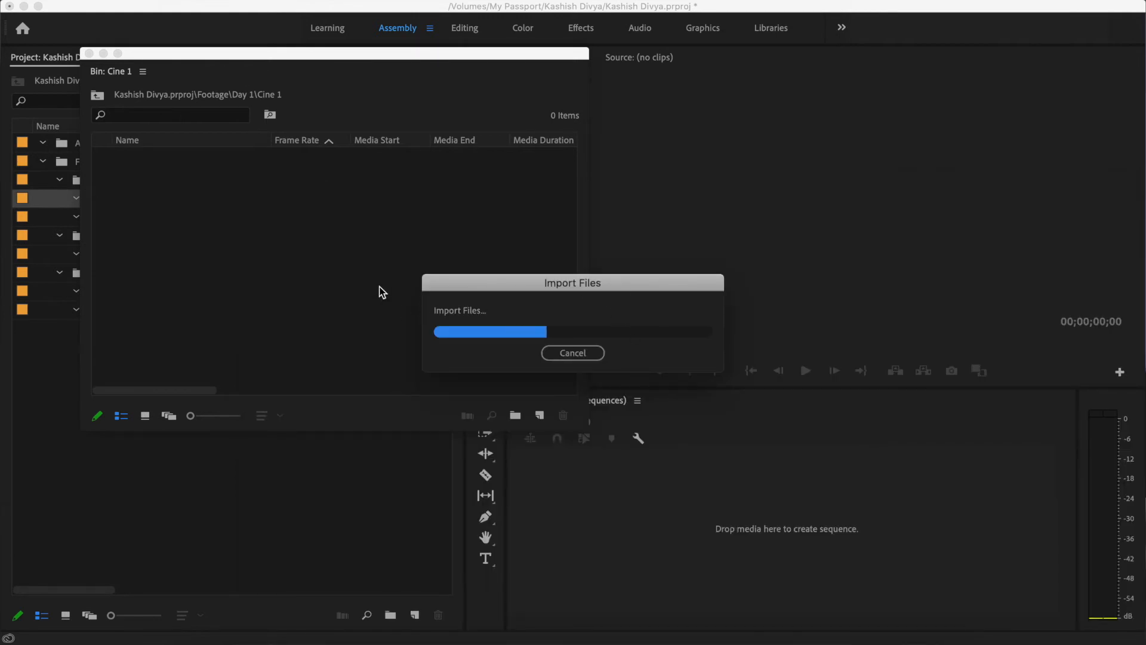
left_click(241, 206)
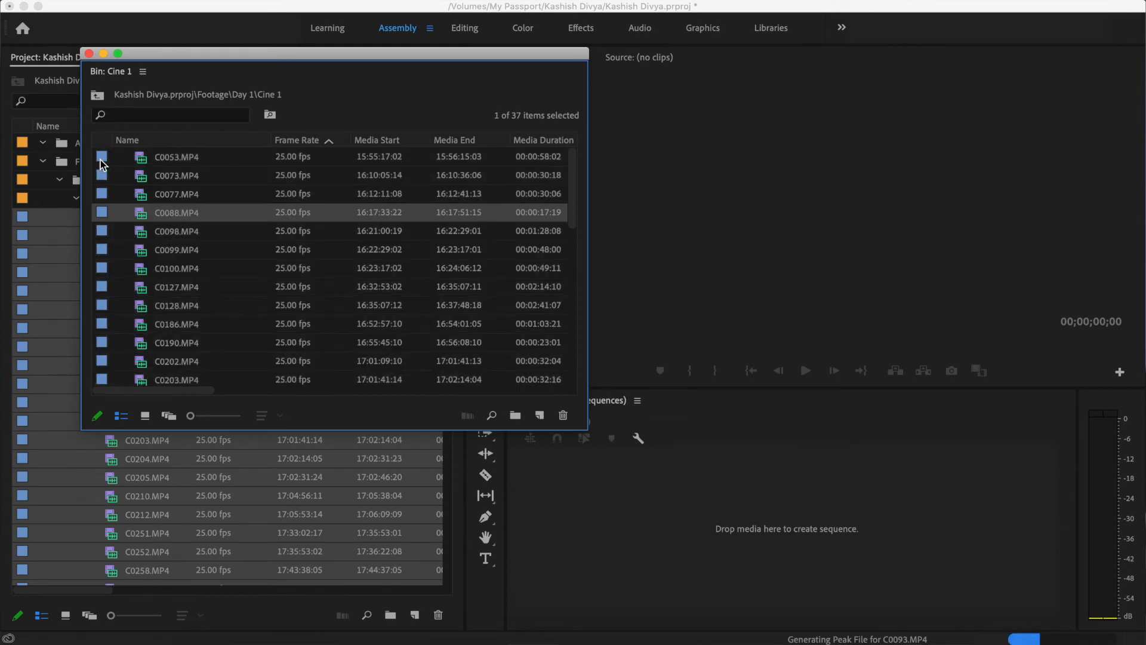
- Show all gray-tagged clips in Finder's CLIP folder and import them into Day 1's Cine 1 bin in Premiere Pro
scroll(125, 224, "down", 8)
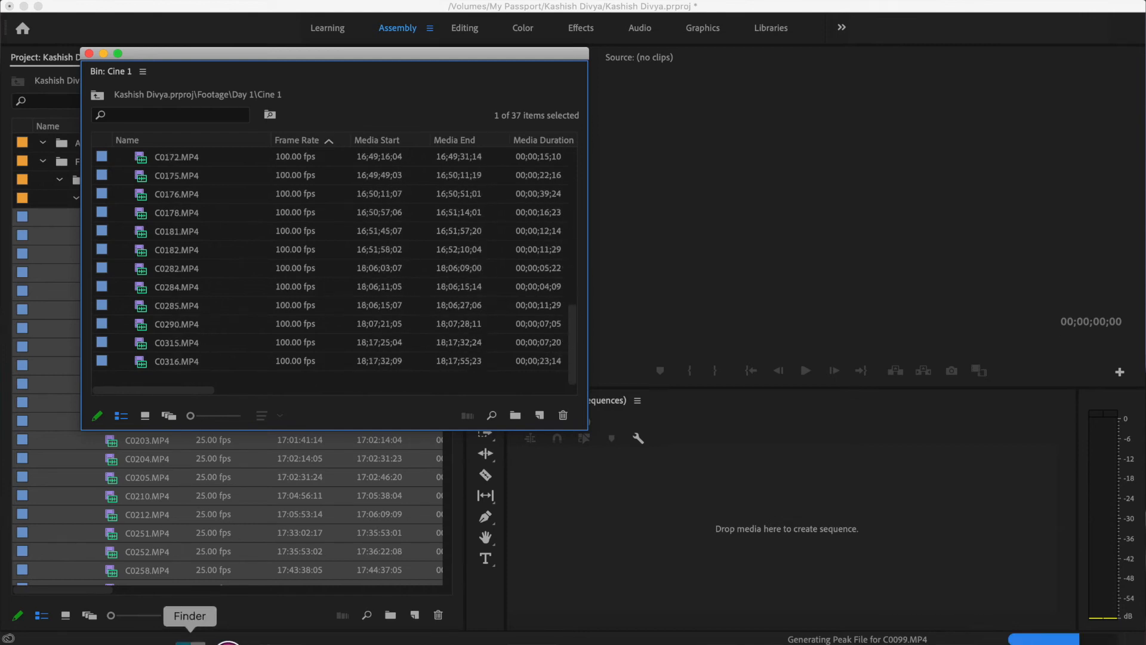
left_click(189, 638)
scroll(455, 340, "down", 4)
left_click_drag(600, 187, 523, 120)
scroll(633, 336, "down", 4)
left_click_drag(720, 117, 570, 50)
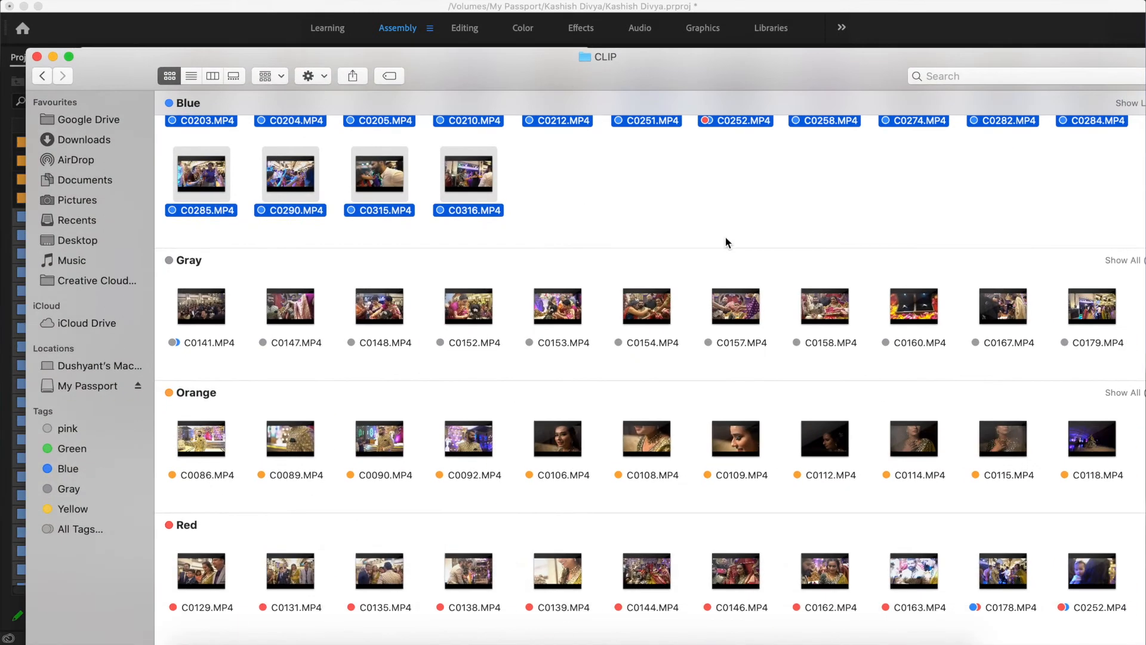
left_click(1112, 263)
left_click_drag(1137, 325, 197, 381)
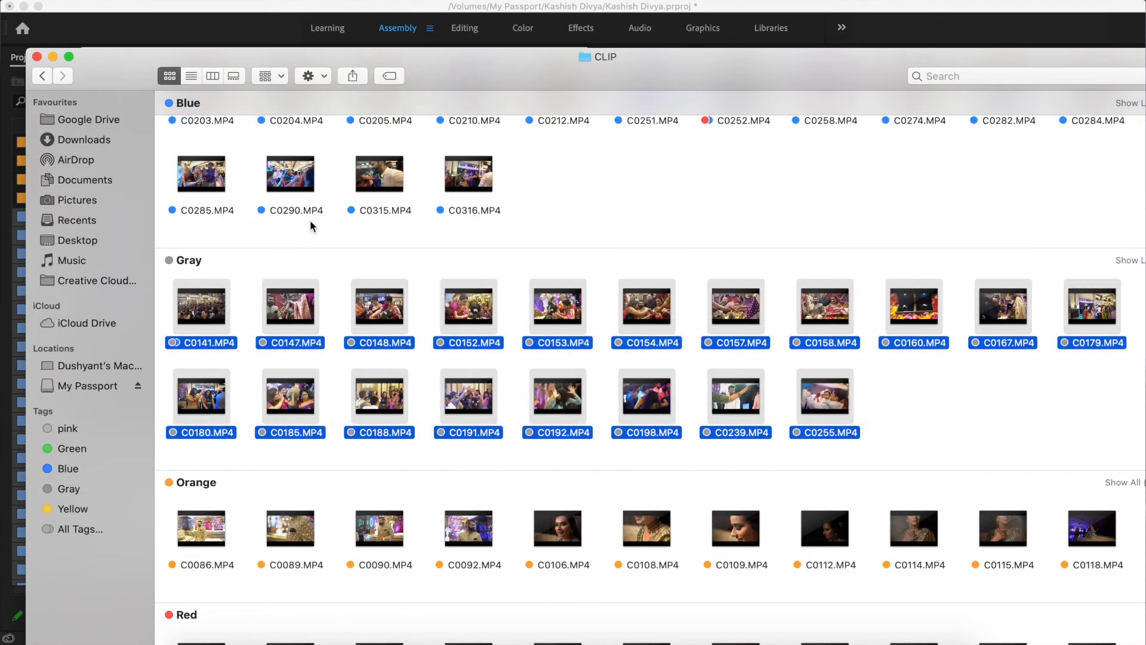
left_click_drag(336, 70, 754, 169)
left_click_drag(643, 382, 263, 295)
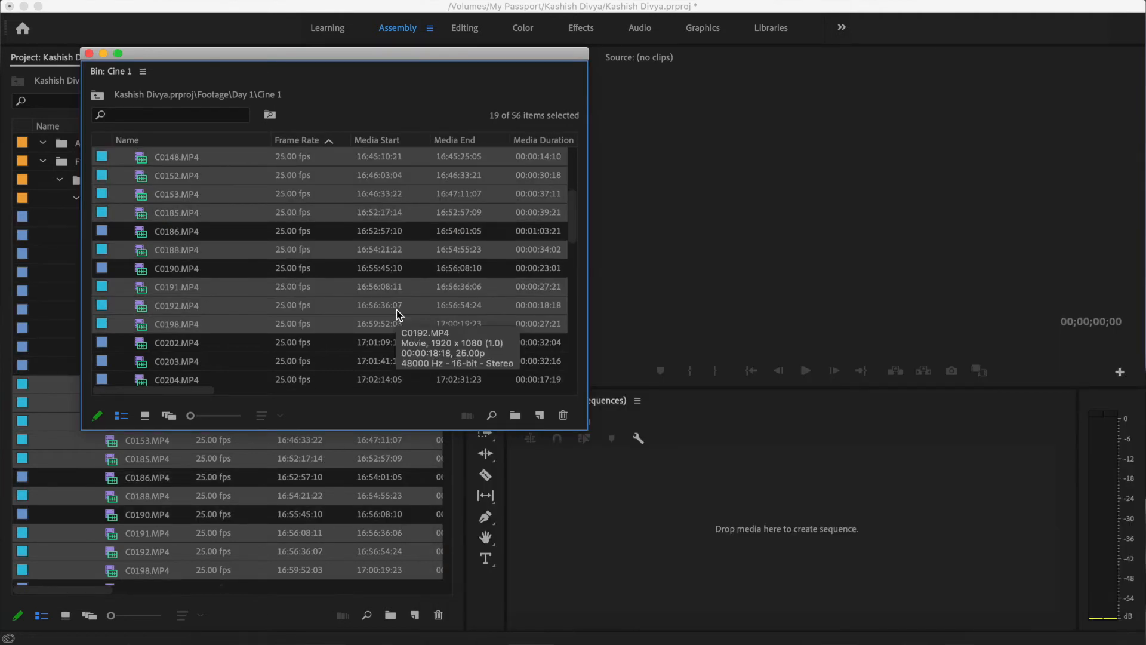
- Assign the Purple label to the imported gray-tagged clips in the Cine 1 bin
right_click(148, 198)
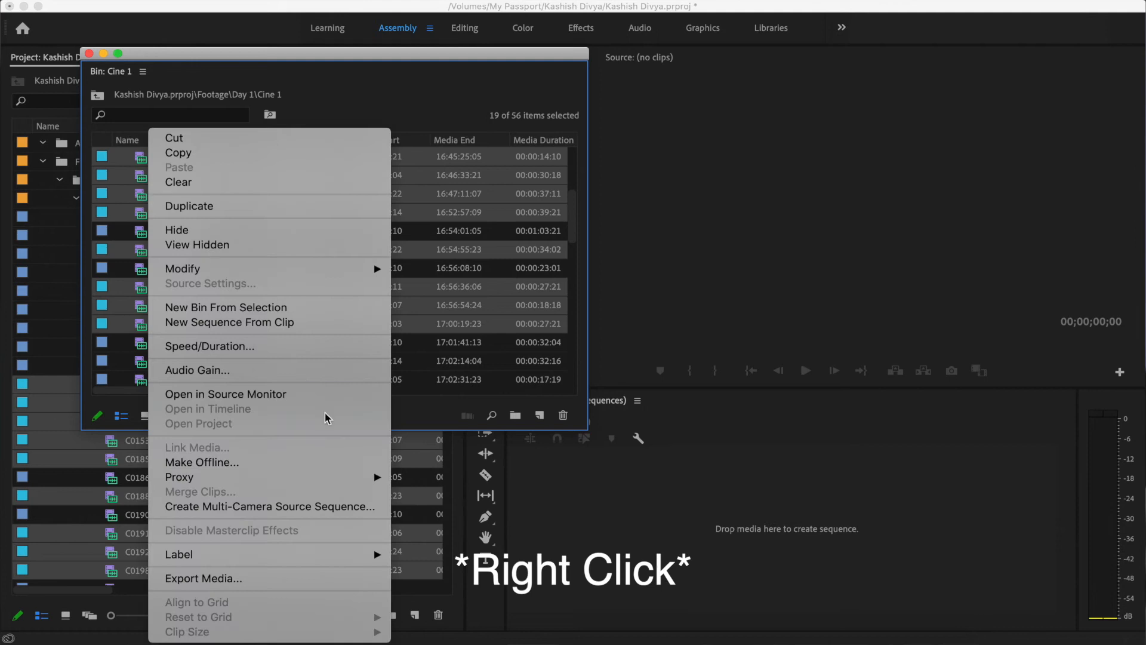
mouse_move(334, 554)
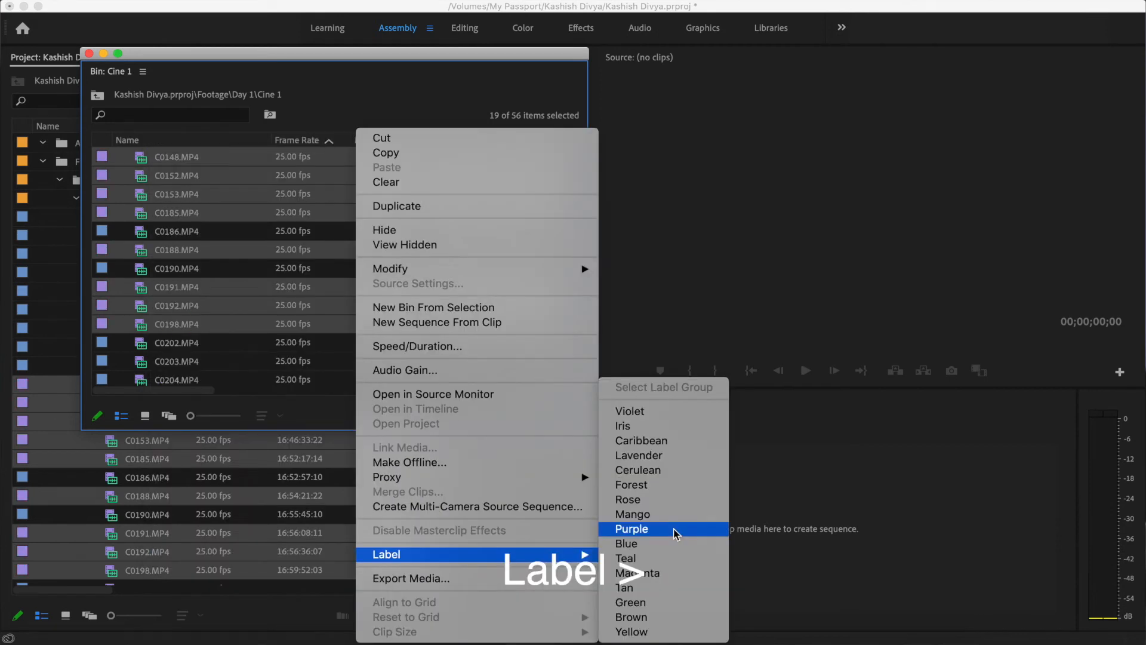
left_click(676, 533)
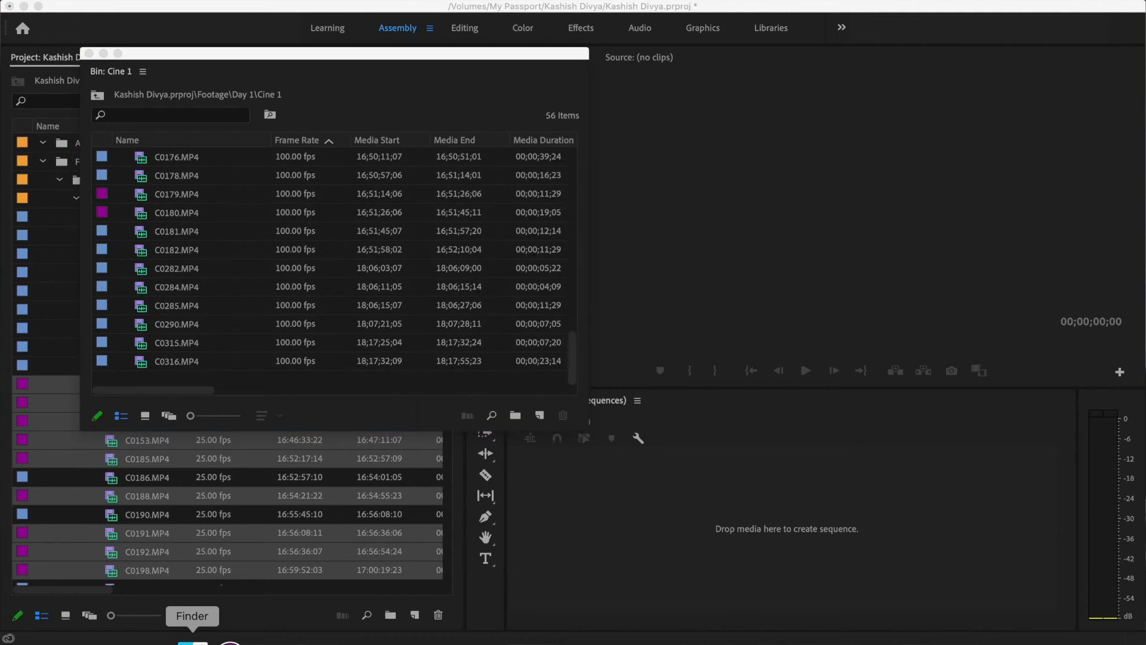
- Show all orange-tagged clips in Finder's CLIP folder and import them into Day 1's Cine 1 bin in Premiere Pro
left_click(193, 636)
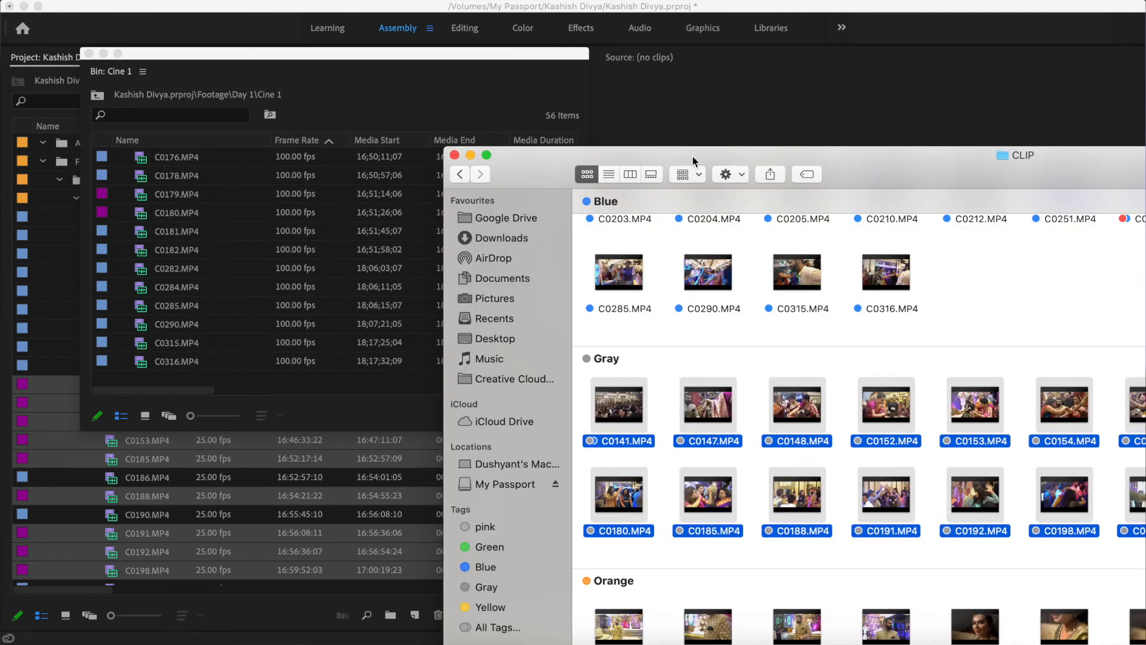
left_click_drag(692, 155, 548, 88)
left_click_drag(624, 87, 474, 75)
scroll(622, 294, "down", 2)
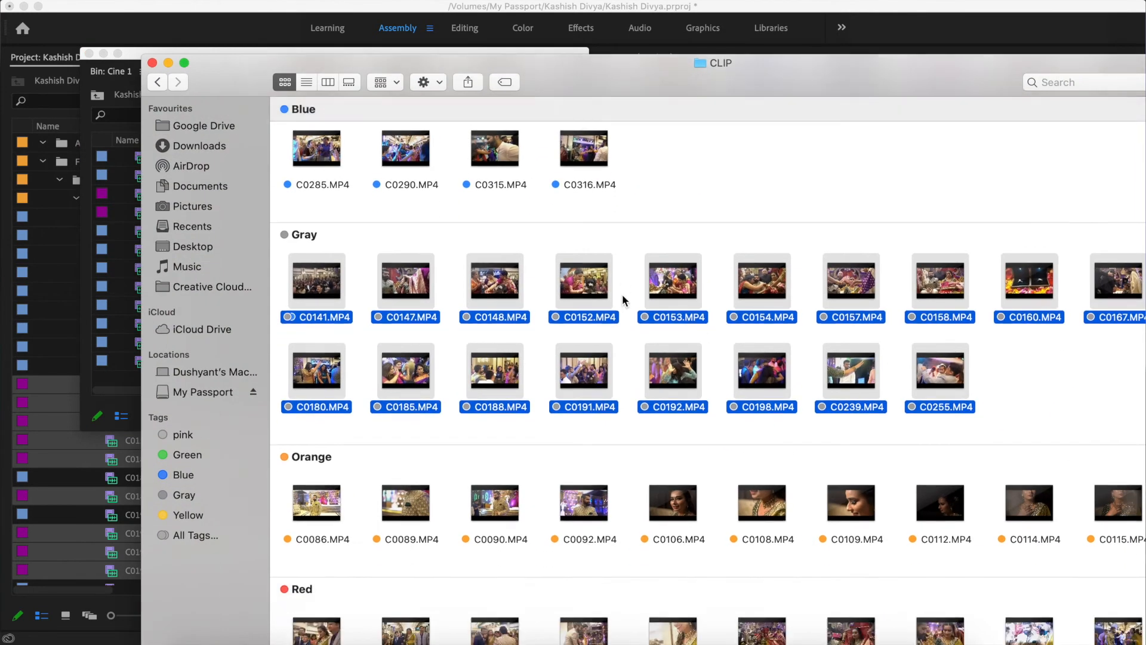
left_click_drag(736, 81, 549, 27)
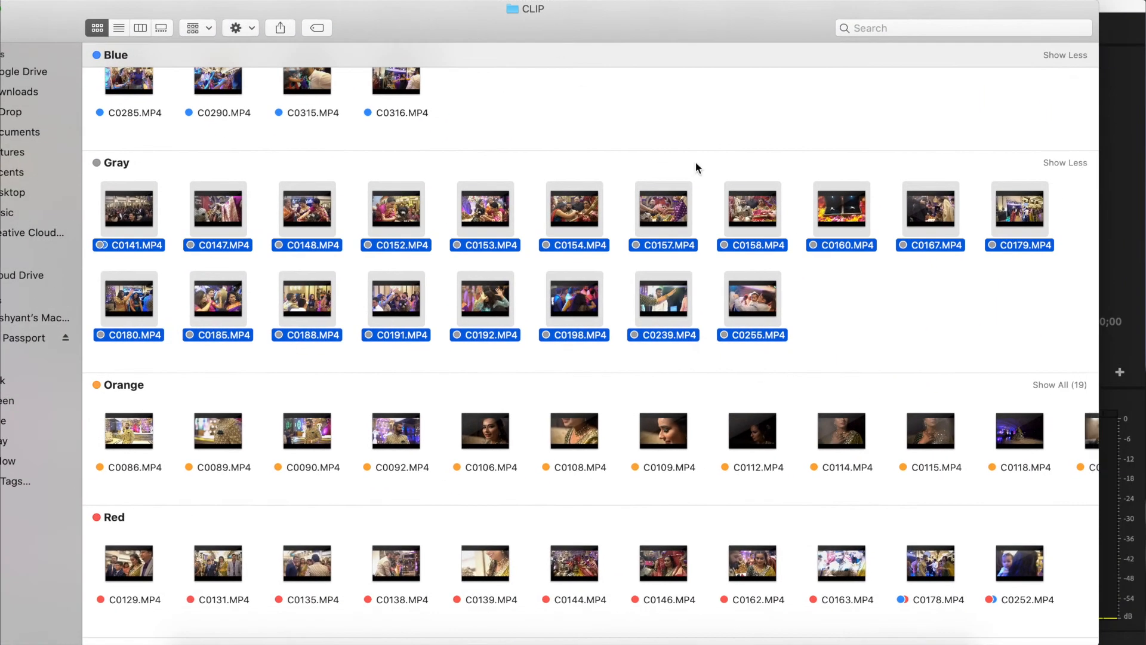
left_click(1089, 379)
scroll(985, 432, "down", 3)
left_click_drag(1049, 476, 3, 338)
left_click_drag(360, 20, 709, 113)
left_click_drag(475, 455, 185, 270)
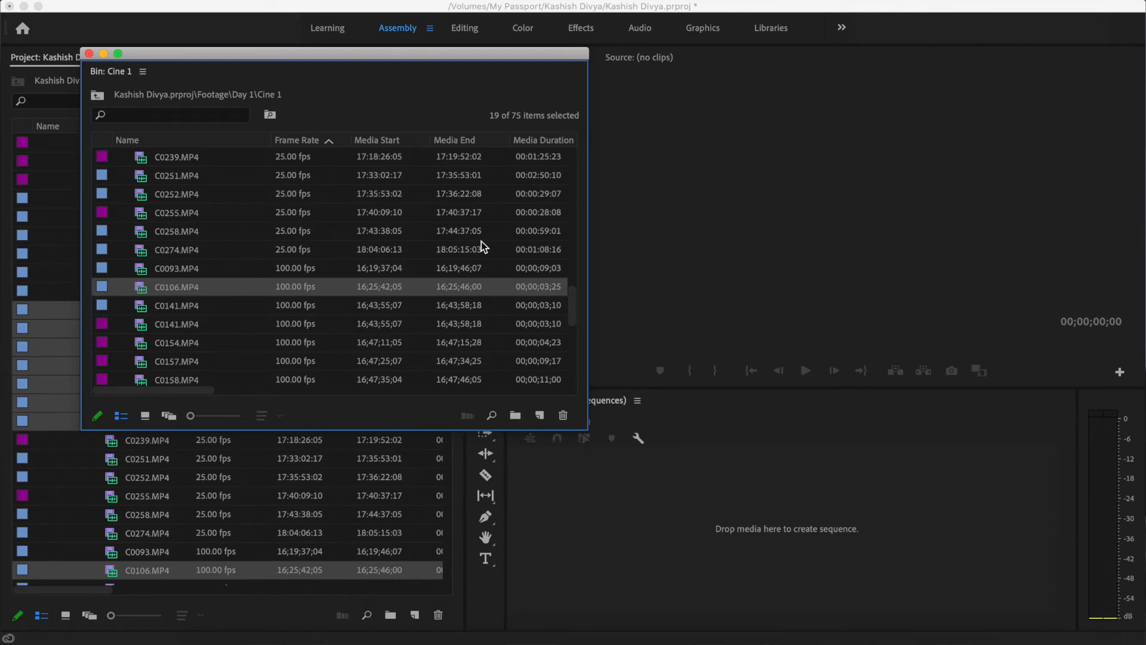
- Assign the Tan label to the imported orange-tagged clips in the Cine 1 bin
scroll(475, 273, "up", 10)
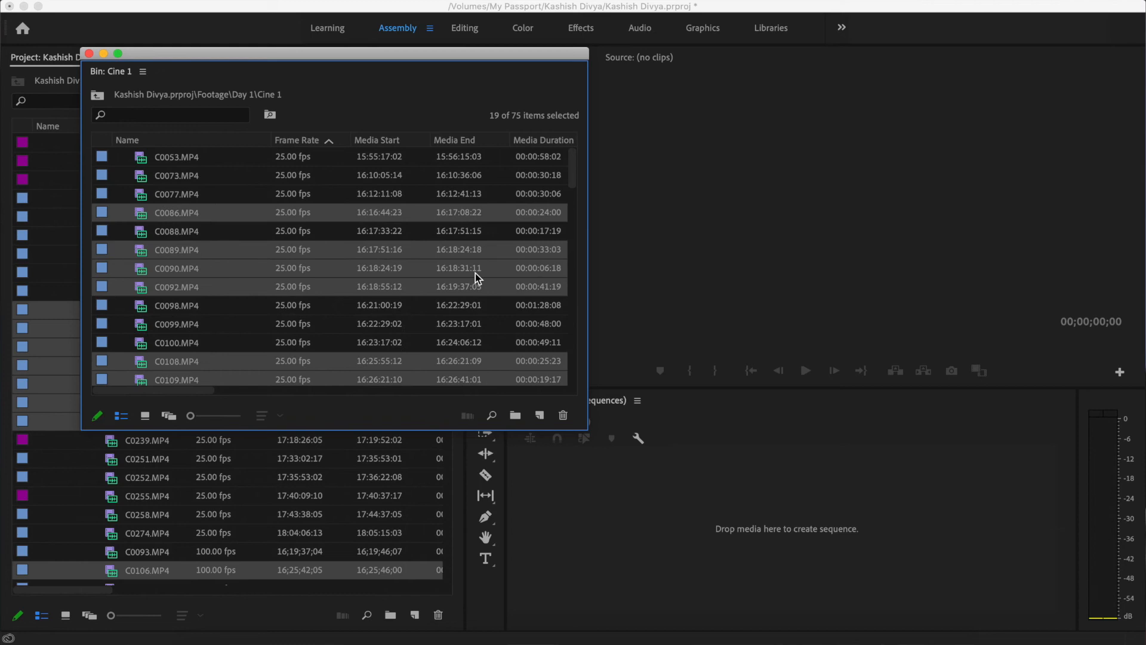
scroll(477, 276, "down", 2)
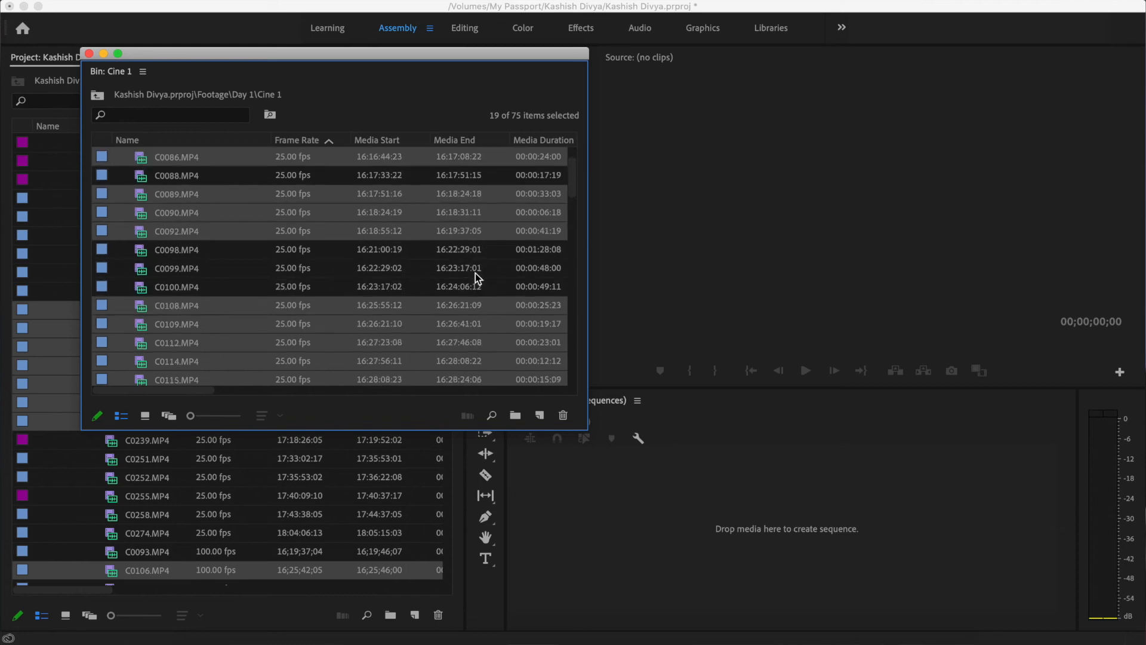
right_click(222, 229)
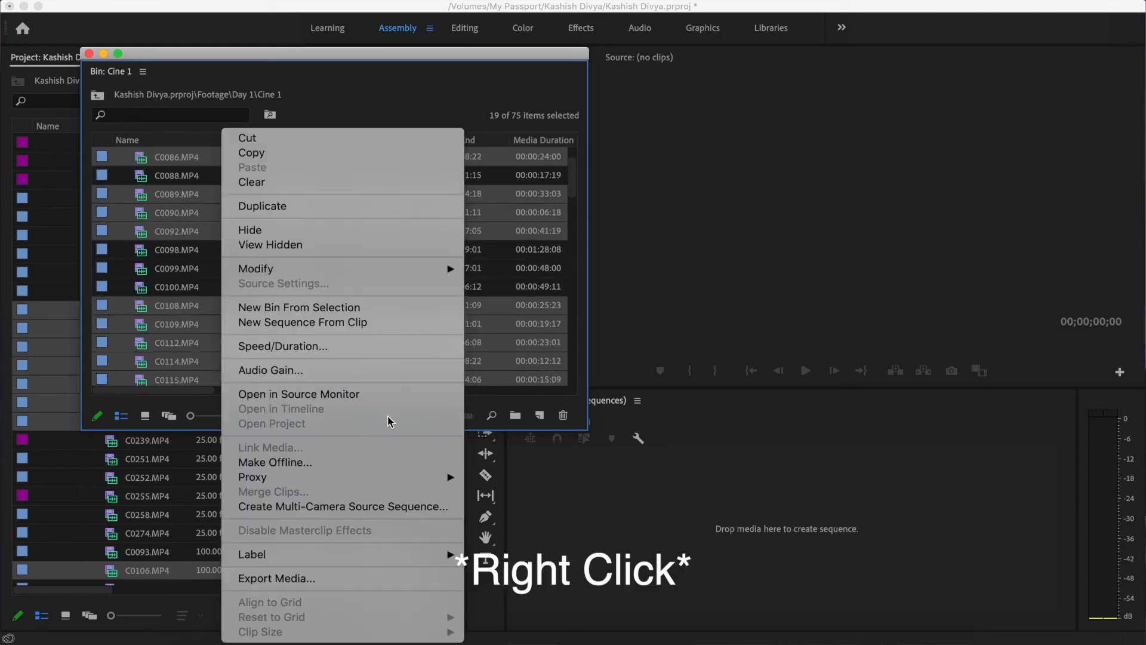
mouse_move(427, 557)
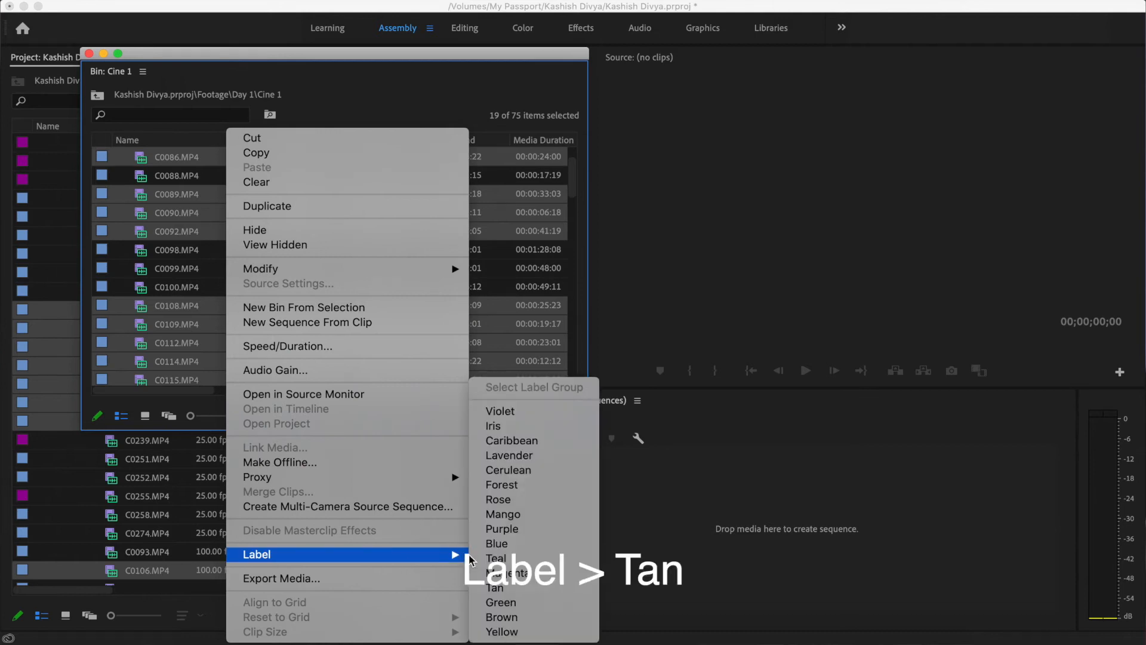
left_click(545, 586)
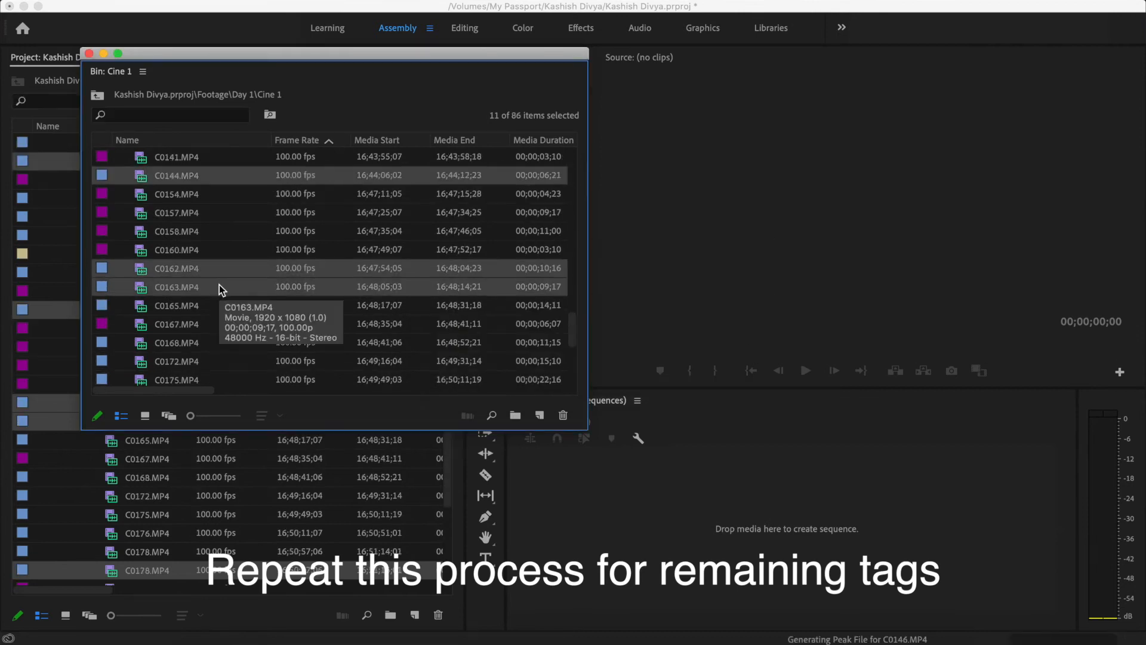
- Assign the Rose label to the selected red-tagged clips in the Cine 1 bin
right_click(220, 285)
mouse_move(239, 578)
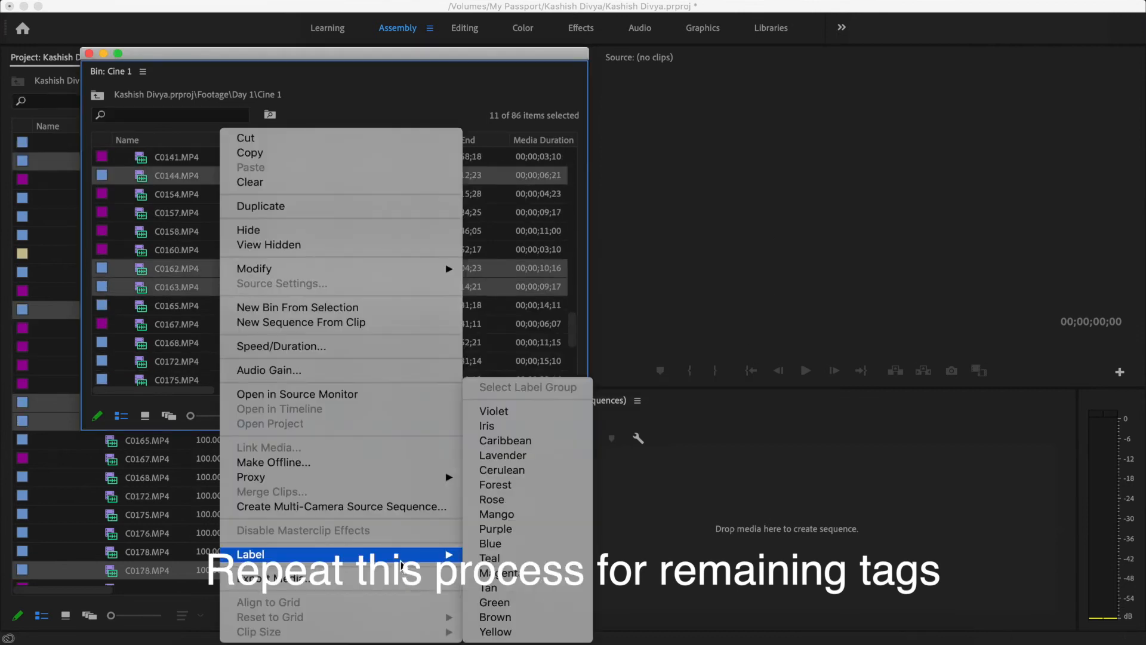
left_click(528, 513)
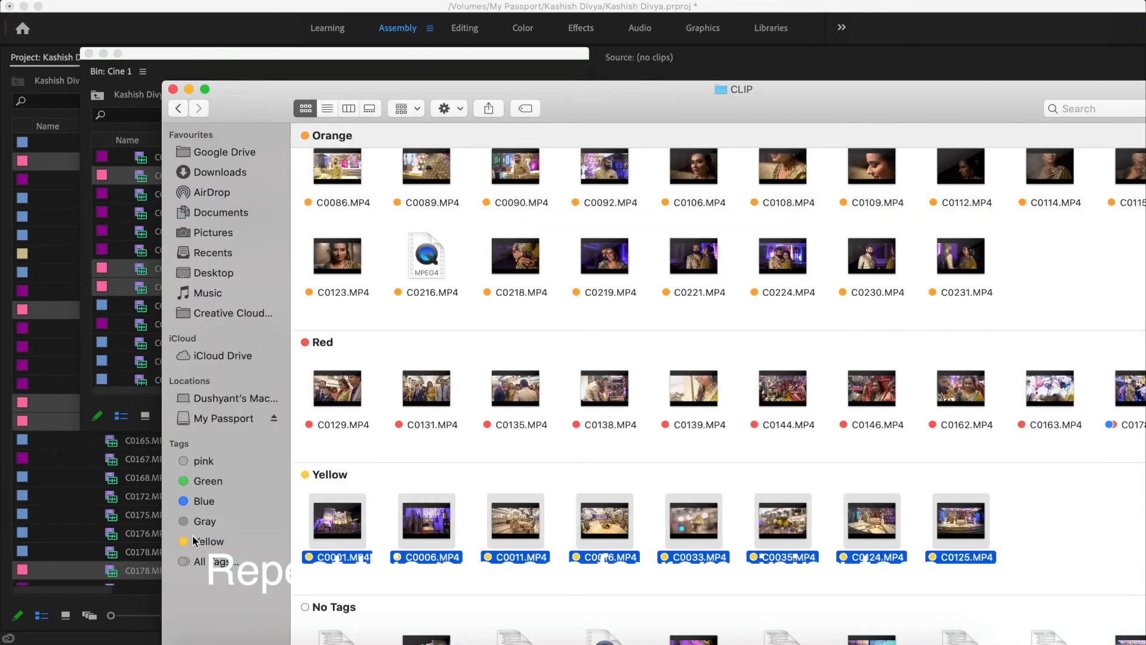
- Import the yellow-tagged clips from Finder's CLIP folder into the Cine 1 bin and assign them the Yellow label
left_click_drag(427, 520, 97, 320)
left_click(227, 84)
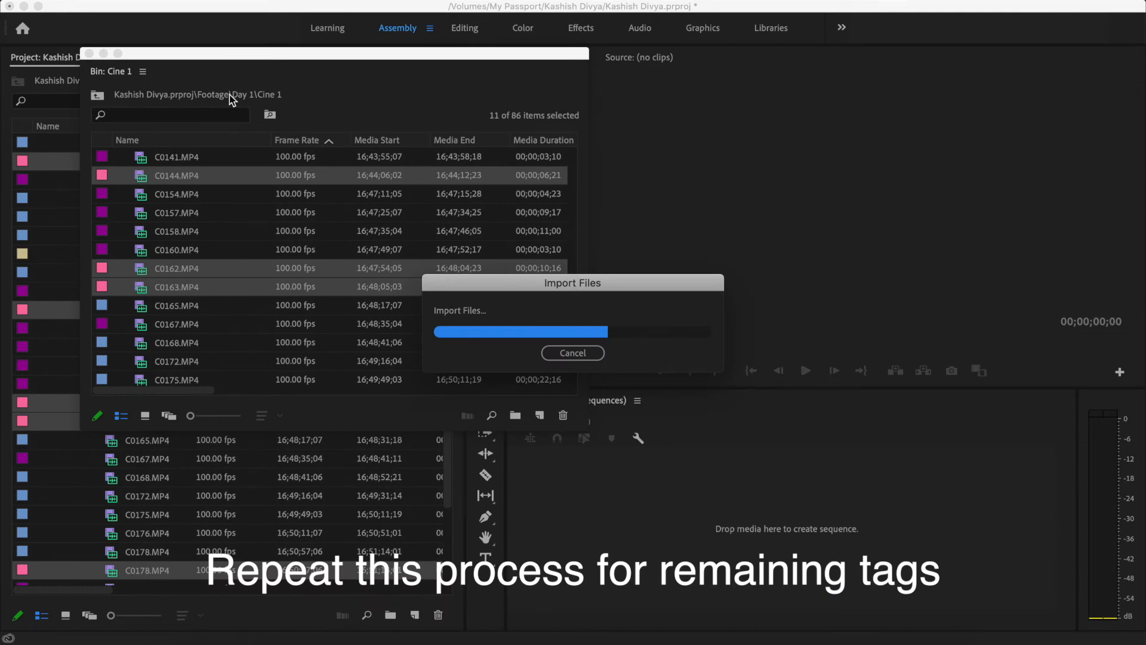
right_click(179, 156)
mouse_move(239, 553)
left_click(472, 632)
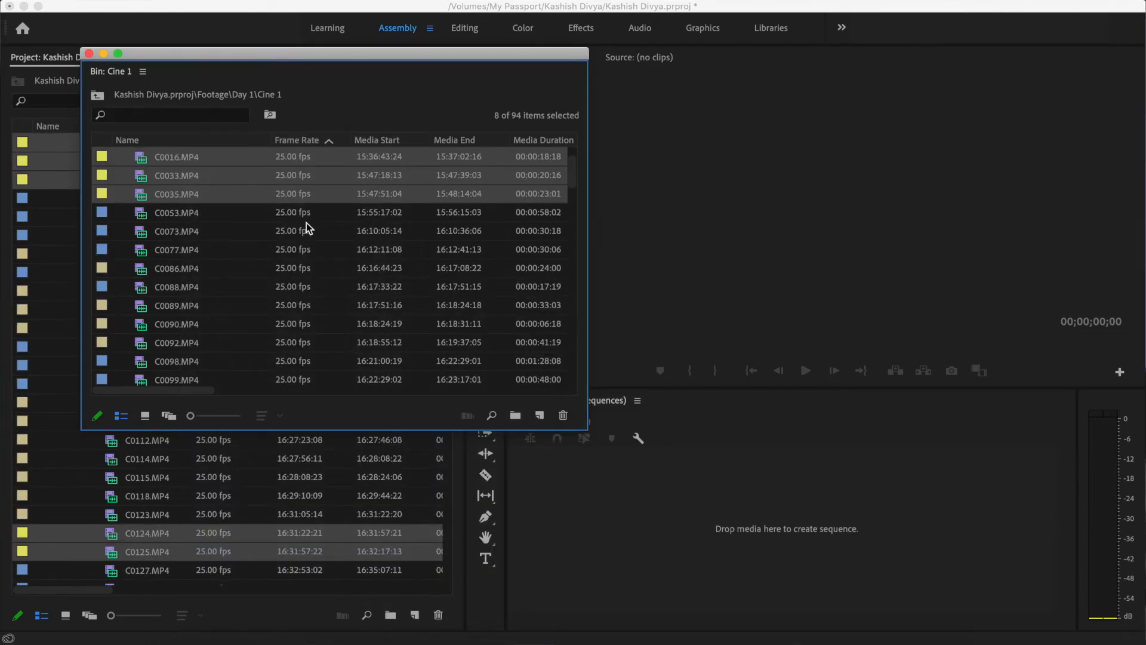
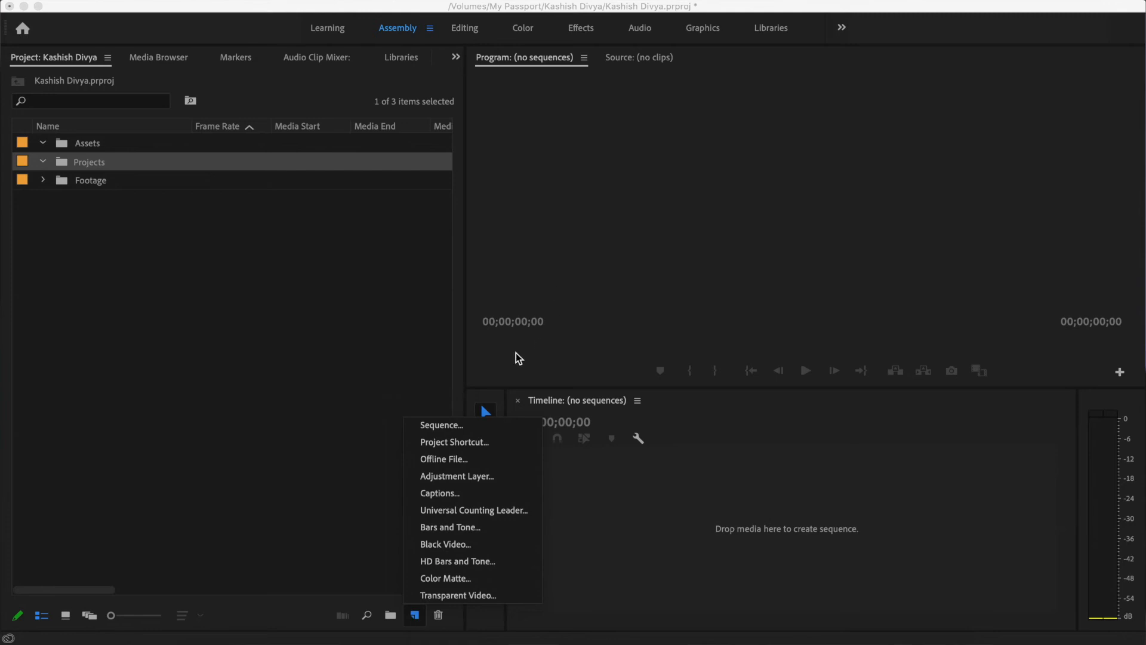
- Create a sequence in the Projects bin from the DSLR 1080p24 preset, named with the couple's names followed by Trailer
left_click(446, 431)
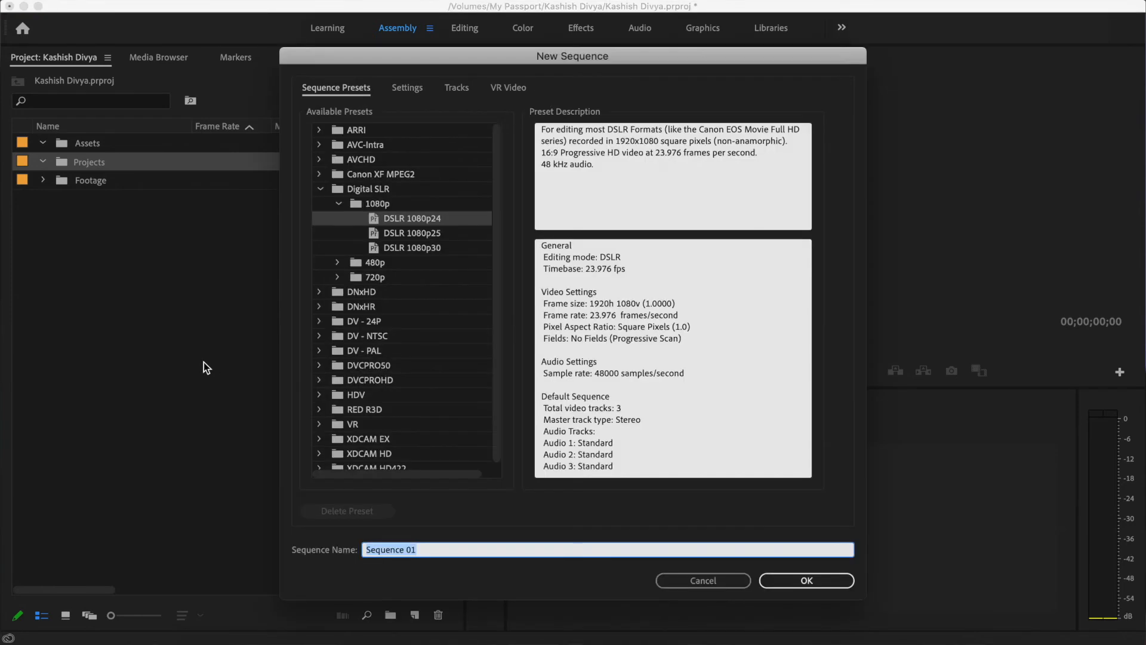
left_click(373, 189)
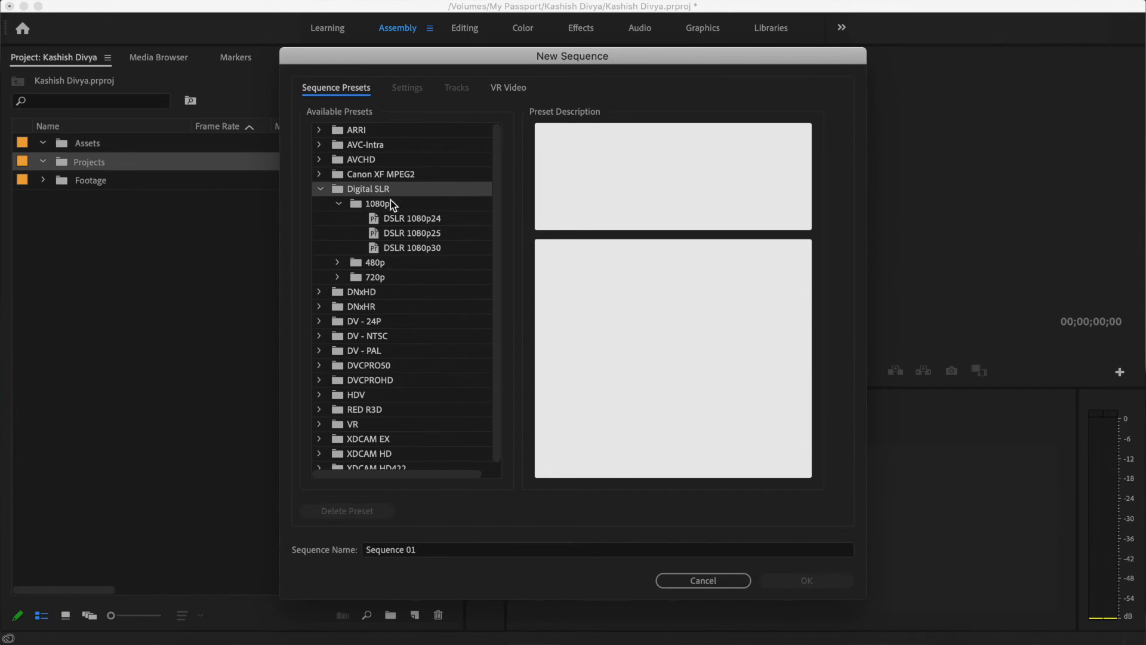
left_click(392, 203)
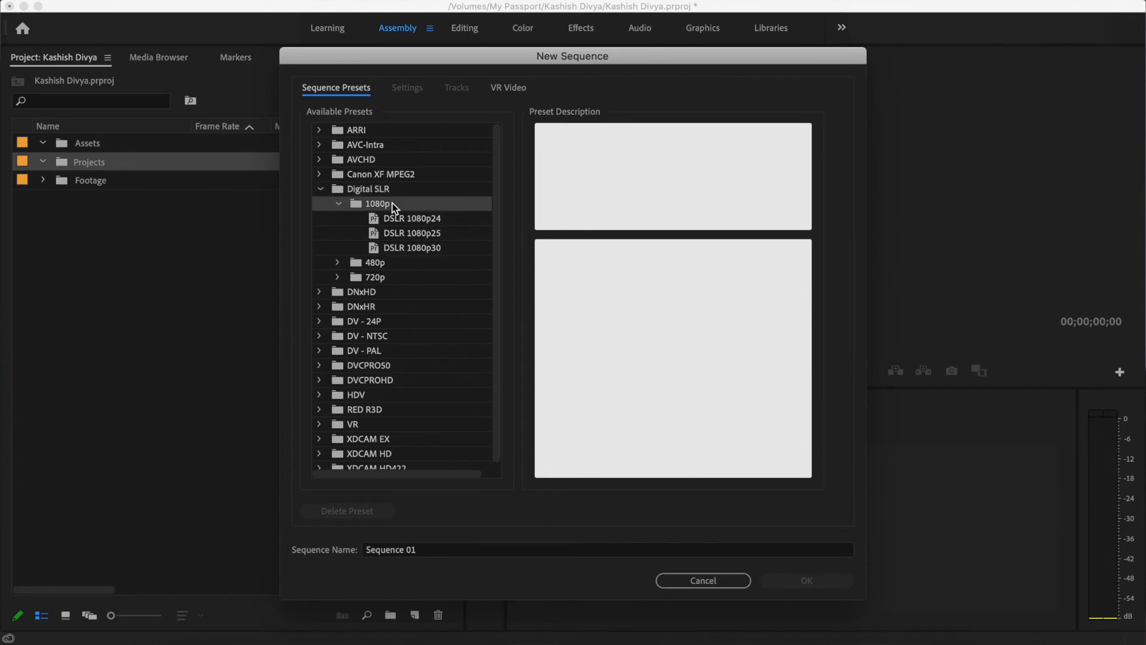
left_click(424, 219)
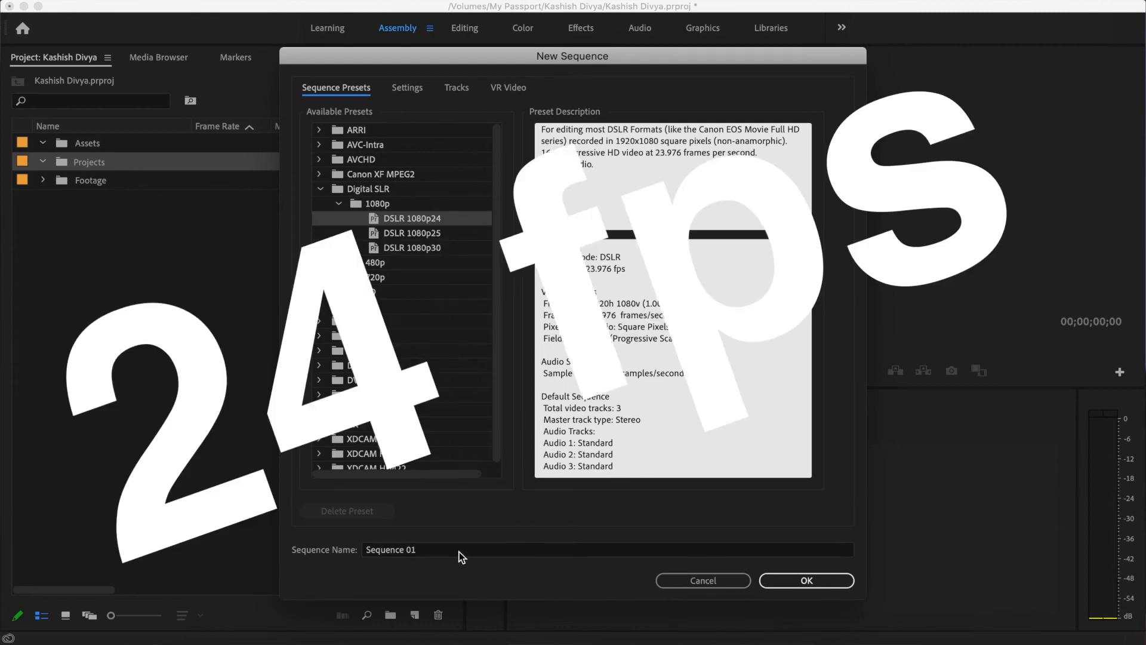
left_click(459, 551)
triple_click(457, 546)
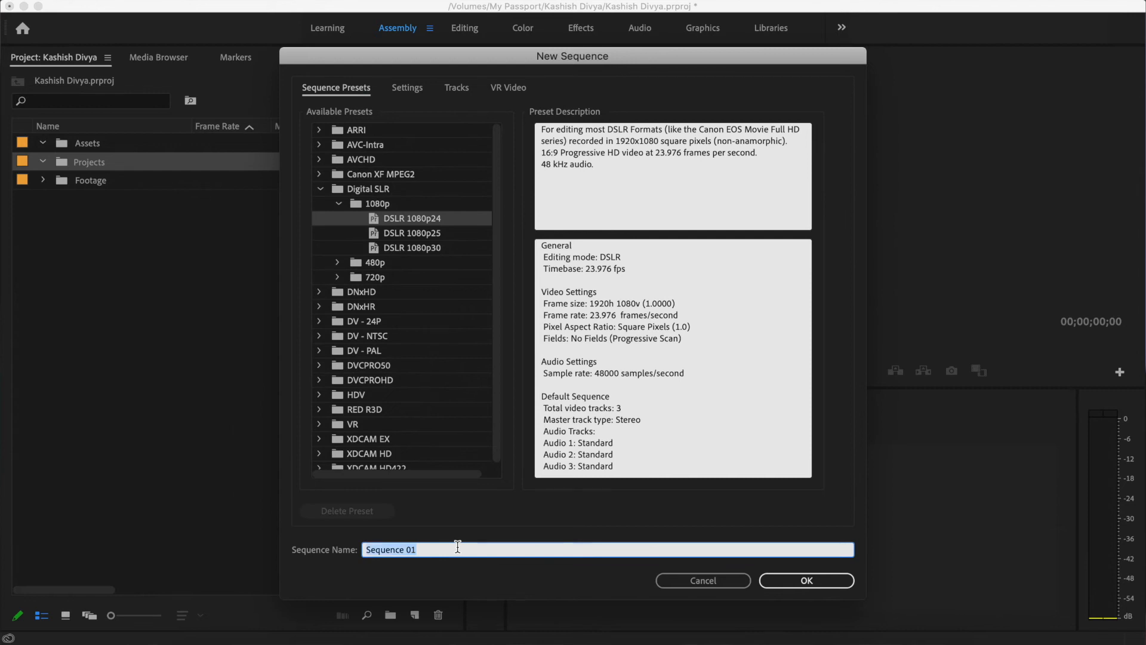
type("Kashish Divya Trailer")
left_click(808, 579)
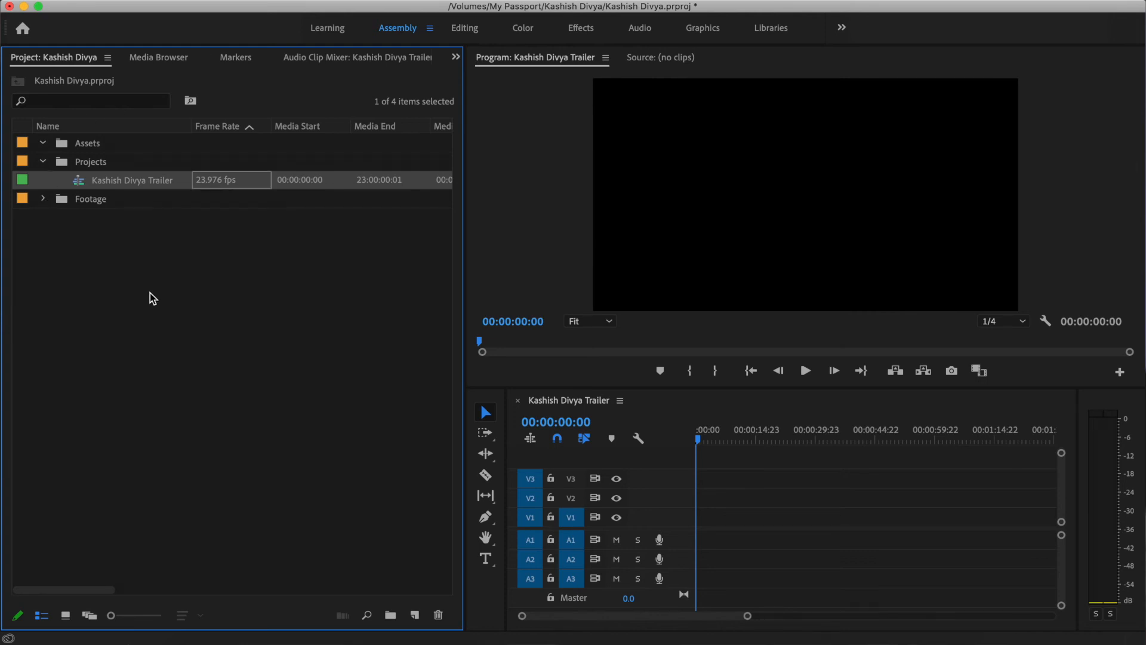
- Place clip C0001.MP4 from Day 1's Cine 1 bin at the start of track V1, keeping the existing sequence settings
left_click(44, 199)
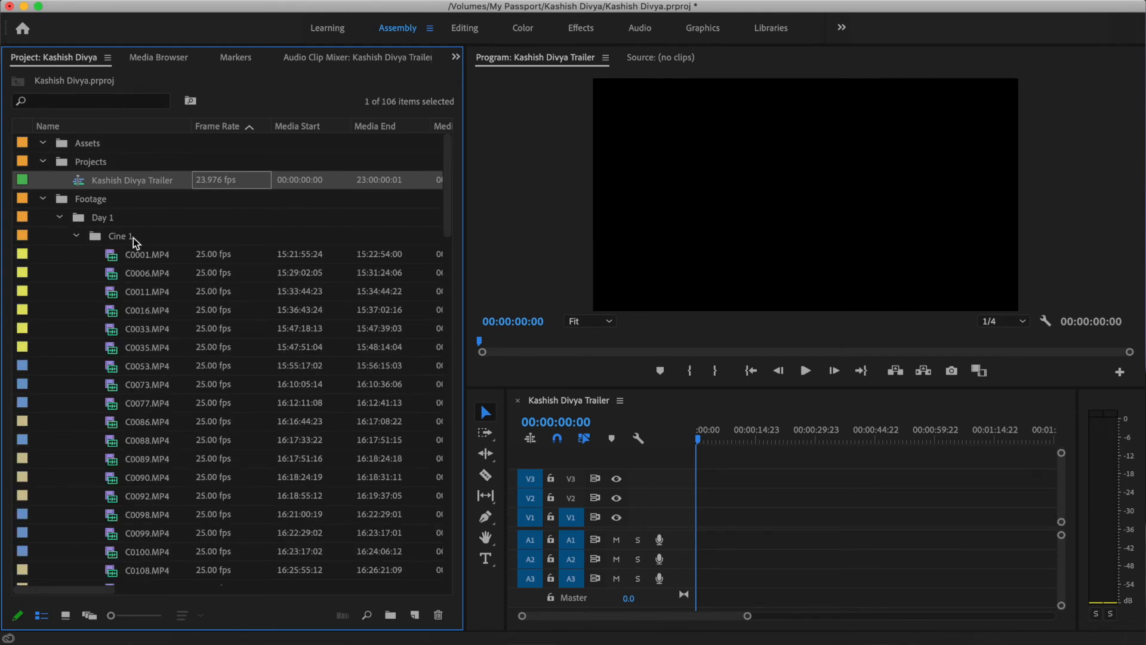
left_click(141, 253)
left_click_drag(461, 339, 700, 518)
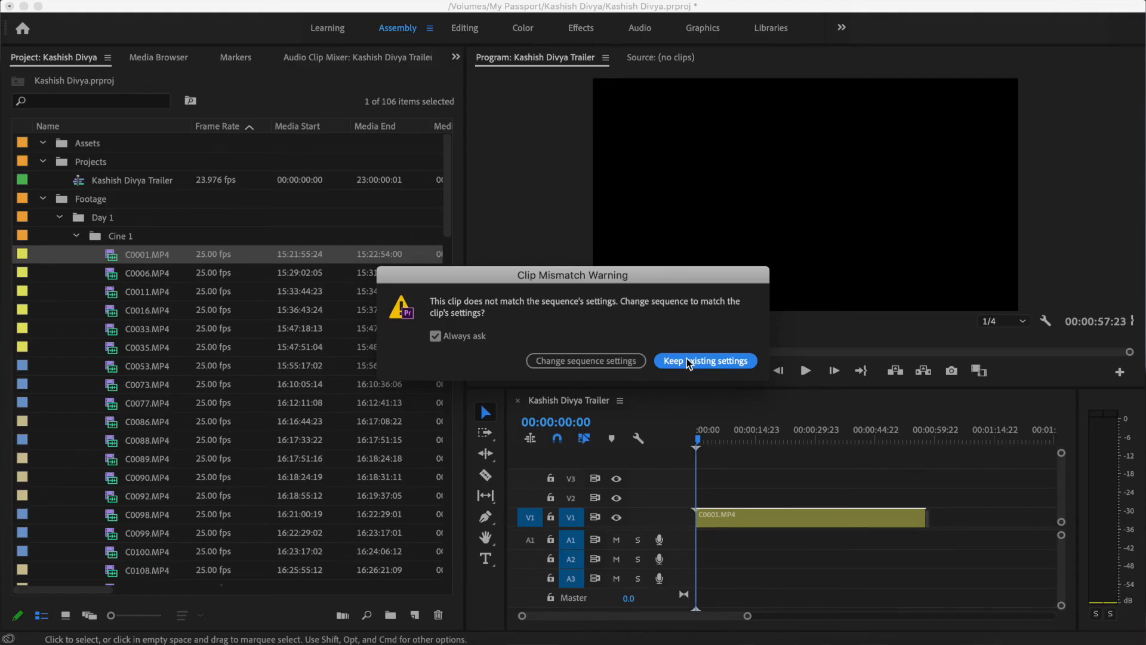
left_click(690, 361)
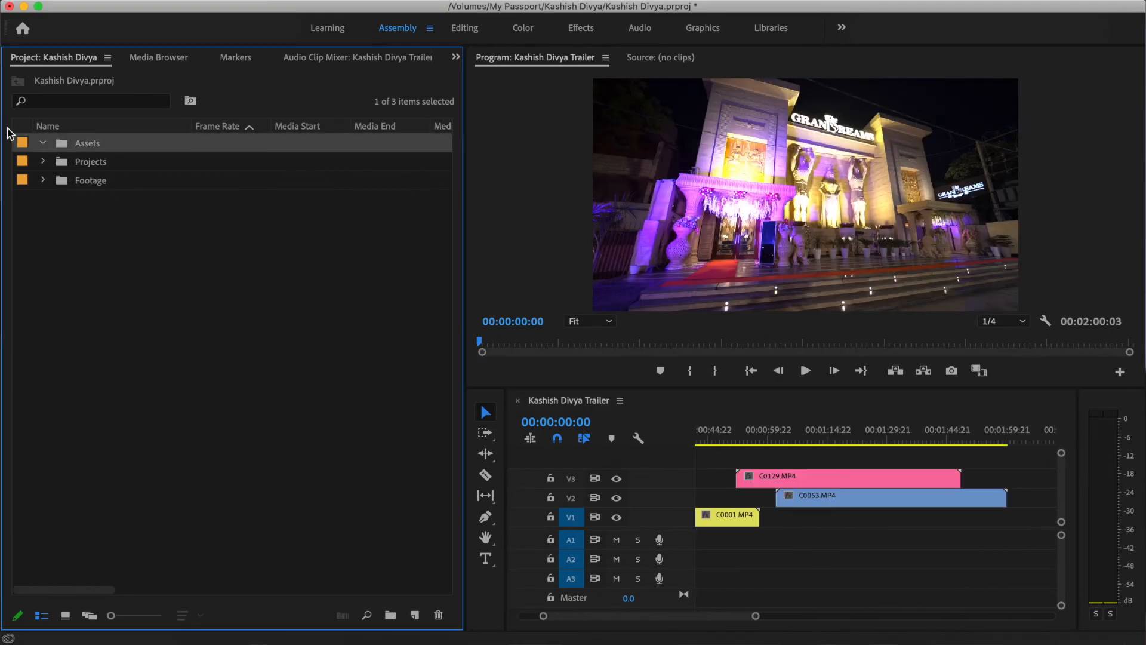
- Create two bins named Music and Transitions inside the Assets bin
left_click(91, 146)
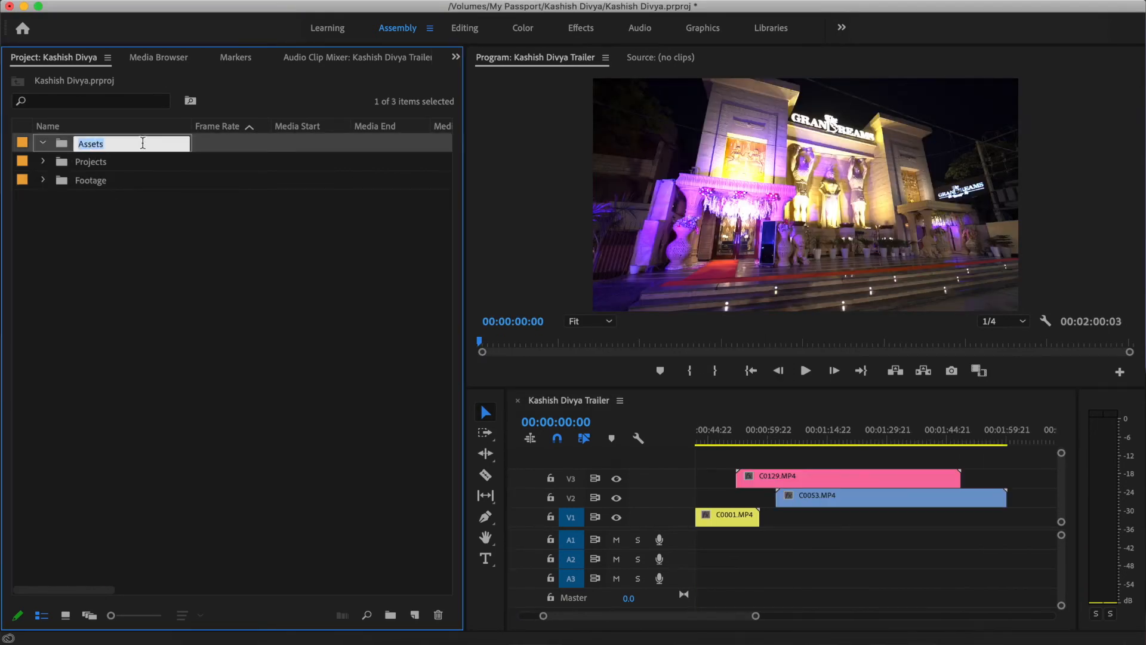
left_click(215, 149)
left_click(390, 615)
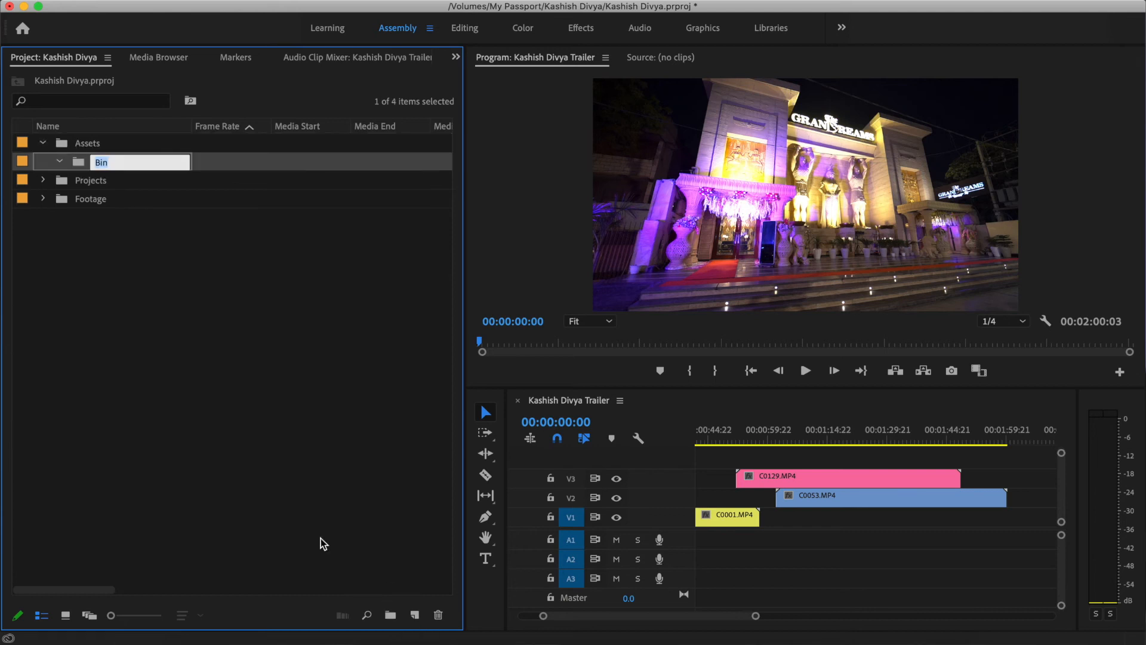
type("Music")
left_click(235, 146)
left_click(390, 614)
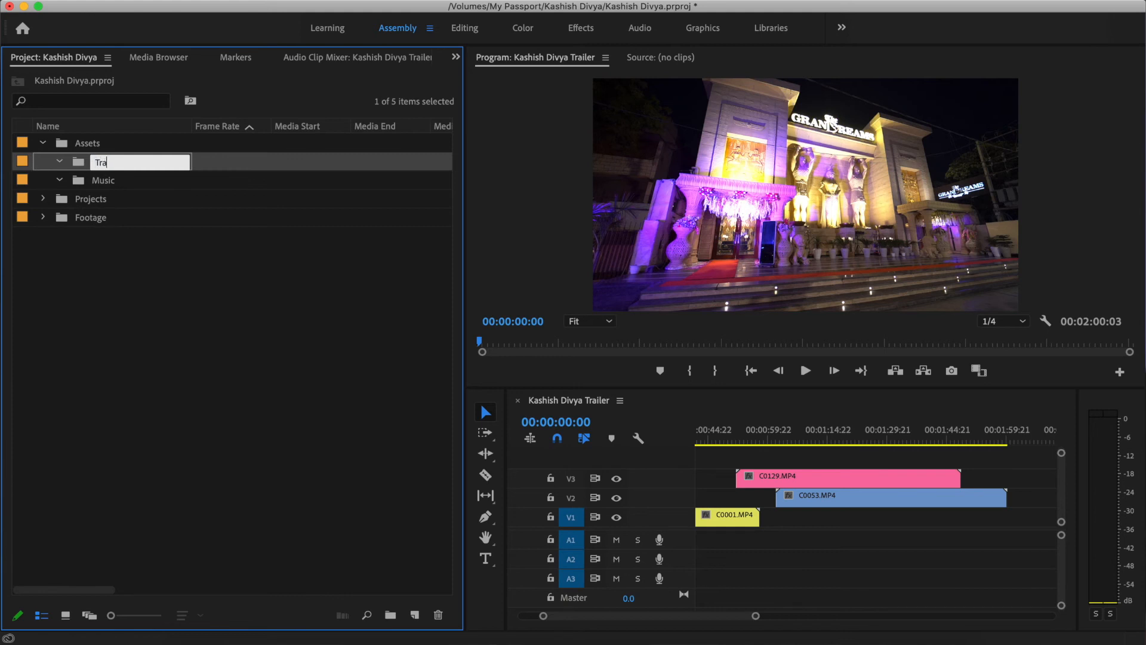
key("Tab")
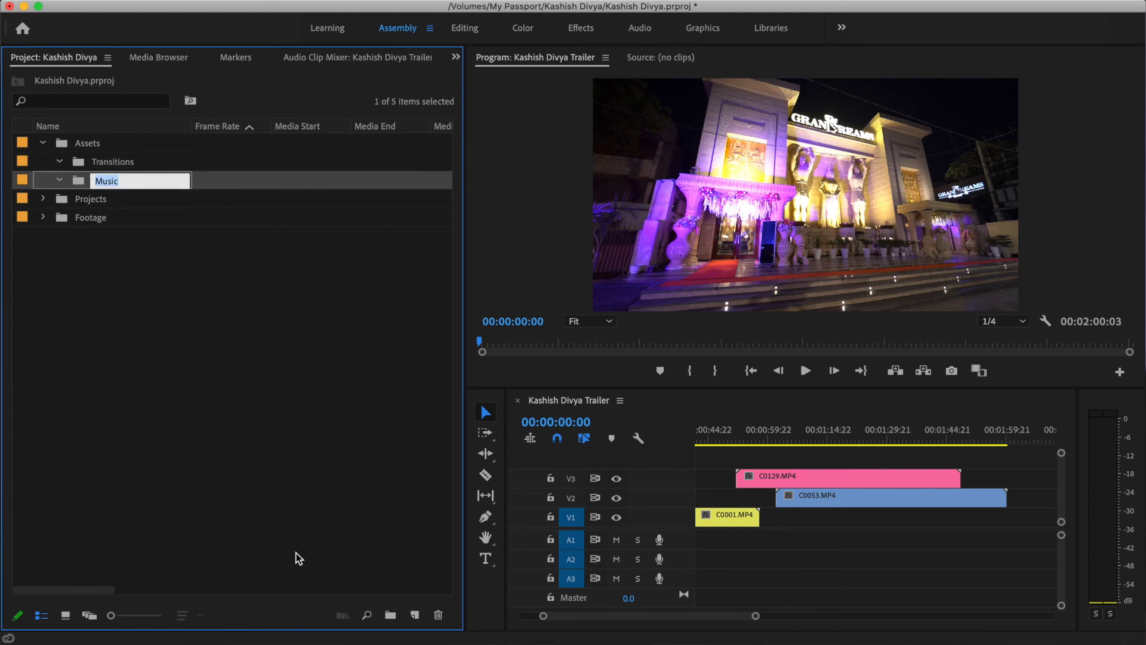
left_click(144, 147)
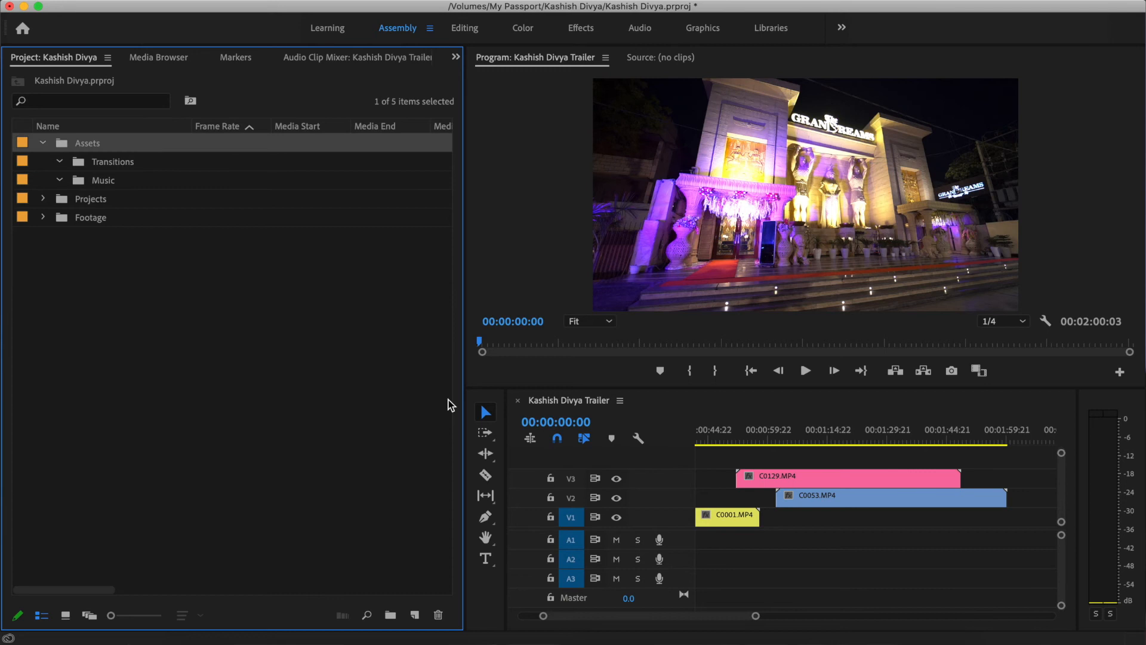
- Create a third bin inside the Assets bin and name it Sound fx
left_click(392, 610)
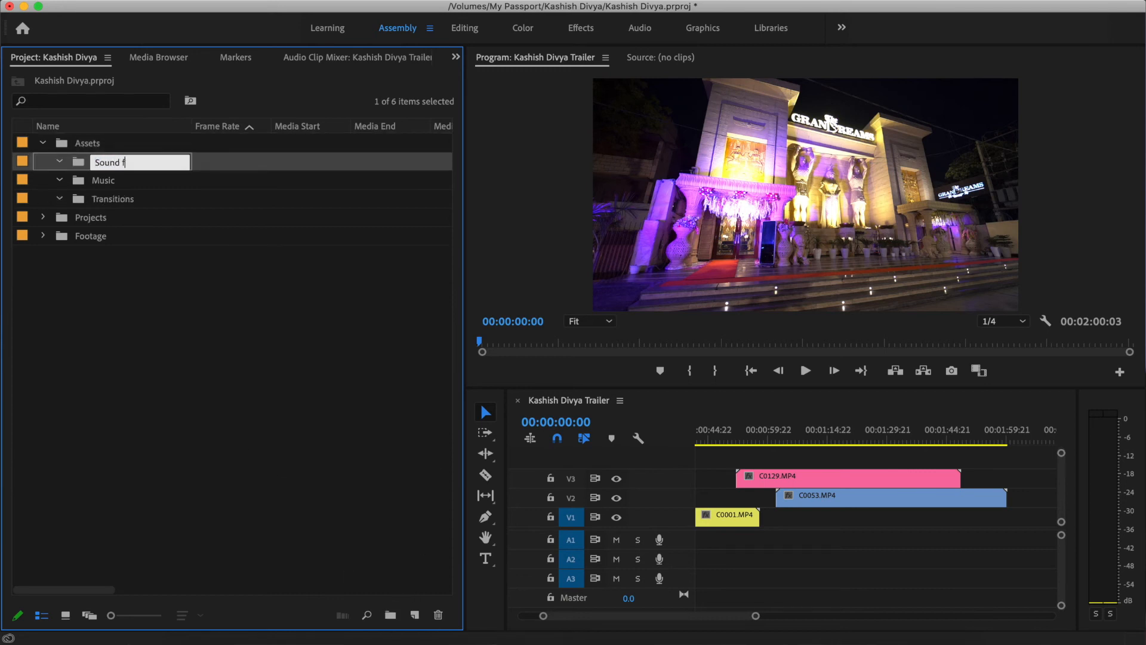
key("Tab")
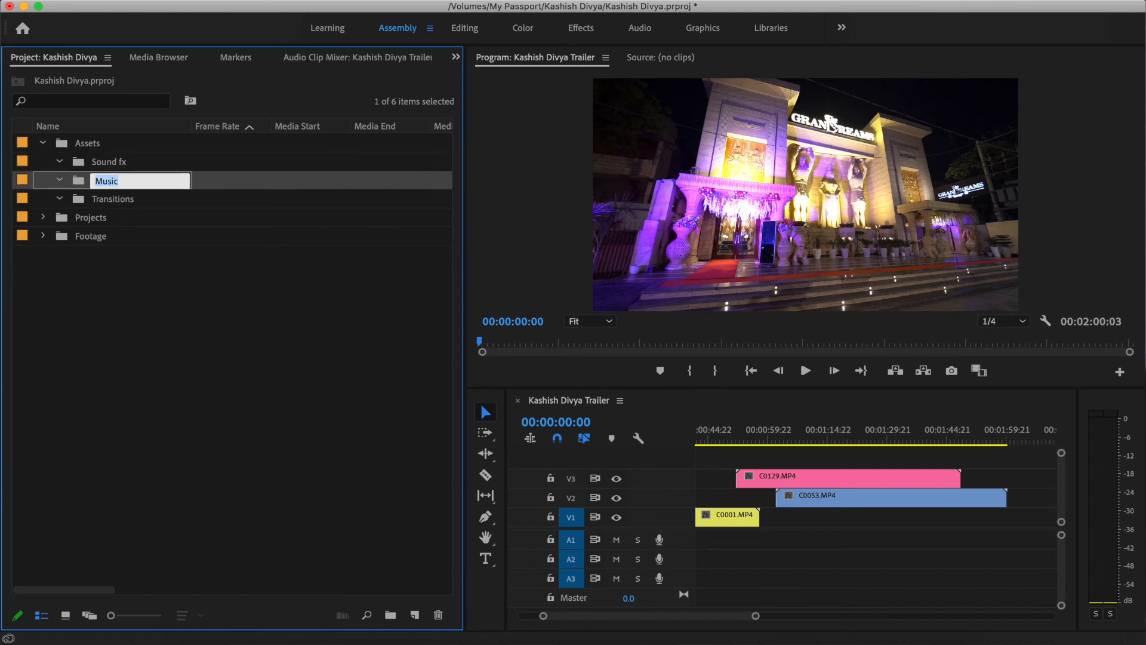
- Import Tune Kaha.mp3 from the Music folder inside Finder's Assets folder into the project's Music bin
double_click(216, 182)
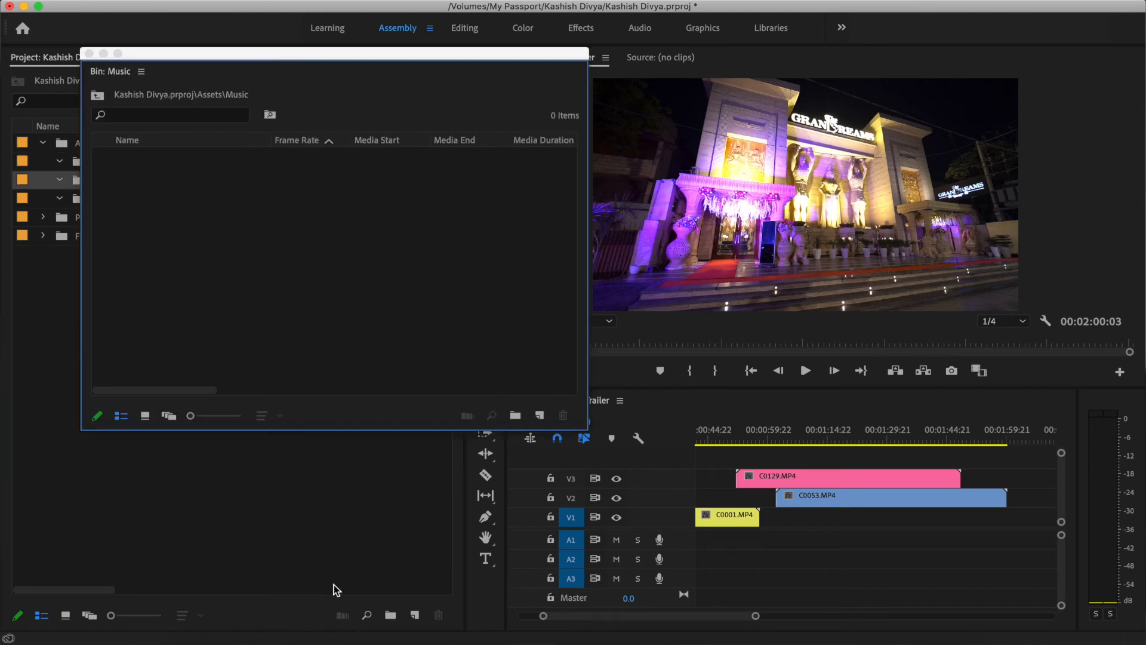
left_click(191, 639)
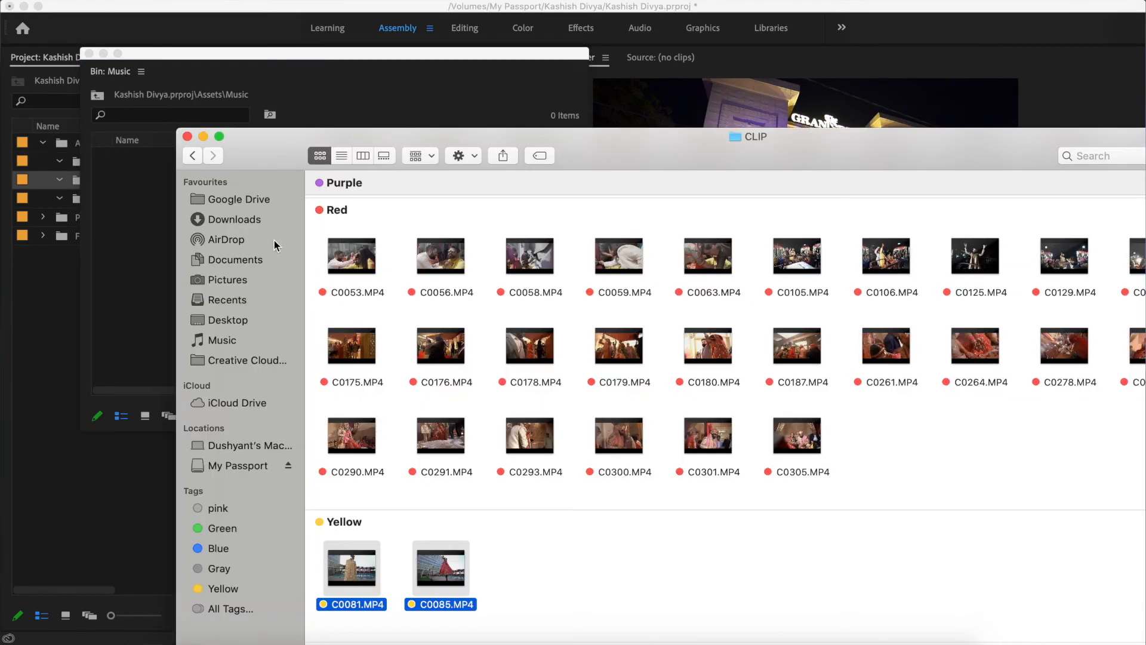
left_click(197, 156)
left_click(197, 156)
left_click(198, 156)
left_click(198, 156)
left_click(197, 155)
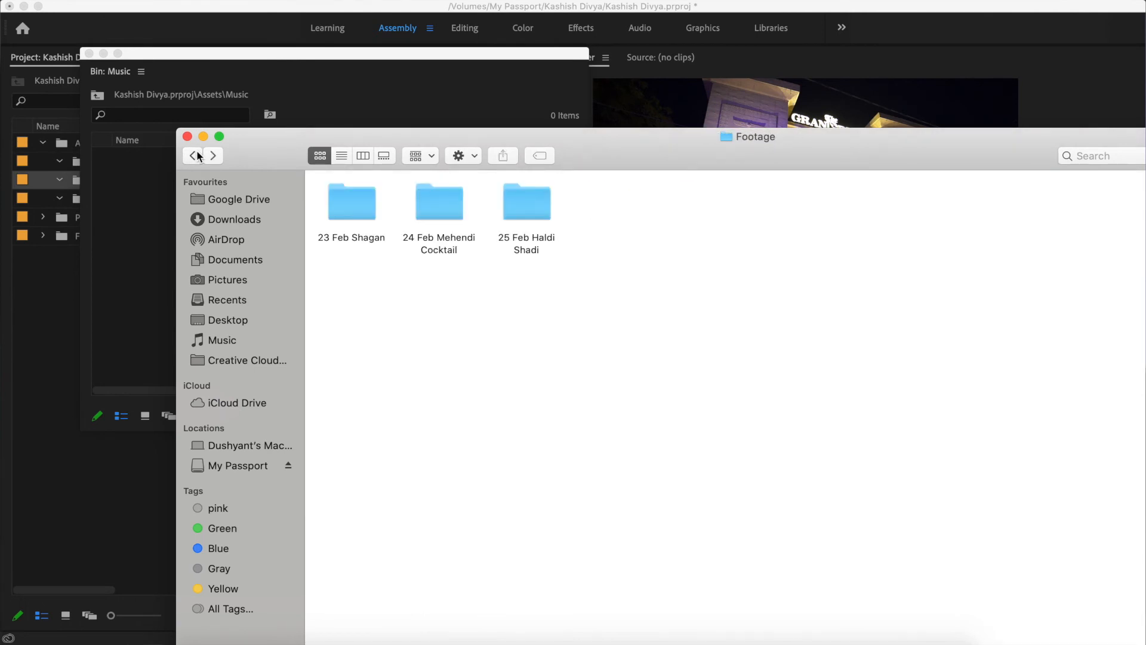
left_click(198, 156)
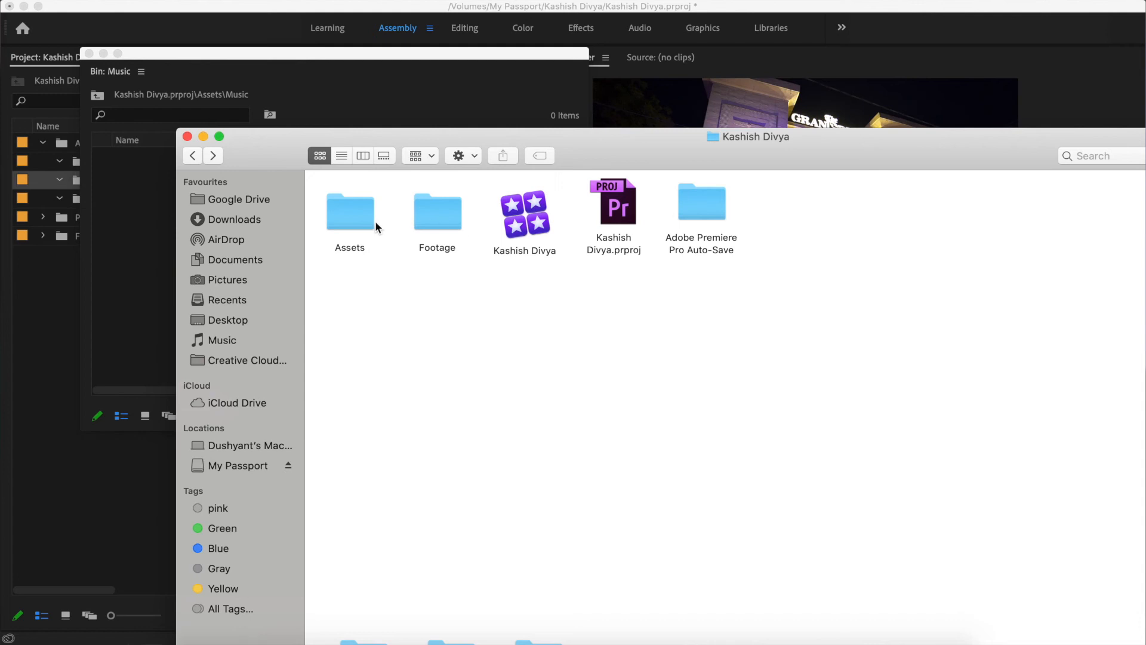
double_click(352, 216)
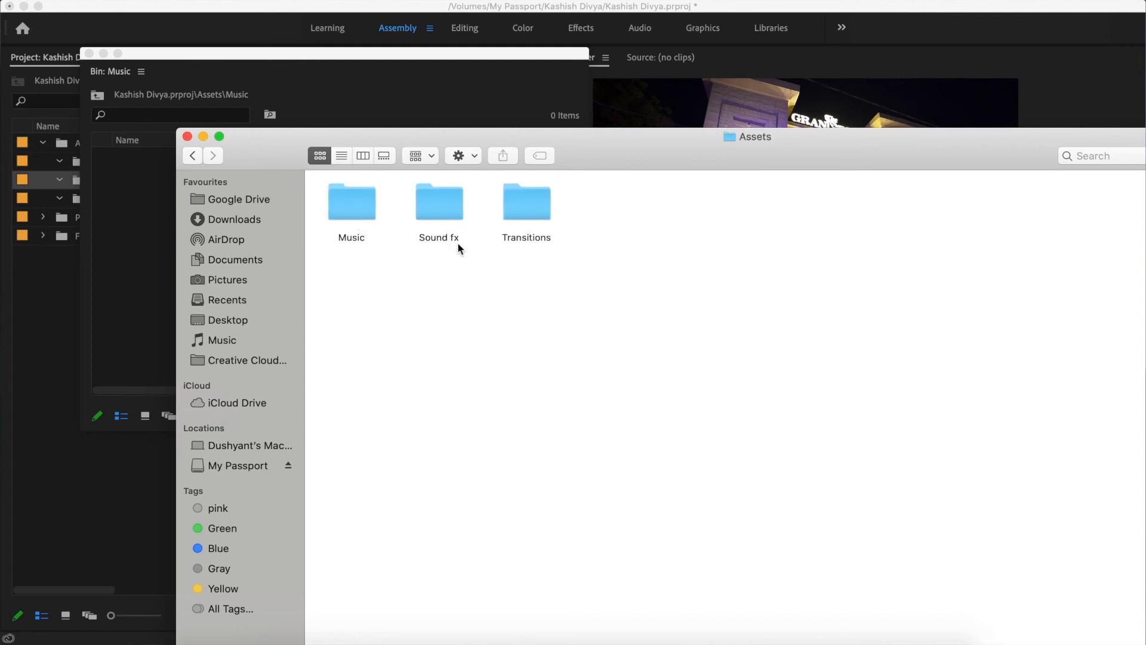
double_click(350, 209)
left_click_drag(351, 203, 144, 226)
left_click(124, 249)
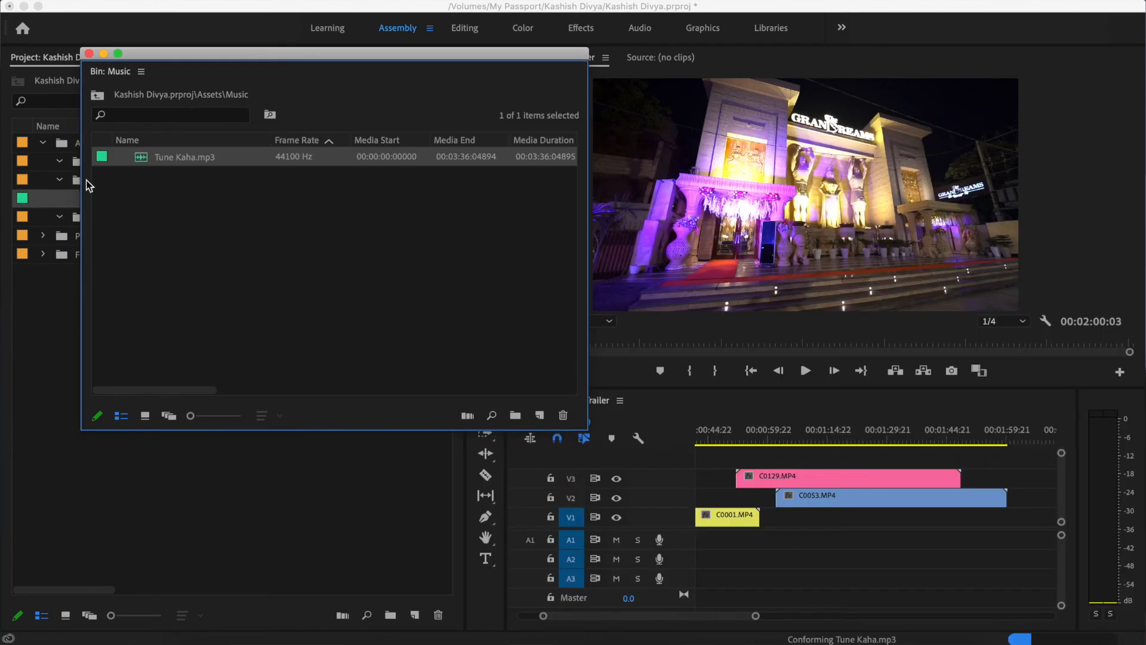
left_click(88, 53)
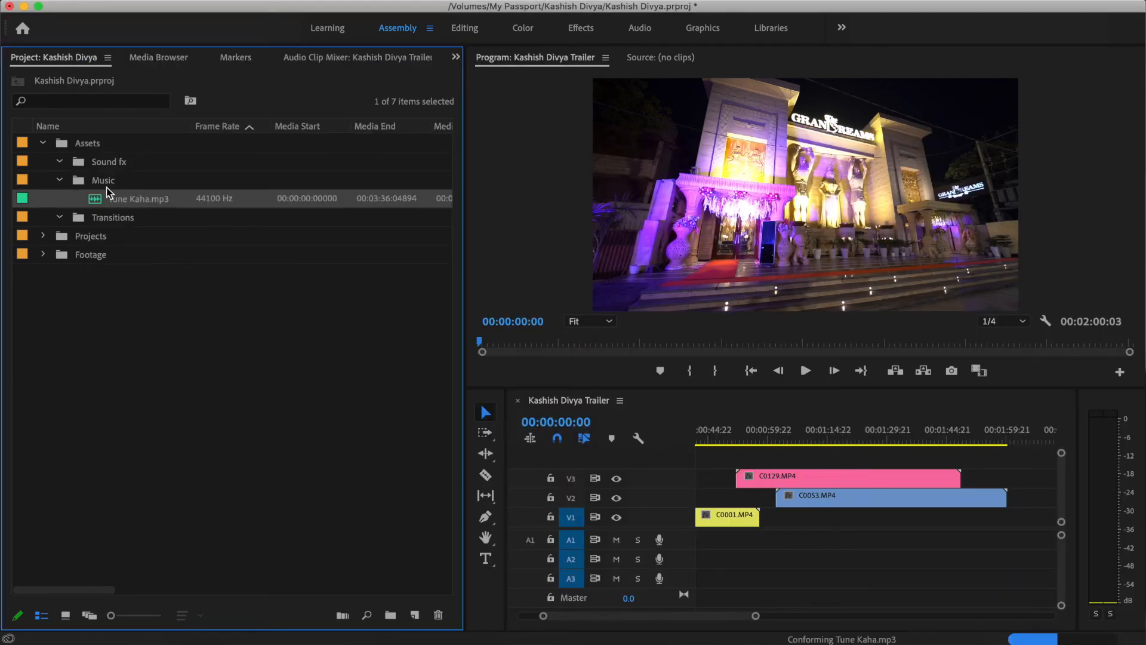
- Import the contents of Finder's Assets Transitions folder into the project's Transitions bin
double_click(95, 219)
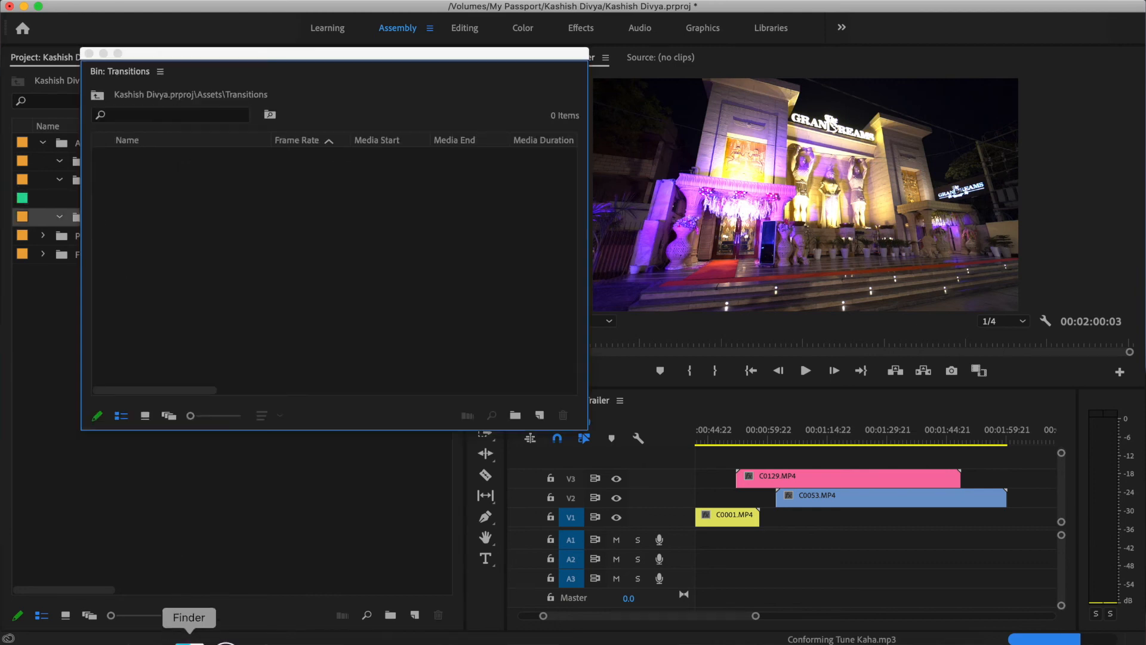
left_click(191, 640)
left_click(192, 156)
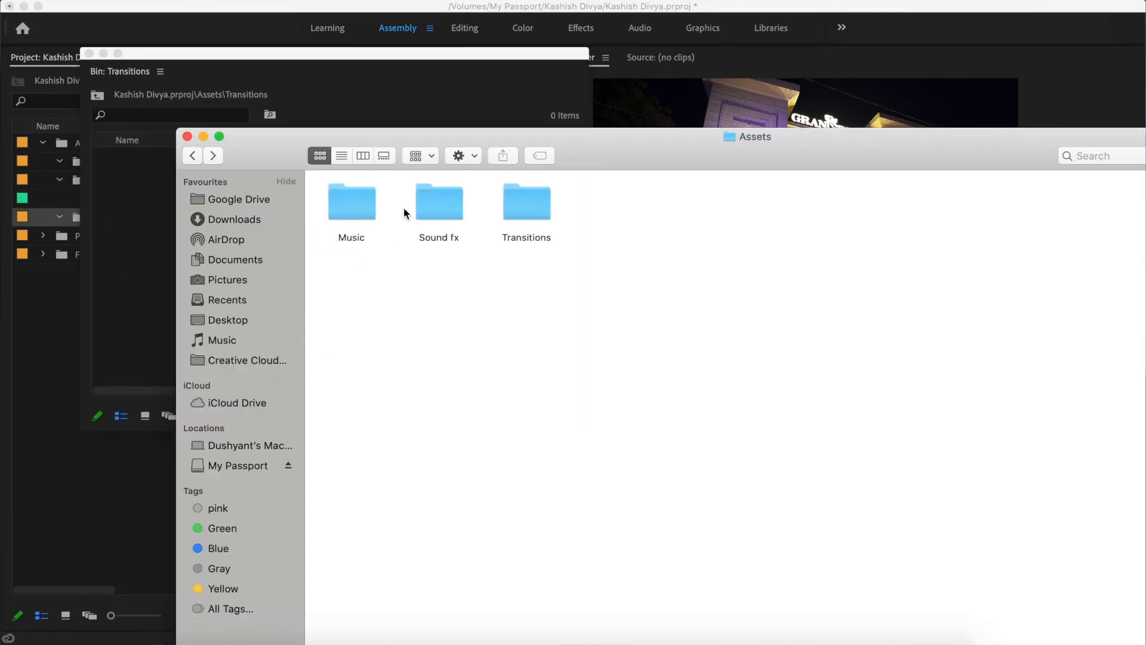
double_click(515, 200)
left_click_drag(330, 224, 129, 222)
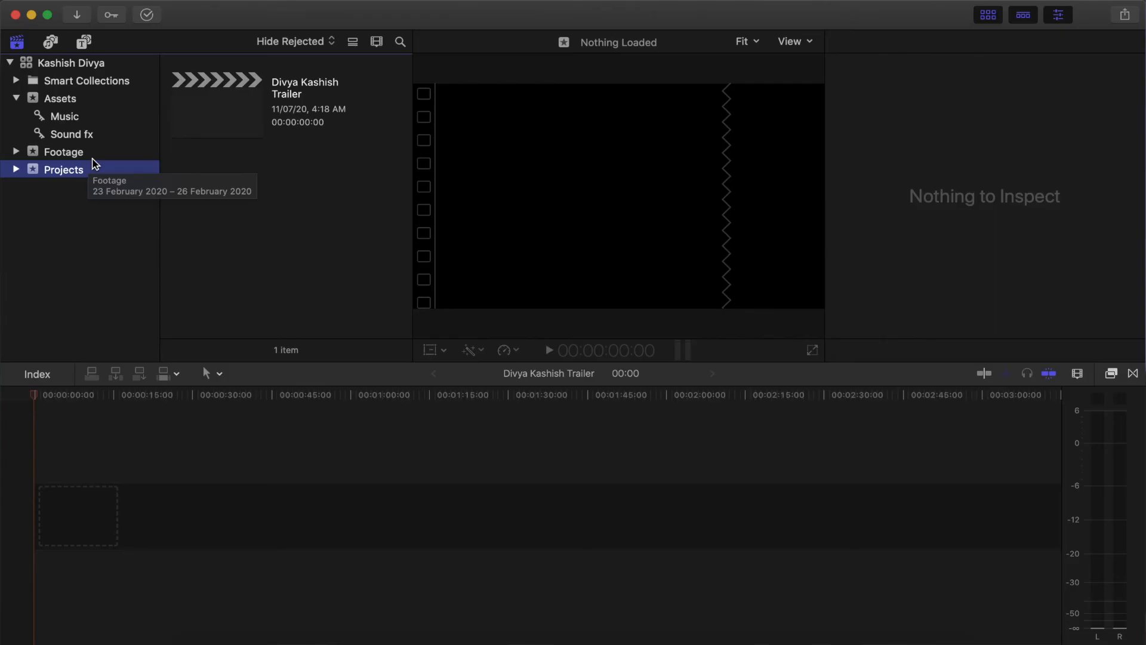
- In Final Cut Pro, place Tune Kaha from the Music keyword collection at the start of the trailer timeline's primary storyline
left_click(191, 115)
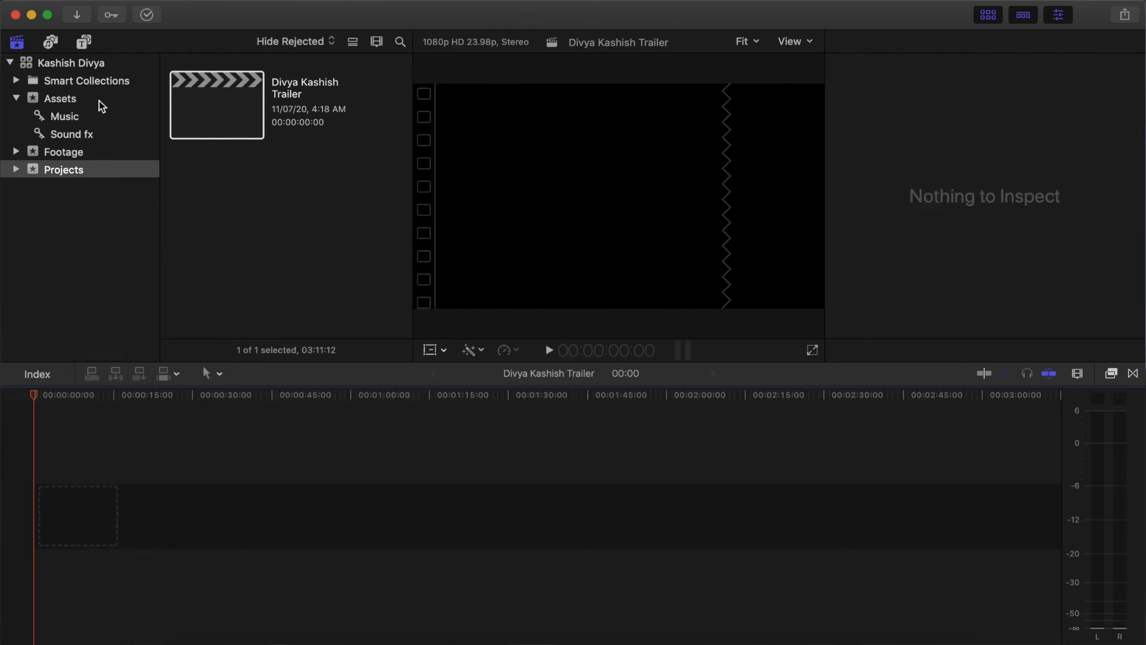
left_click(73, 116)
left_click(215, 83)
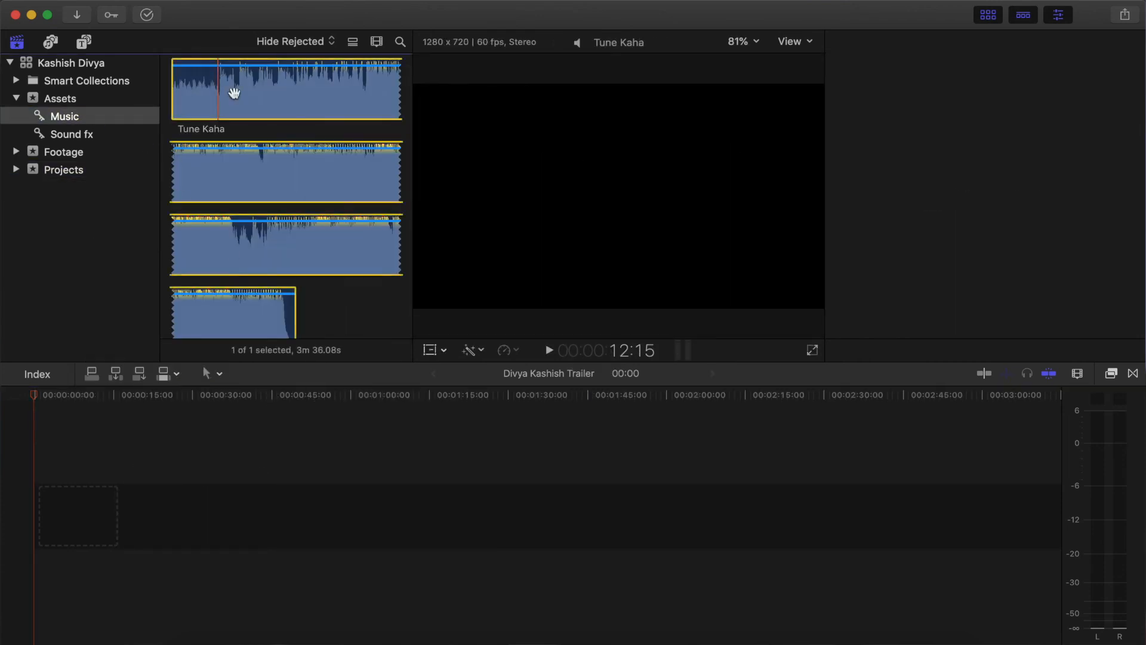
left_click(302, 108)
mouse_move(80, 503)
left_mouse_down()
mouse_move(64, 524)
mouse_move(61, 513)
left_mouse_up()
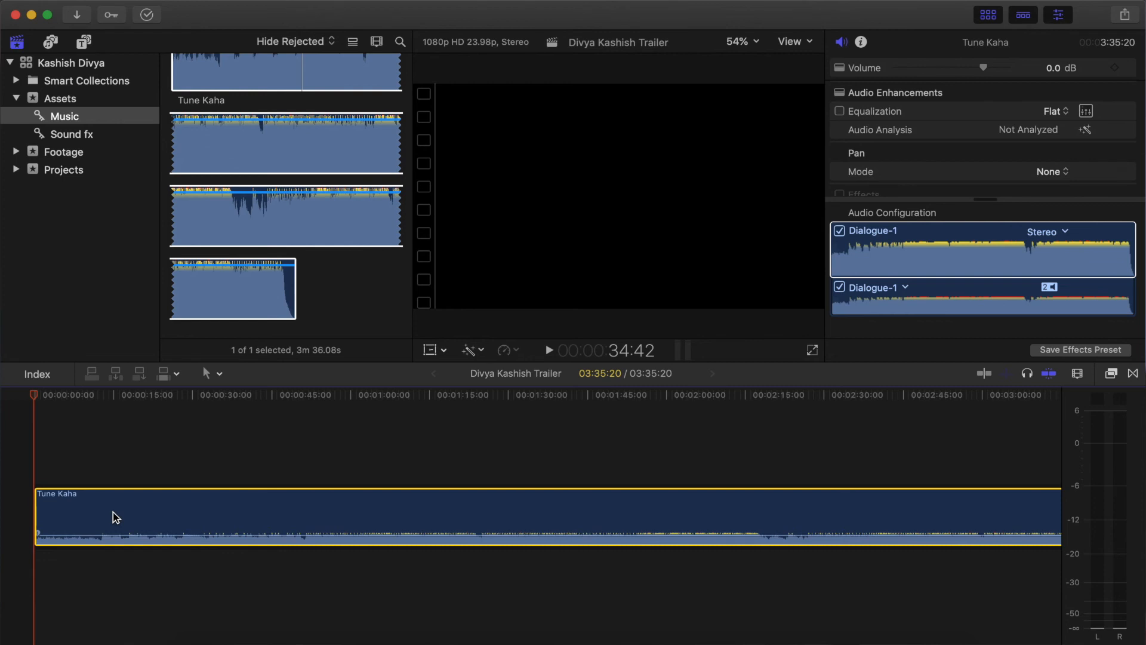
- Replace the Tune Kaha clip in the primary storyline with a gap and trim the gap's end to a duration of about 3:29:13
key("shift+Delete")
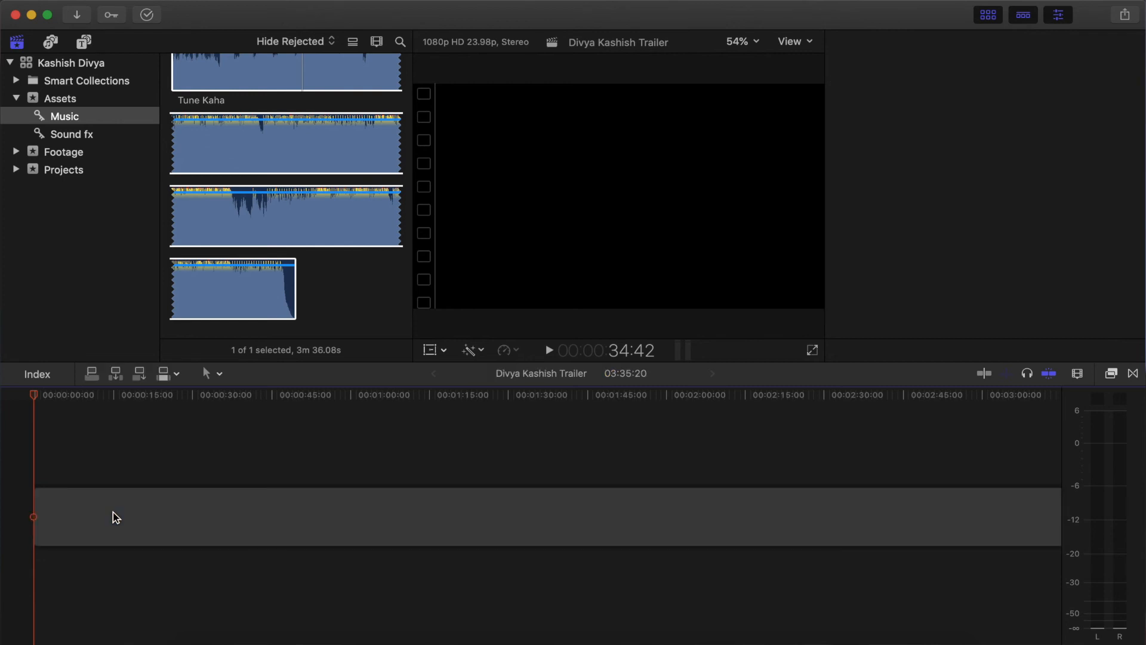
key("super+minus")
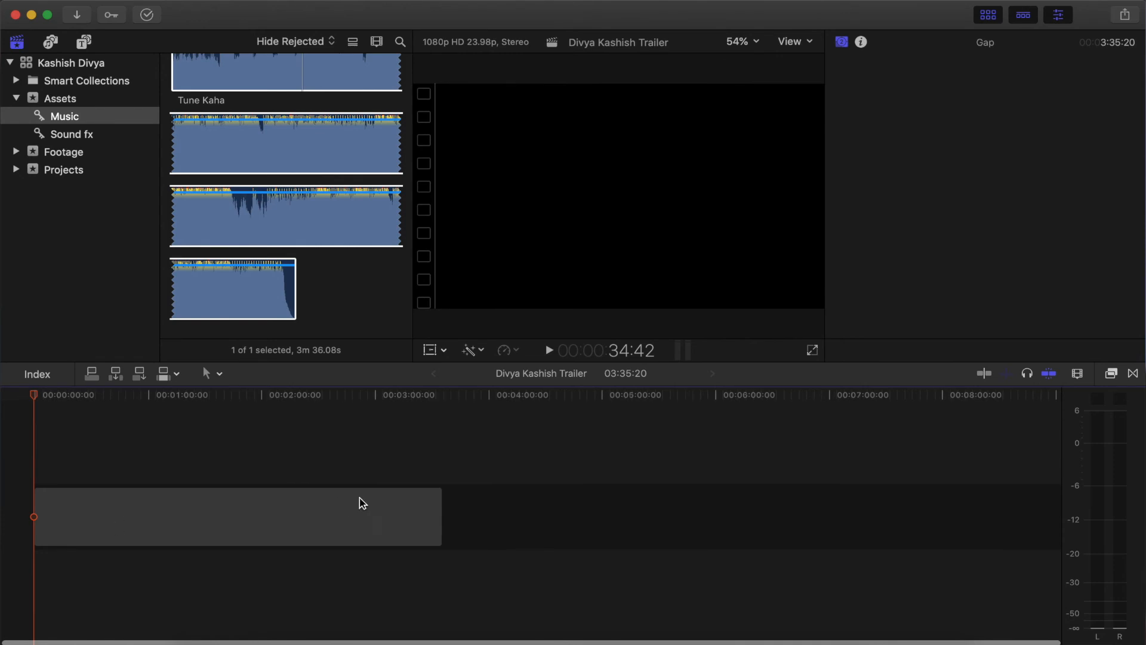
left_click(442, 523)
mouse_move(433, 501)
left_mouse_down()
mouse_move(406, 502)
mouse_move(429, 501)
left_mouse_up()
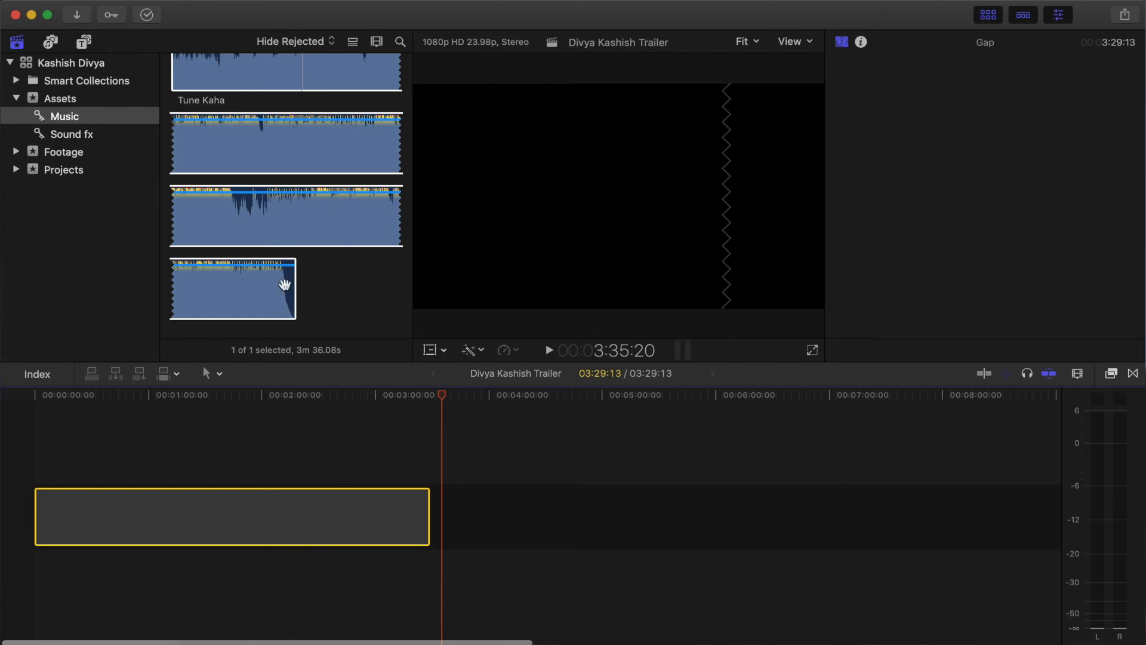
- Connect Tune Kaha beneath the gap clip and align it with the start of the timeline
left_click(234, 155)
left_click(172, 561)
key("q")
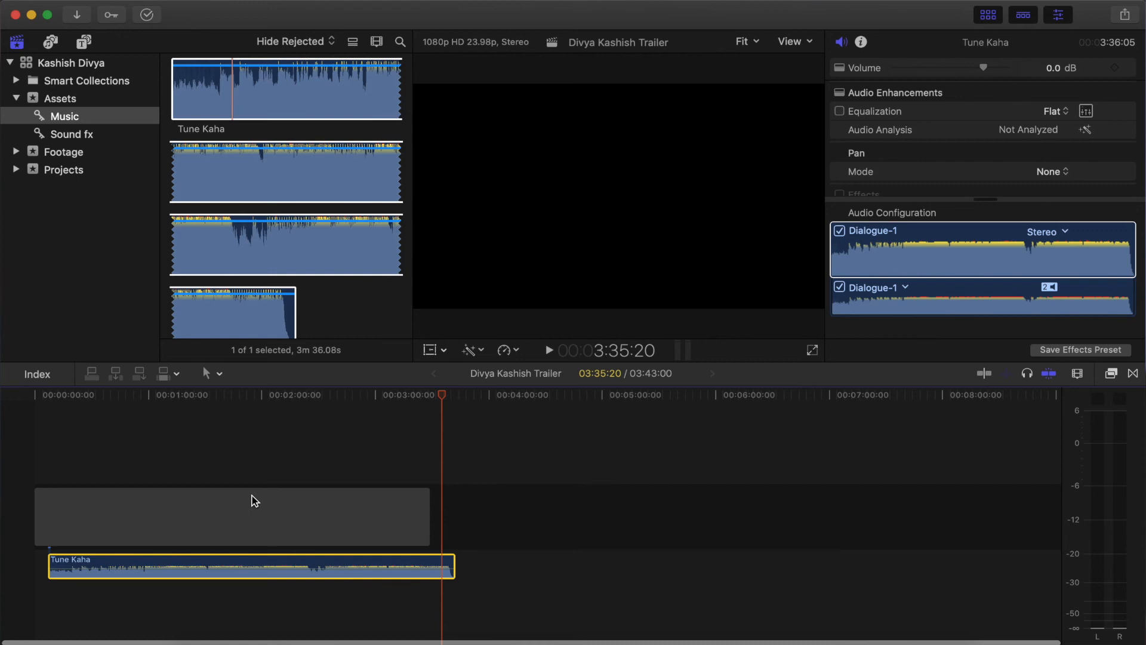
left_click_drag(356, 564, 342, 564)
- Check the end of the connected music and play it from the start and from 1:41:19, raising the system volume
left_click(91, 412)
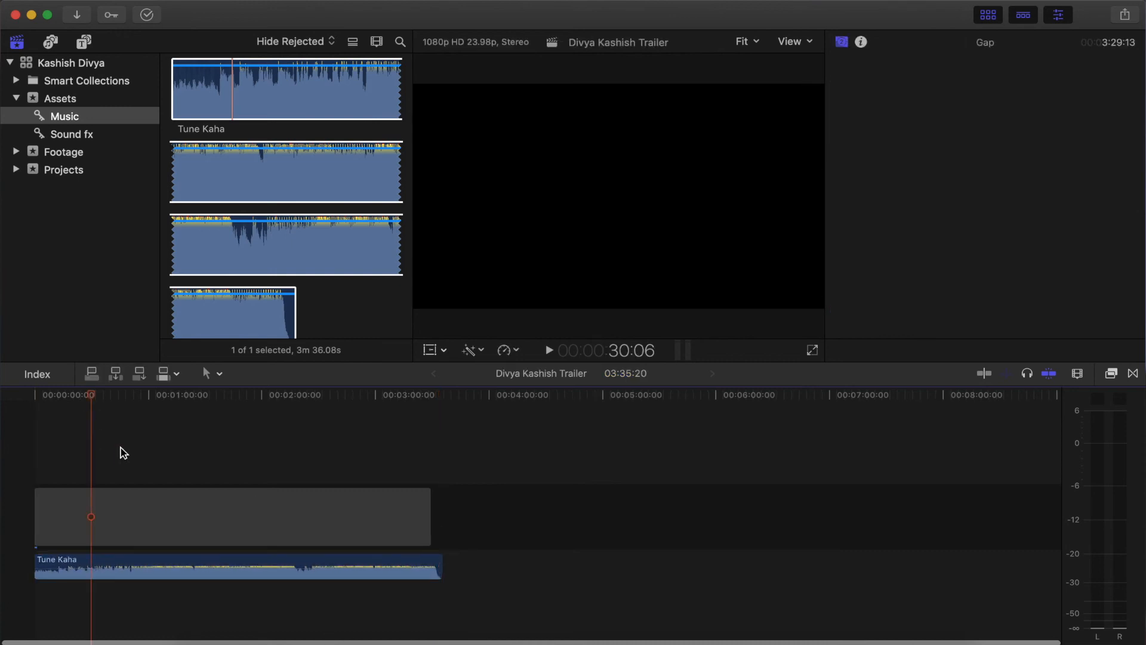
scroll(120, 453, "up", 3)
scroll(121, 452, "up", 2)
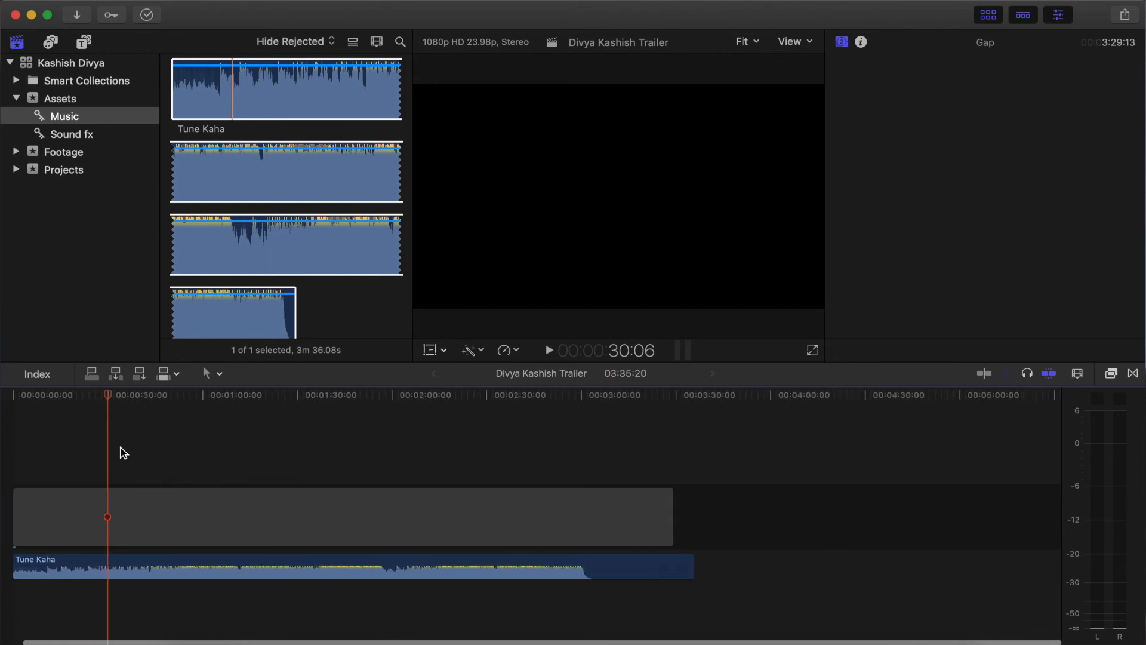
left_click(682, 434)
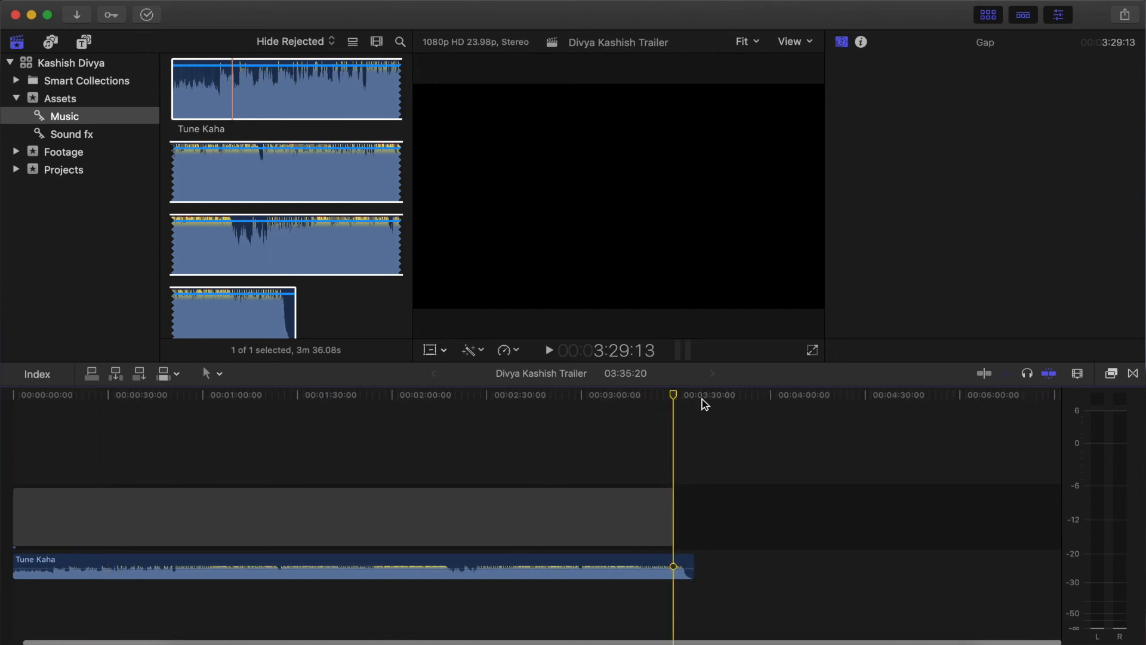
key("Down")
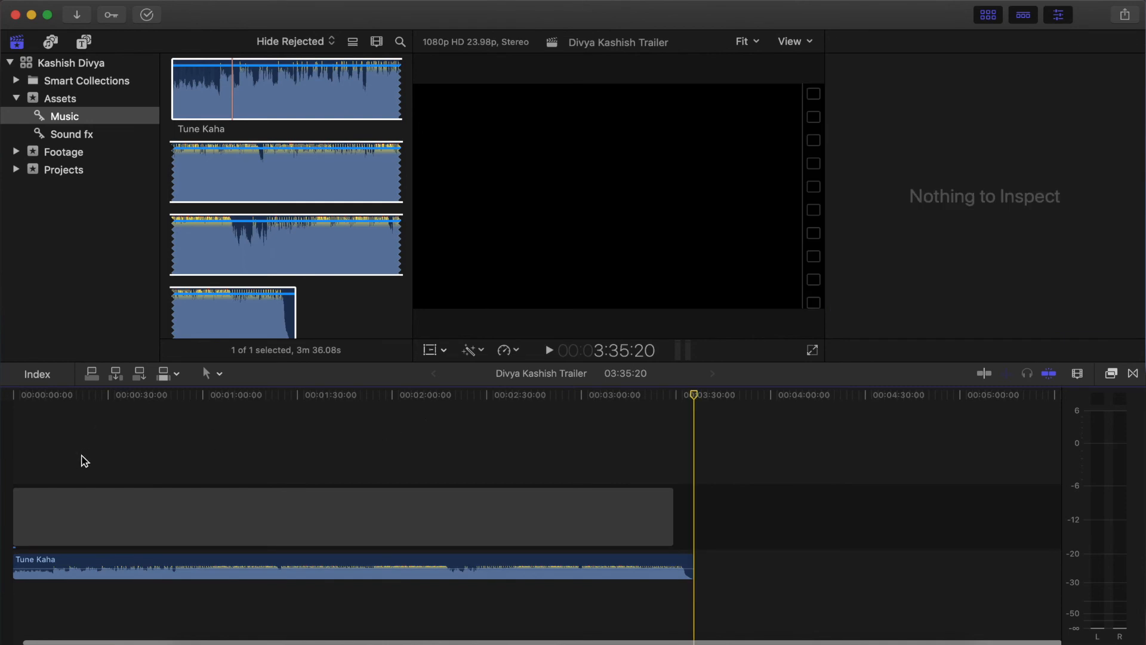
left_click(81, 428)
left_click(12, 399)
key("space")
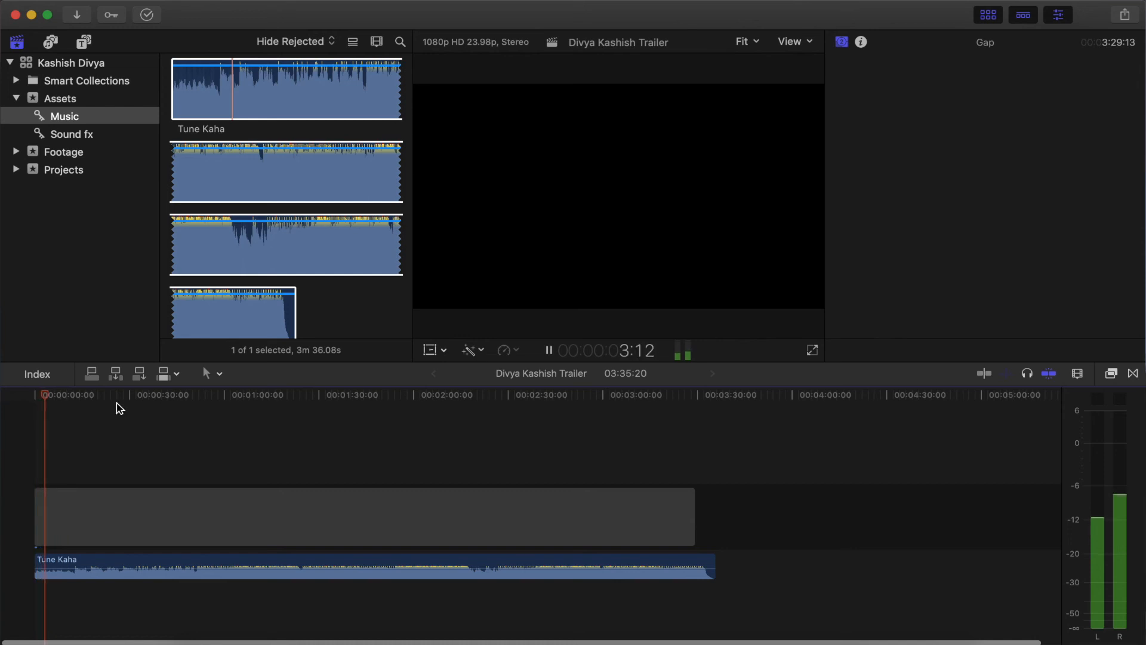
key("space")
left_click(355, 397)
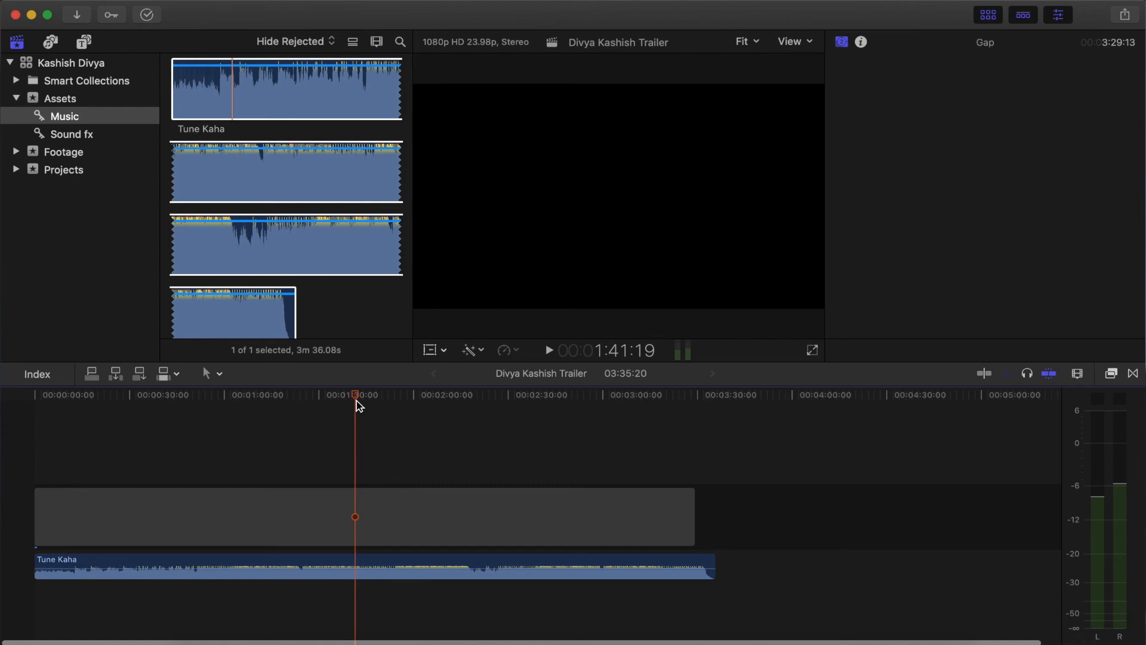
key("space")
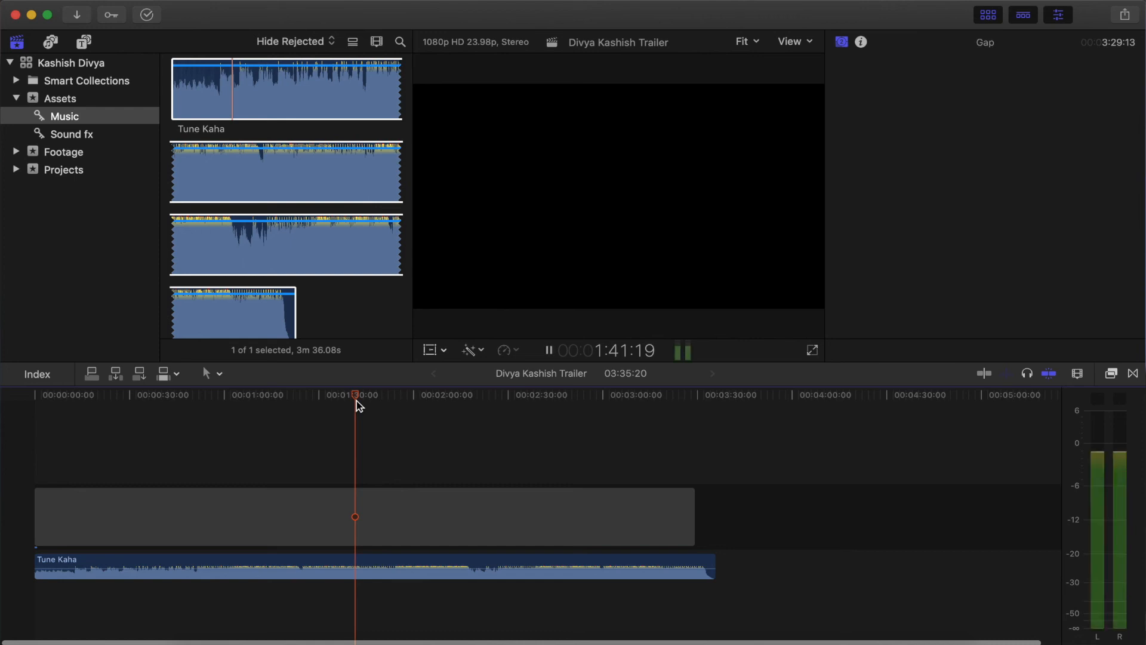
key("XF86AudioRaiseVolume")
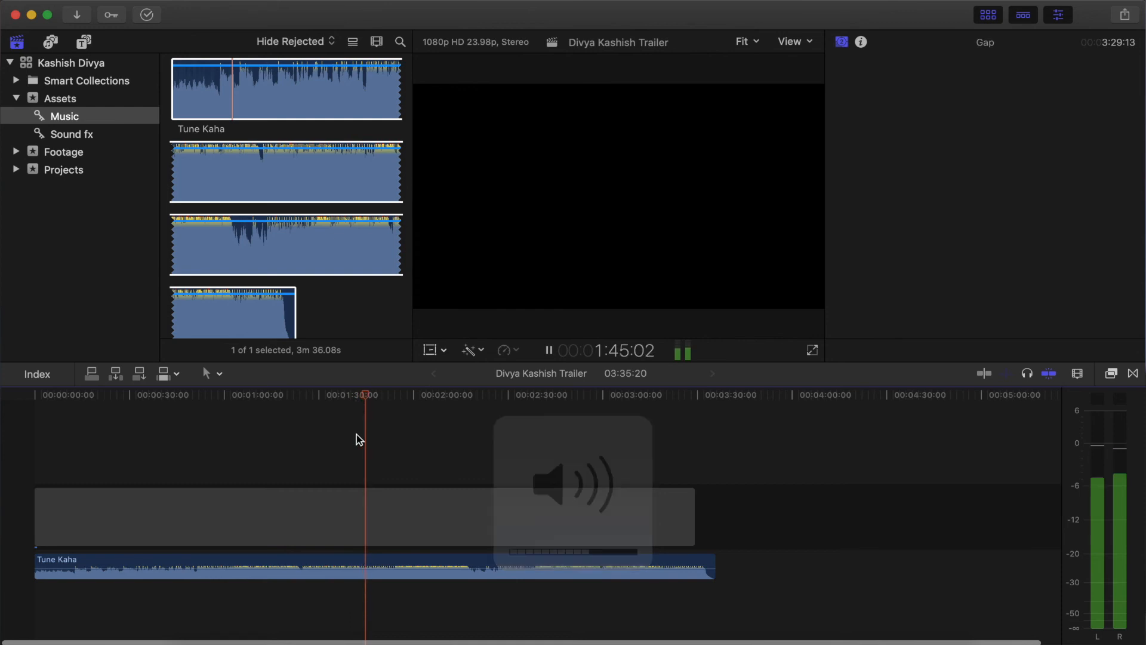
- Find the music's cut point by playback, split Tune Kaha at 1:54:13 and delete the part after the cut
scroll(360, 463, "up", 5)
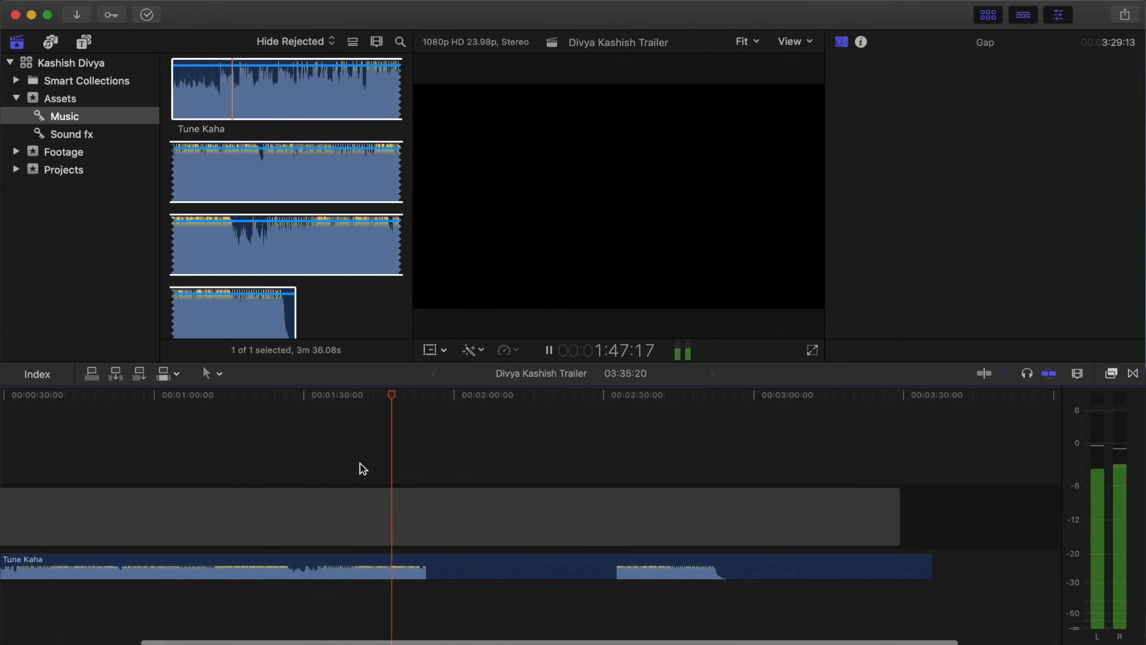
left_click(382, 400)
key("space")
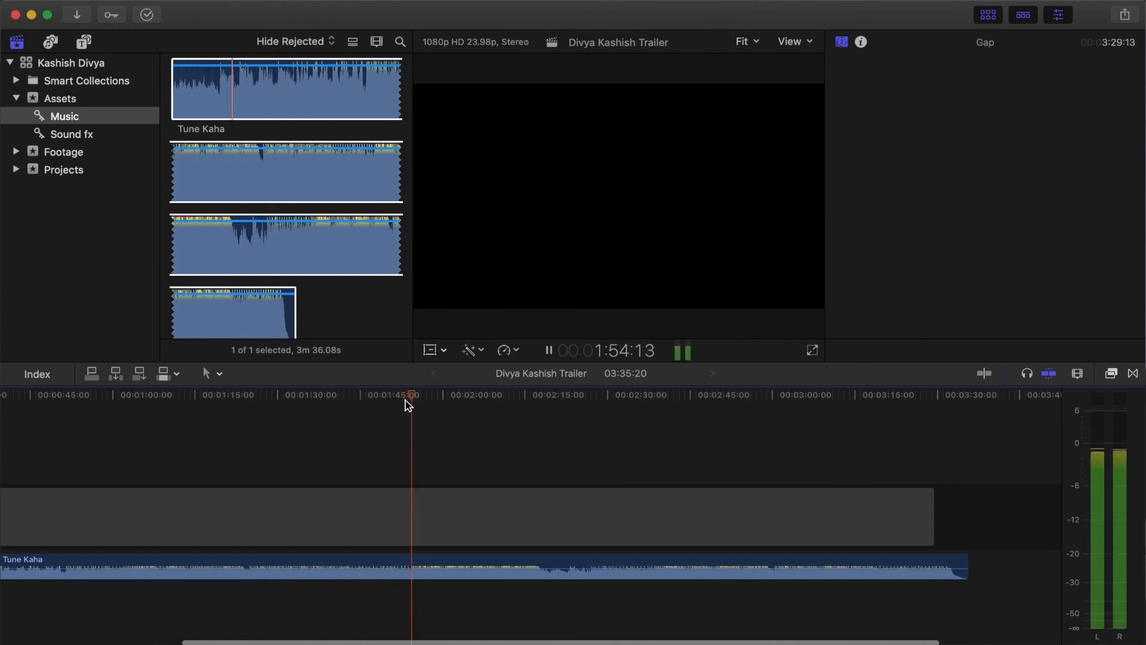
key("space")
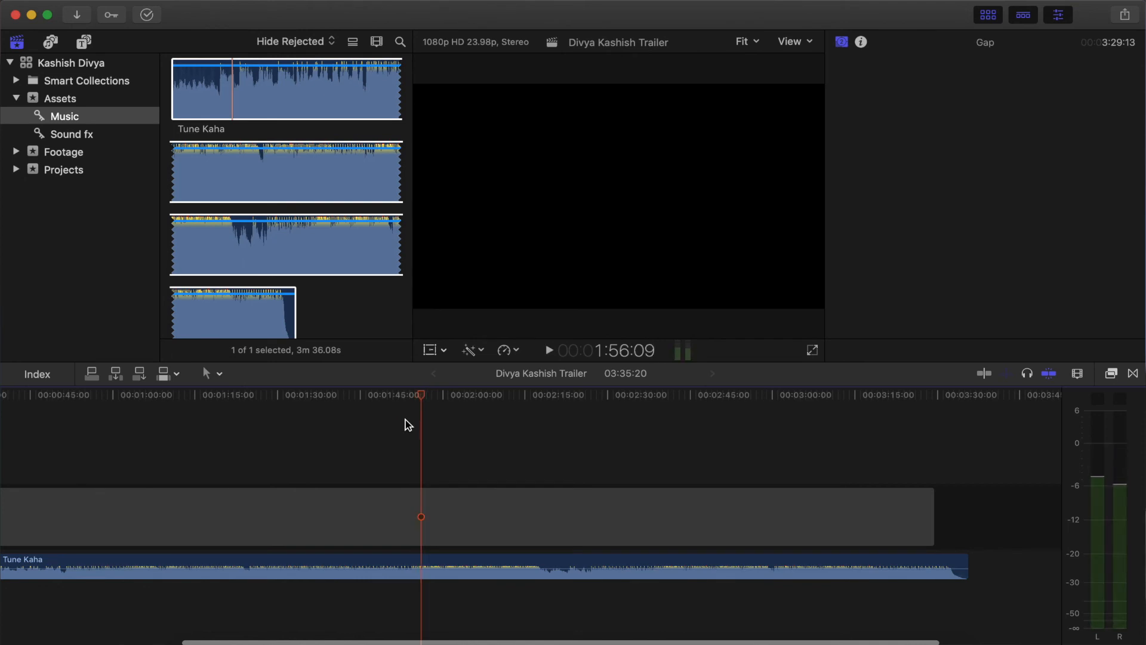
left_click(414, 395)
left_click(412, 395)
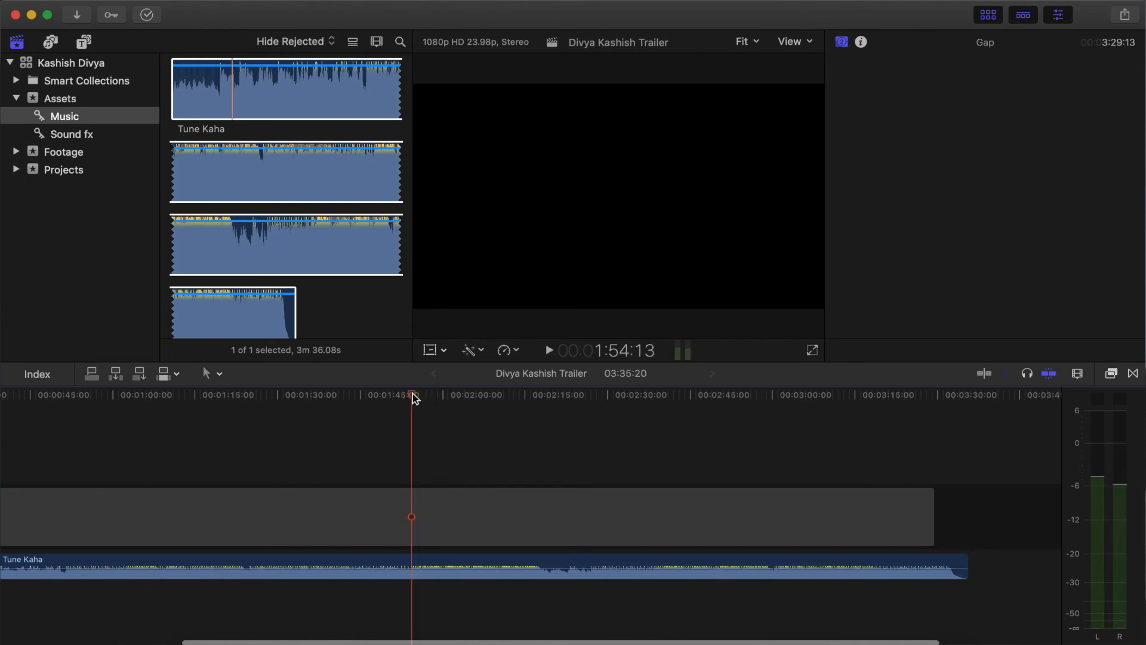
left_click(443, 561)
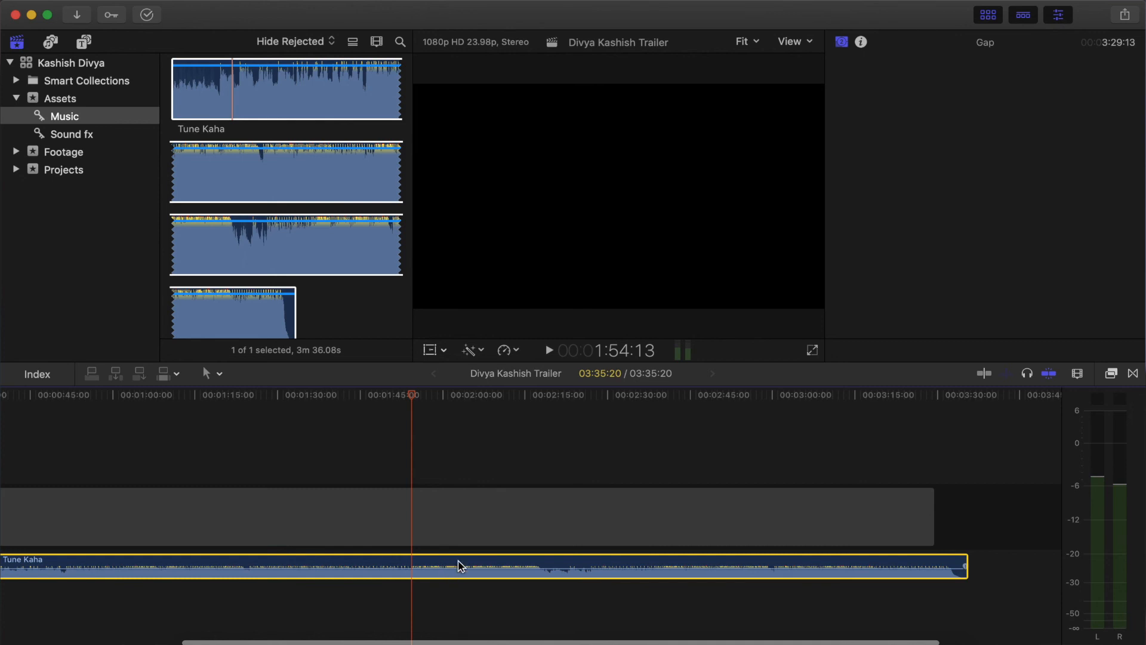
key("super+b")
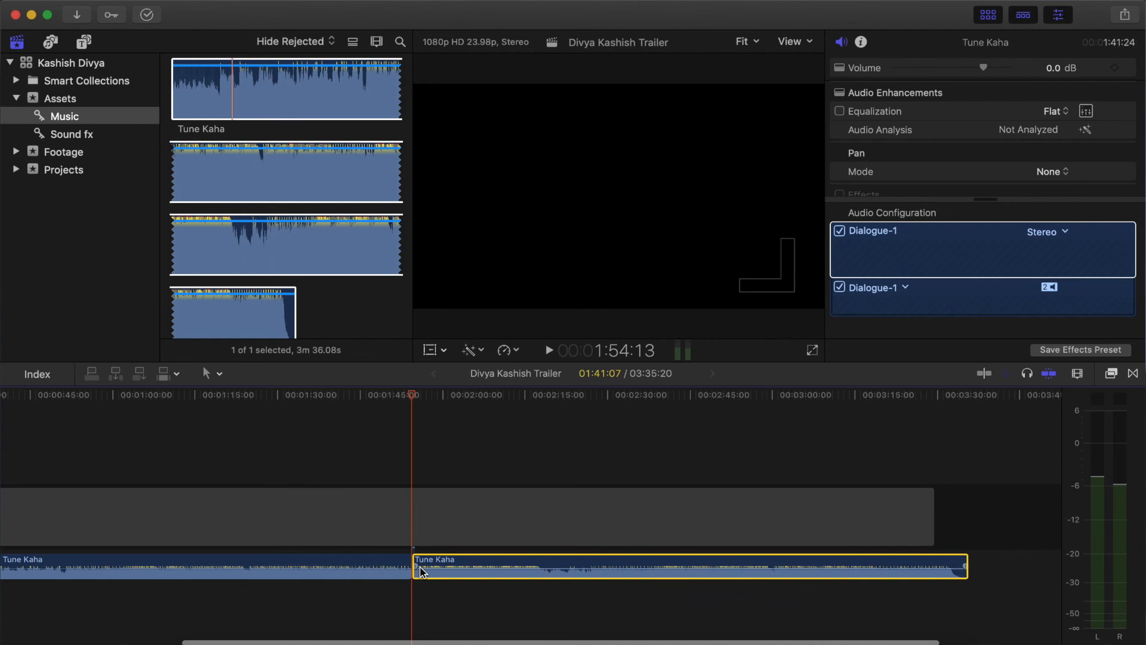
key("Delete")
- Add a fade-out to the end of the shortened Tune Kaha clip and play back its ending from 1:43:17
left_click_drag(409, 566, 385, 566)
left_click(352, 406)
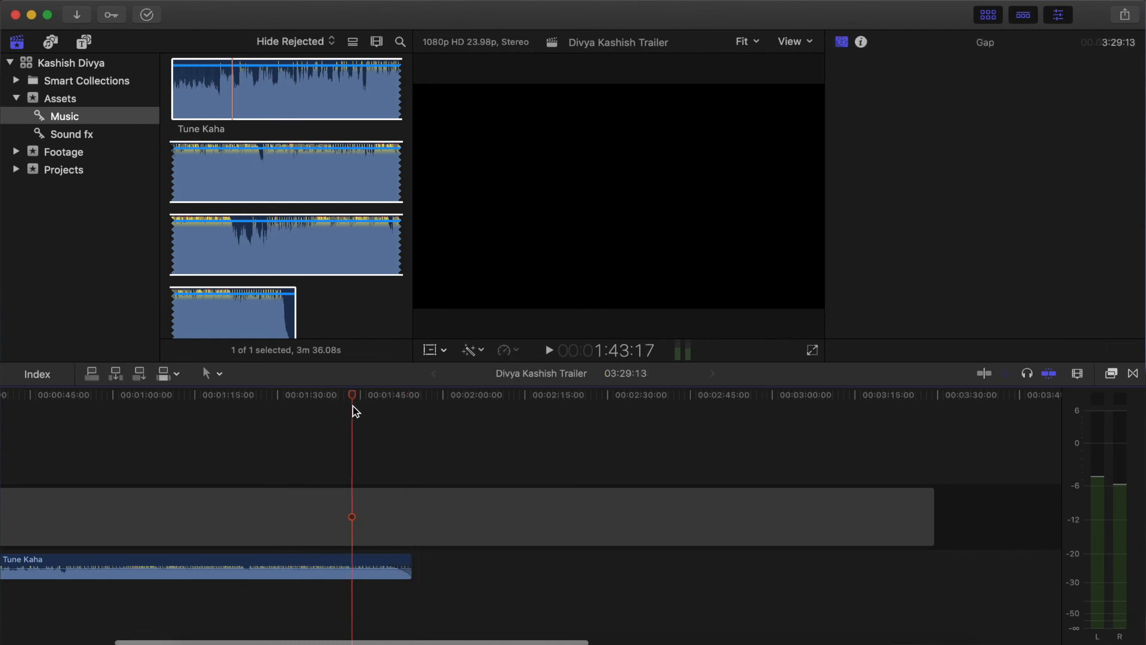
key("space")
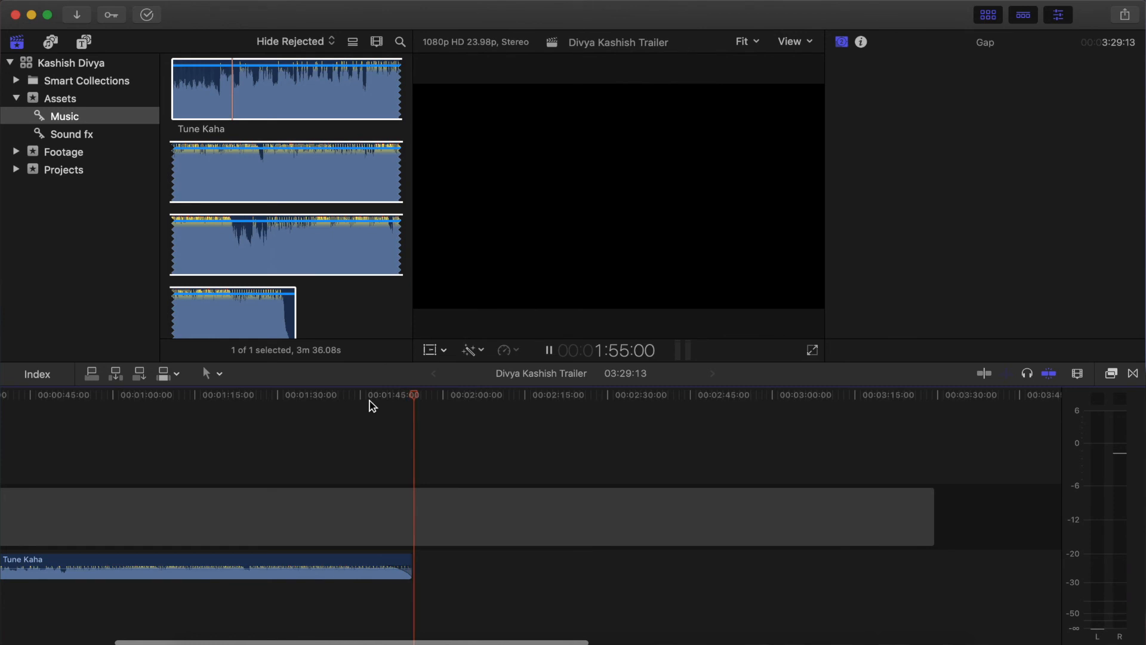
- Undo the fade-out, the deletion and the 1:54:13 split to restore the full-length Tune Kaha clip
key("super+z")
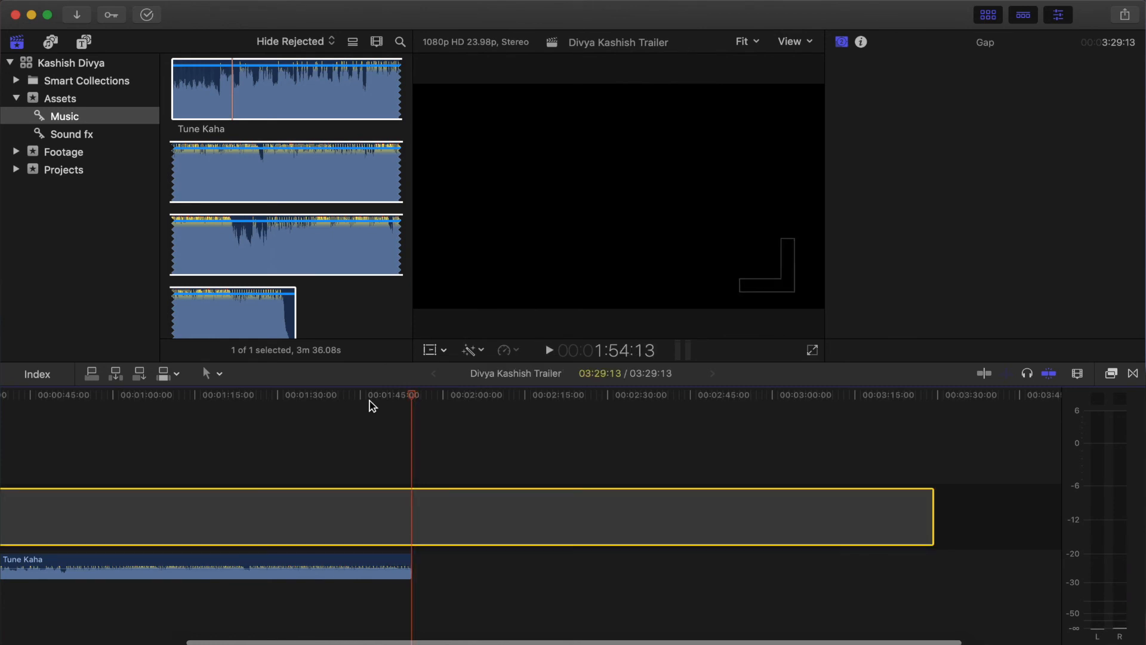
key("super+z")
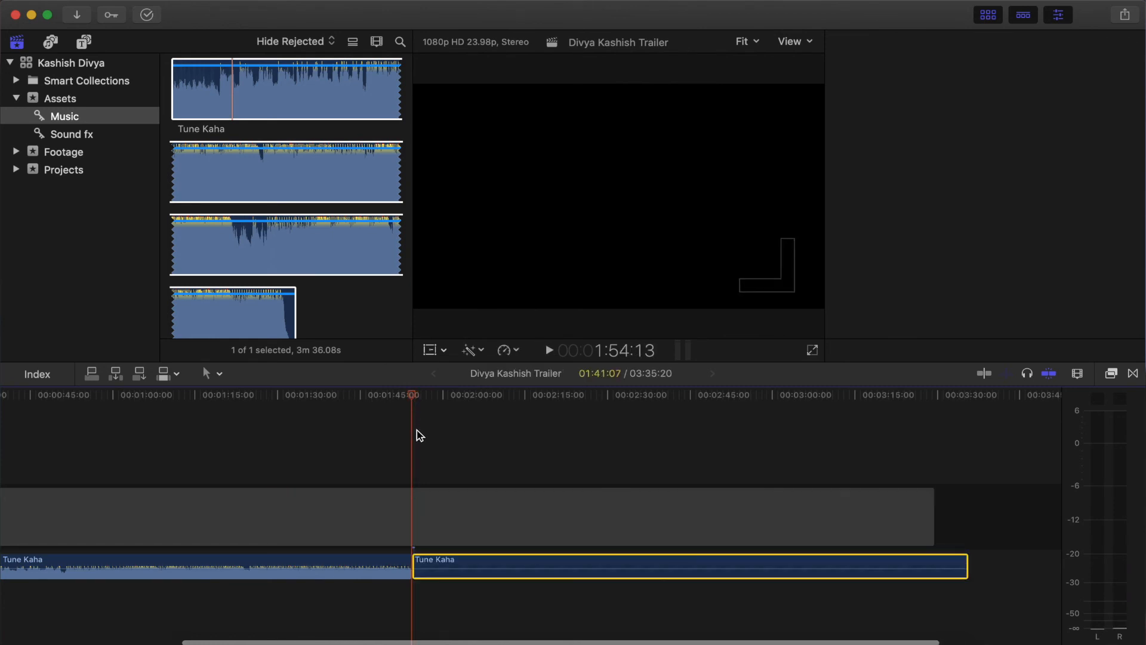
key("super+z")
- Locate the song's natural ending by playback and split Tune Kaha there at 3:31:04
key("super+equal")
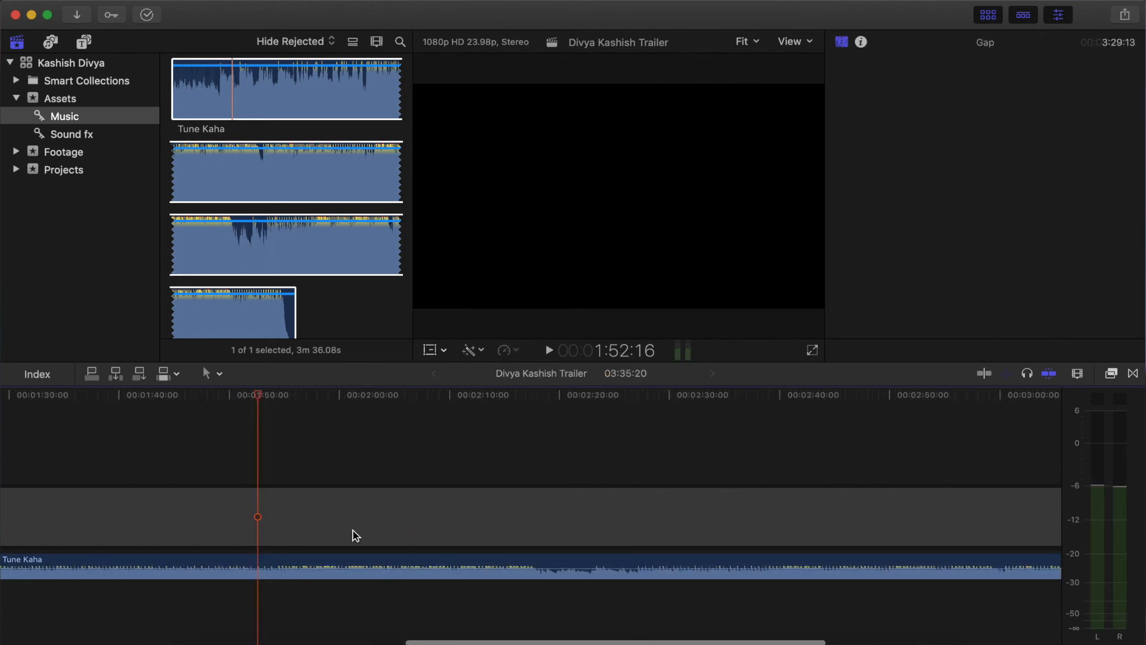
scroll(353, 530, "right", 8)
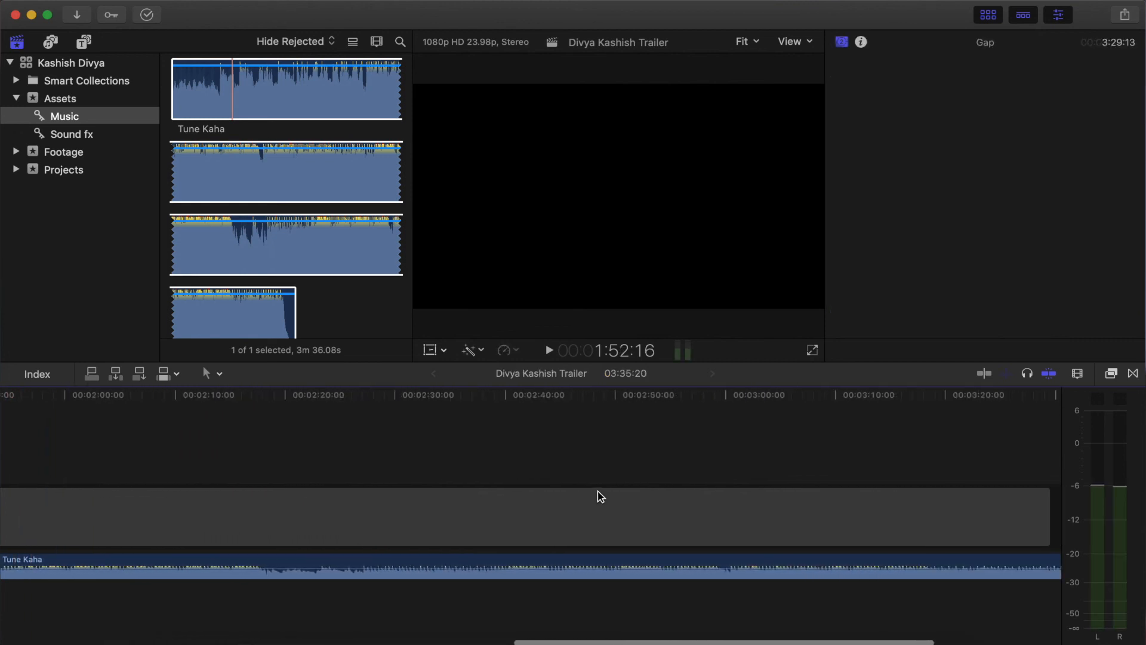
scroll(599, 494, "right", 9)
left_click(713, 396)
key("space")
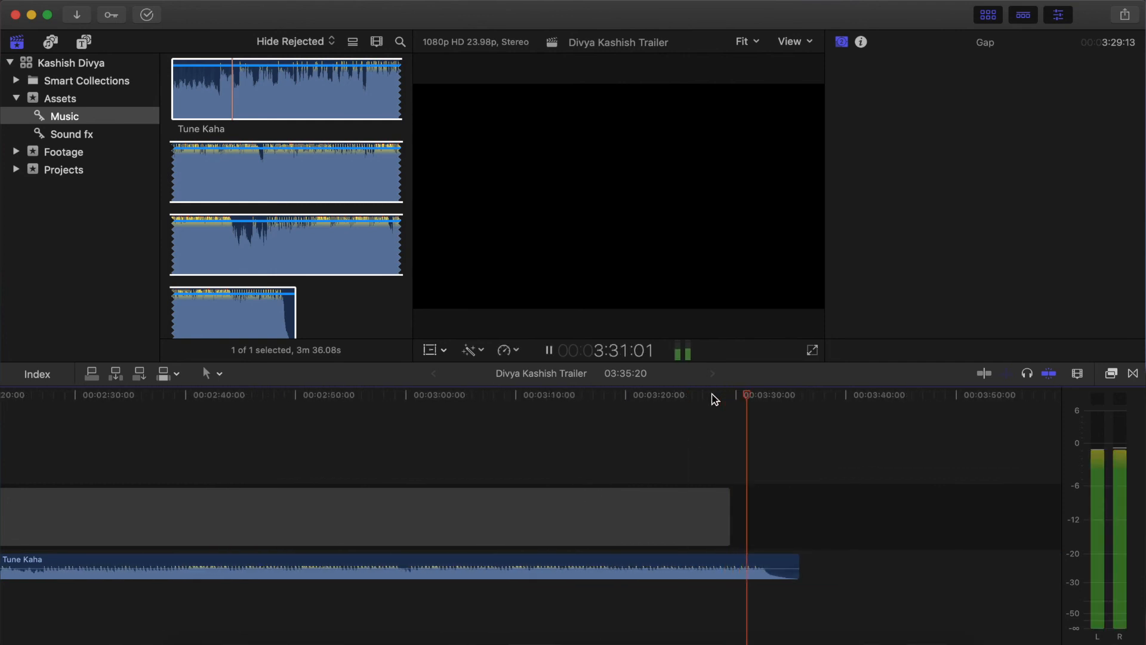
key("space")
left_click(779, 562)
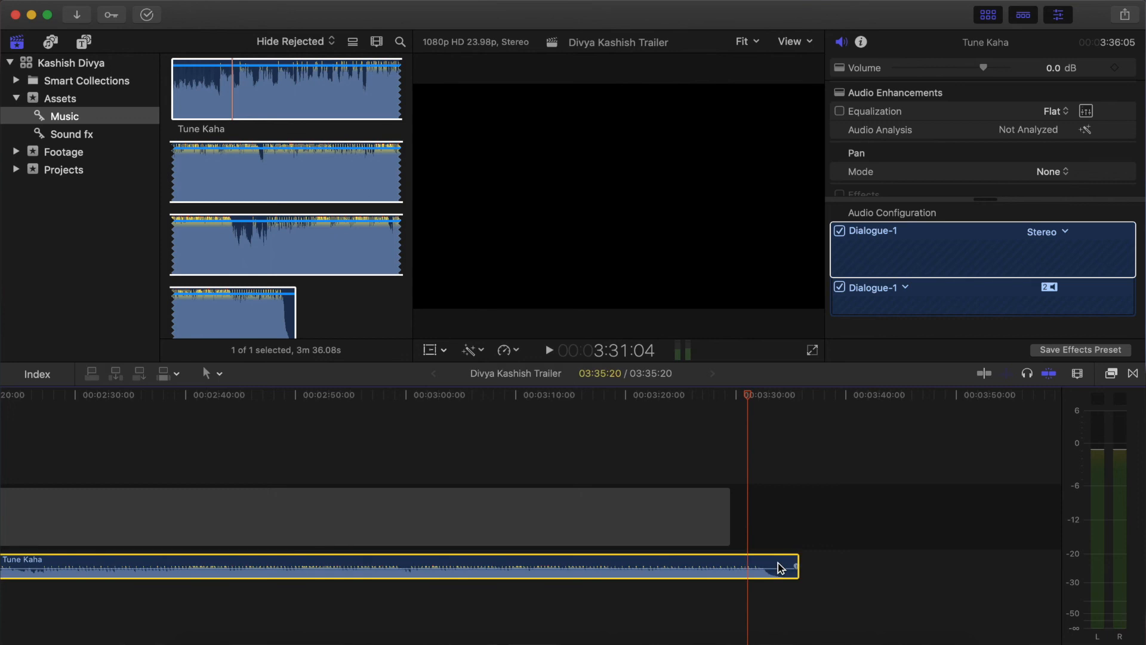
key("cmd+b")
key("space")
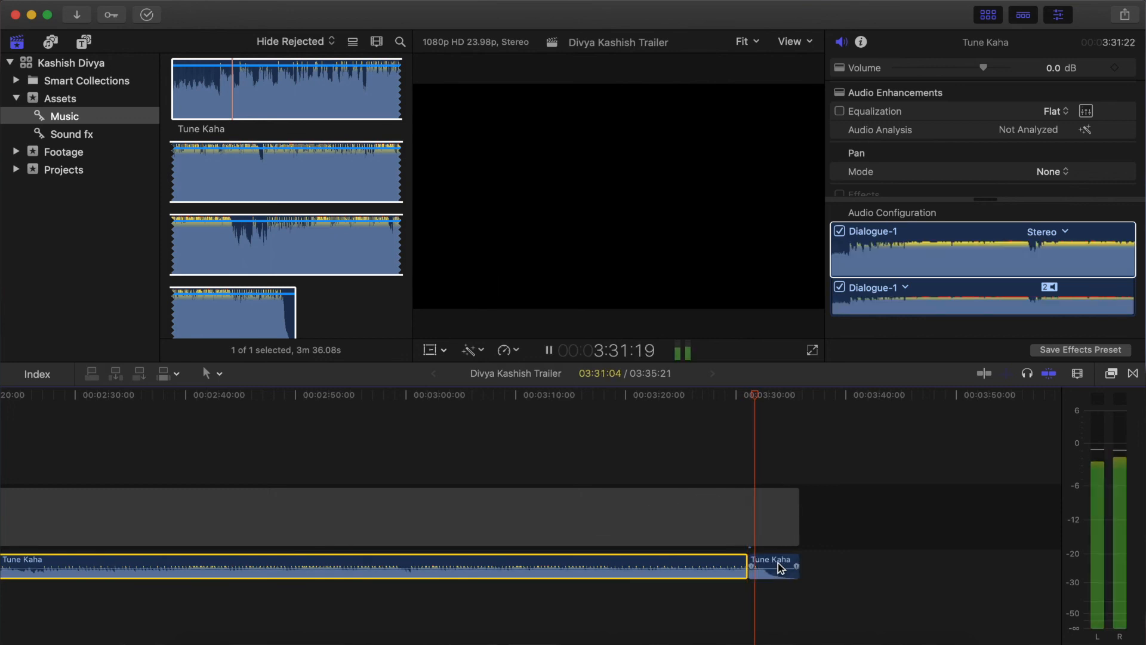
- Move the split-off ending of Tune Kaha beneath the main music clip, starting at about 2:04
left_click(779, 562)
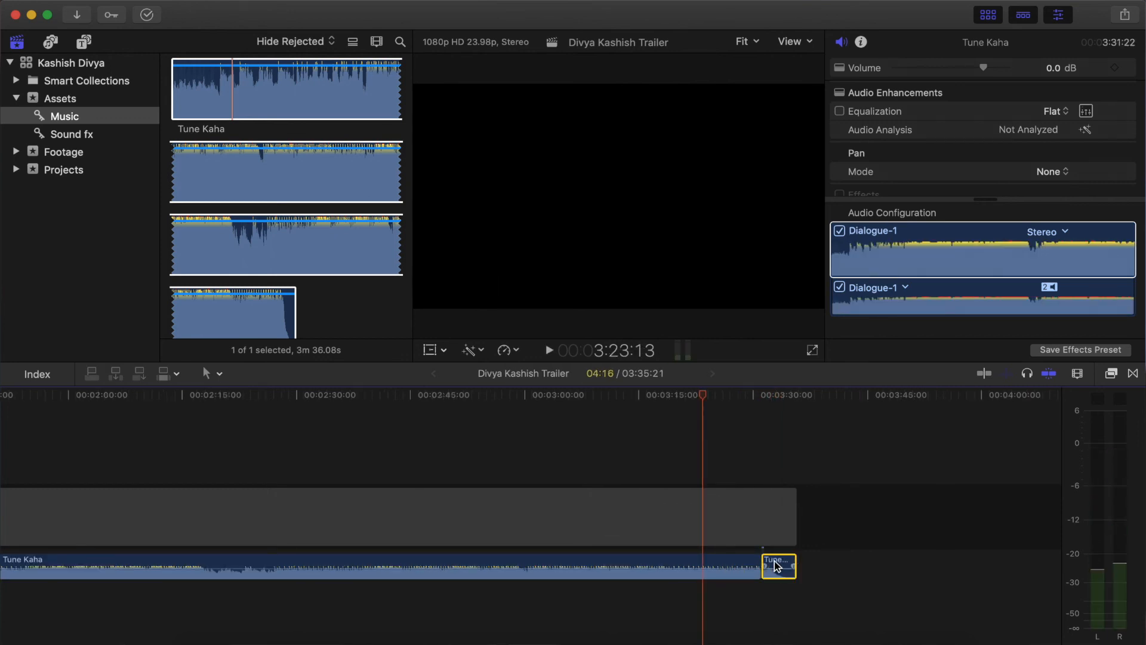
left_click_drag(775, 564, 21, 596)
scroll(21, 597, "left", 6)
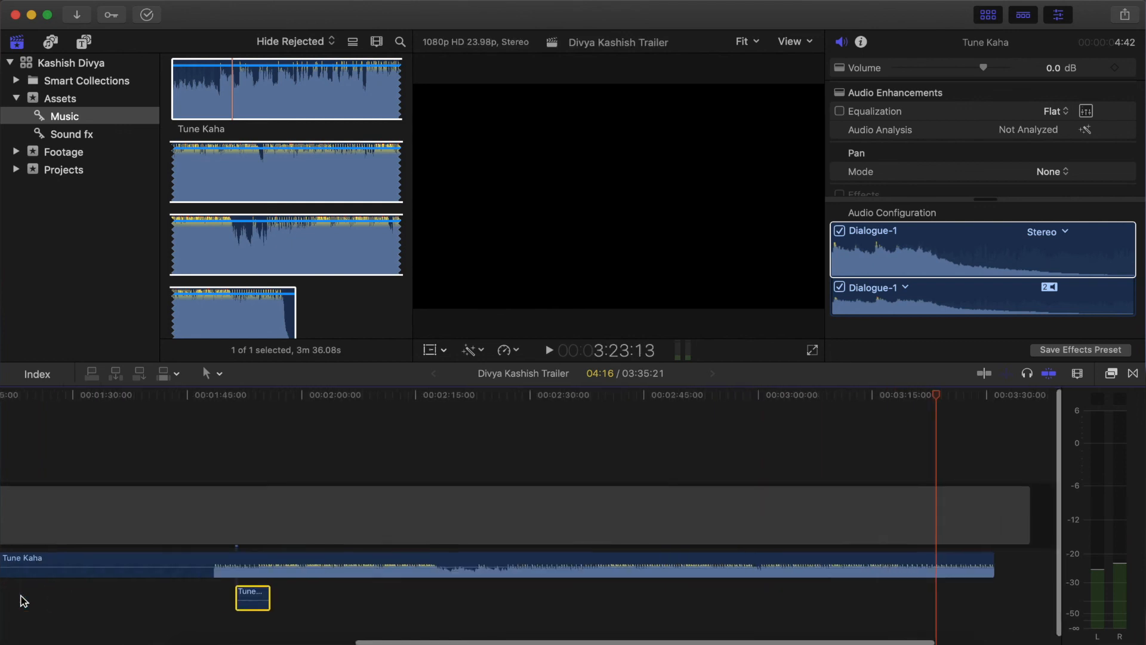
scroll(251, 529, "left", 2)
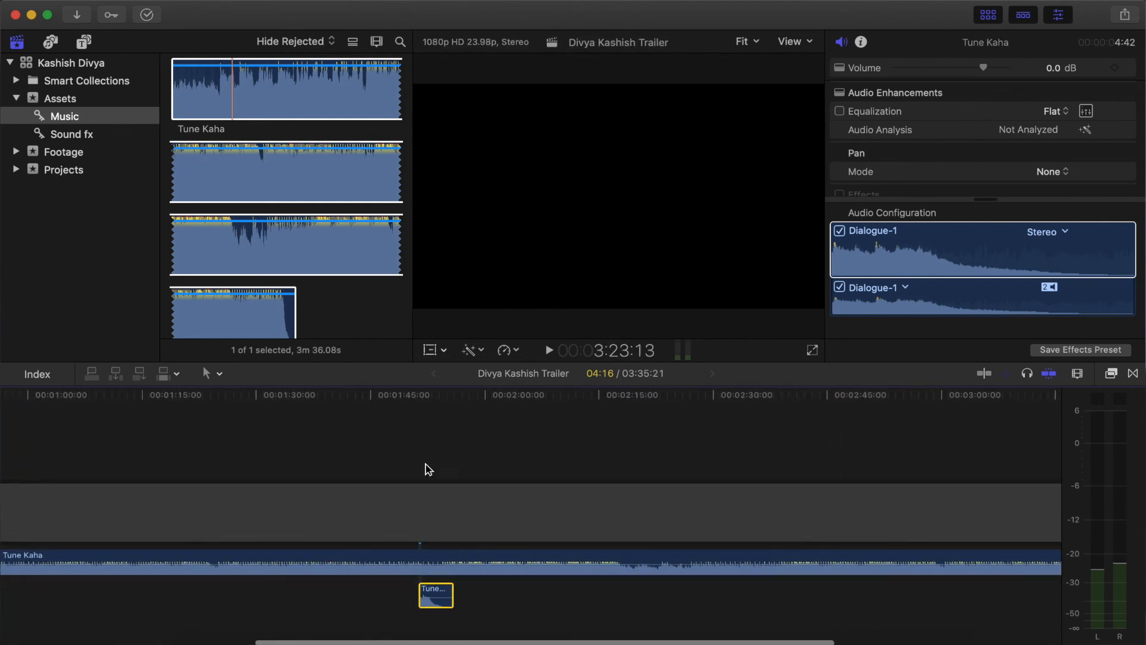
left_click(448, 489)
key("super+equal")
key("super+equal")
key("super+equal")
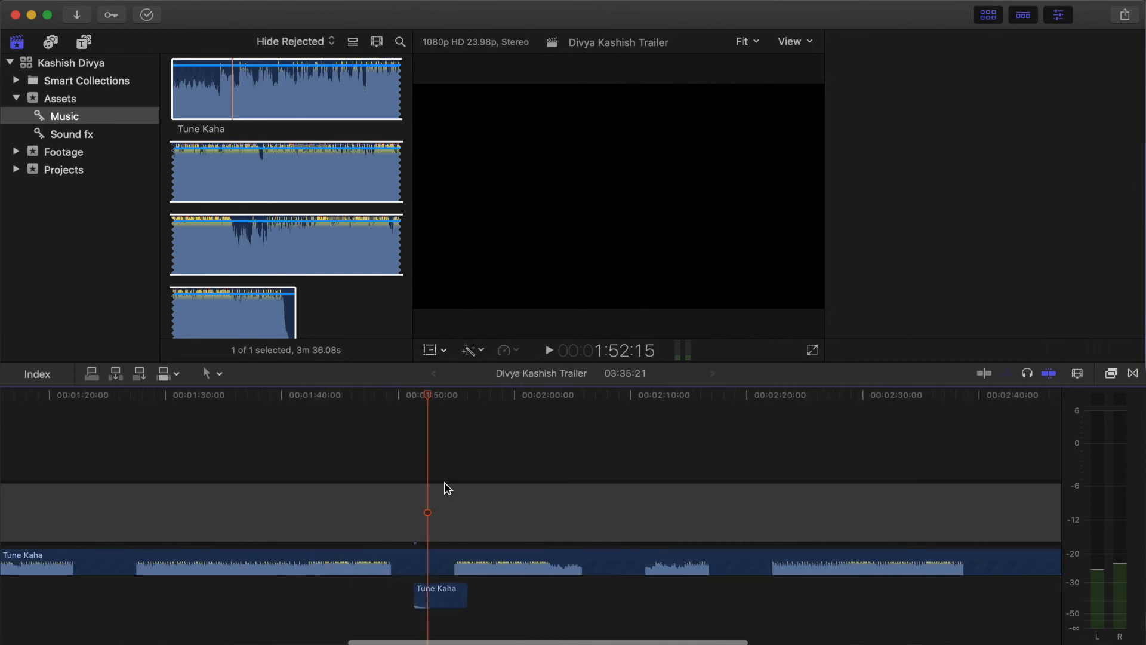
left_click_drag(463, 597, 687, 598)
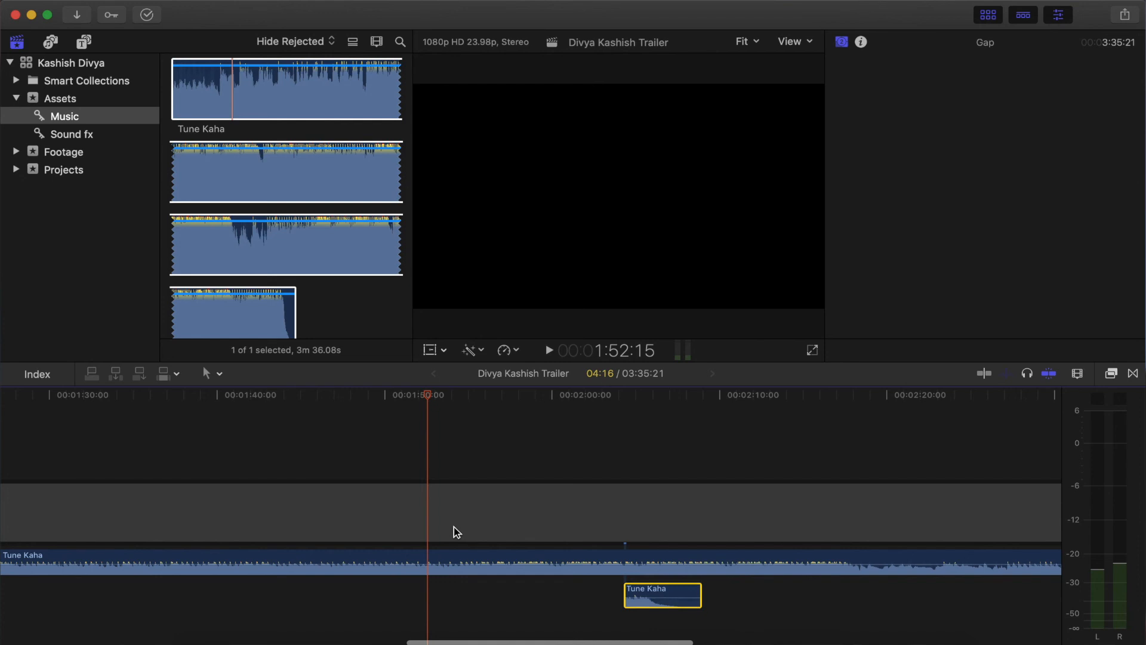
- Find a new cut point by playback, split the main Tune Kaha clip at 1:53:09 and delete the part after it
left_click(366, 405)
key("space")
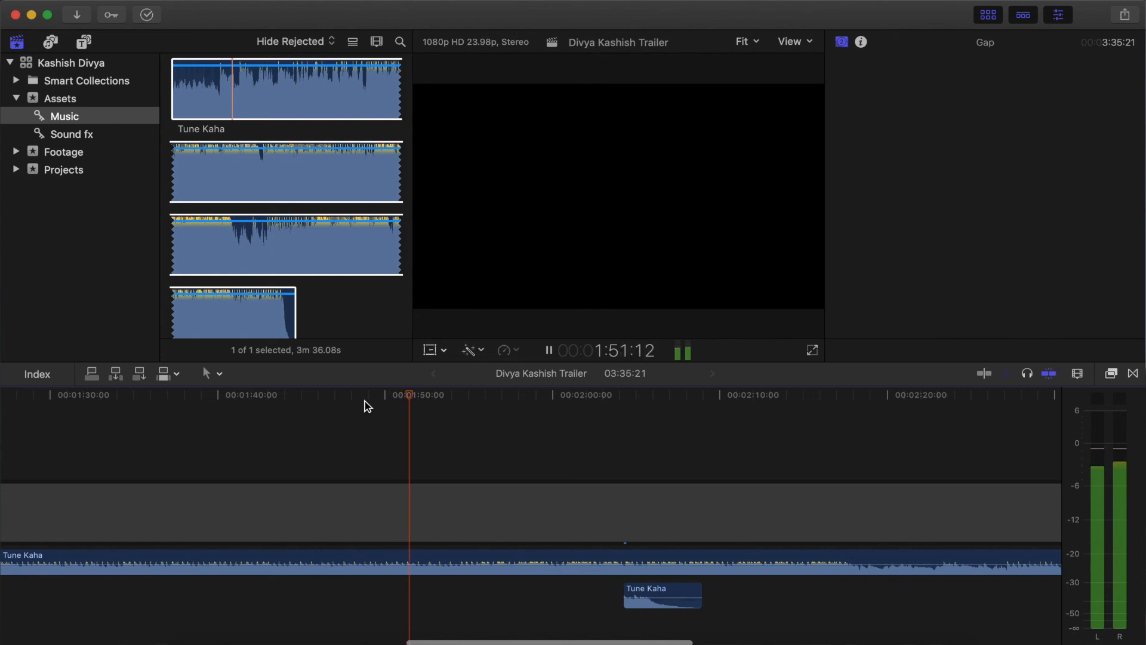
key("space")
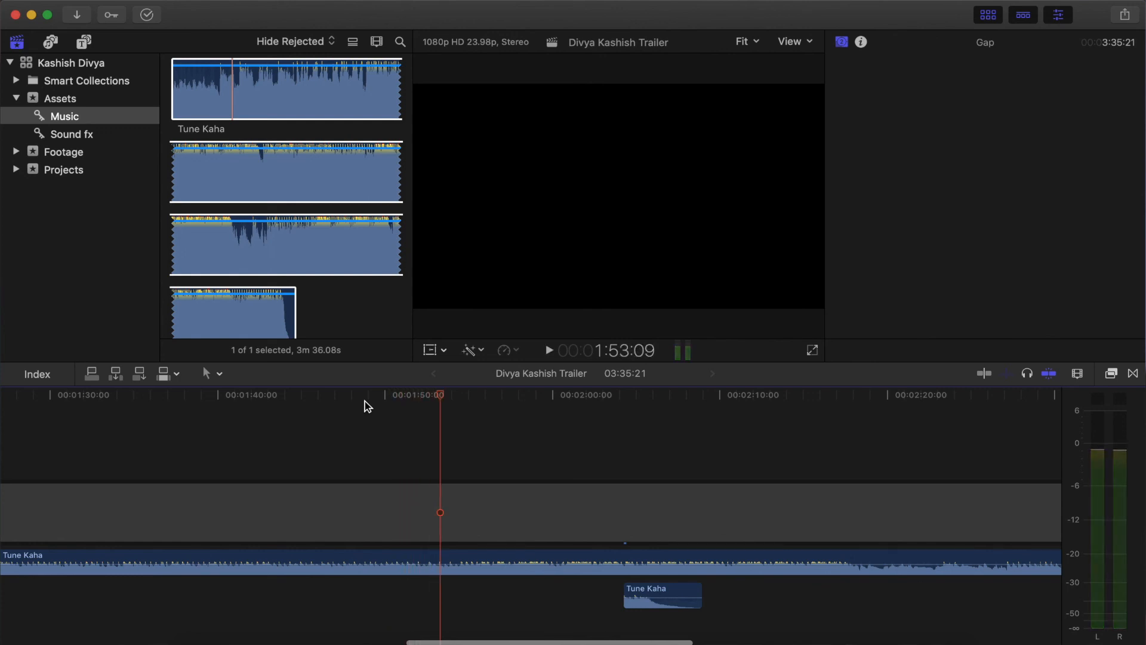
left_click(442, 558)
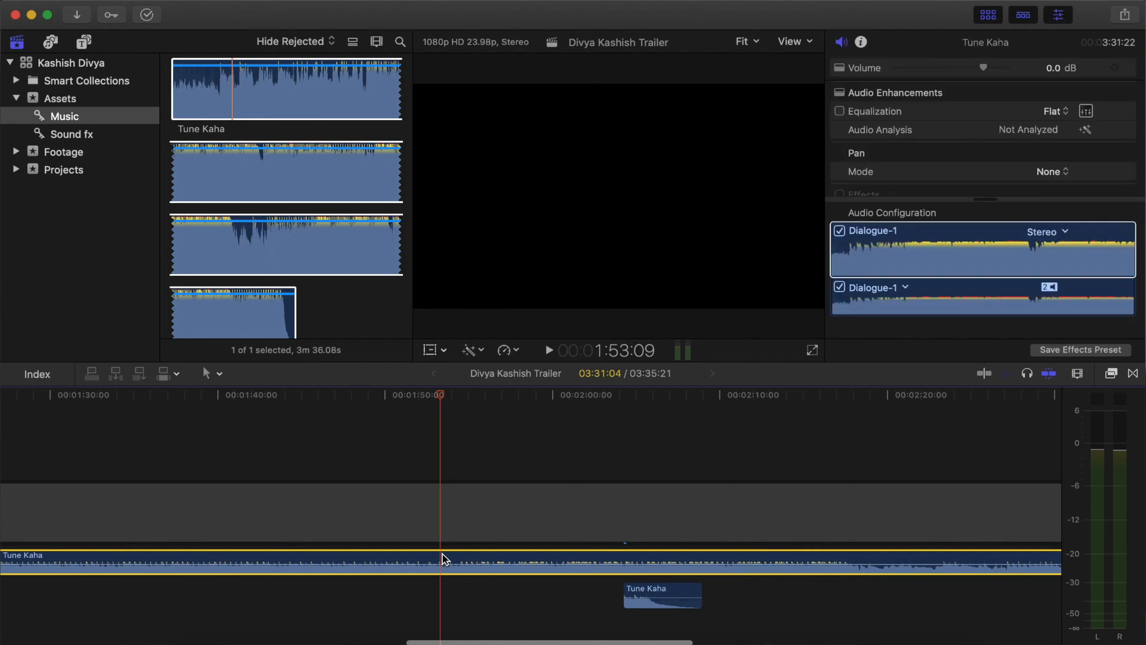
key("super+b")
key("space")
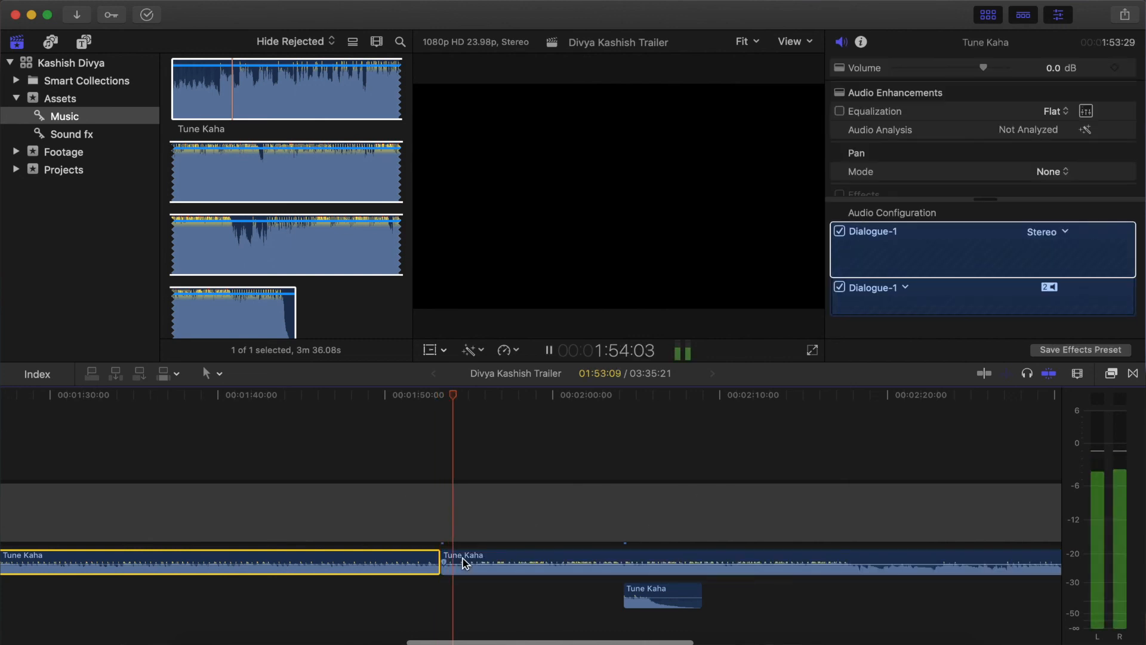
key("space")
left_click(509, 565)
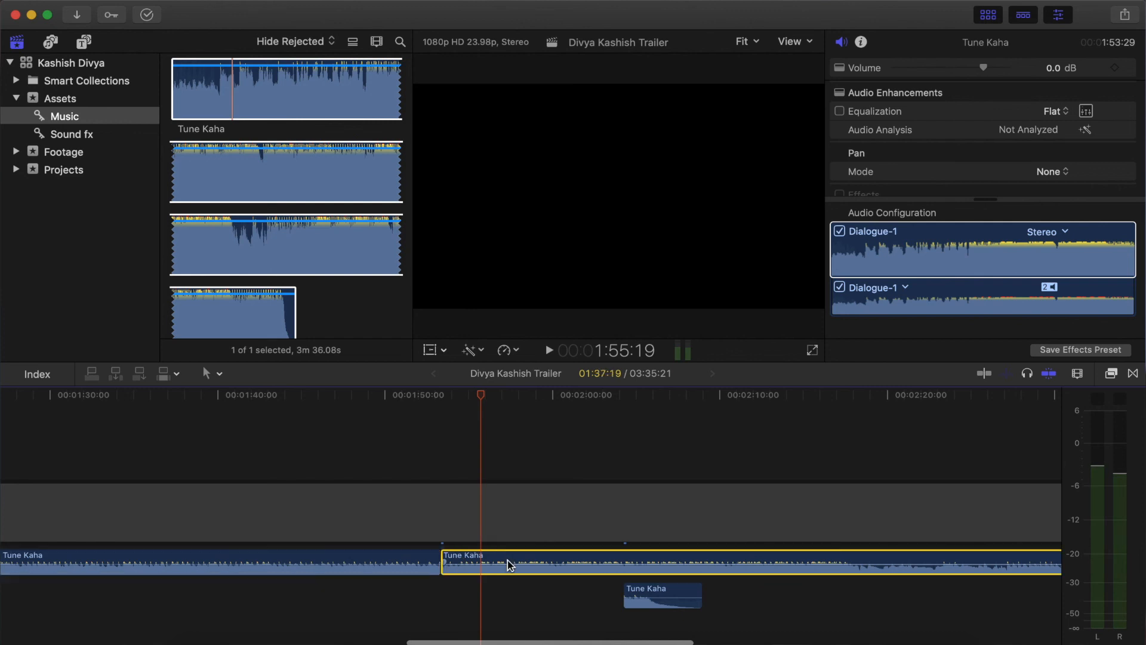
key("Delete")
- Place the short ending clip directly against the cut at 1:53:09 and play the join from 1:50:18
left_click(664, 591)
left_click_drag(676, 563, 491, 562)
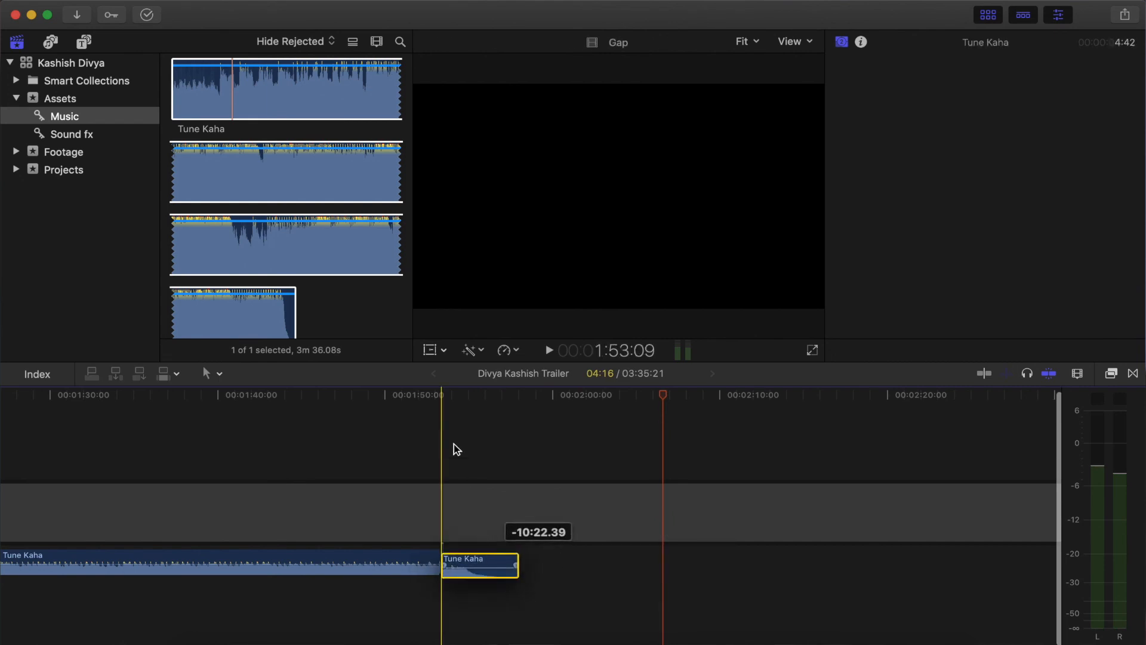
left_click_drag(417, 399, 398, 400)
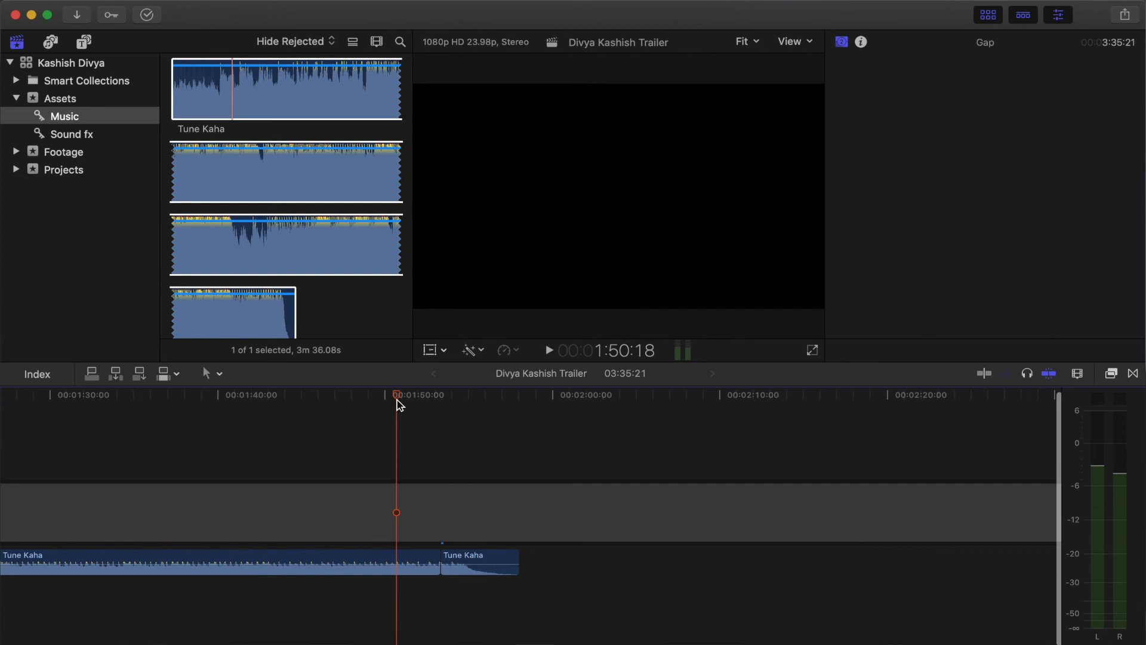
key("space")
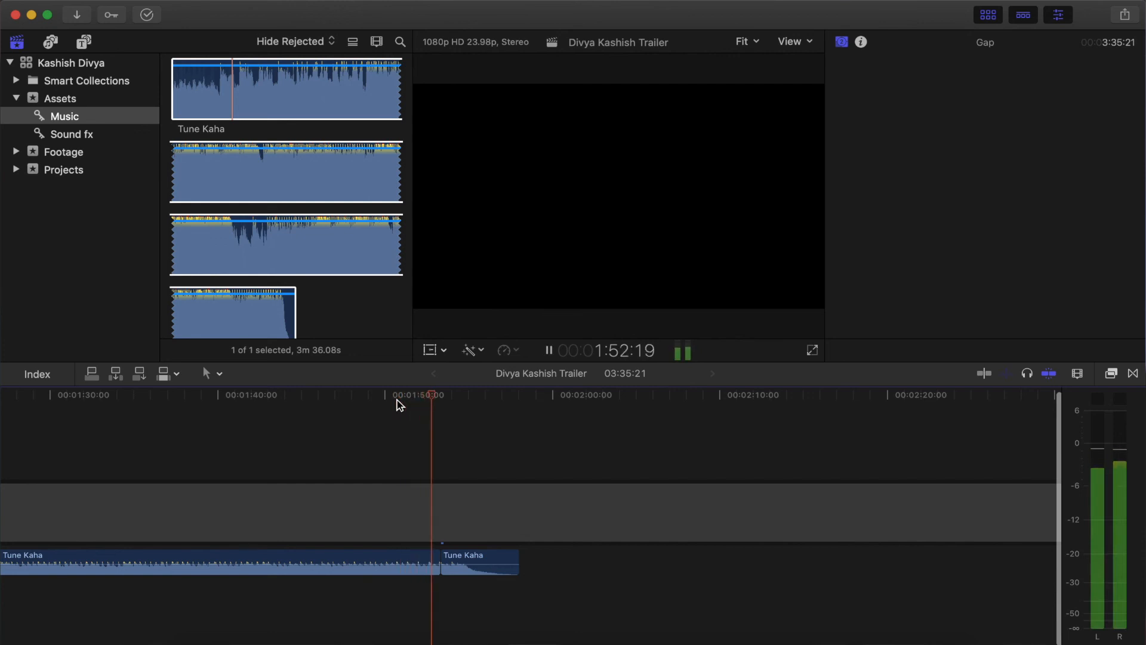
key("space")
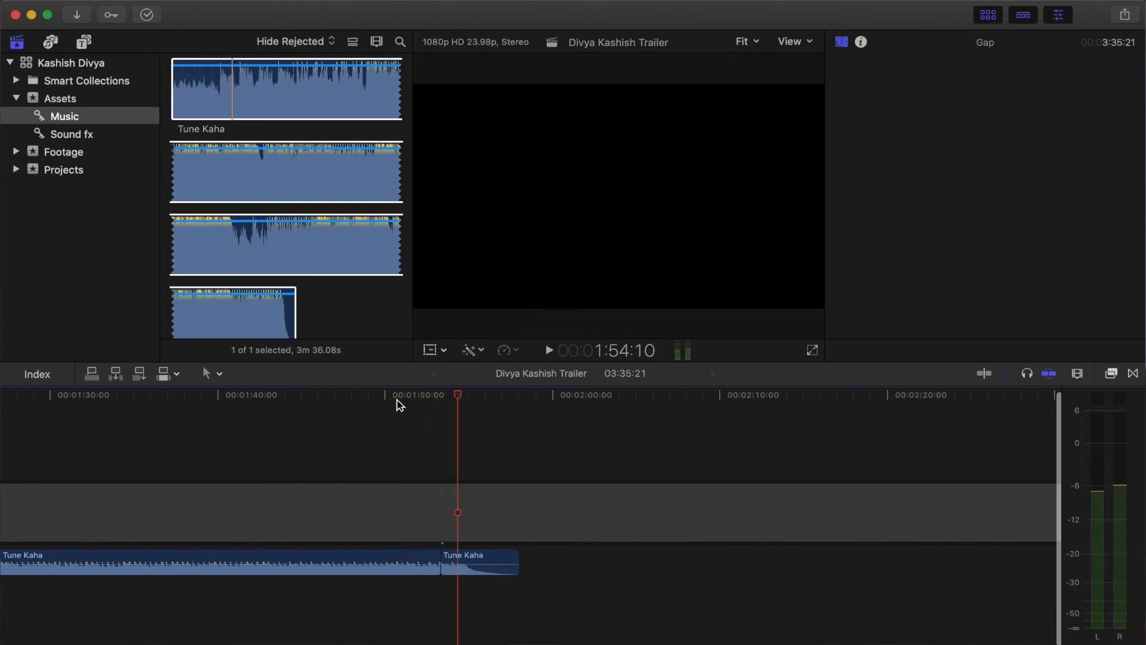
- Drop the ending clip to a separate lane beneath the main Tune Kaha clip and listen to the transition again
key("super+equal")
left_click(455, 562)
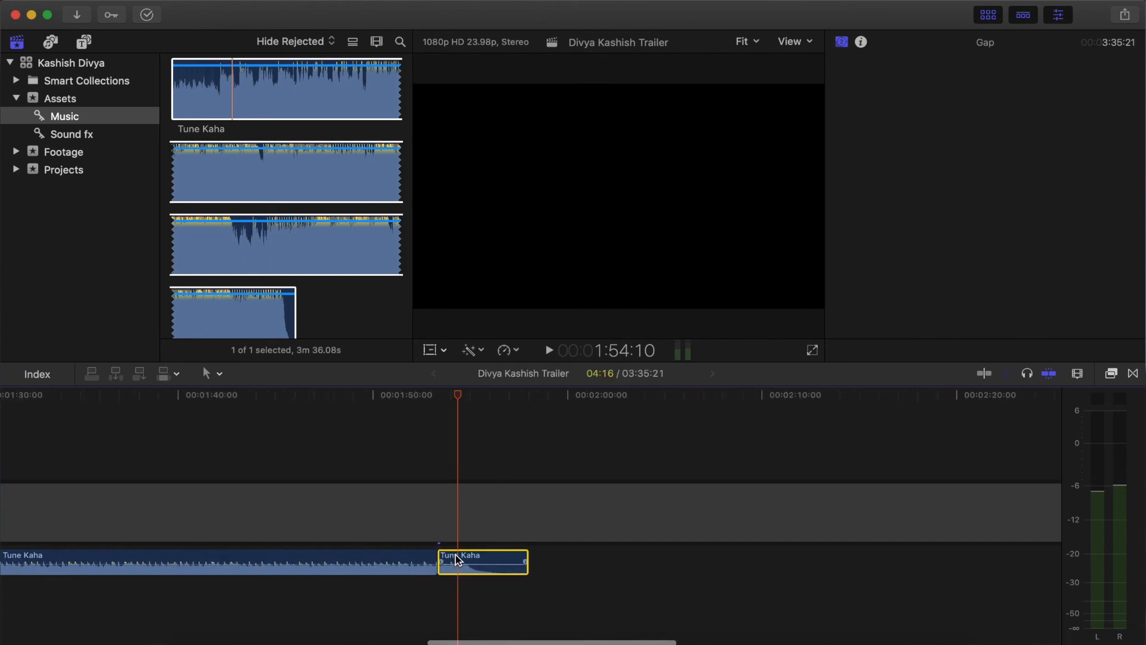
key("Up")
left_click_drag(595, 572, 596, 604)
left_click(514, 400)
key("space")
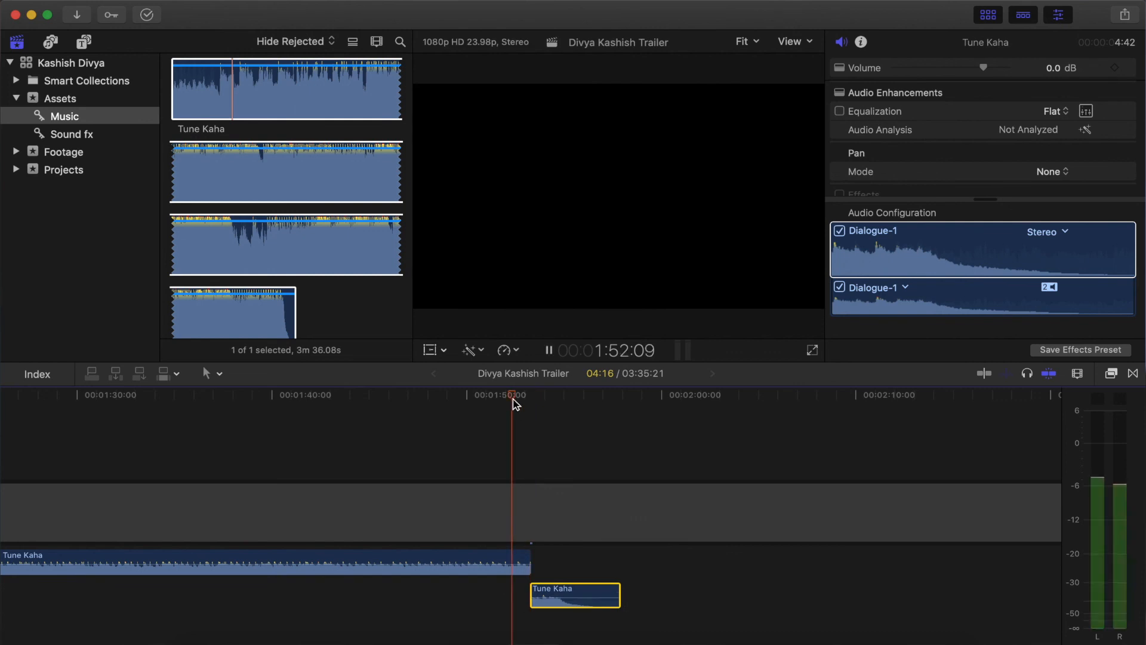
left_click(461, 397)
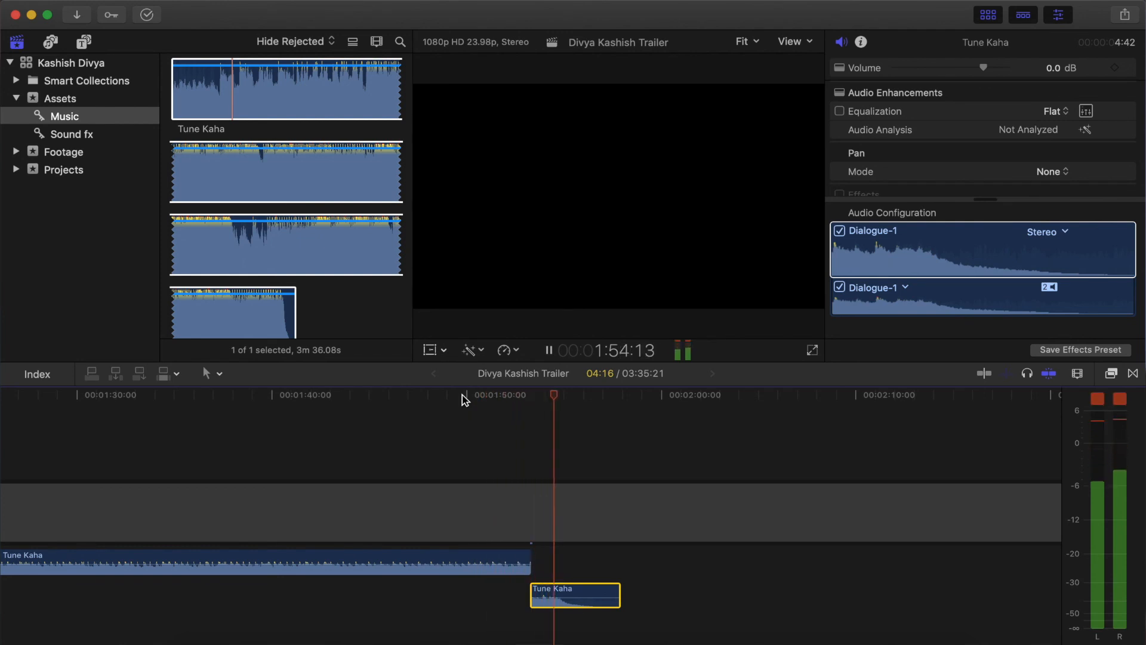
key("space")
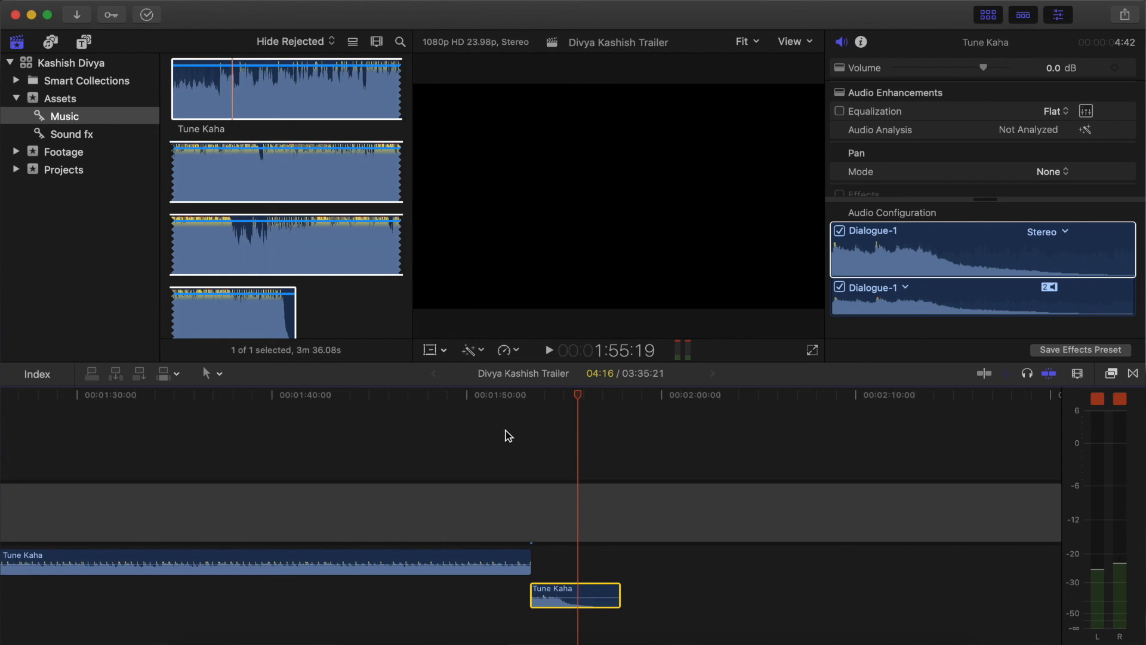
- Extend the ending clip's start to about 1:52, fade out the main Tune Kaha clip's end and play the overlap from 1:48:03
left_click_drag(533, 588, 490, 397)
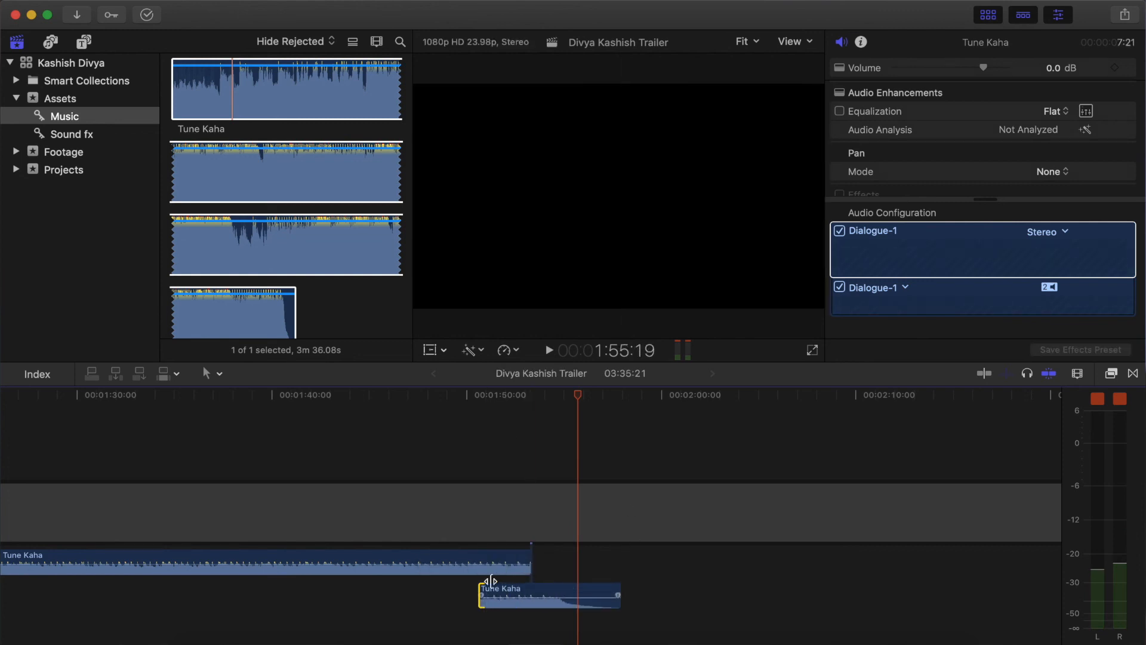
left_click_drag(482, 594, 533, 555)
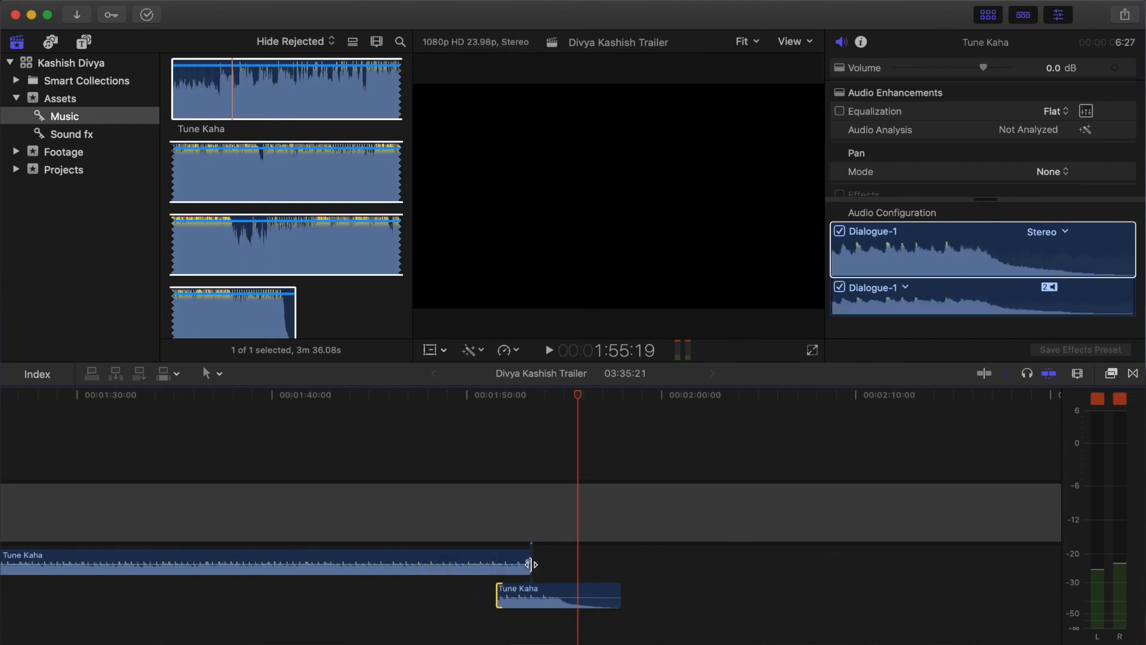
left_click_drag(509, 562, 496, 562)
left_click(430, 400)
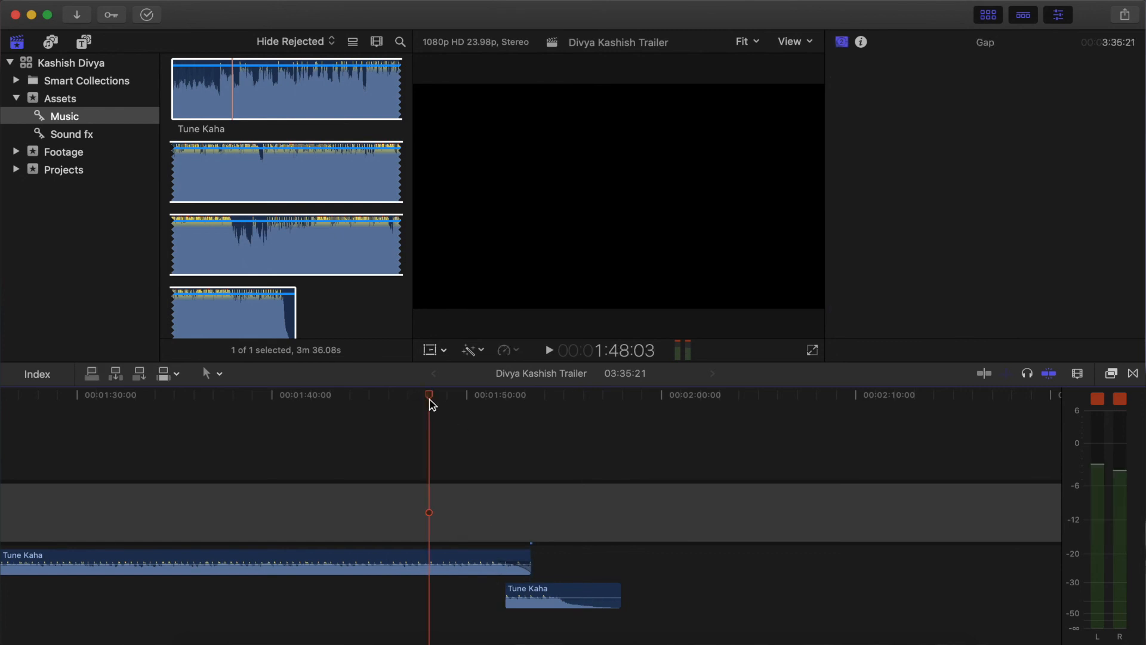
key("space")
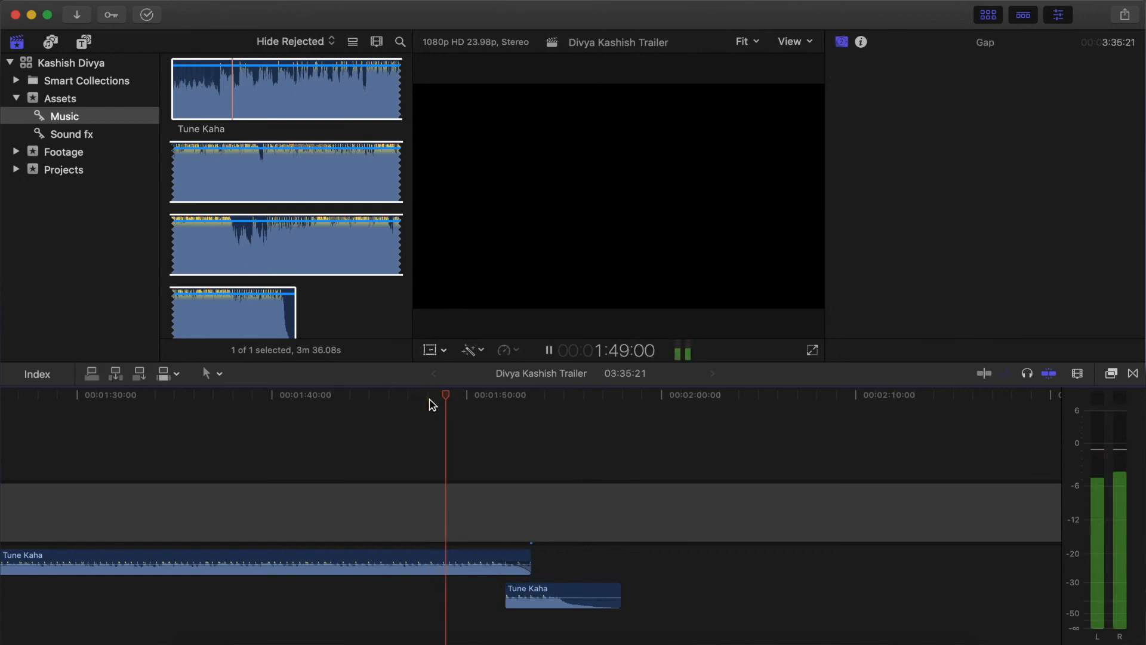